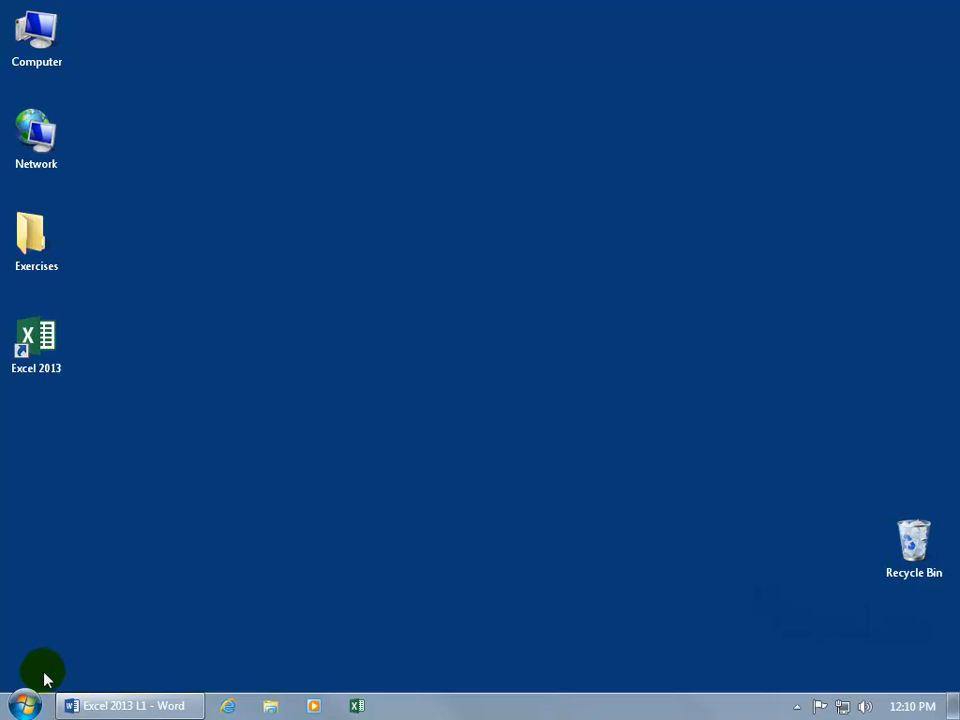
# Pin Excel 2013 from the Microsoft Office 2013 program group to the Start menu
pyautogui.click(24, 705)
pyautogui.click(52, 630)
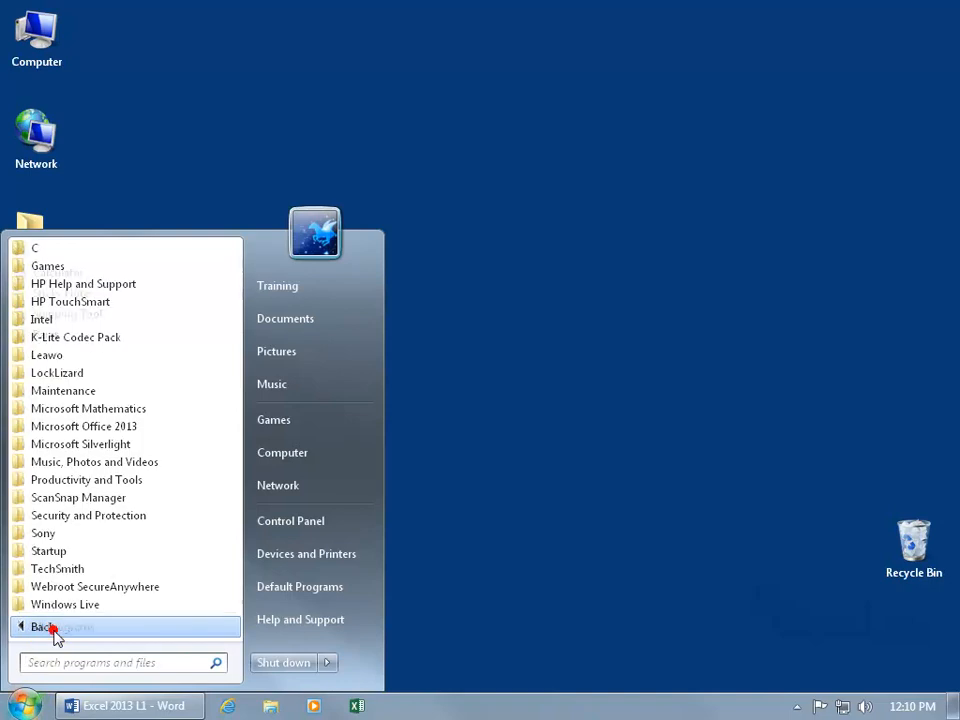
pyautogui.click(138, 428)
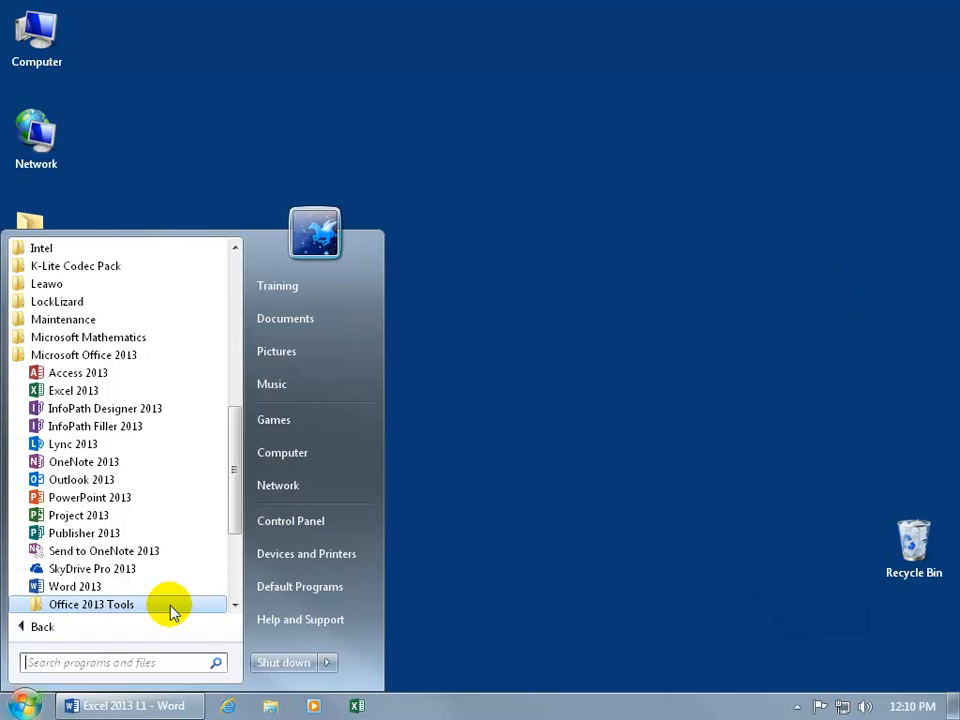
pyautogui.rightClick(90, 392)
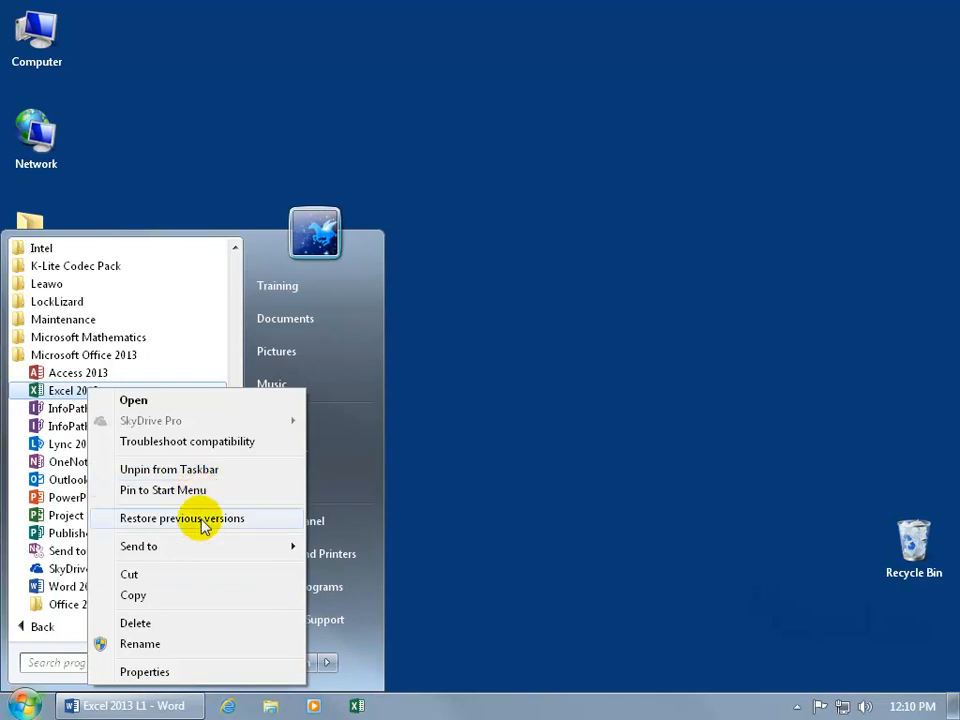
pyautogui.moveTo(206, 553)
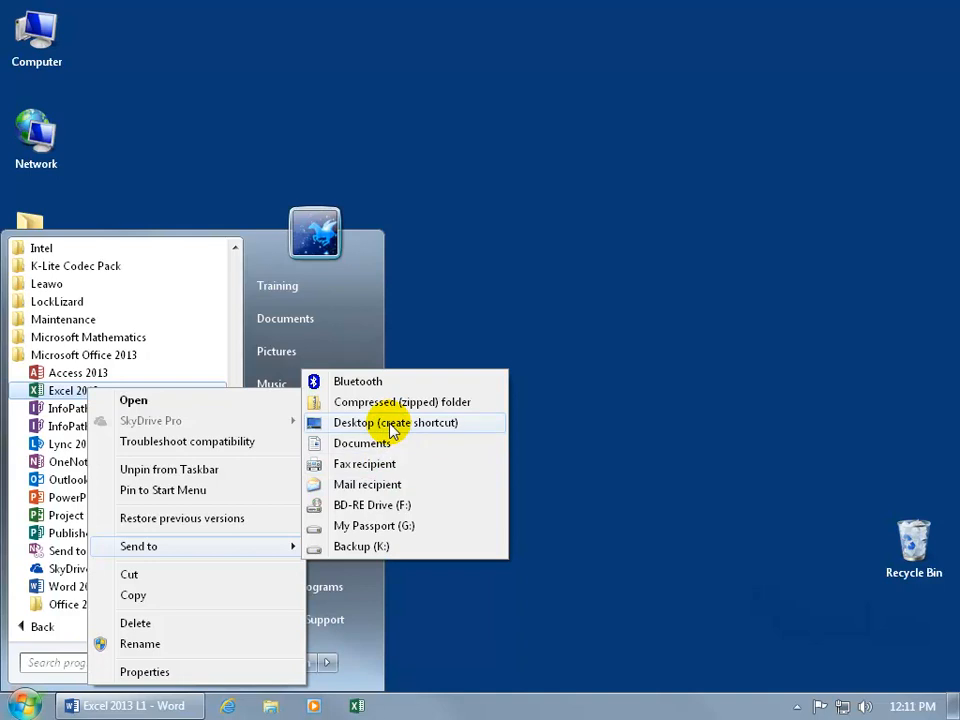
pyautogui.click(206, 492)
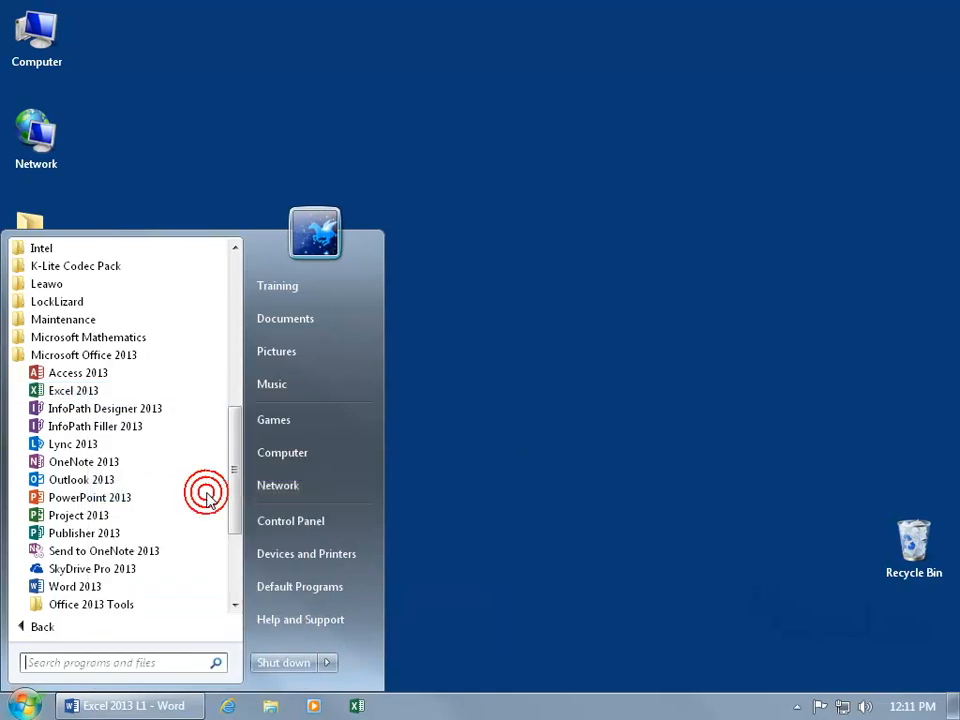
# Remove the pinned Excel 2013 entry from the Start menu and return to the desktop
pyautogui.click(45, 628)
pyautogui.moveTo(92, 271)
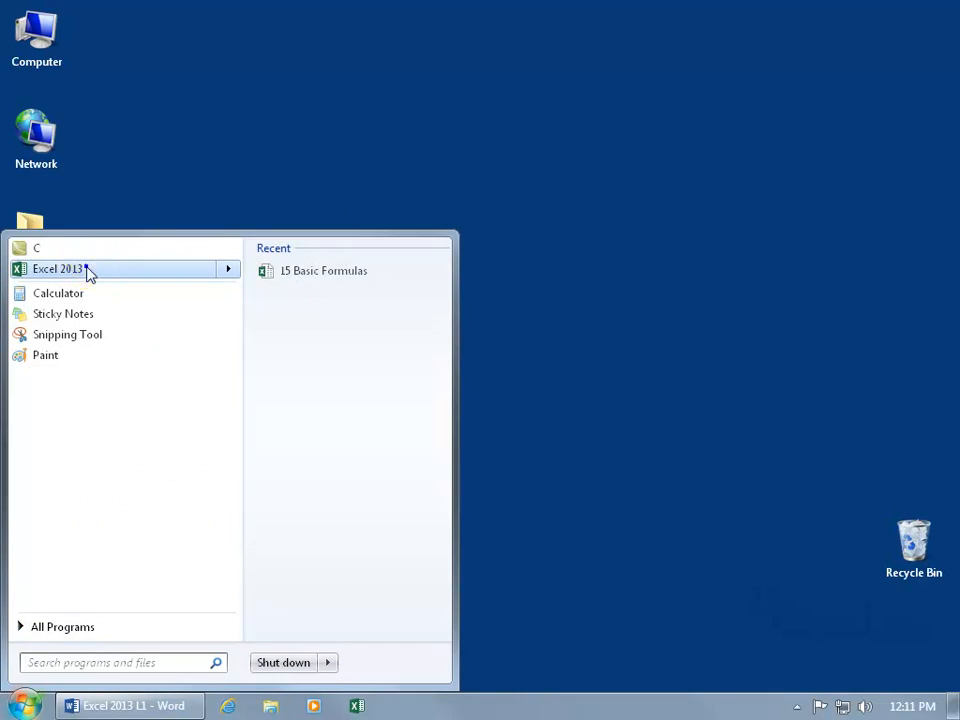
pyautogui.rightClick(88, 272)
pyautogui.click(148, 330)
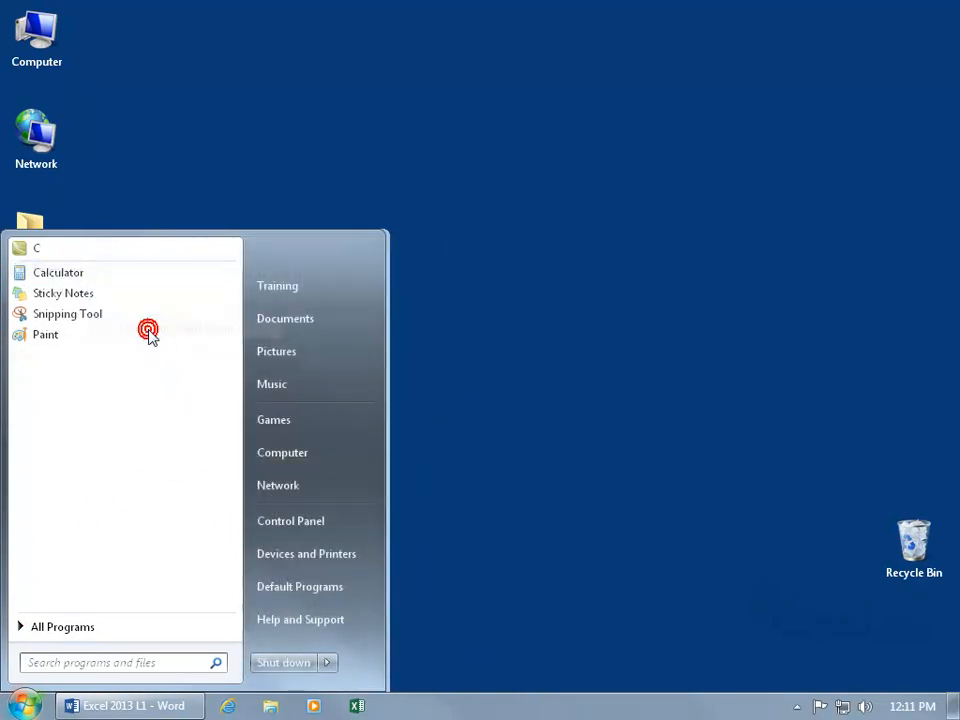
pyautogui.click(576, 358)
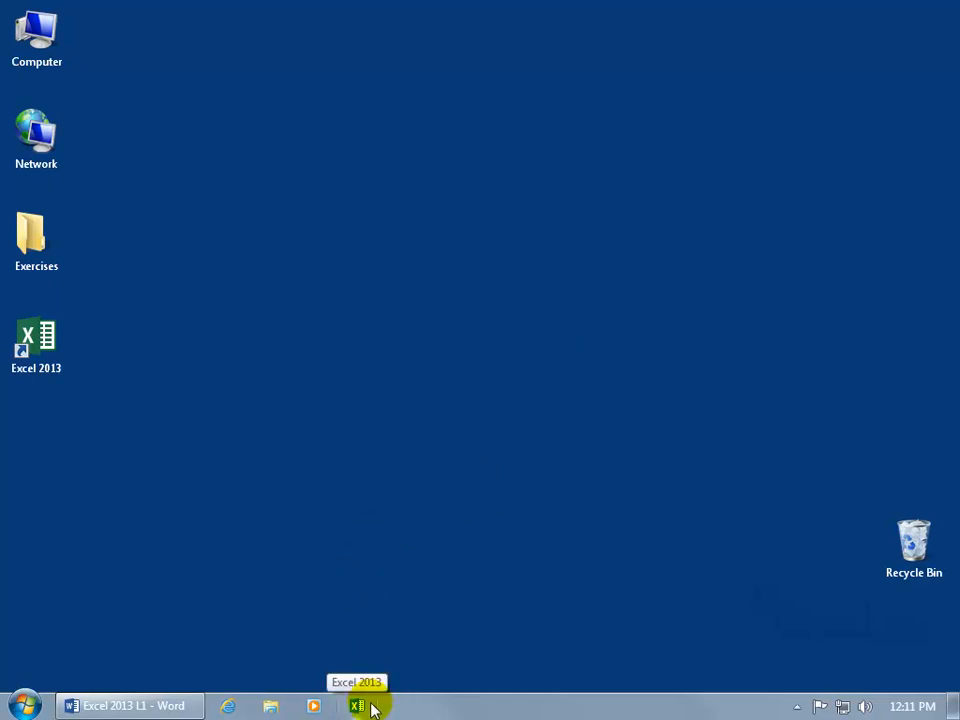
# Launch Excel 2013 from its desktop shortcut and create a blank workbook
pyautogui.doubleClick(38, 350)
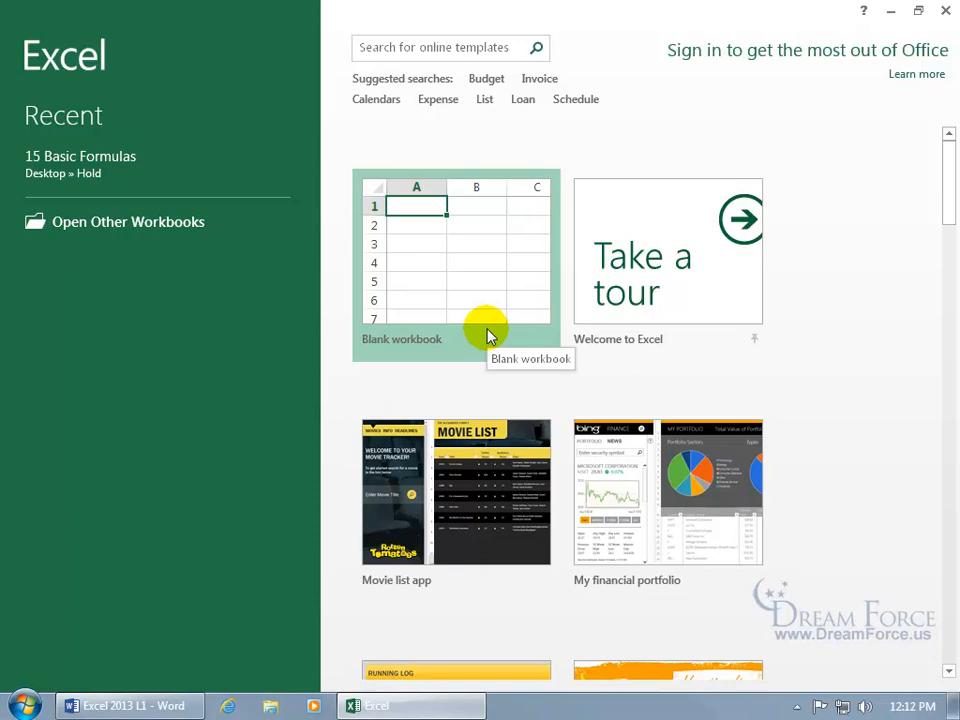
pyautogui.click(461, 268)
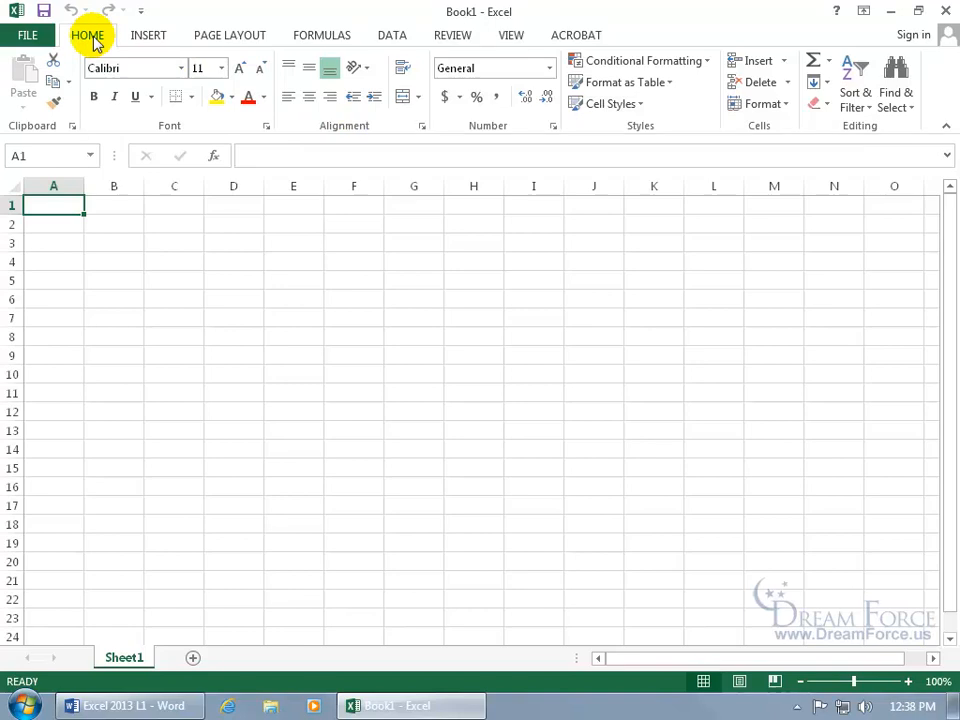
# Look through the Insert and Page Layout command groups and return to the Home commands
pyautogui.click(153, 39)
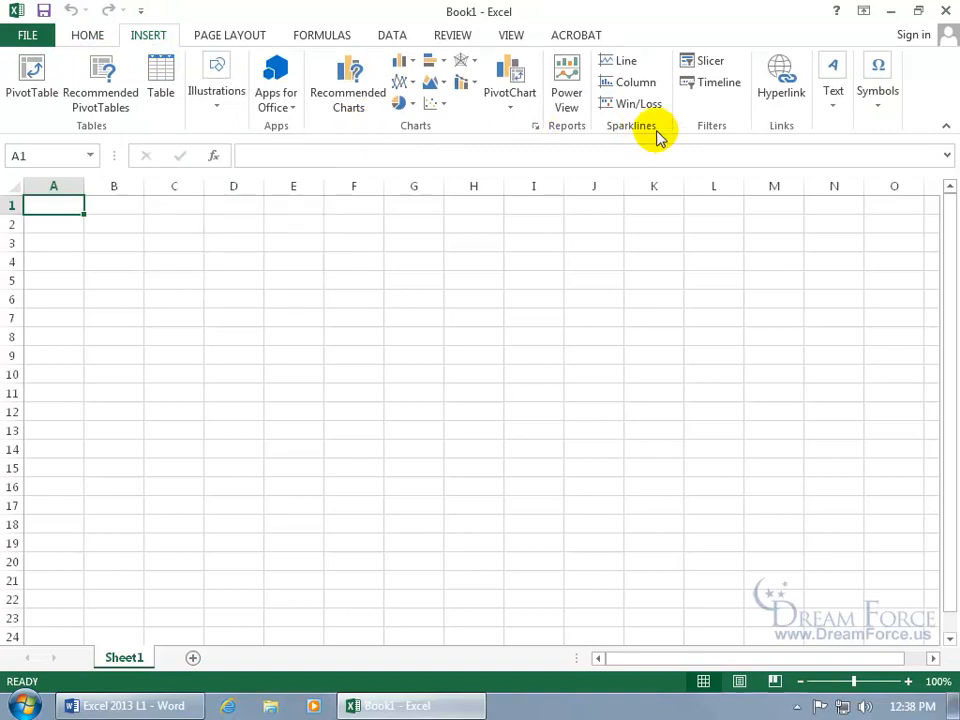
pyautogui.click(248, 37)
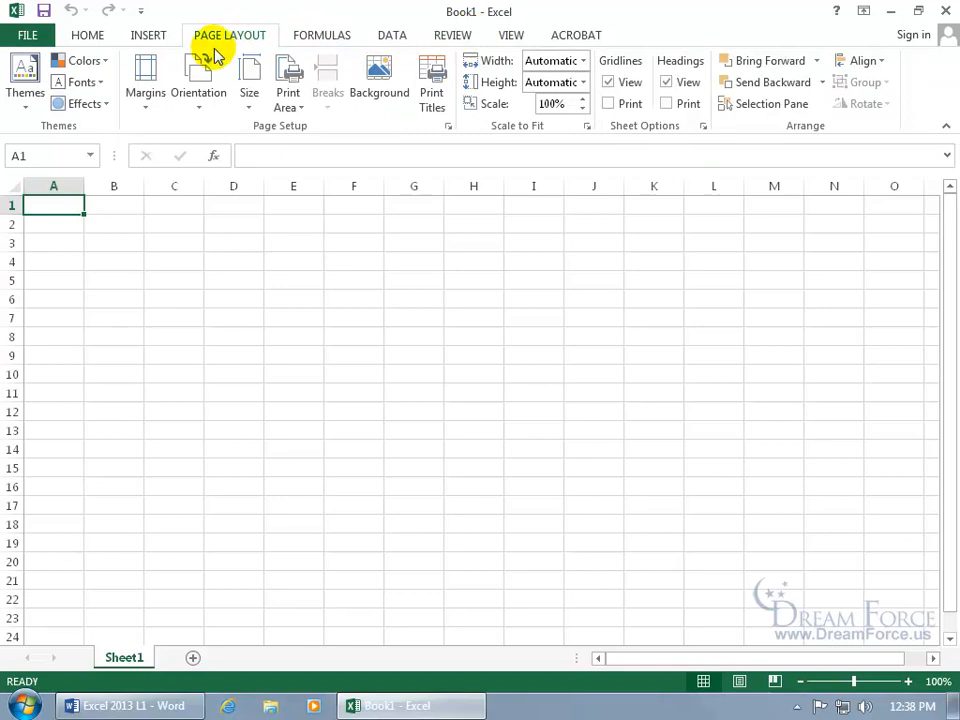
pyautogui.click(88, 37)
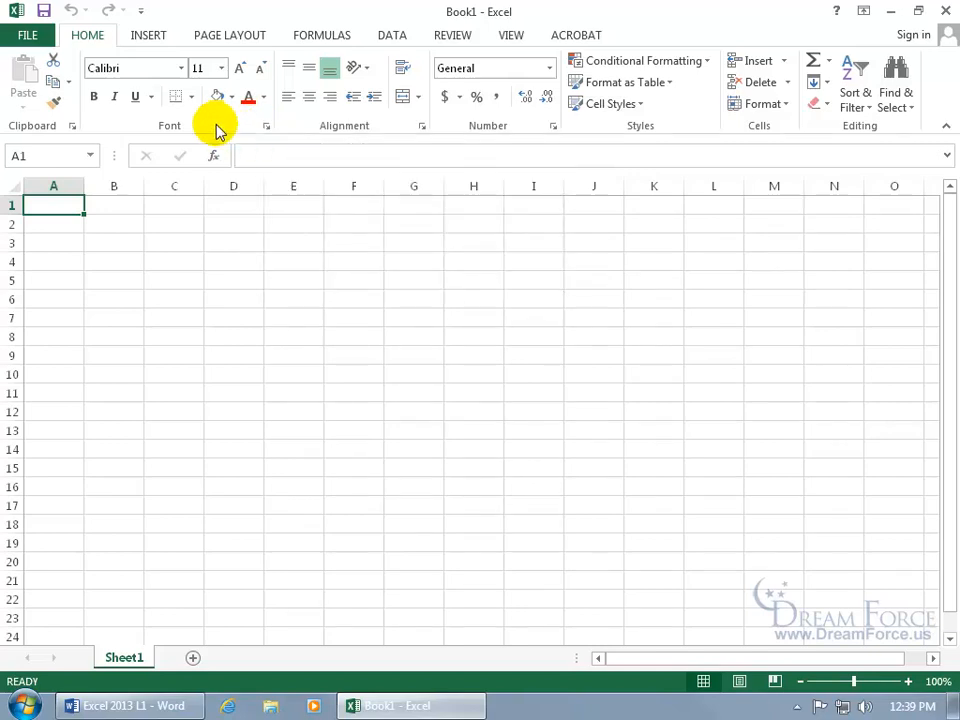
# Preview the Strikethrough effect in cell A1's font settings, clear it again and cancel the formatting
pyautogui.click(267, 127)
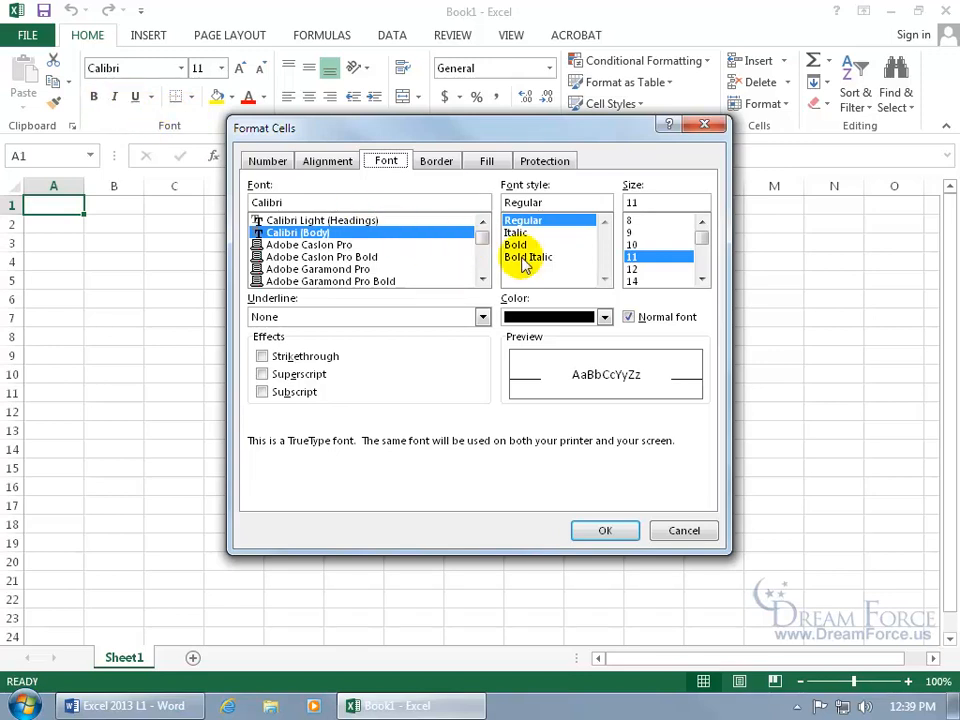
pyautogui.click(264, 357)
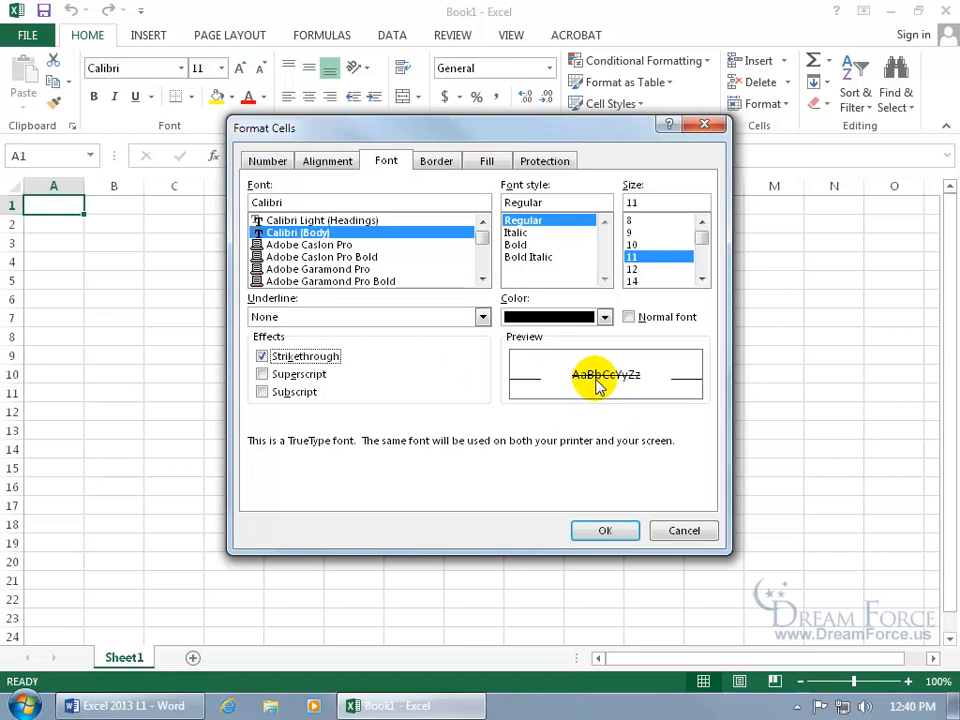
pyautogui.click(262, 357)
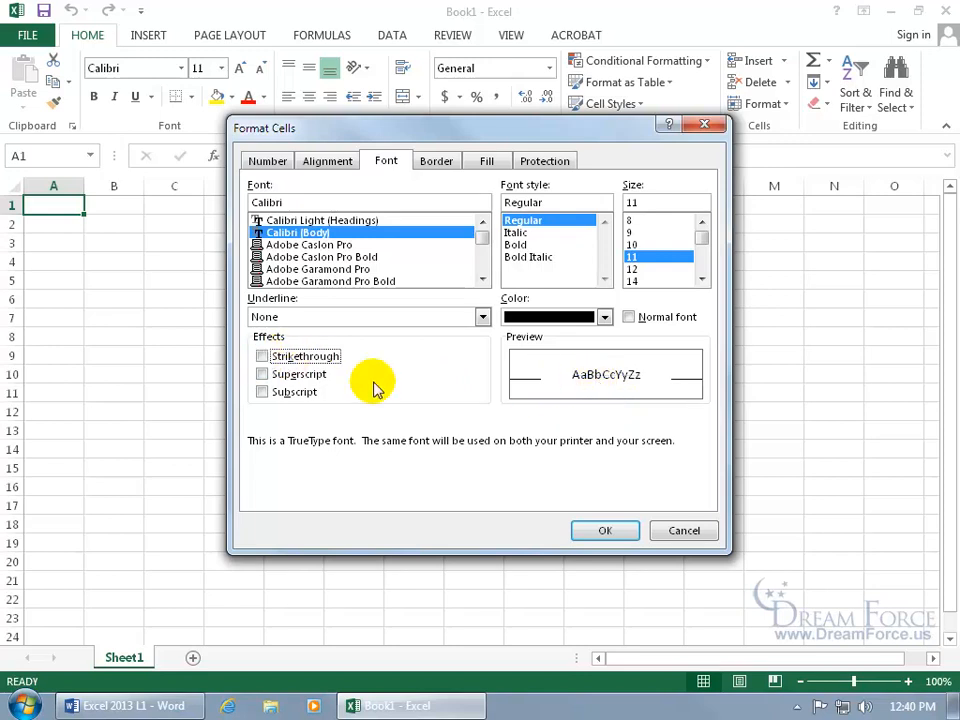
pyautogui.click(682, 530)
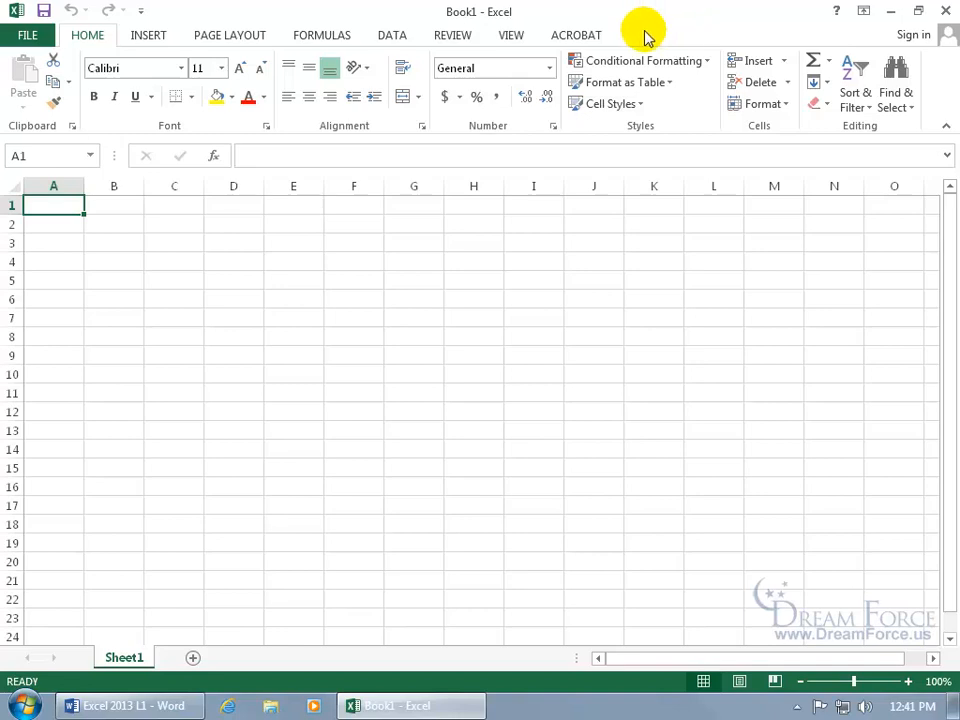
# Look at the general Excel options and the file management commands, and return to the worksheet without making changes
pyautogui.click(28, 36)
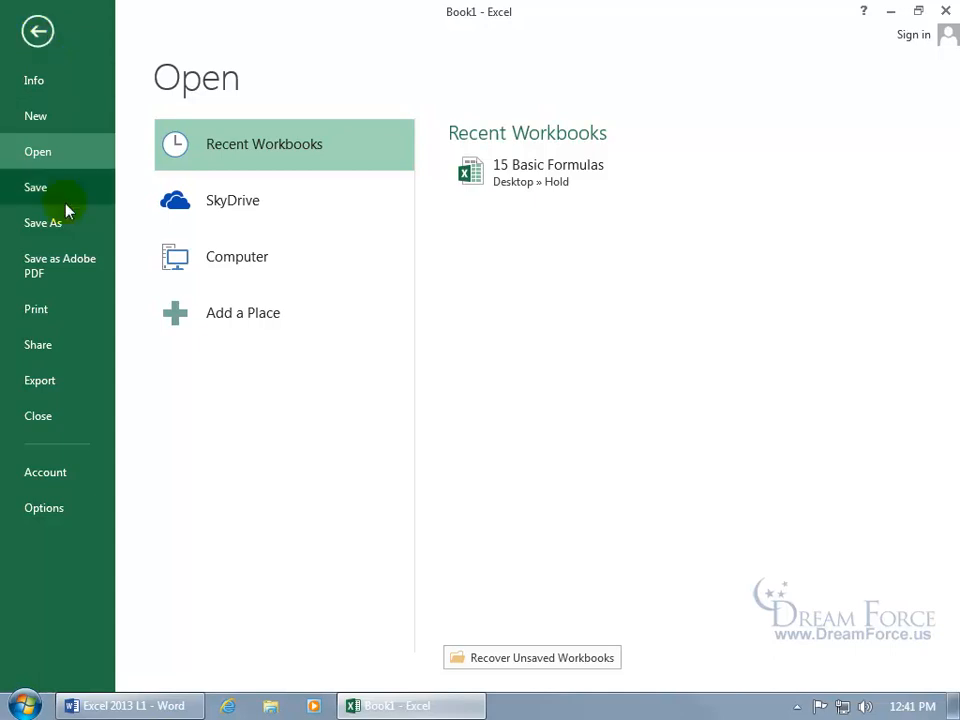
pyautogui.click(50, 510)
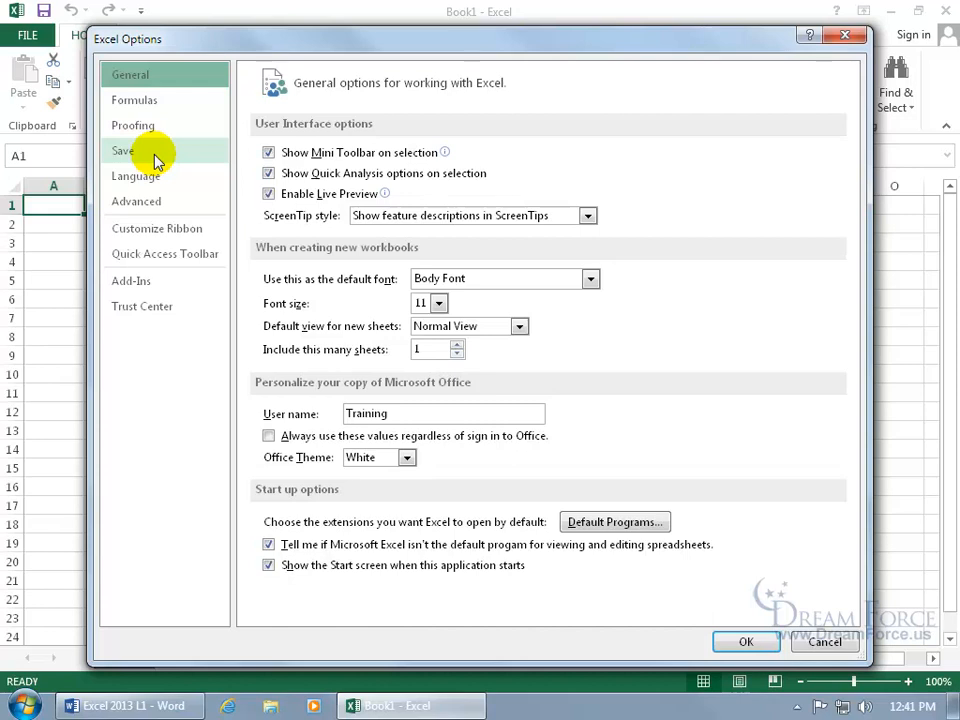
pyautogui.click(822, 640)
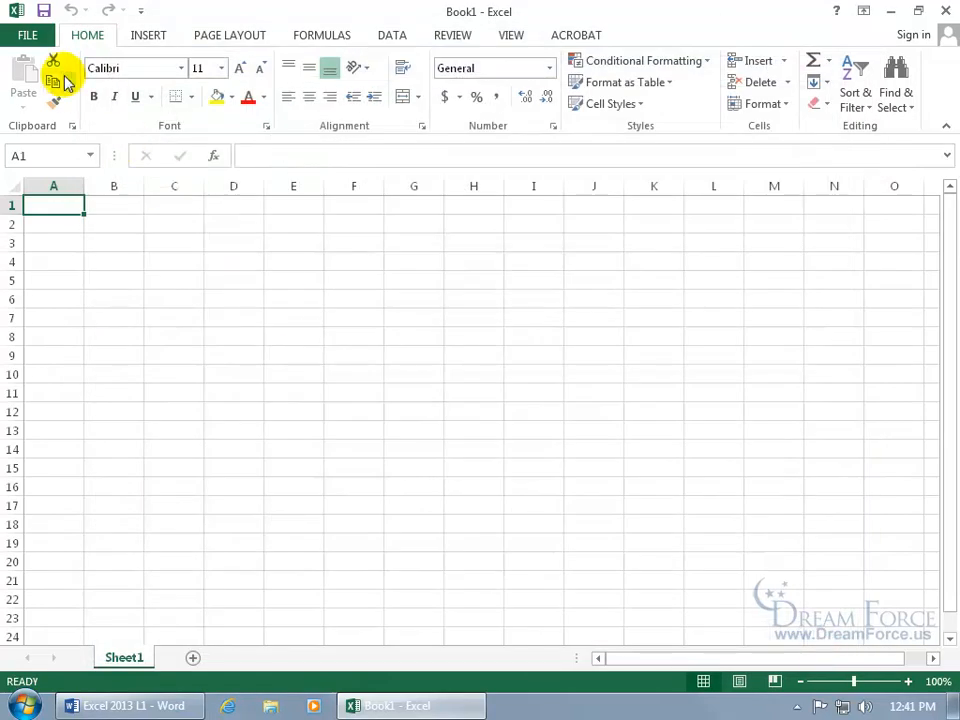
pyautogui.click(30, 35)
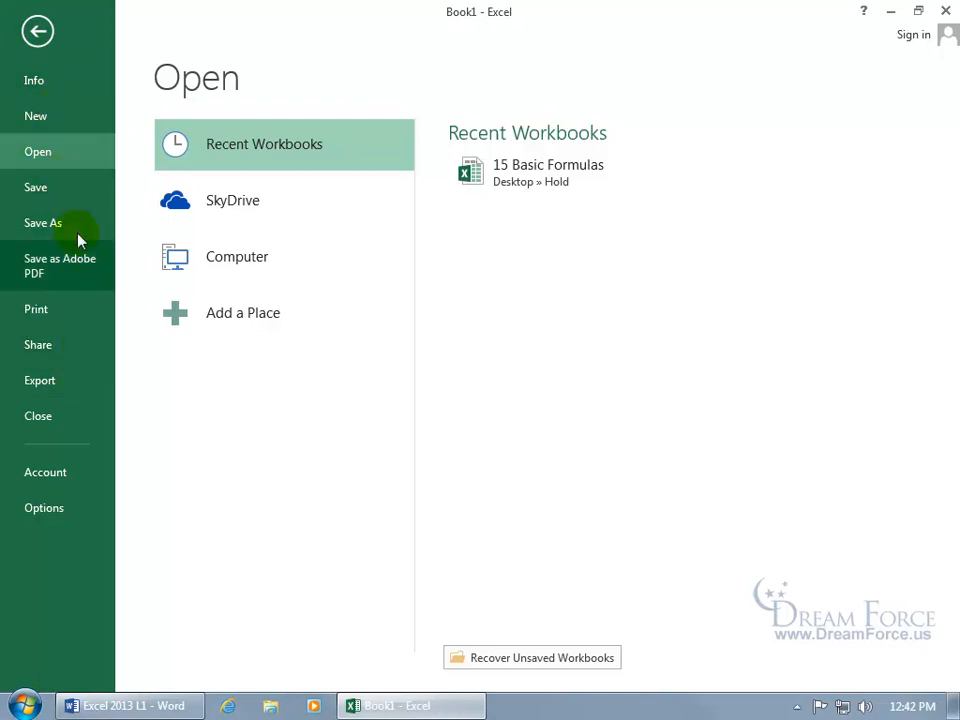
pyautogui.click(37, 31)
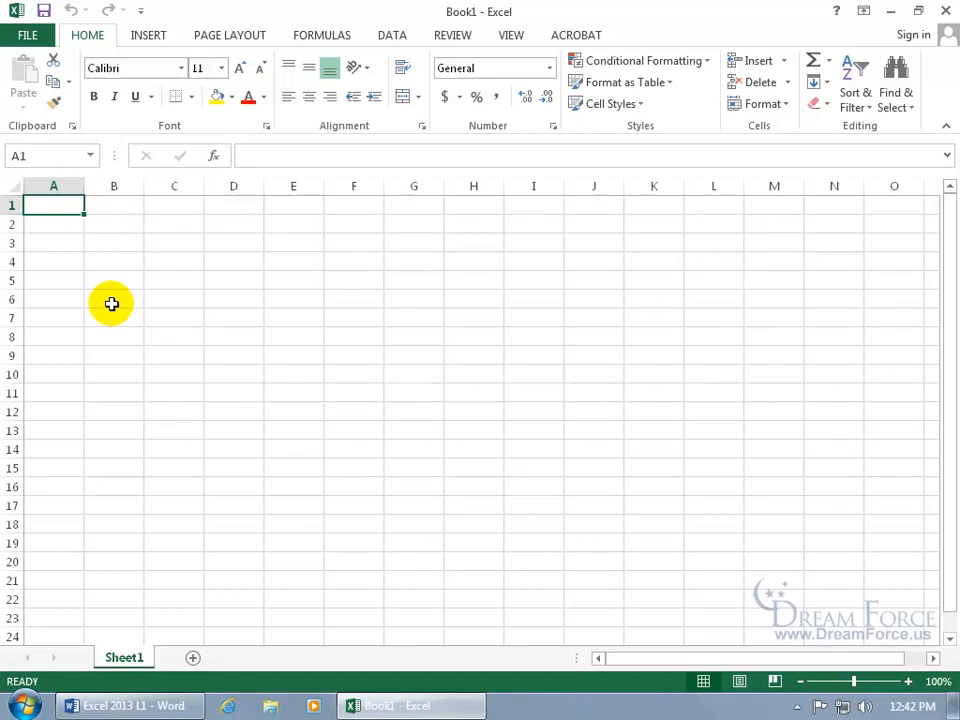
# Select cell E4 in the blank worksheet
pyautogui.click(290, 262)
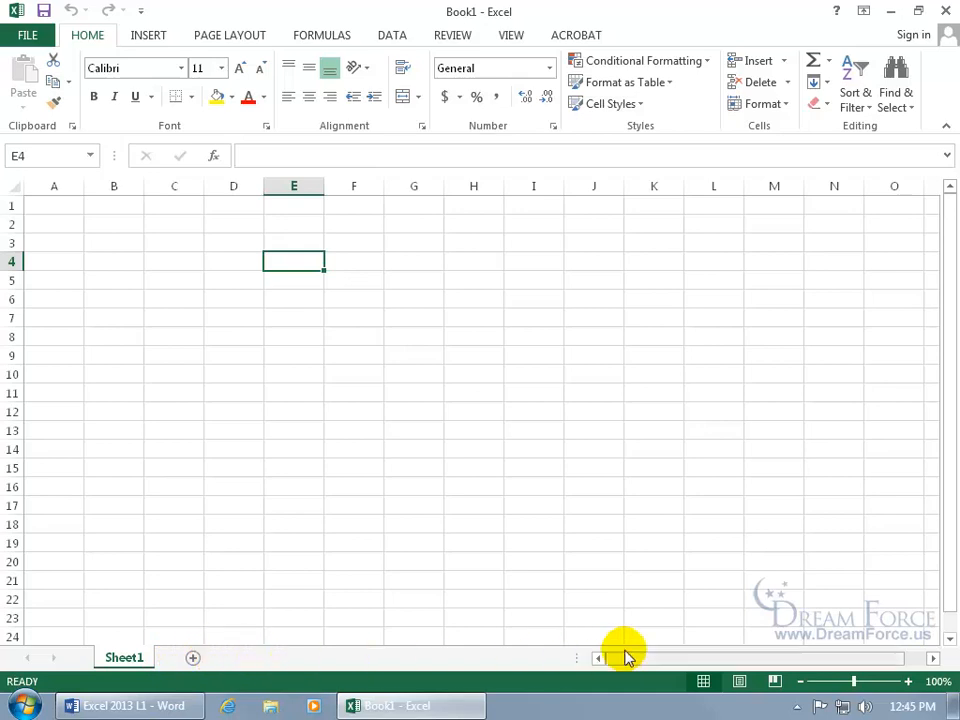
pyautogui.moveTo(657, 660); pyautogui.dragTo(636, 662)
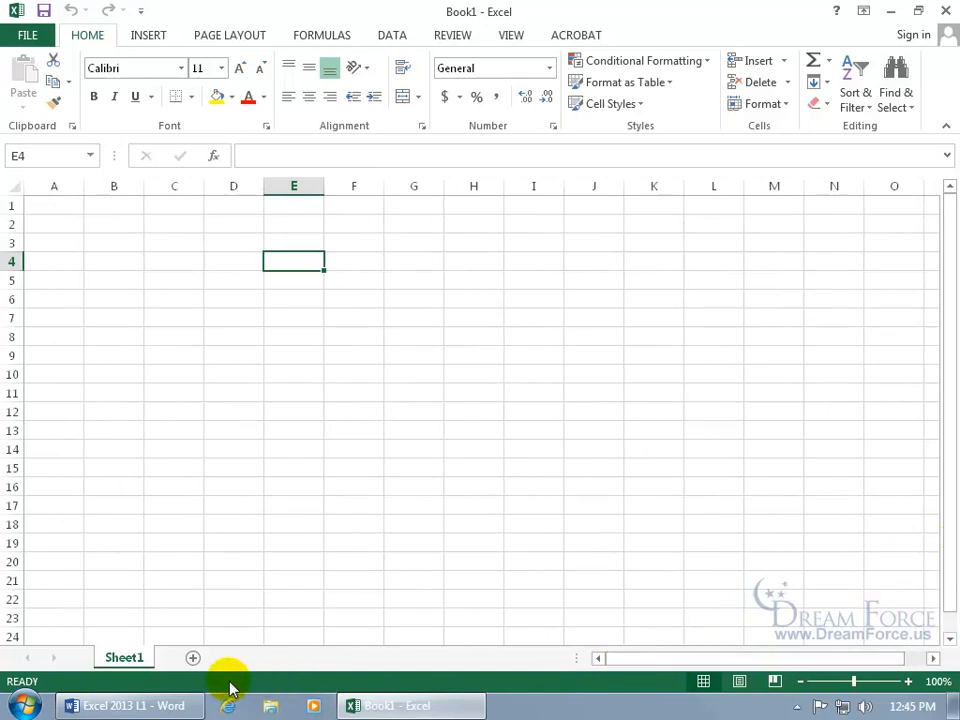
# Review the items available for customizing the status bar, such as Average, Count and Sum
pyautogui.rightClick(81, 685)
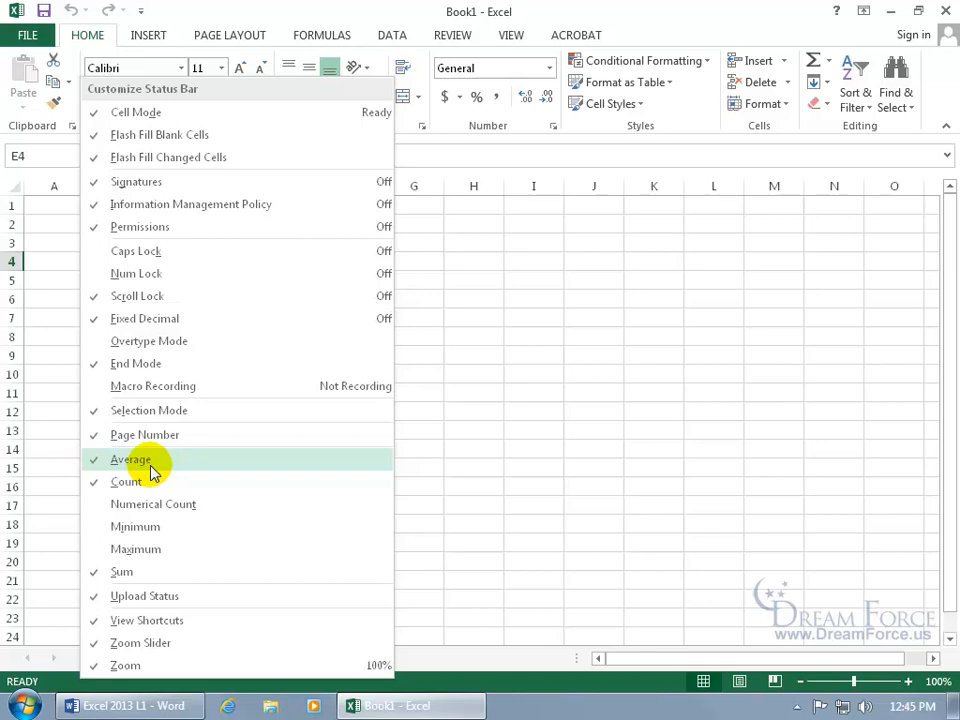
pyautogui.click(103, 461)
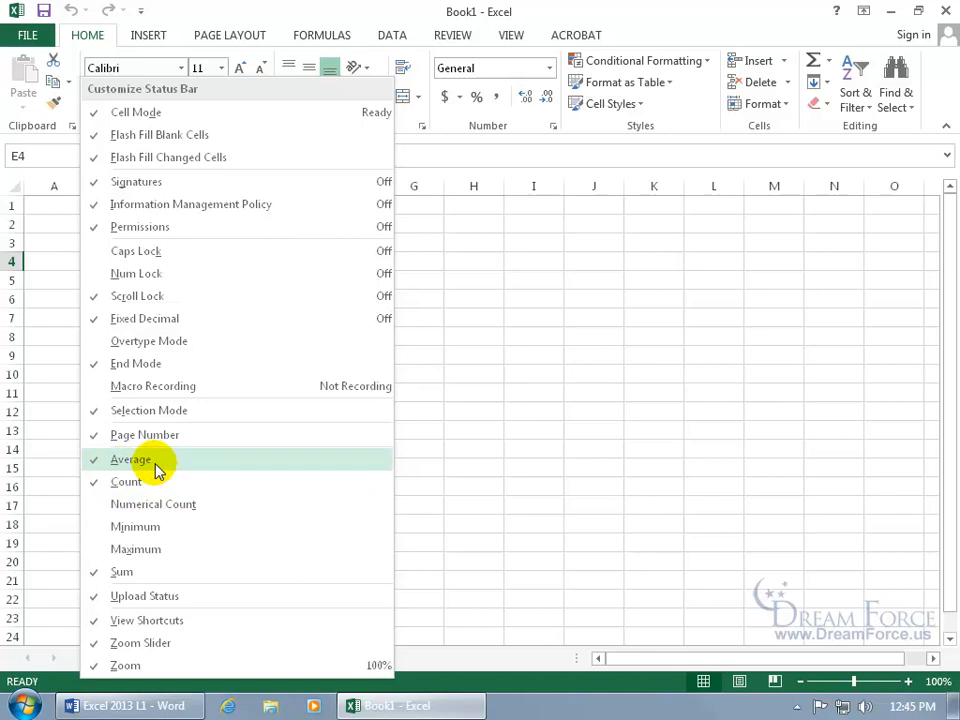
pyautogui.click(600, 688)
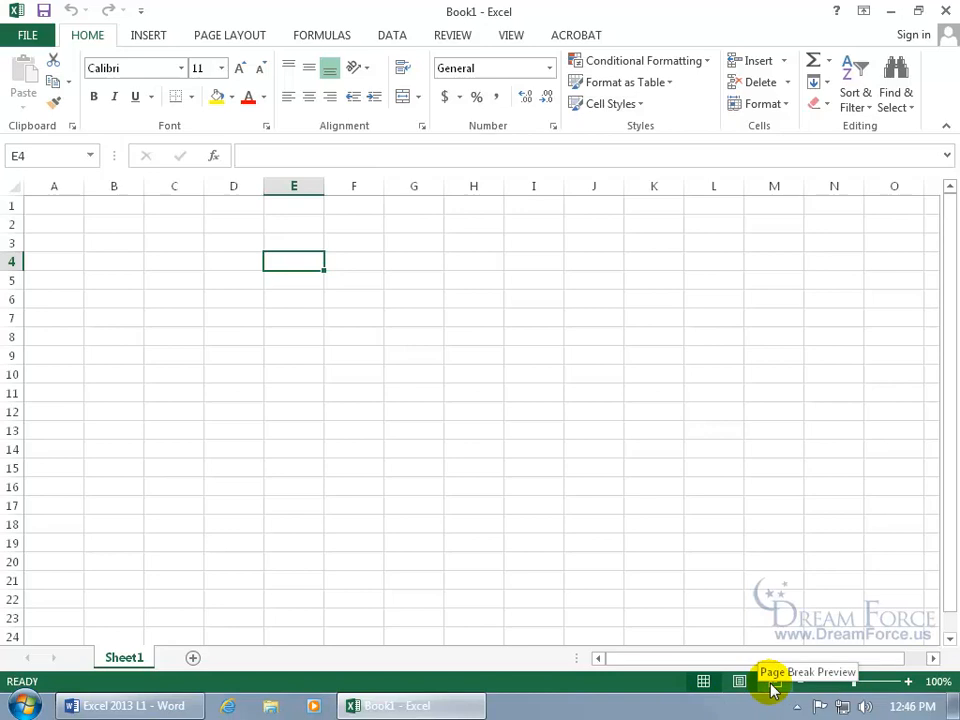
# Review the workbook view commands, and zoom the worksheet to 172% and back to 100%
pyautogui.click(511, 36)
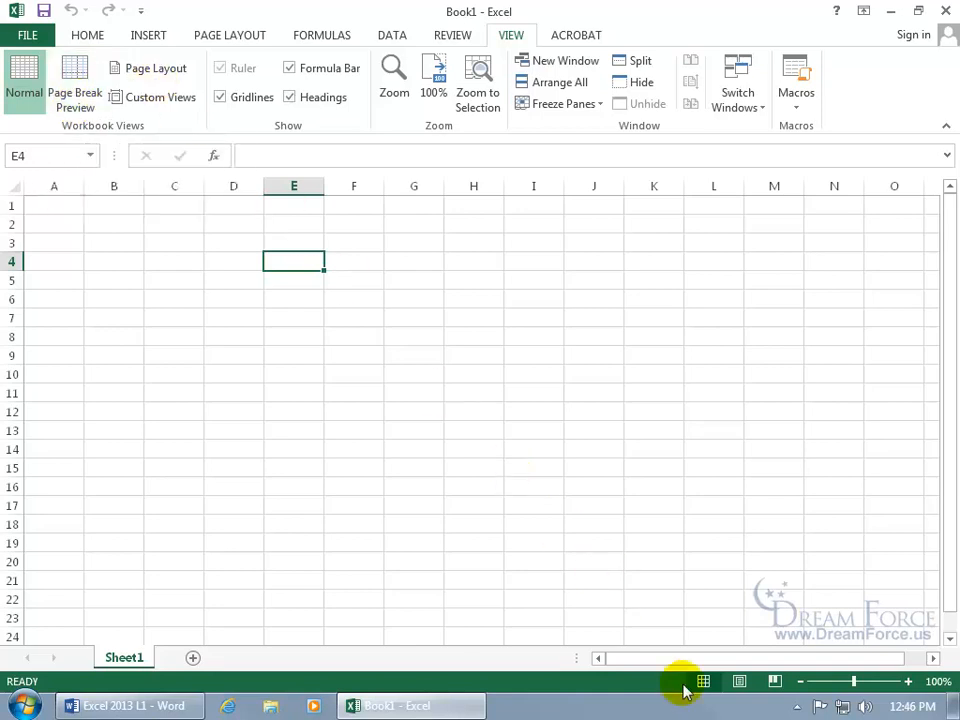
pyautogui.click(95, 37)
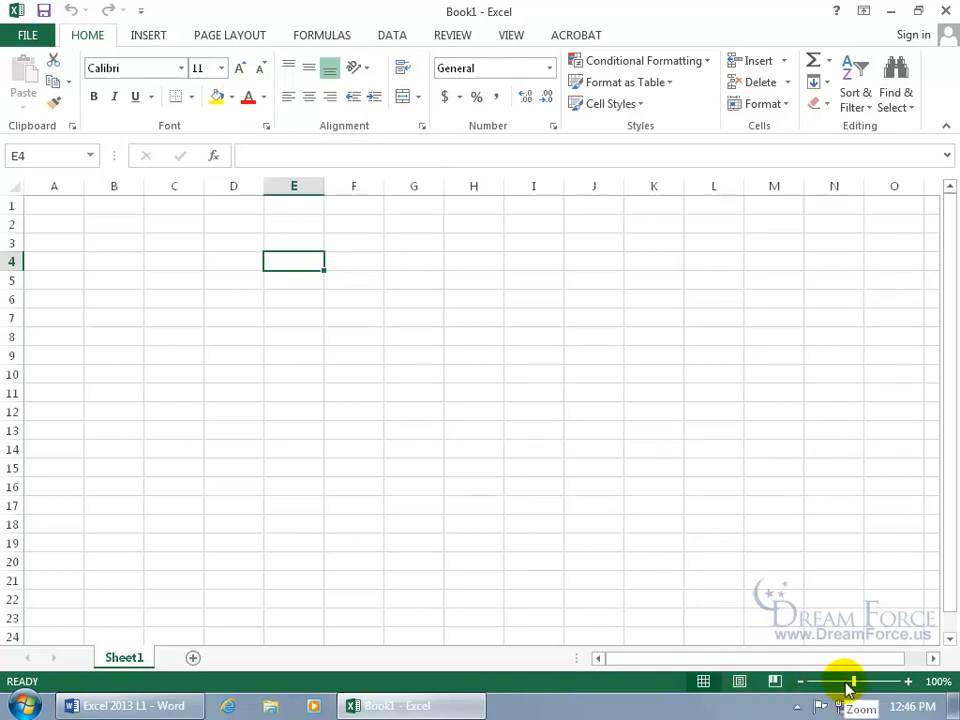
pyautogui.moveTo(855, 687); pyautogui.dragTo(866, 687)
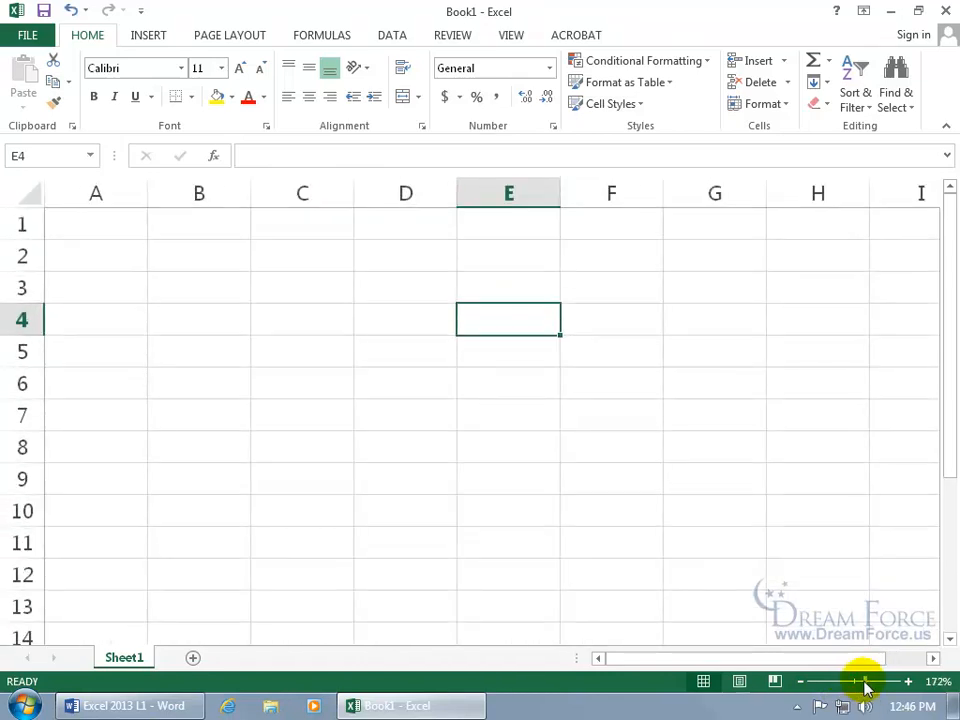
pyautogui.moveTo(866, 687); pyautogui.dragTo(855, 687)
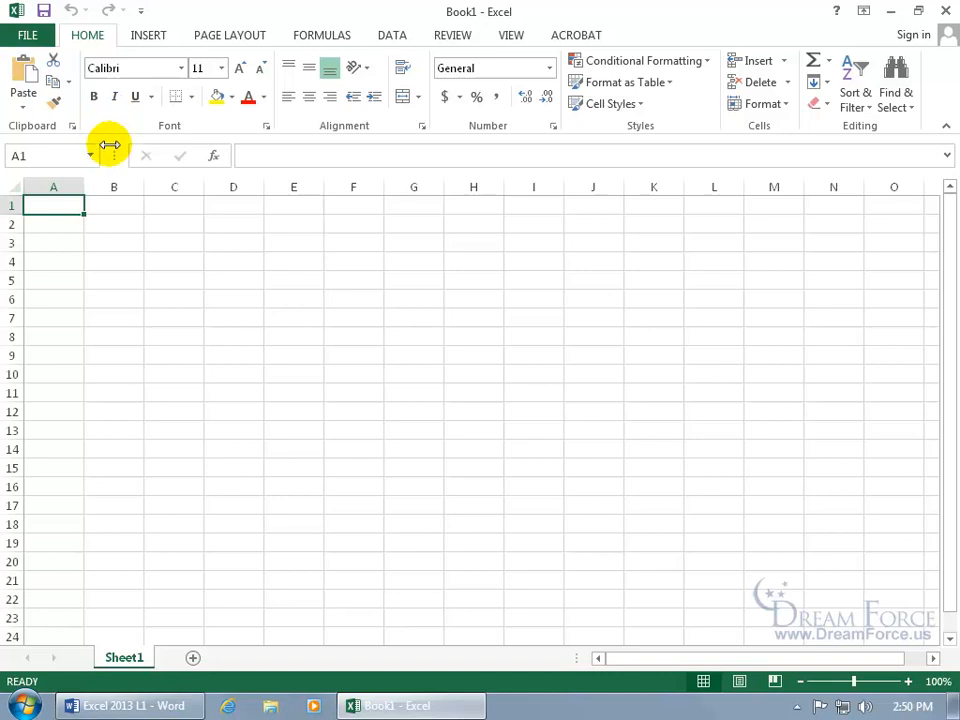
# Set the Office theme to Light Gray in the general Excel options
pyautogui.click(28, 38)
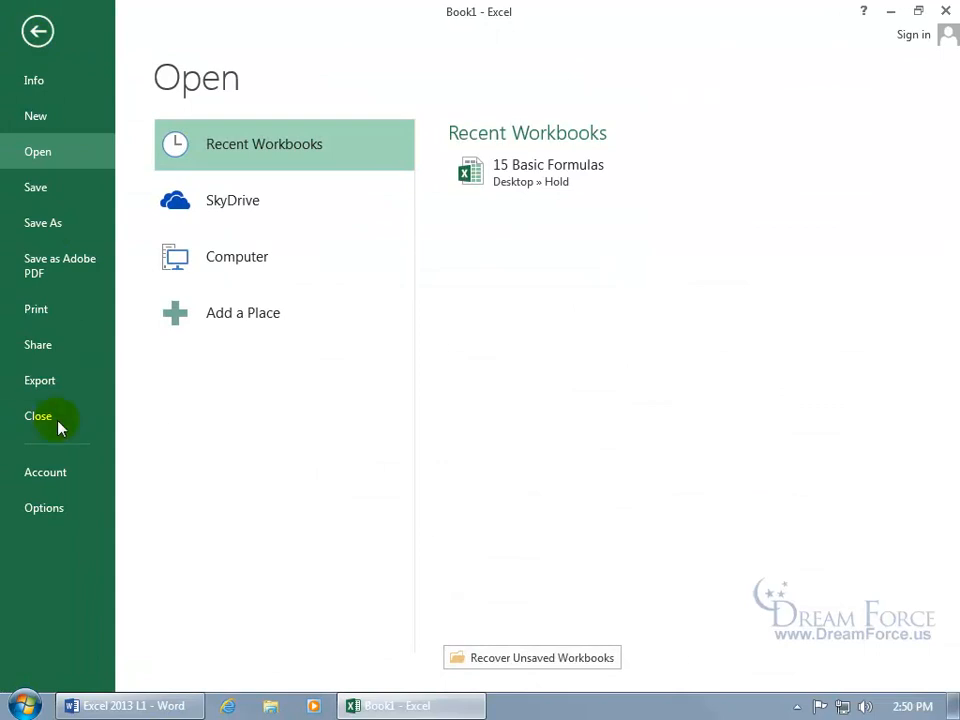
pyautogui.click(44, 508)
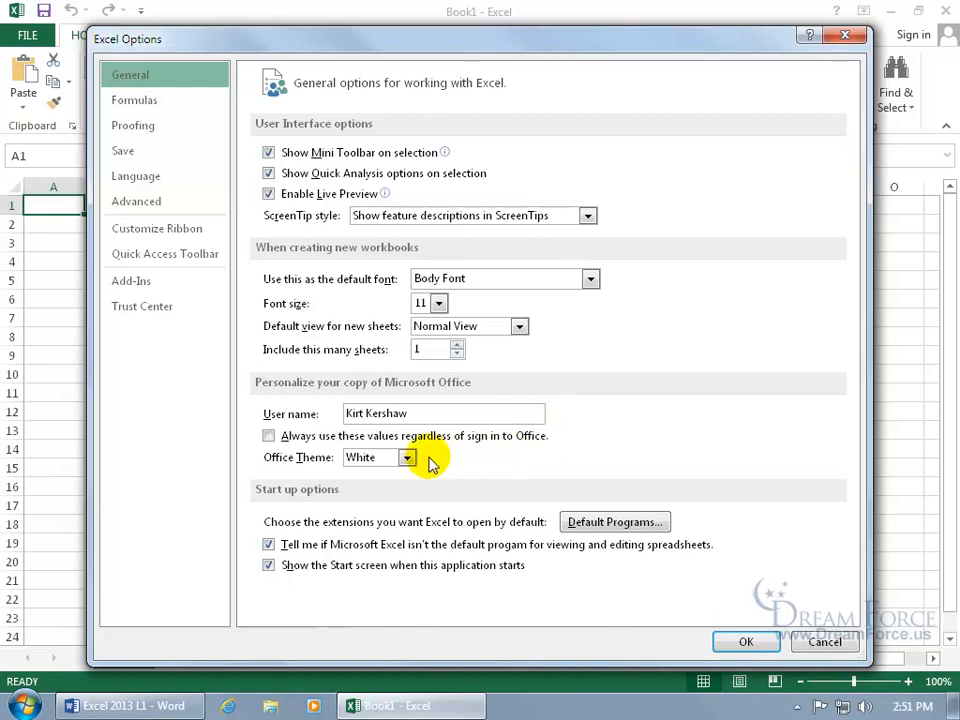
pyautogui.click(407, 459)
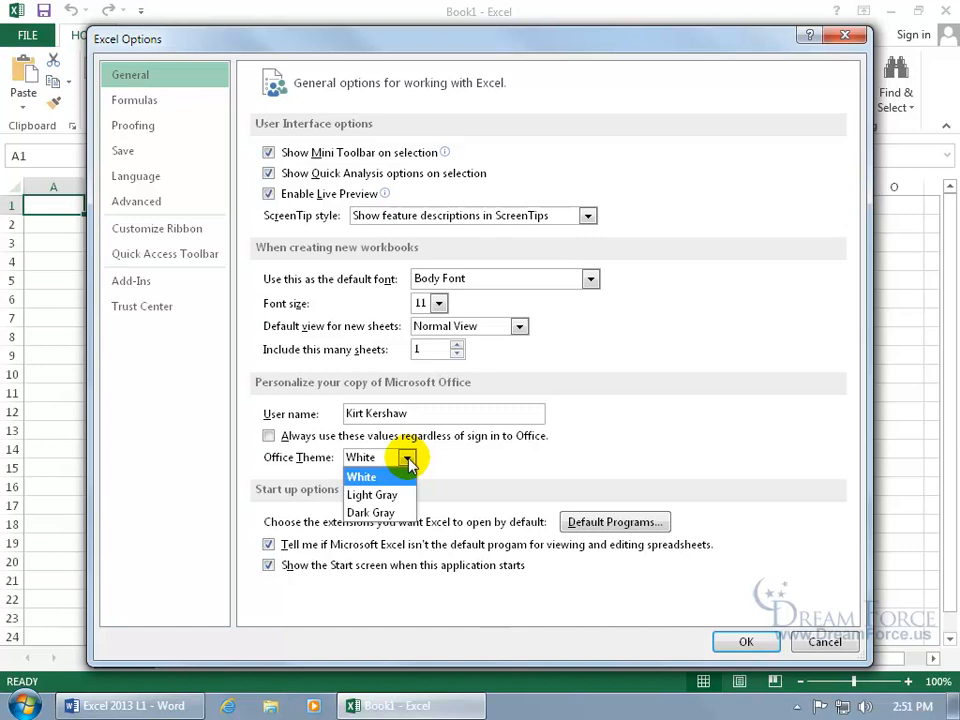
pyautogui.click(391, 497)
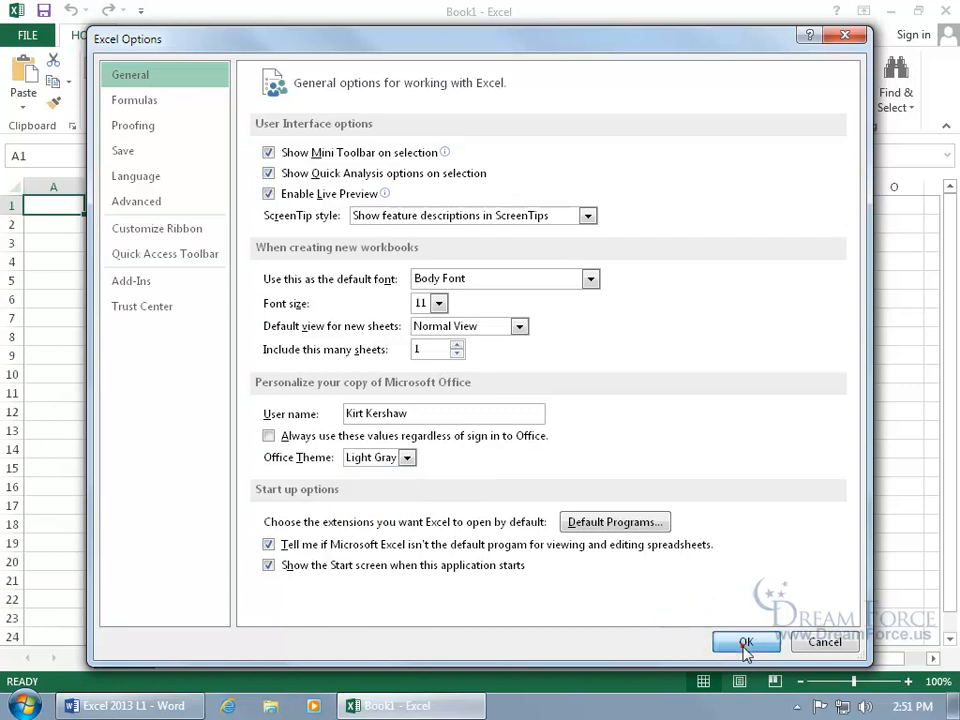
pyautogui.click(742, 642)
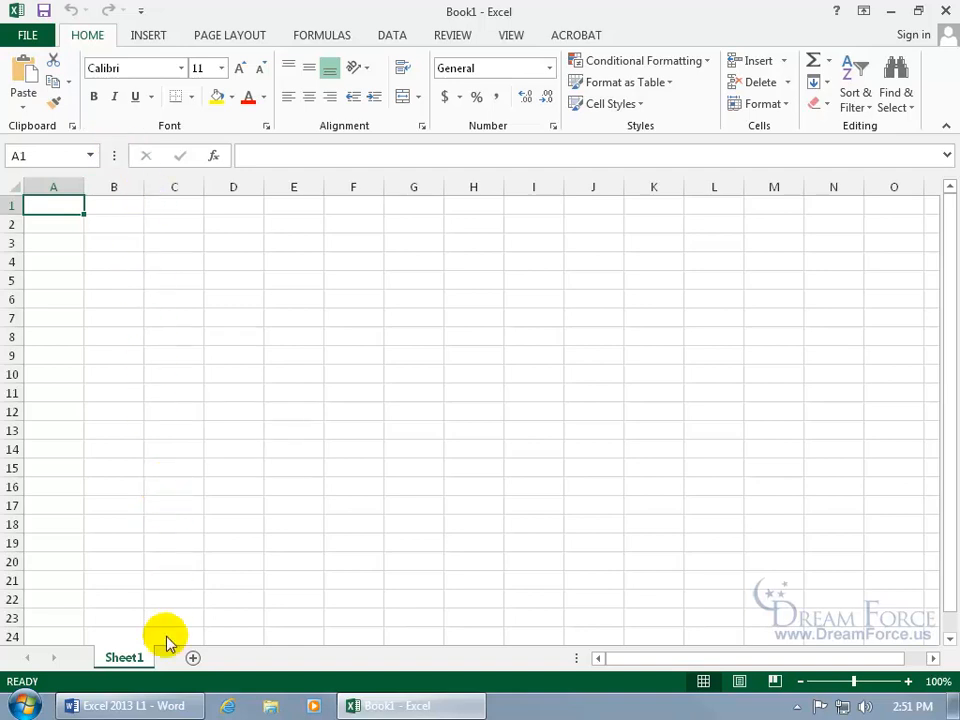
# Open another Word window with a new blank document
pyautogui.rightClick(128, 706)
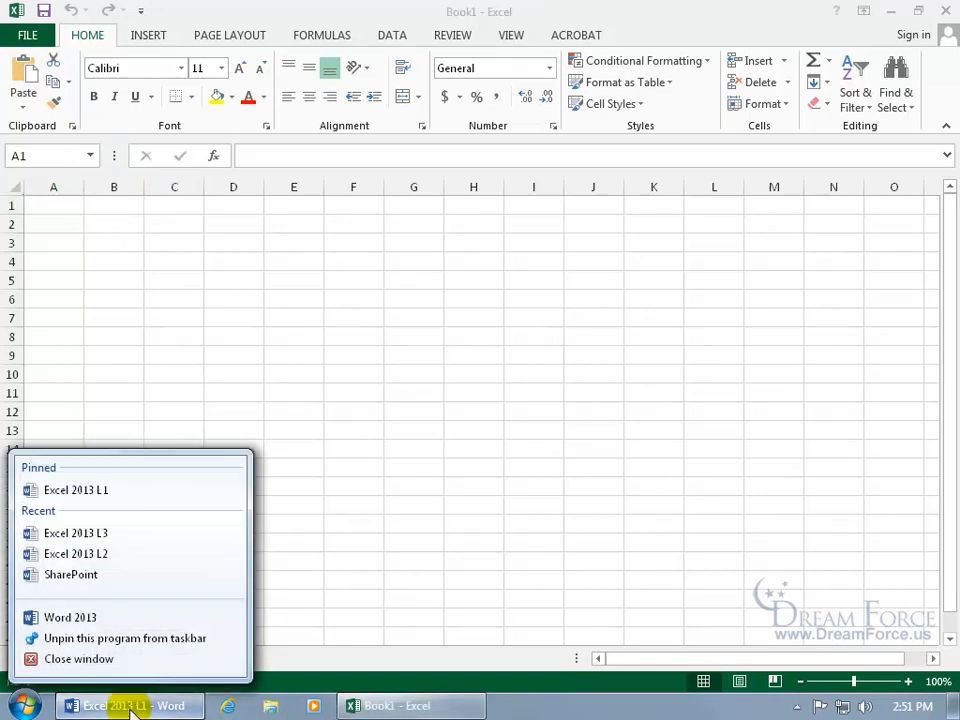
pyautogui.click(92, 618)
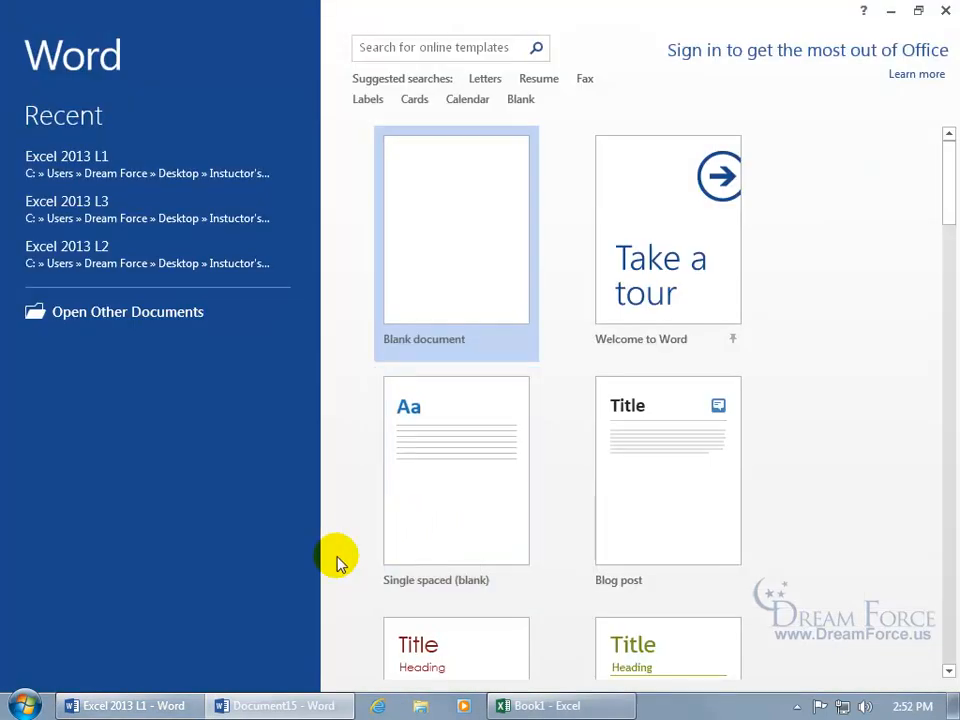
pyautogui.click(424, 260)
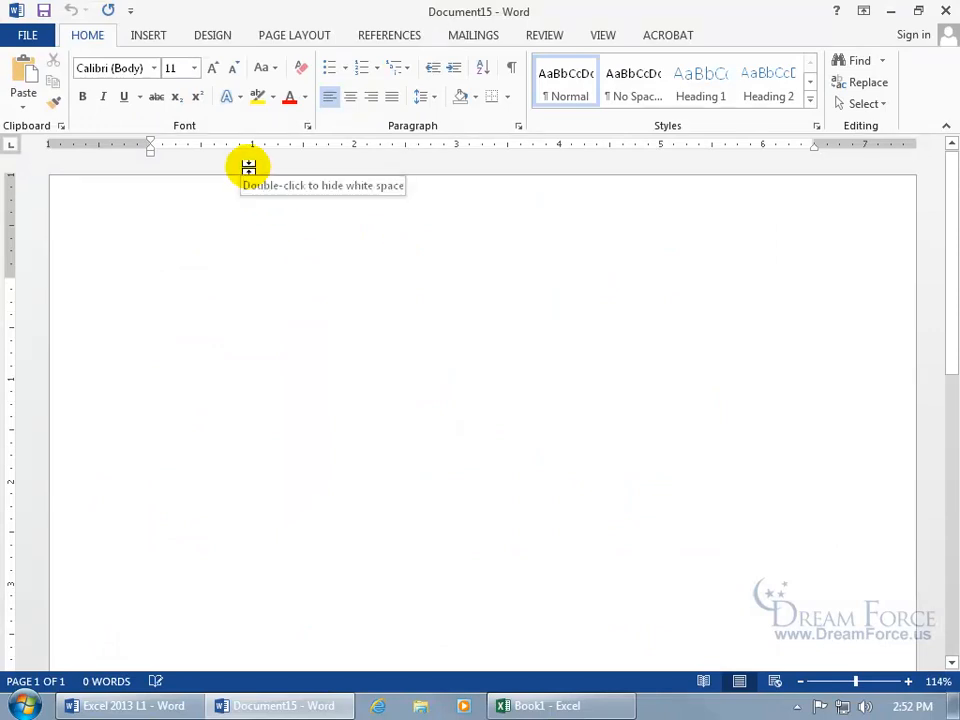
# Set the Office theme to White in the general Word options, and close the blank document to return to the workbook
pyautogui.click(42, 38)
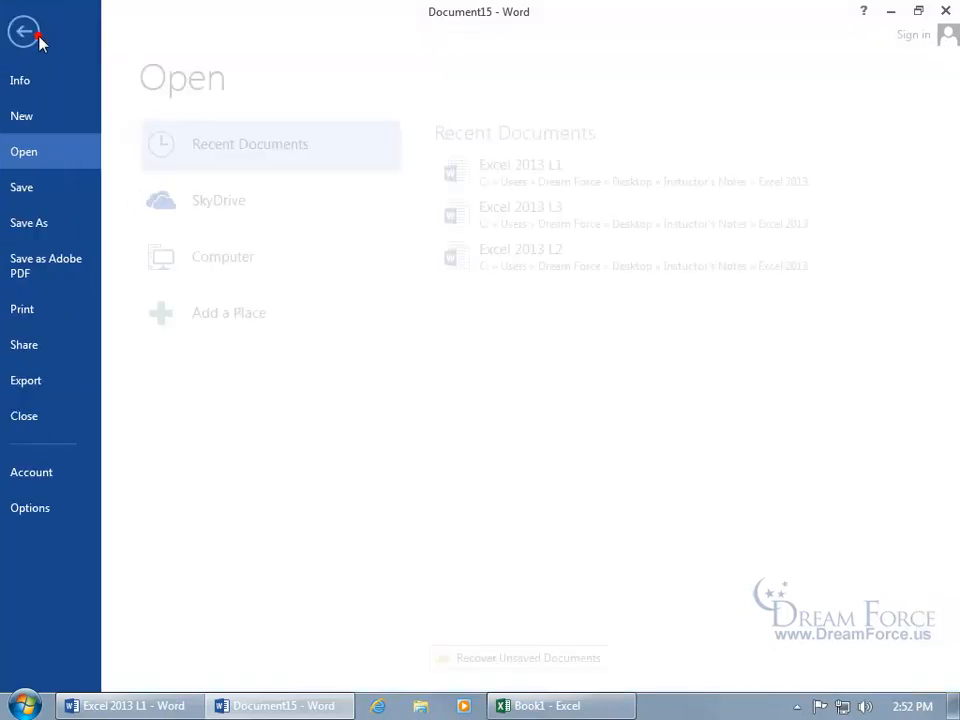
pyautogui.click(75, 510)
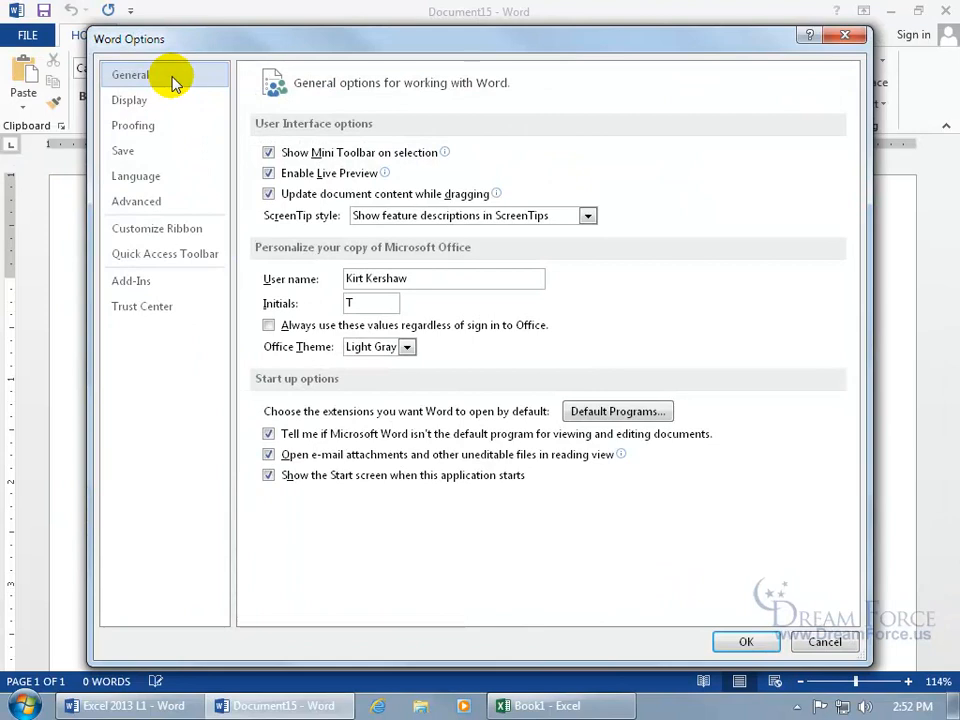
pyautogui.click(398, 345)
pyautogui.click(410, 364)
pyautogui.click(740, 642)
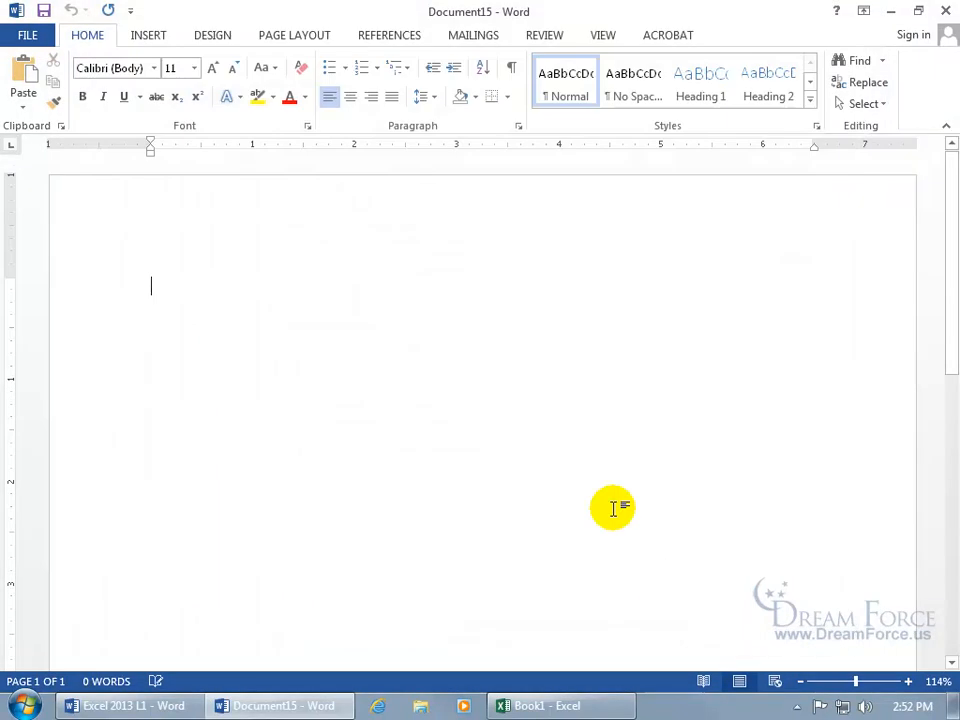
pyautogui.click(945, 10)
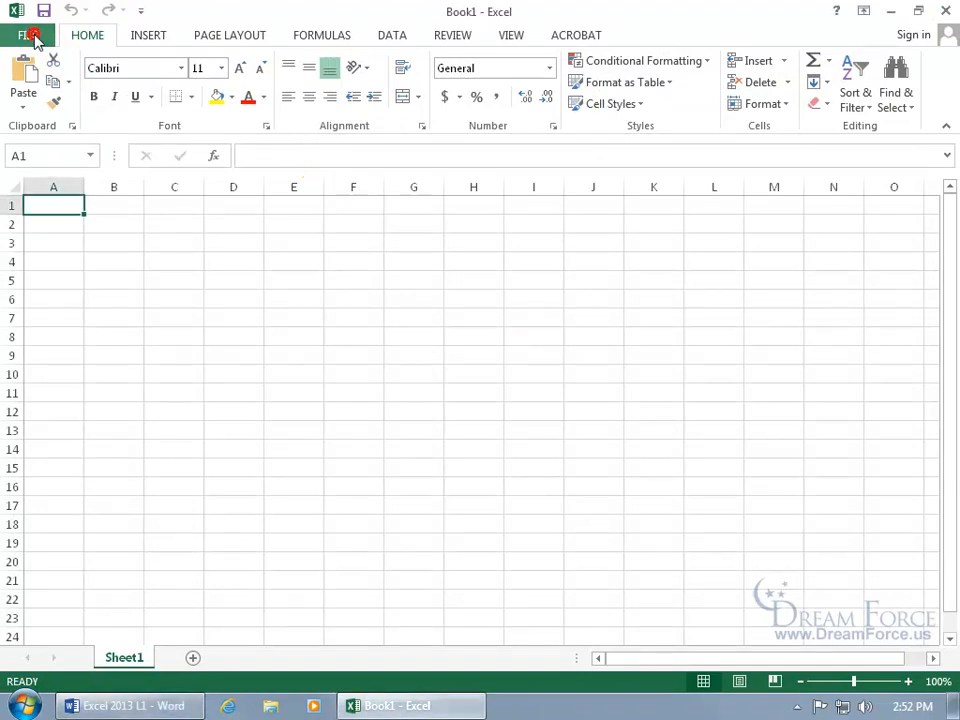
# Review the default font options for new workbooks without changing them, and look at the theme fonts in the worksheet's font list
pyautogui.click(34, 37)
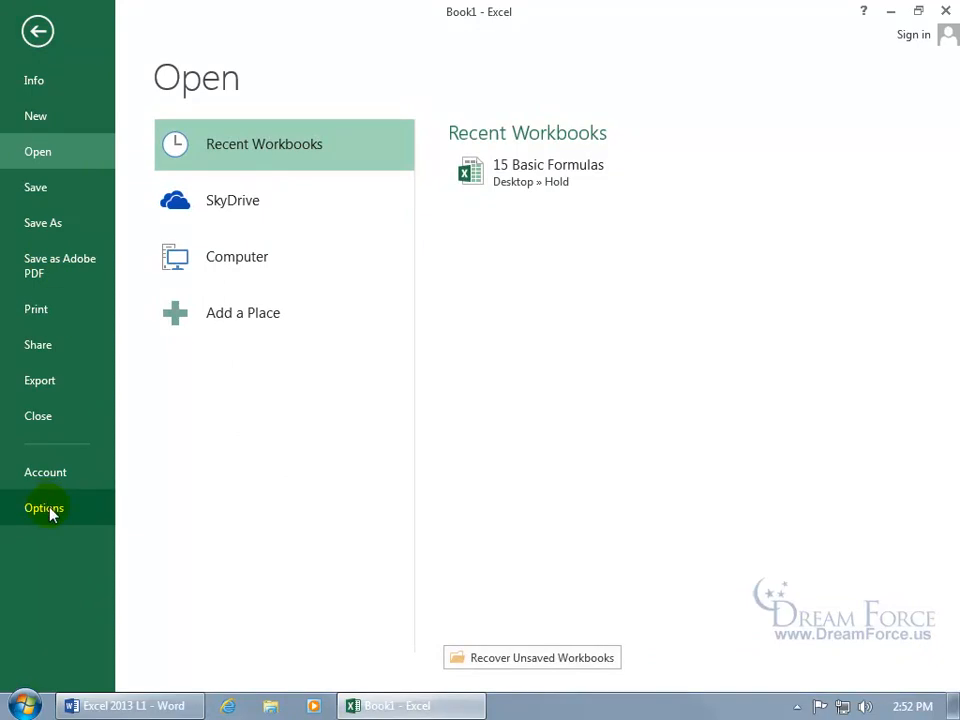
pyautogui.click(44, 508)
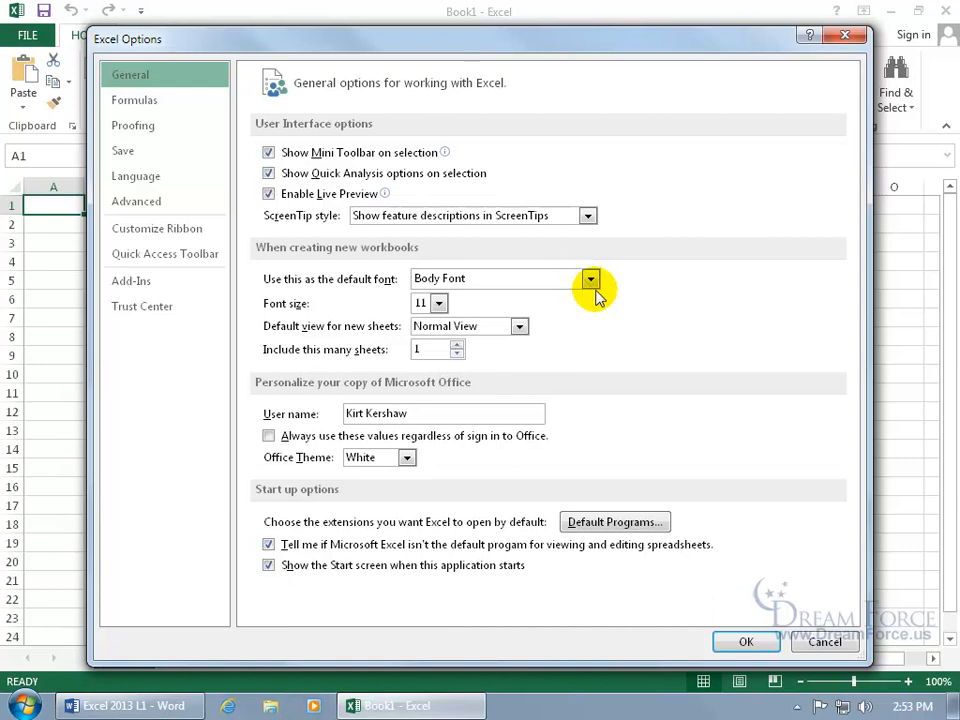
pyautogui.click(818, 641)
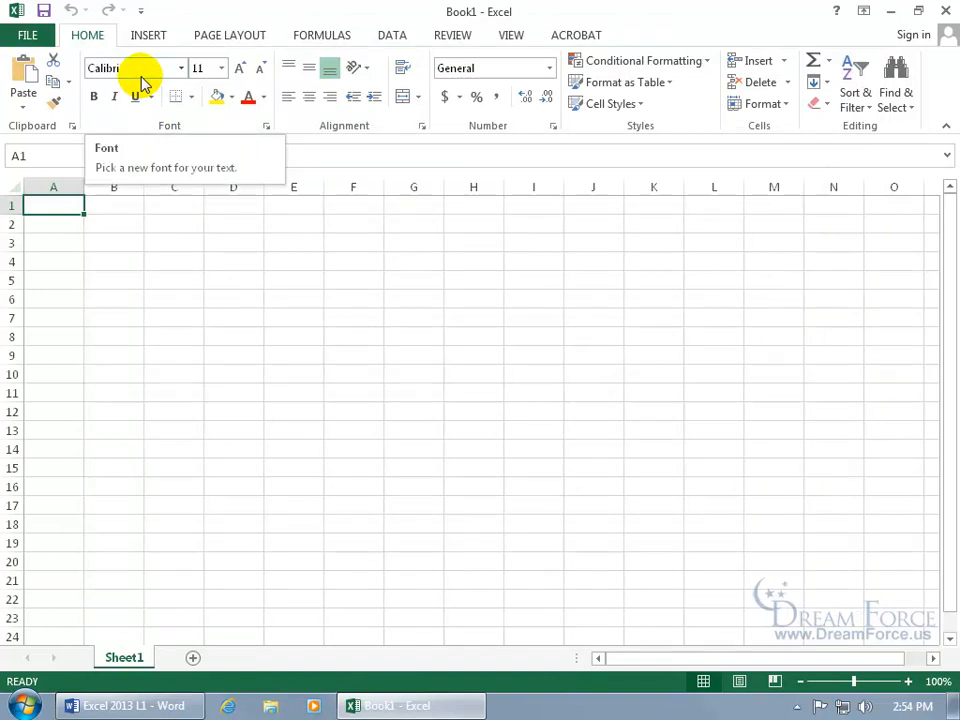
pyautogui.click(182, 72)
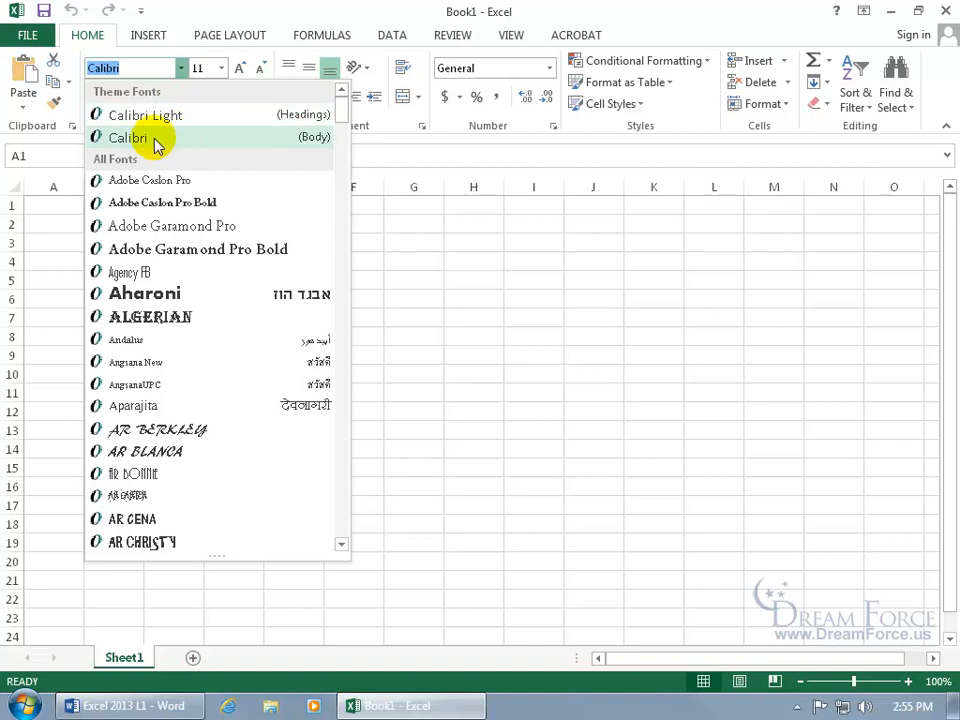
# In the general Excel options, set the default font for new workbooks to Arial with a font size of 10
pyautogui.click(28, 33)
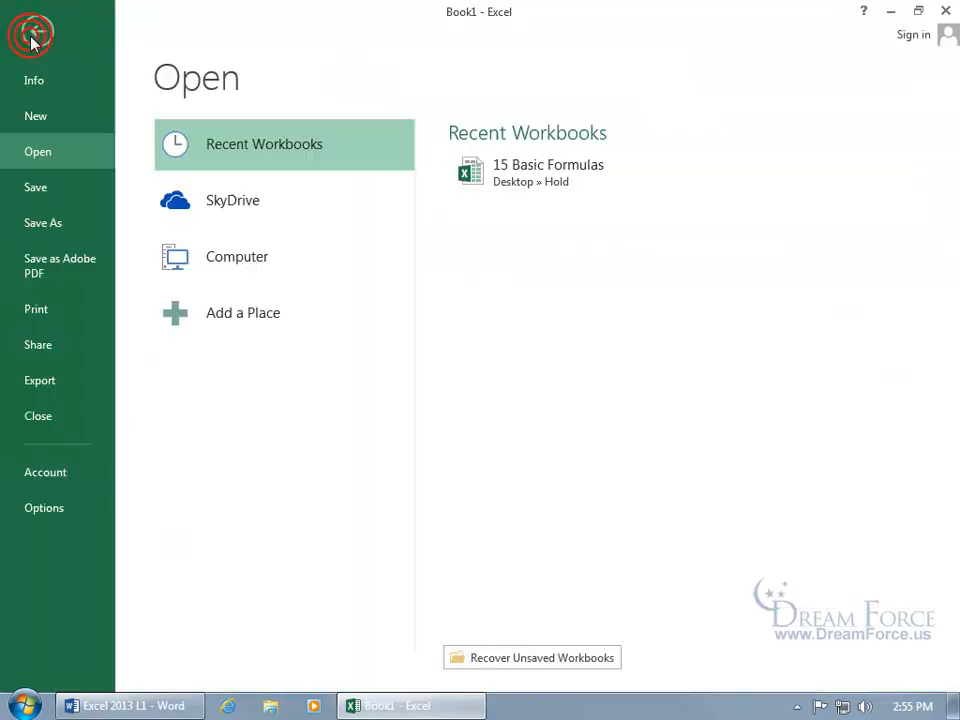
pyautogui.click(48, 508)
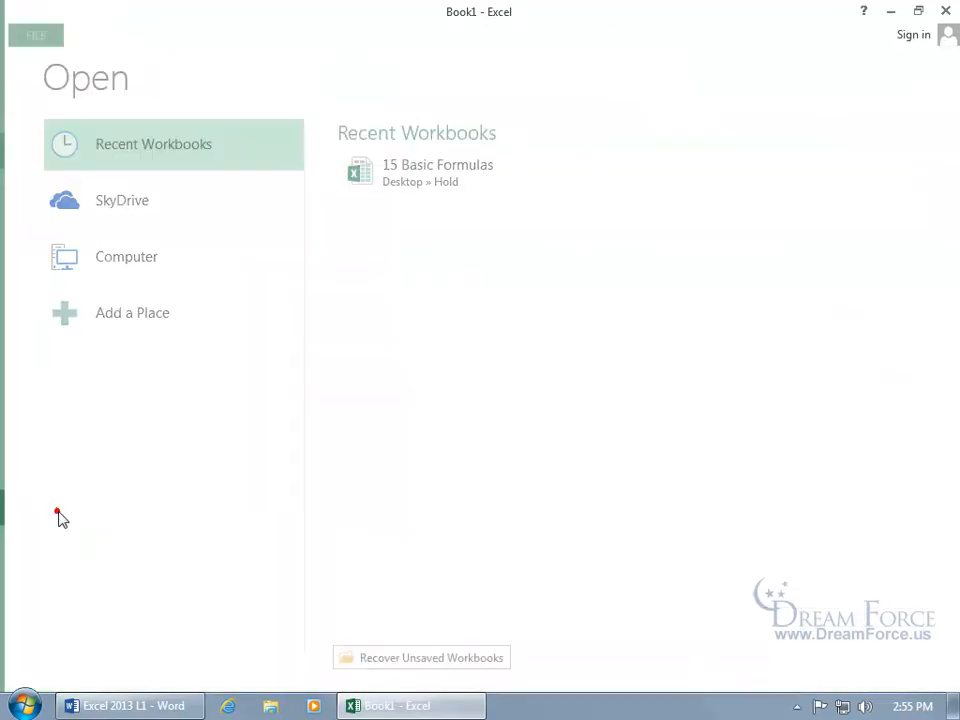
pyautogui.click(589, 279)
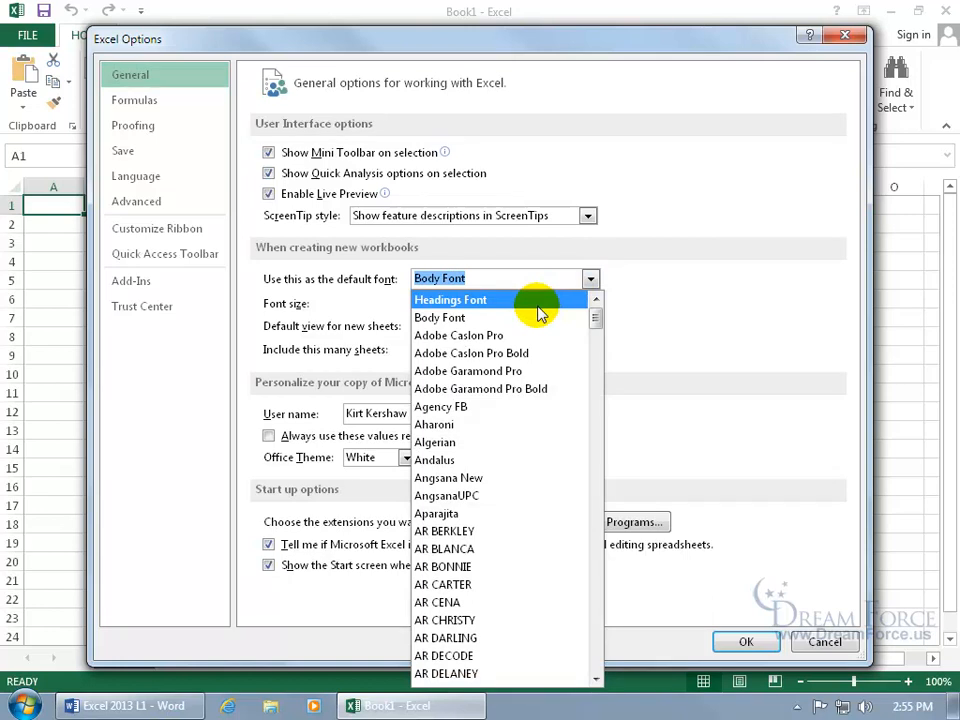
pyautogui.write('Arial')
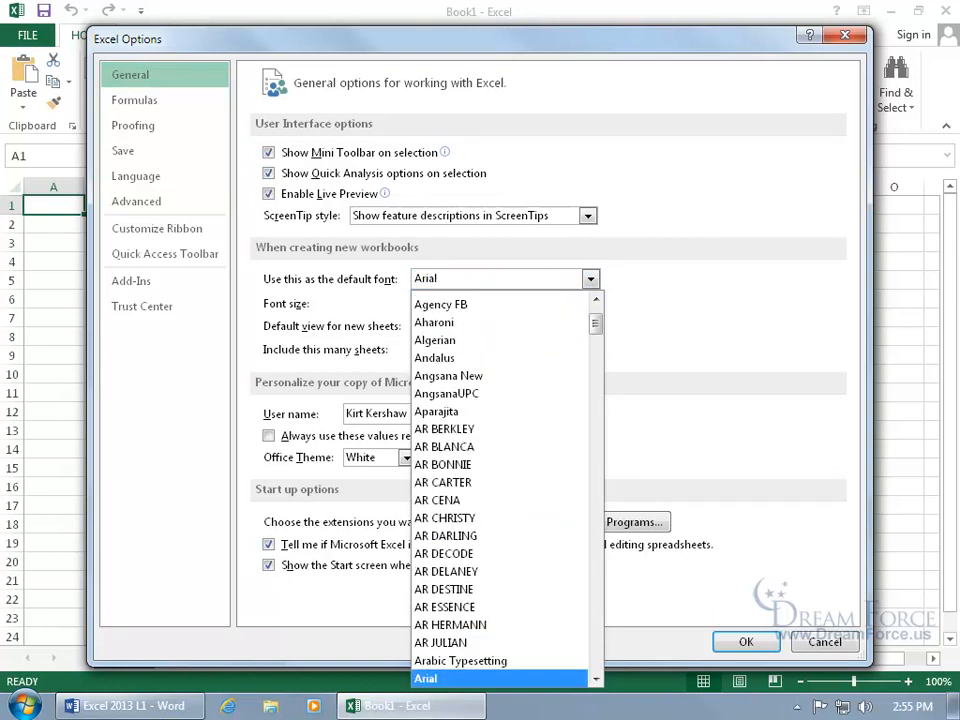
pyautogui.click(430, 680)
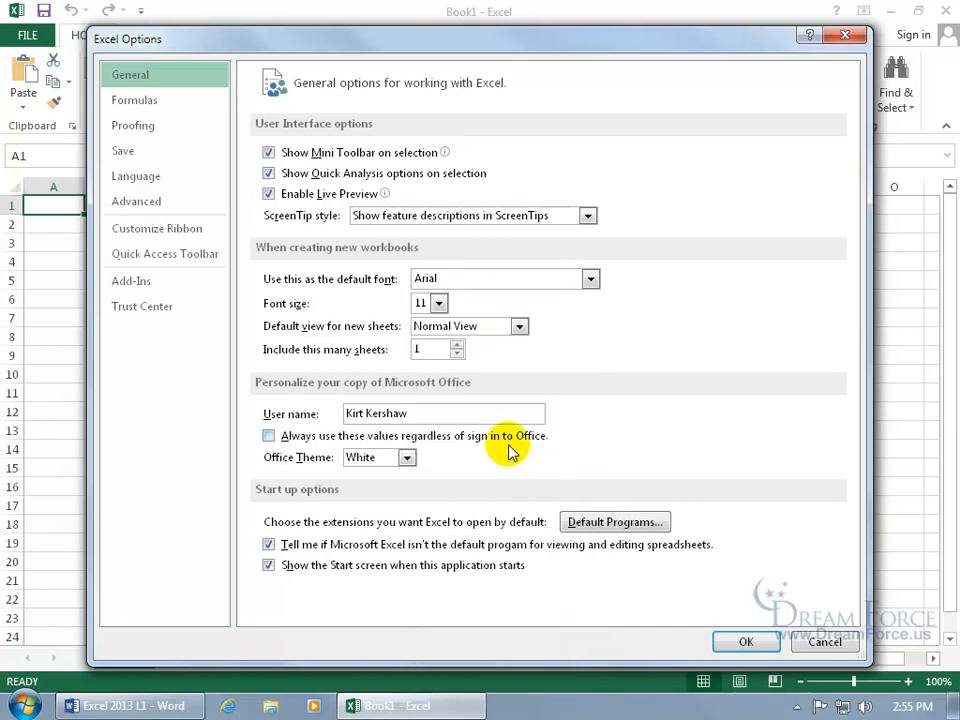
pyautogui.click(438, 303)
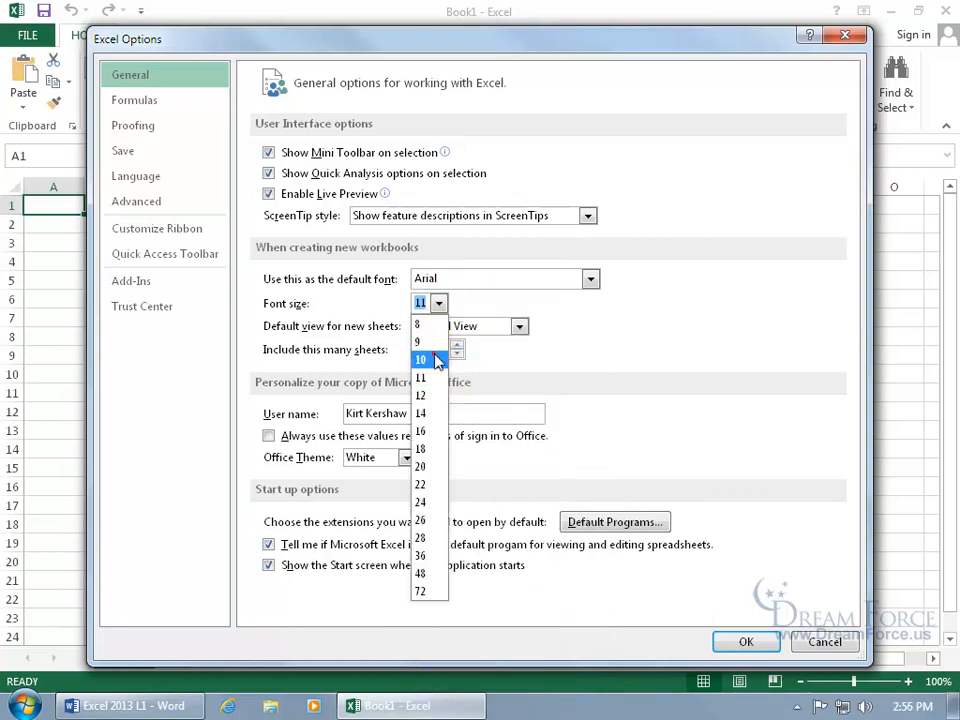
pyautogui.click(439, 358)
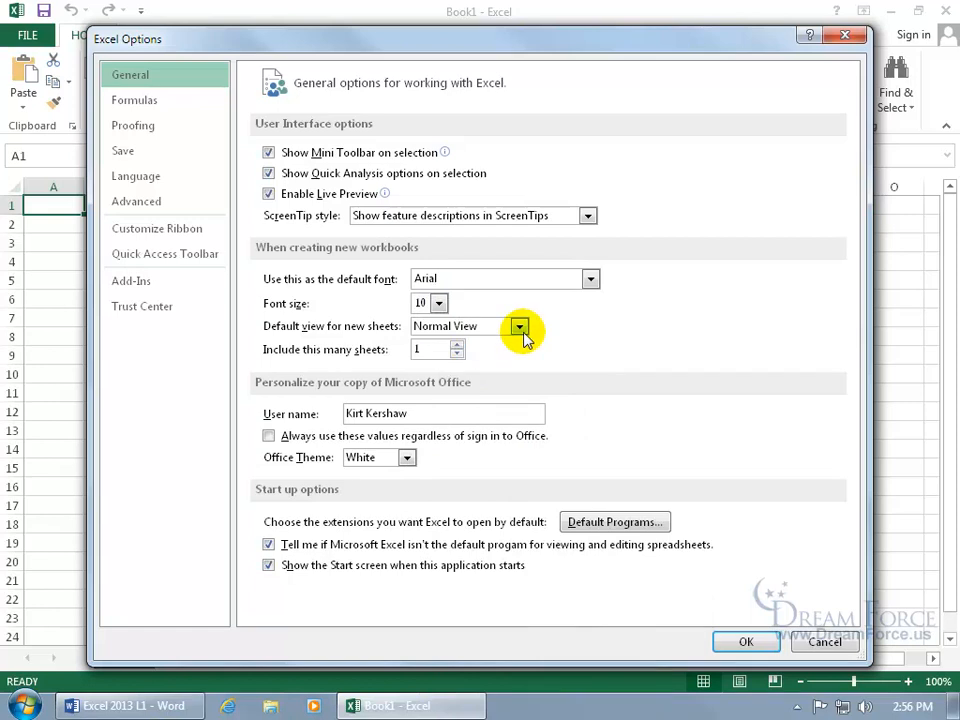
# Keep Normal View as the default for new sheets, set new workbooks to include 5 sheets, and apply the options
pyautogui.click(520, 329)
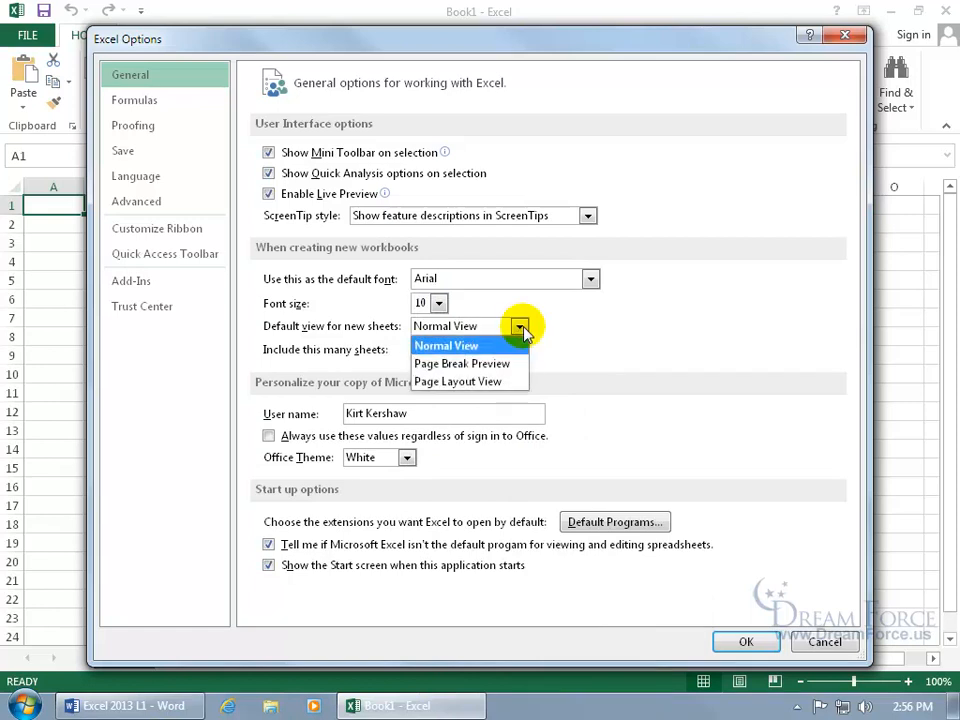
pyautogui.click(492, 345)
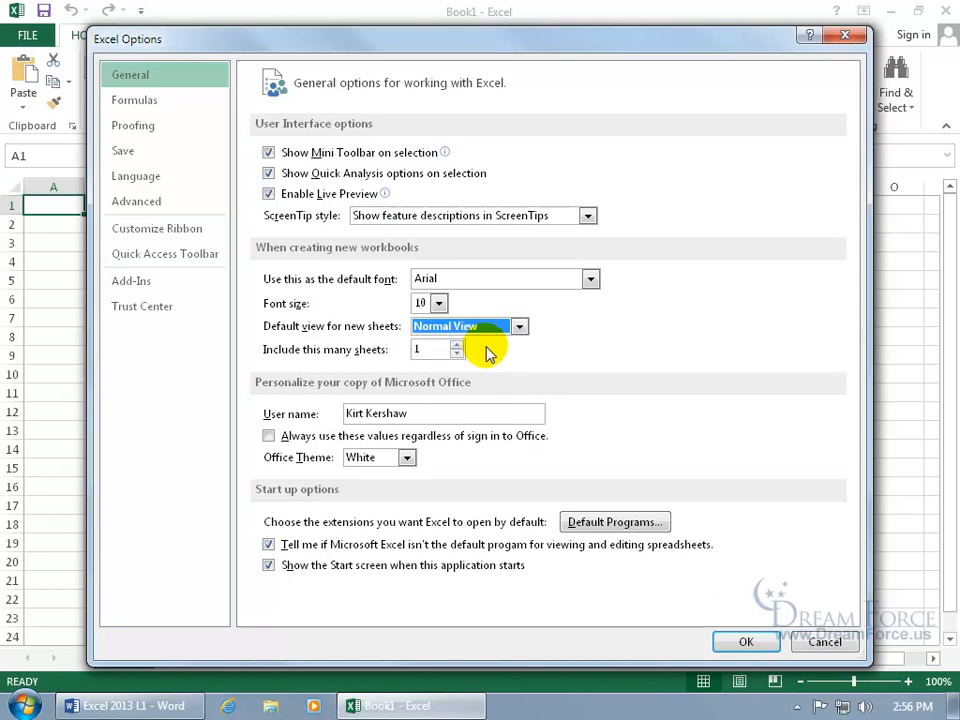
pyautogui.click(457, 345)
pyautogui.click(457, 345)
pyautogui.click(457, 345)
pyautogui.click(457, 345)
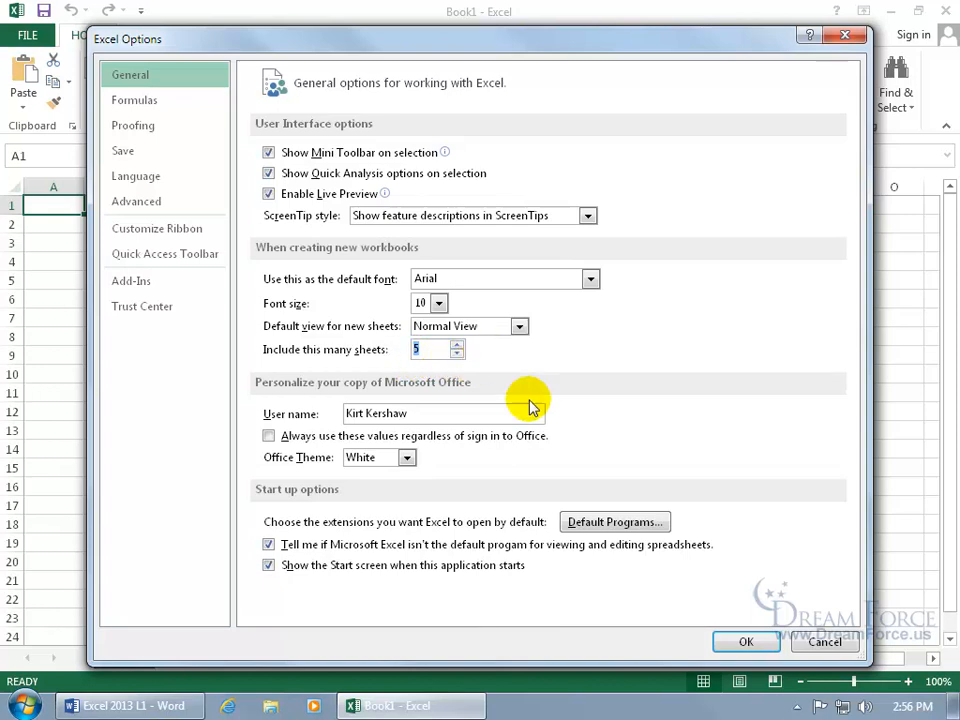
pyautogui.click(740, 642)
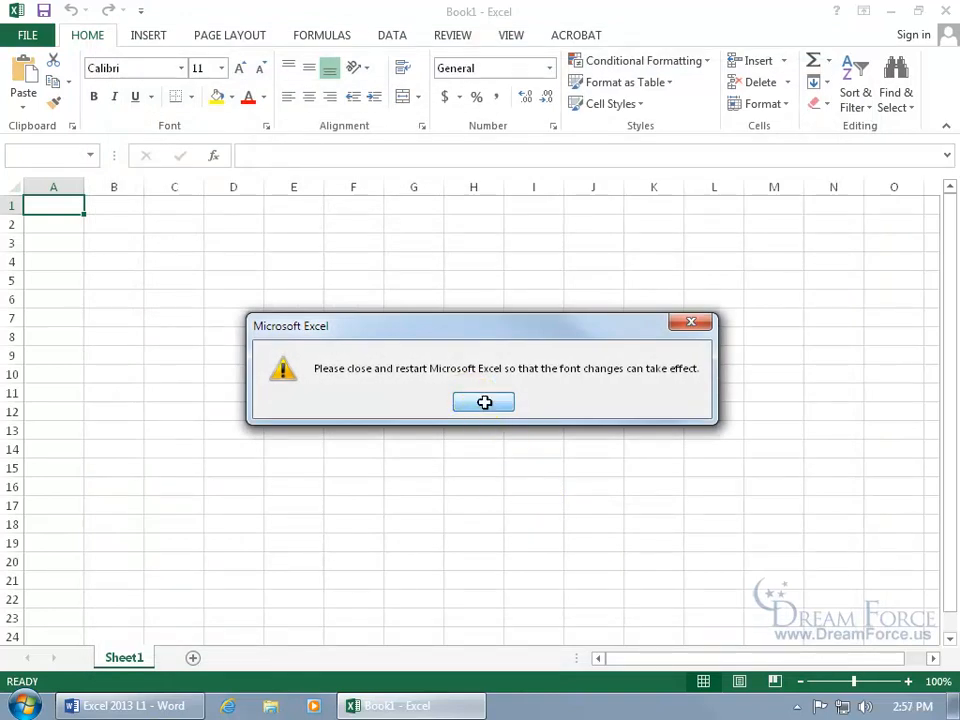
pyautogui.click(488, 405)
# Restart Excel and create a blank workbook
pyautogui.click(944, 11)
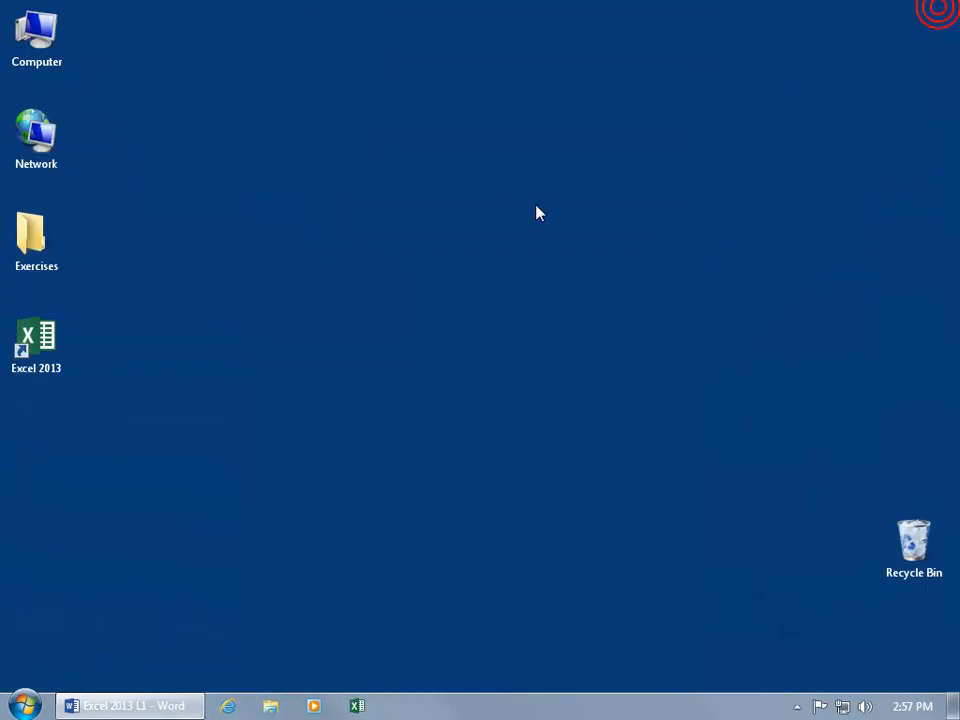
pyautogui.doubleClick(43, 350)
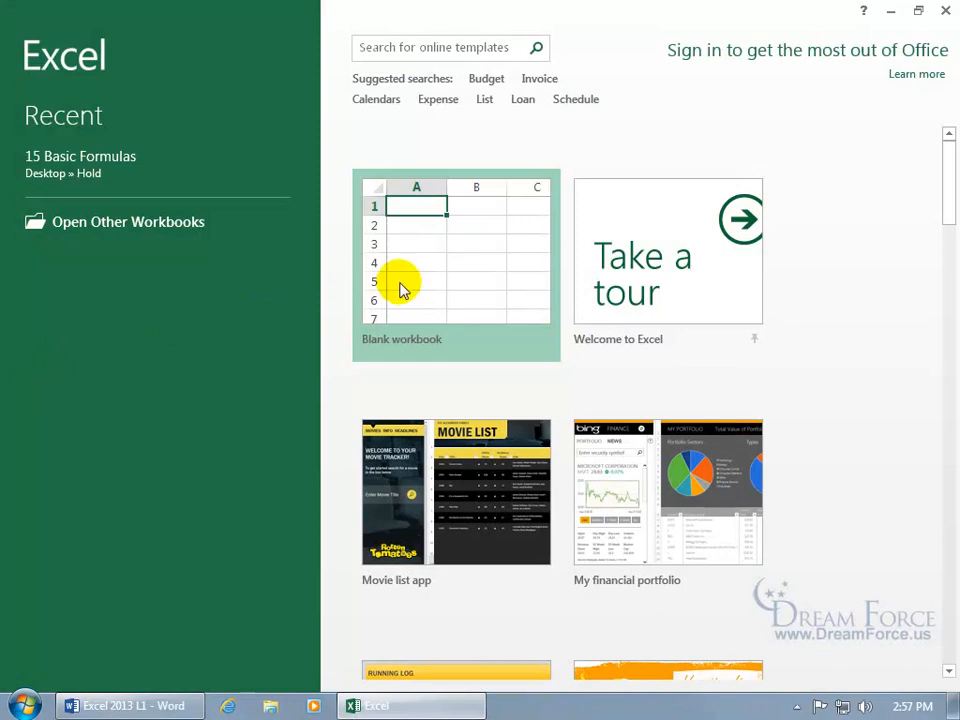
pyautogui.click(446, 265)
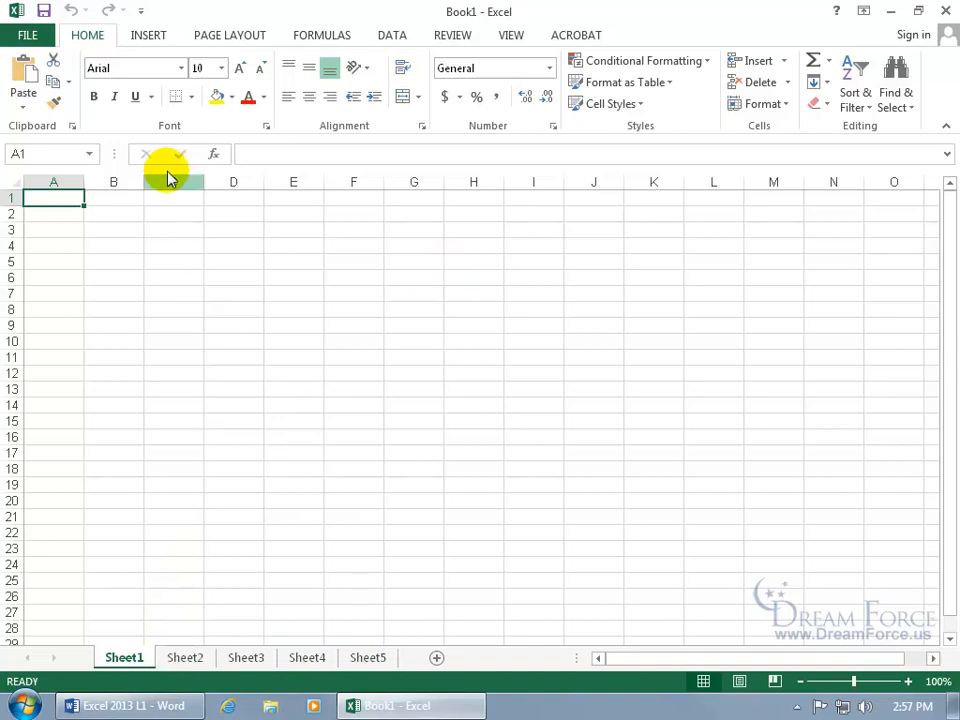
# Look through the font list in the new workbook for the theme fonts, and leave the font unchanged
pyautogui.click(181, 68)
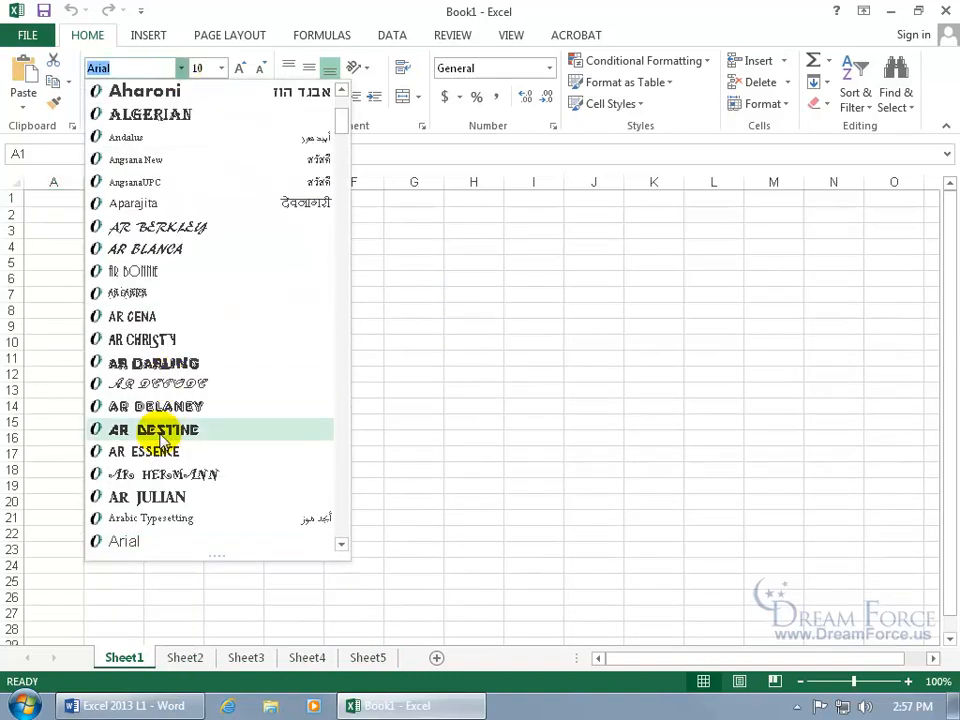
pyautogui.moveTo(342, 124); pyautogui.dragTo(333, 112)
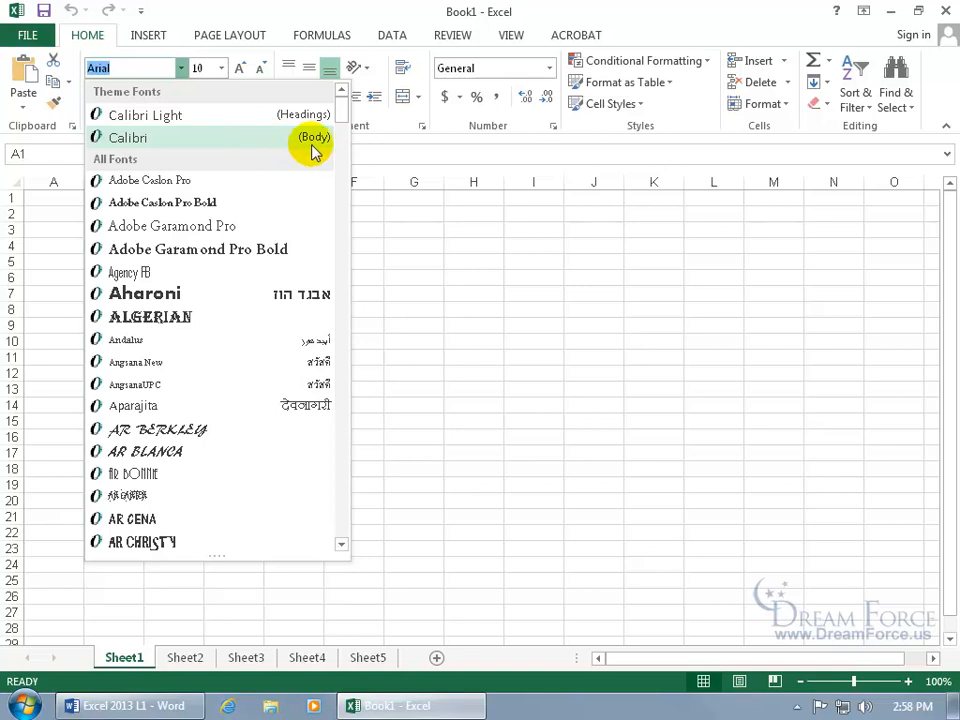
pyautogui.click(394, 221)
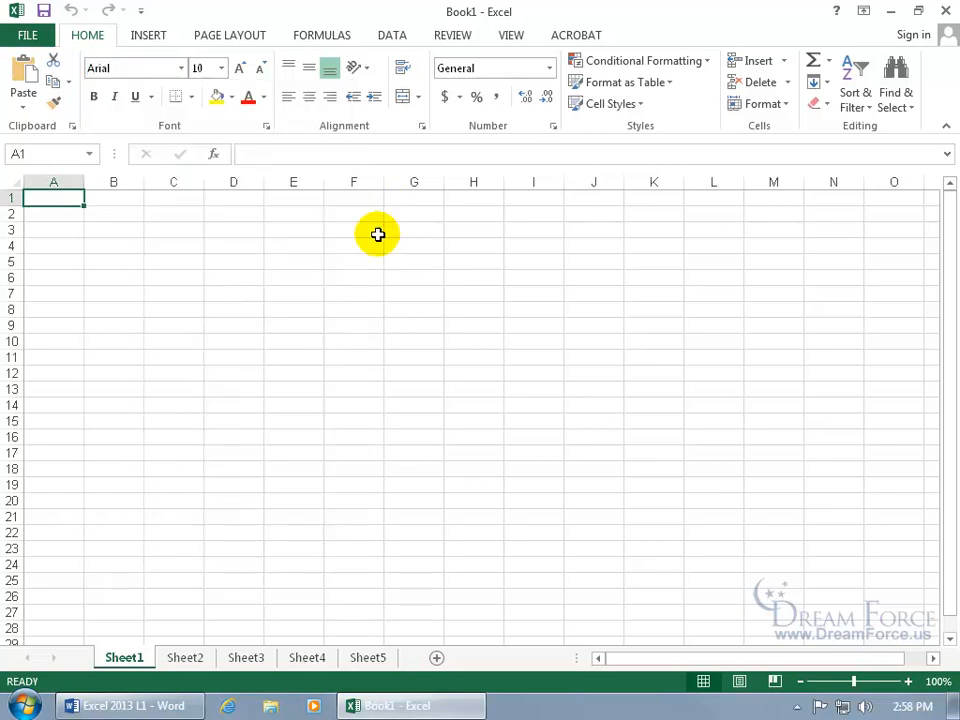
# Check the default font and size in cells on Sheet1 such as F12, on Sheet2, and in cell D10 on Sheet3
pyautogui.click(244, 282)
pyautogui.click(216, 375)
pyautogui.click(328, 375)
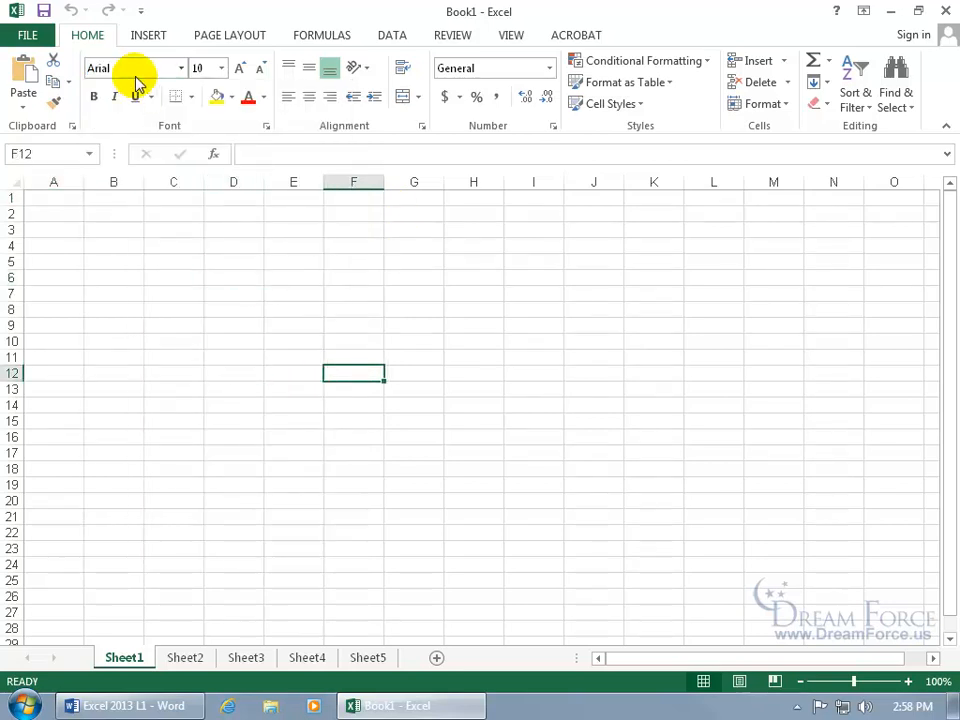
pyautogui.click(190, 657)
pyautogui.click(240, 658)
pyautogui.click(228, 338)
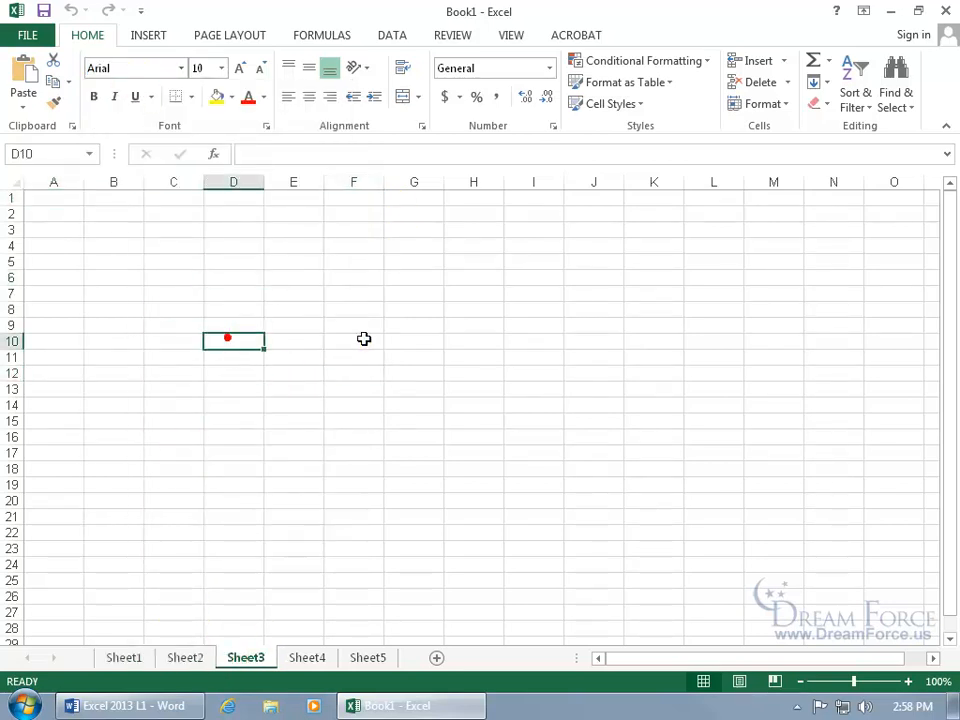
# Return to Sheet1 and check which folder the Save As dialog proposes, without saving the workbook
pyautogui.click(428, 325)
pyautogui.click(128, 656)
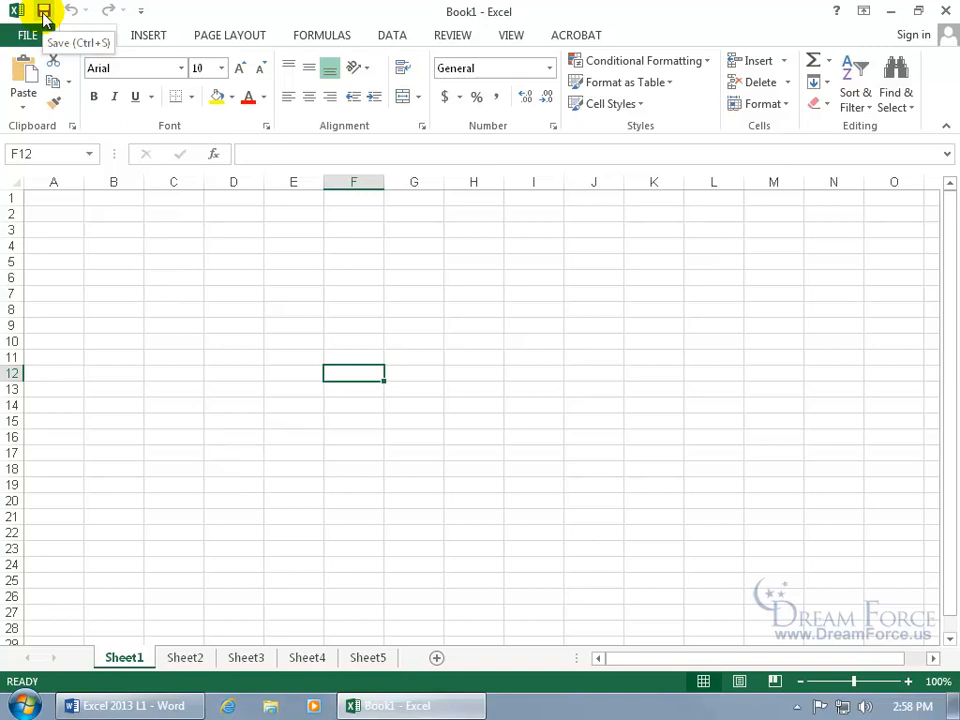
pyautogui.click(43, 13)
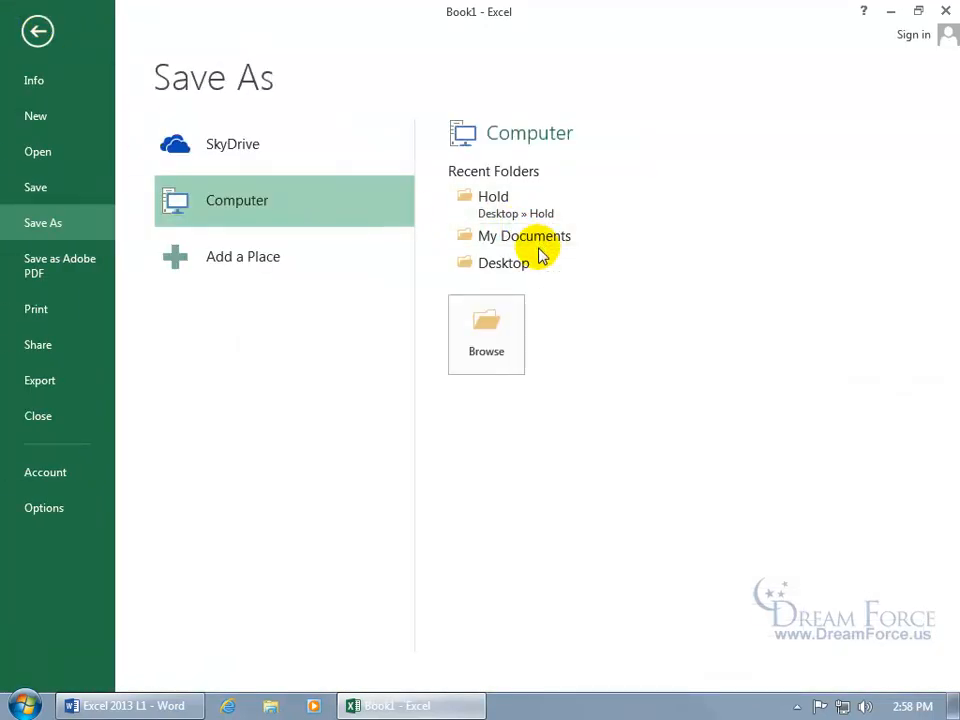
pyautogui.click(487, 328)
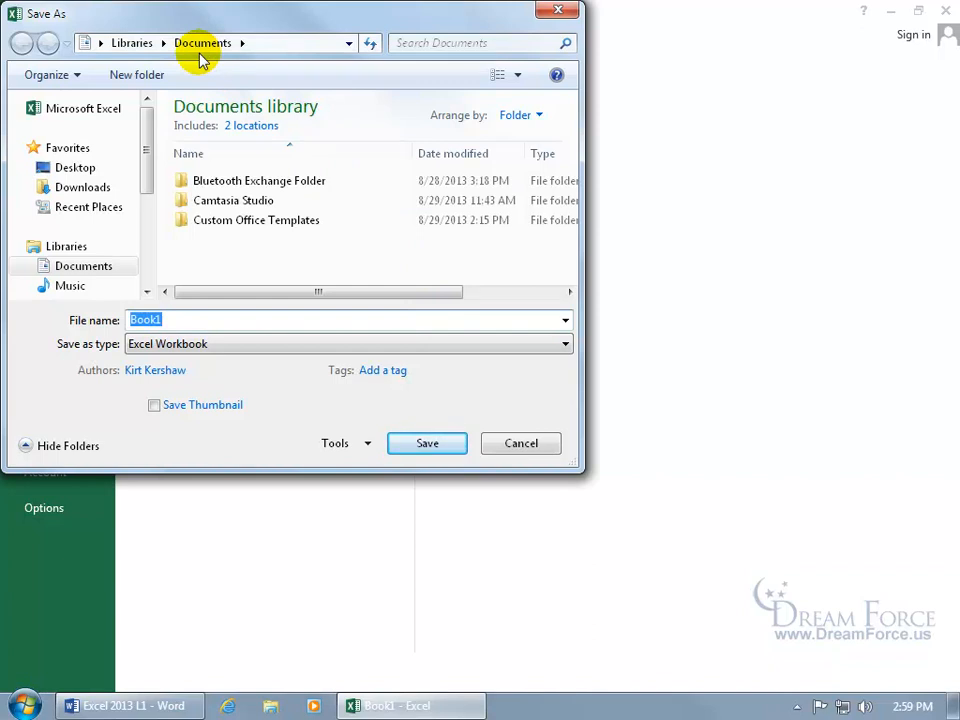
pyautogui.click(516, 445)
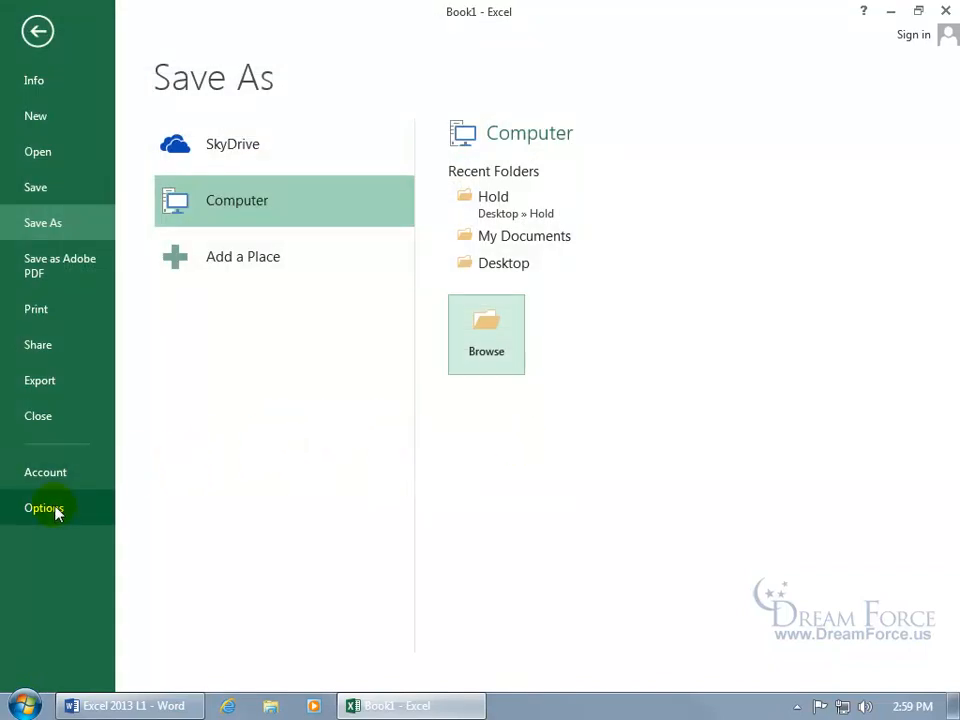
# In the Excel save options, set the default local file location to C:\Users\Training\Desktop\Spiffy
pyautogui.click(57, 512)
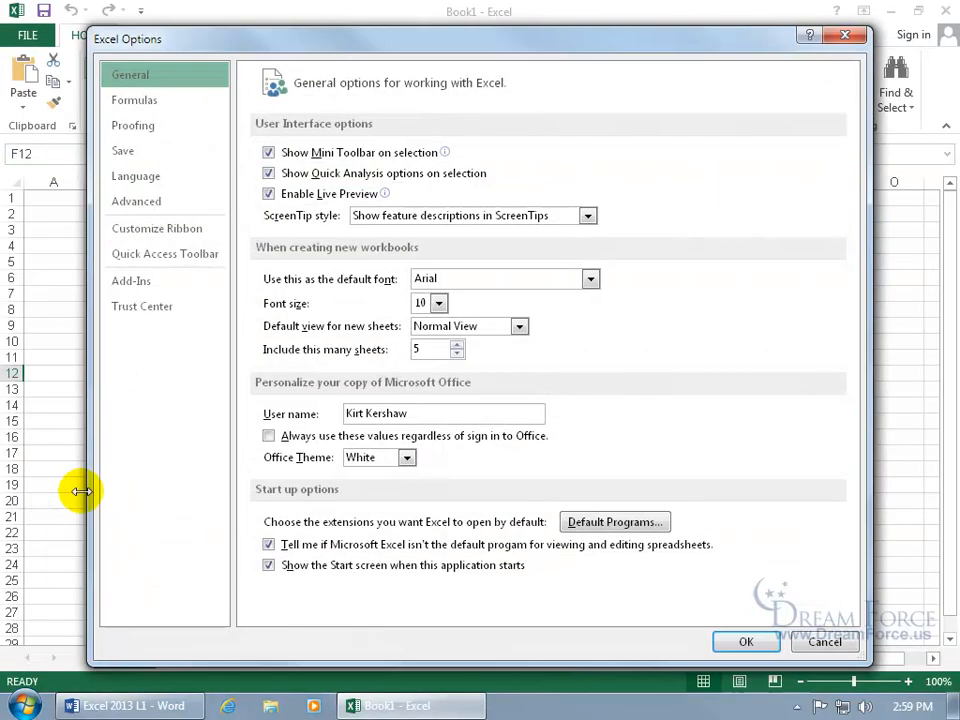
pyautogui.click(141, 156)
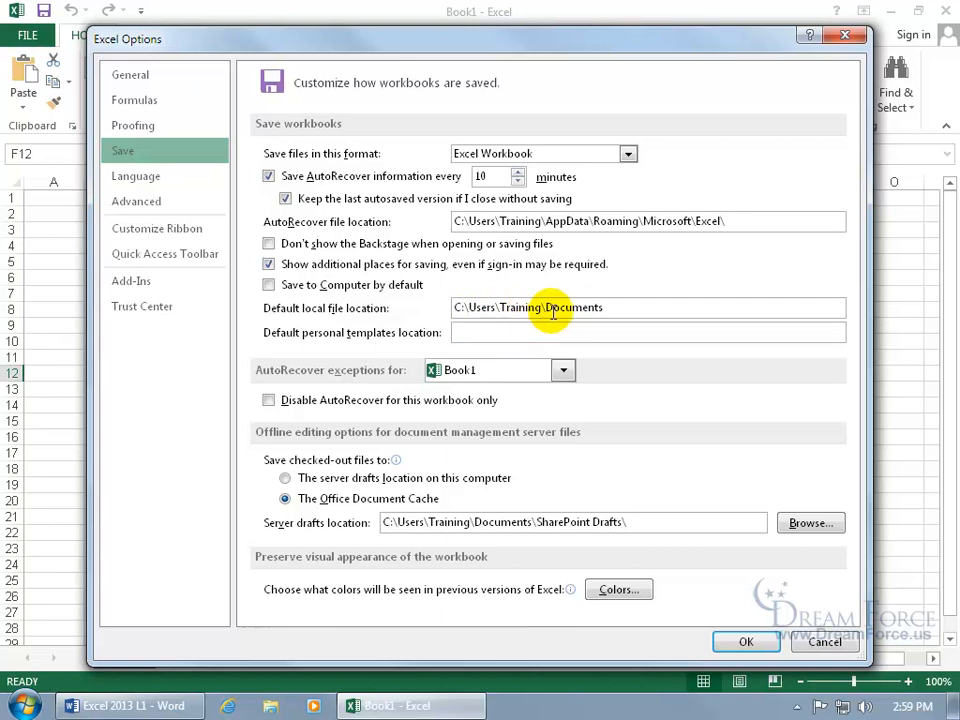
pyautogui.click(611, 307)
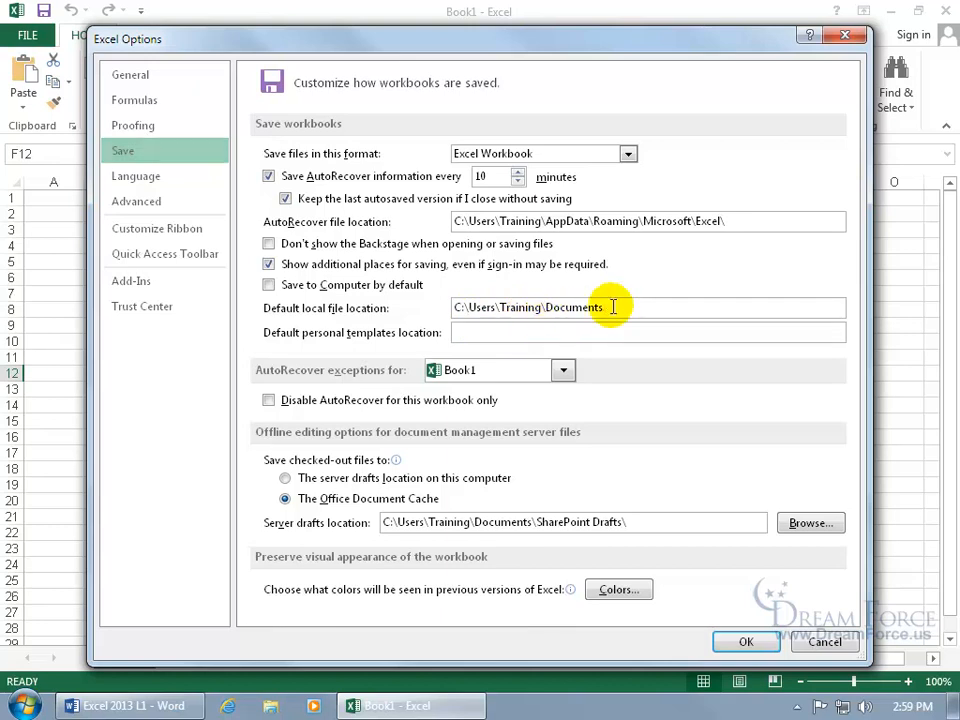
pyautogui.press('BackSpace')
pyautogui.press('BackSpace')
pyautogui.press('BackSpace')
pyautogui.press('BackSpace')
pyautogui.press('BackSpace')
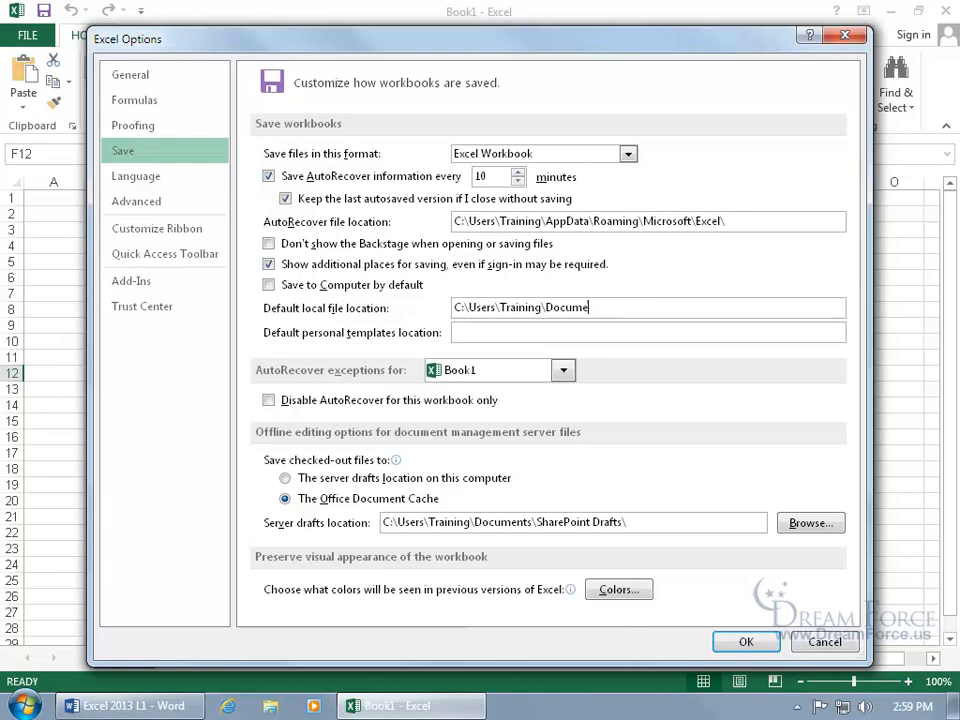
pyautogui.press('BackSpace')
pyautogui.press('BackSpace')
pyautogui.press('BackSpace')
pyautogui.write('esktop\\Spiffy')
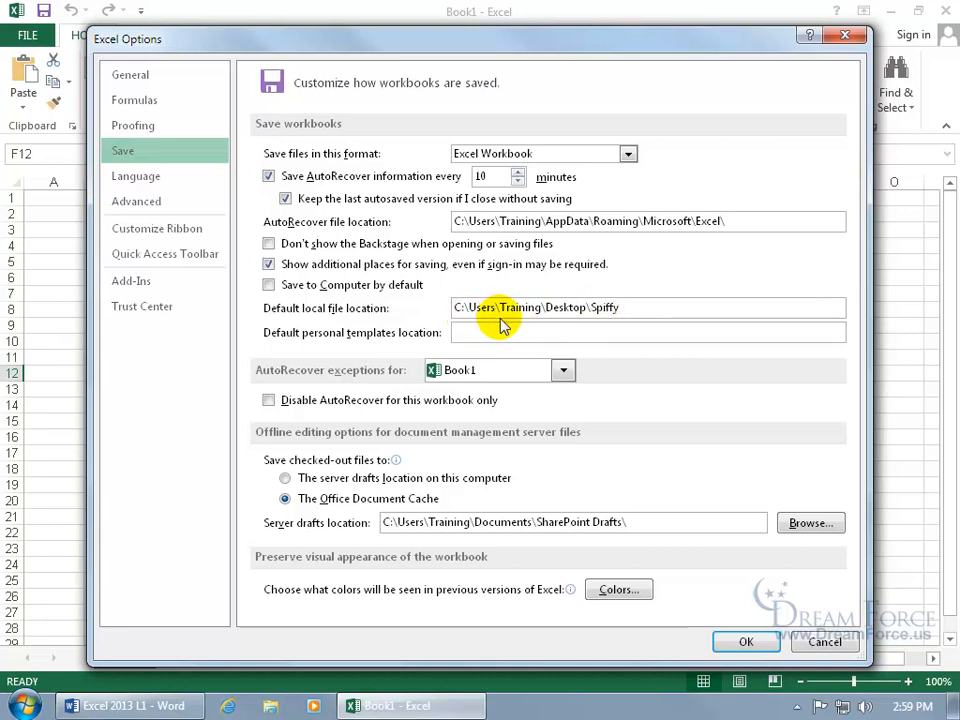
# Shorten the default local file location to C:\Users\Training\Desktop and apply the options
pyautogui.doubleClick(628, 309)
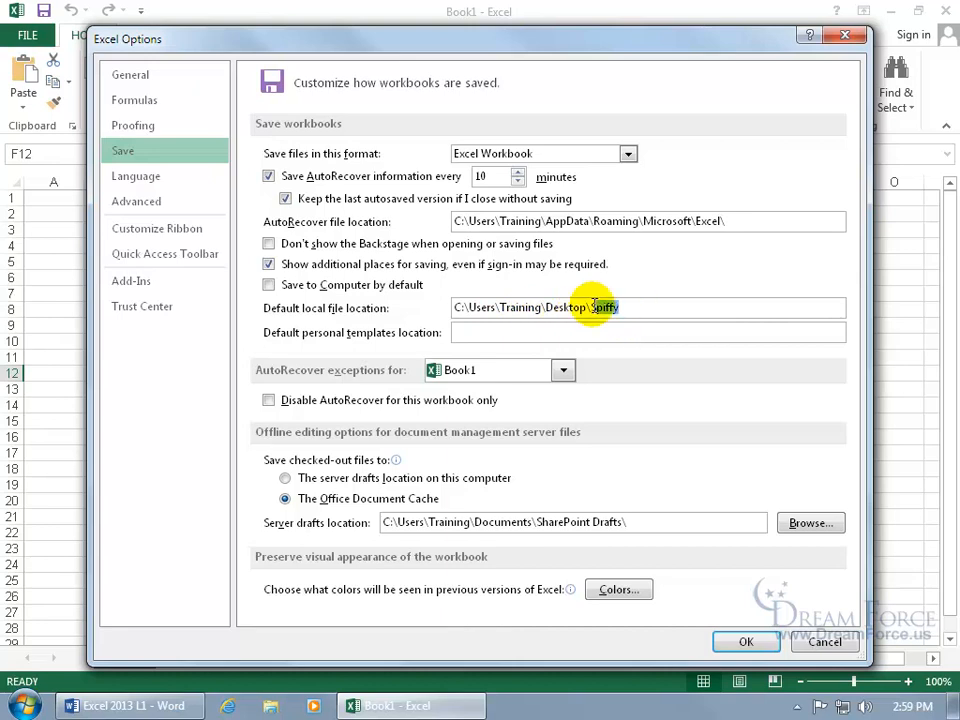
pyautogui.press('BackSpace')
pyautogui.press('BackSpace')
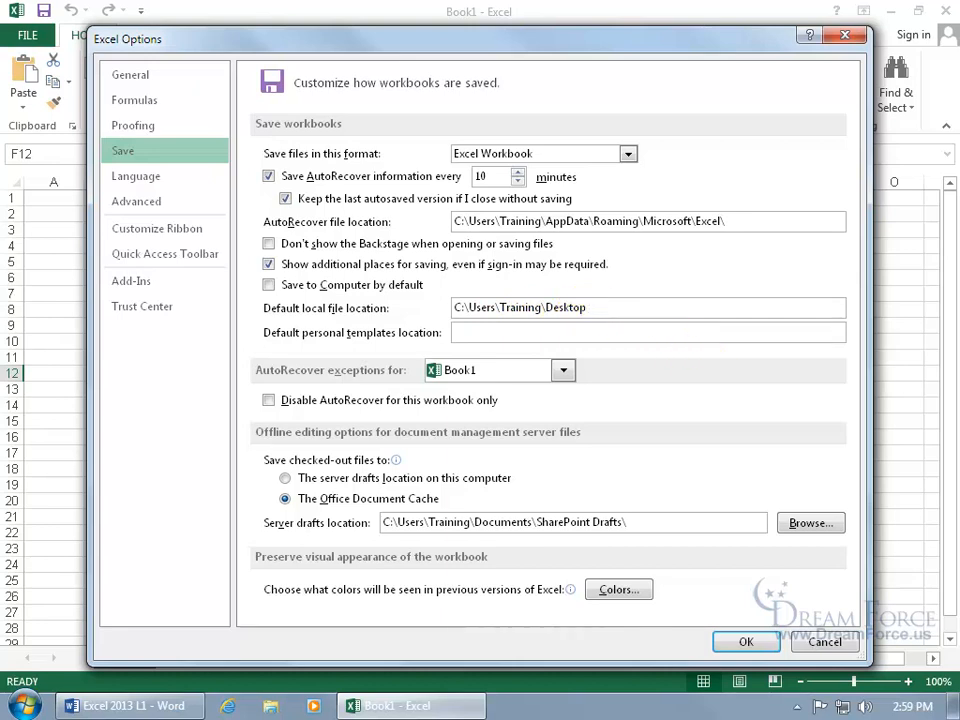
pyautogui.click(745, 639)
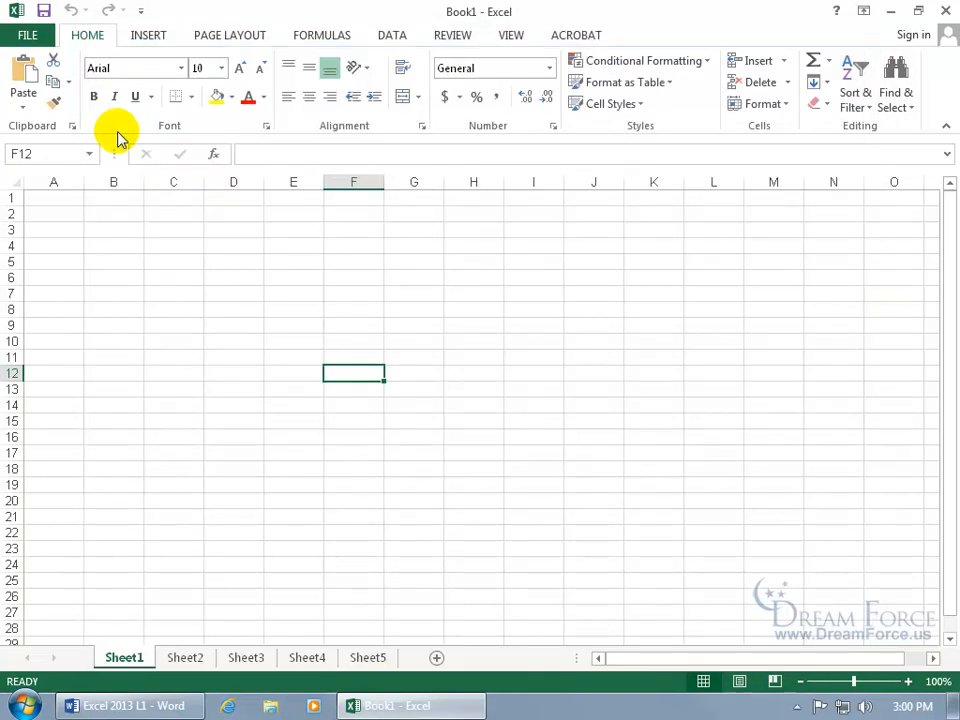
# Check the folder proposed for saving Book1 on the computer, and cancel the save
pyautogui.click(46, 11)
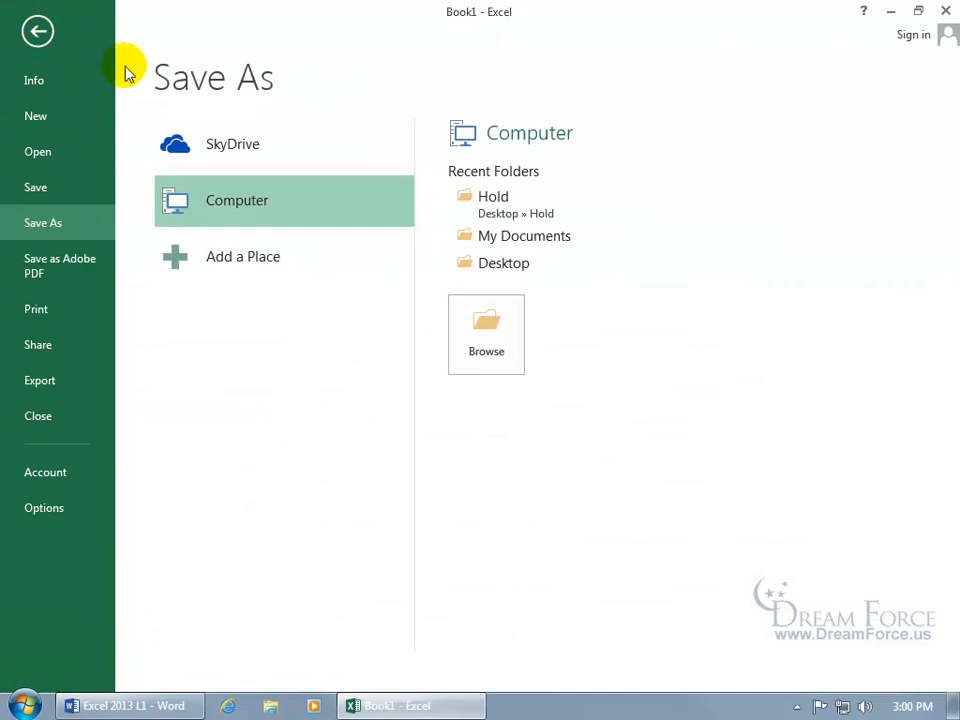
pyautogui.click(486, 342)
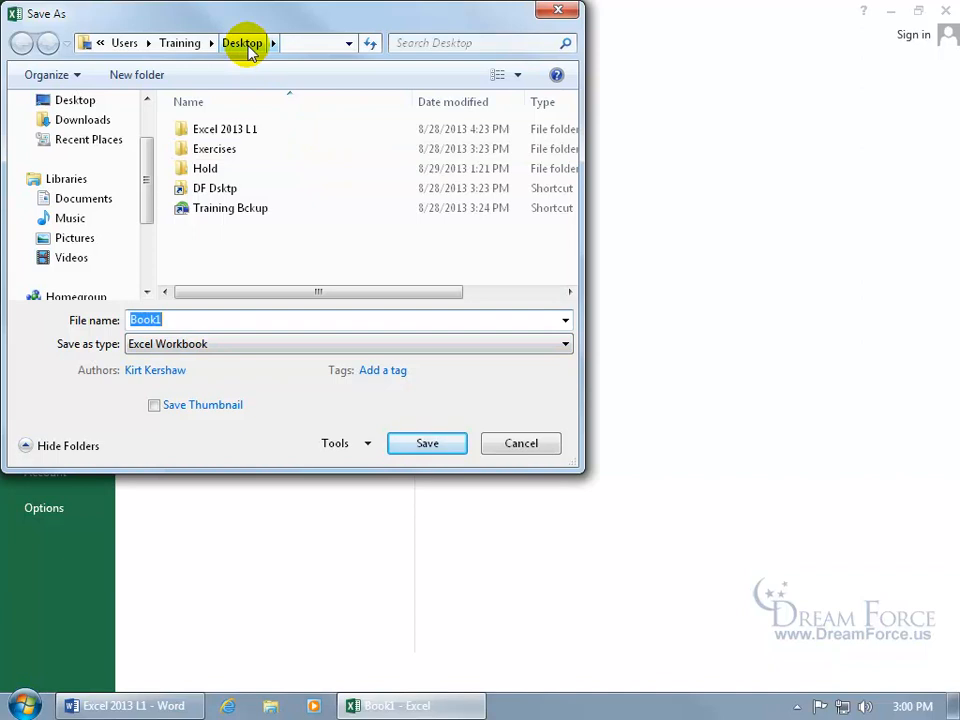
pyautogui.click(529, 445)
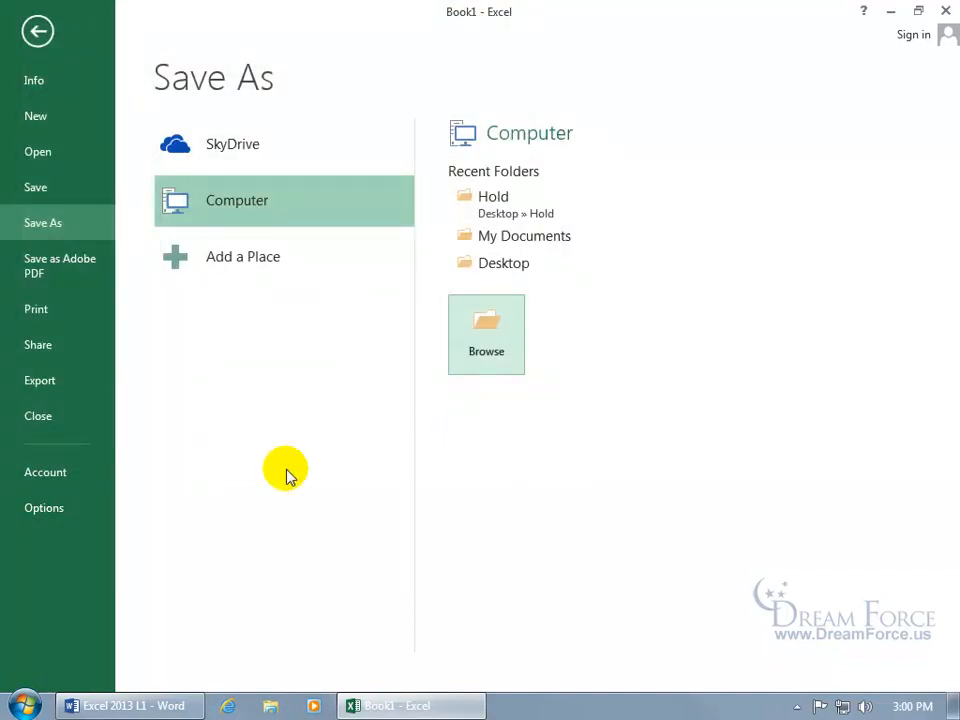
# In the general Excel options, set new workbooks to include 1 sheet and turn off showing the Start screen at startup
pyautogui.click(60, 509)
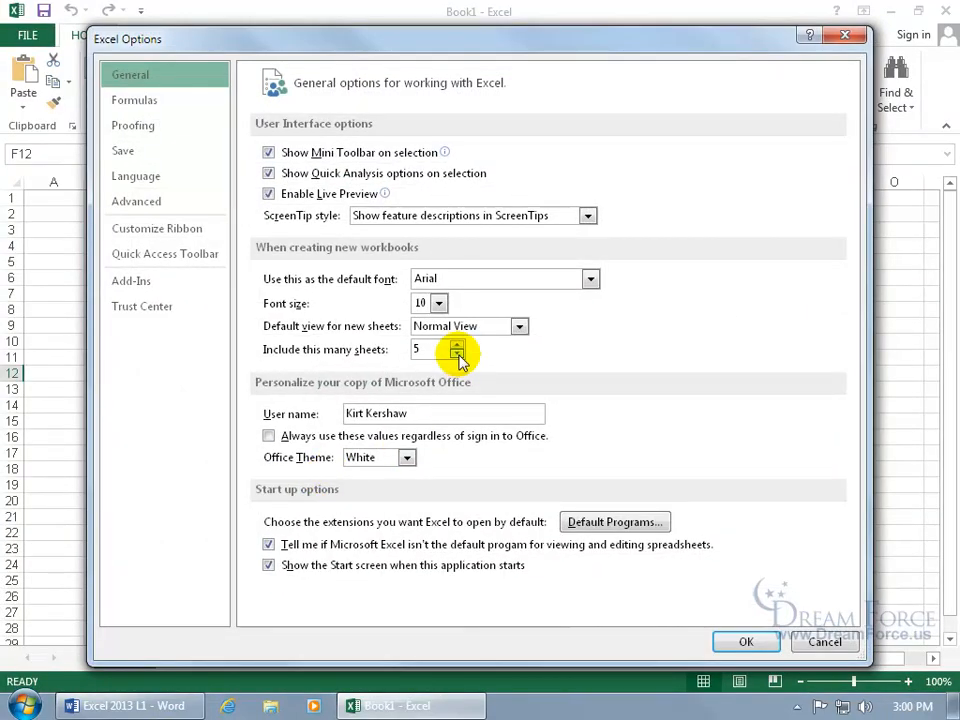
pyautogui.click(457, 354)
pyautogui.click(457, 354)
pyautogui.click(457, 354)
pyautogui.click(457, 354)
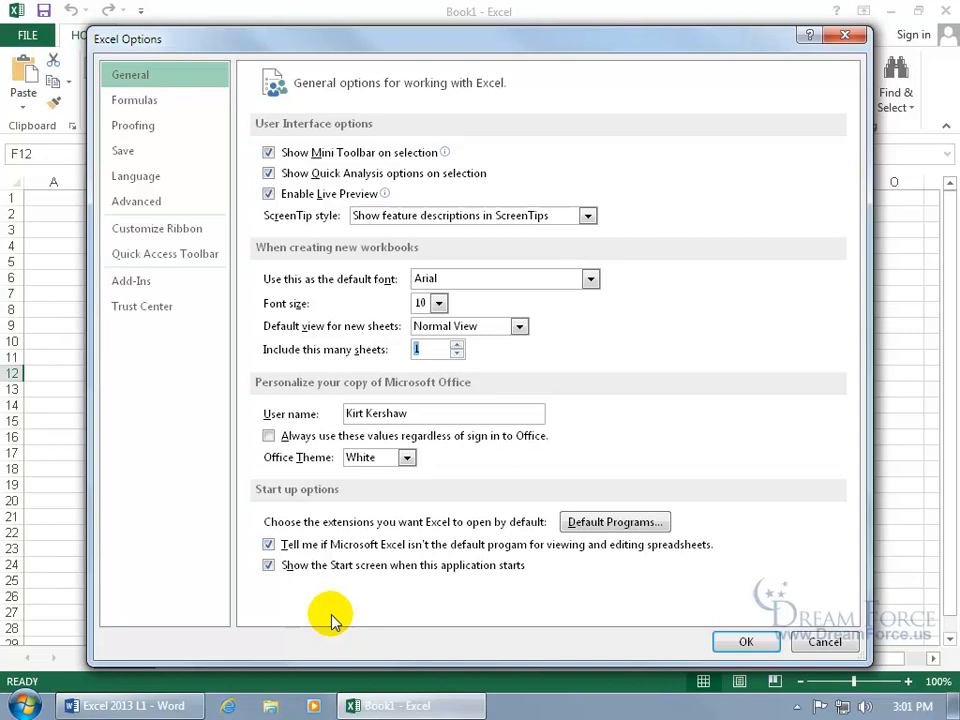
pyautogui.click(269, 566)
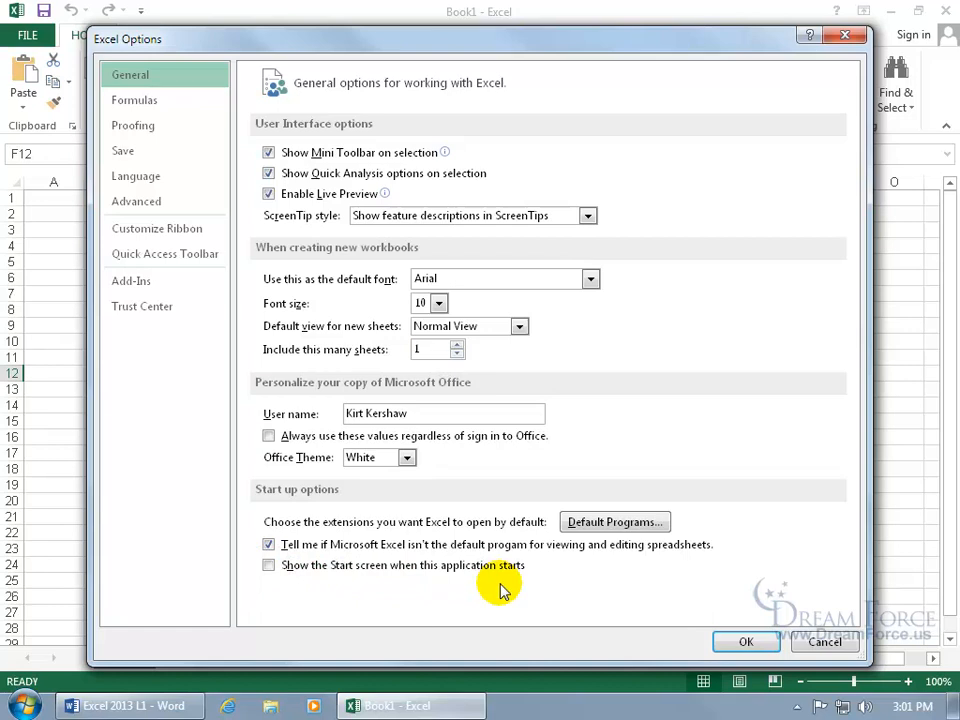
# Set Excel not to show the Backstage when opening or saving files, and apply the options
pyautogui.click(131, 155)
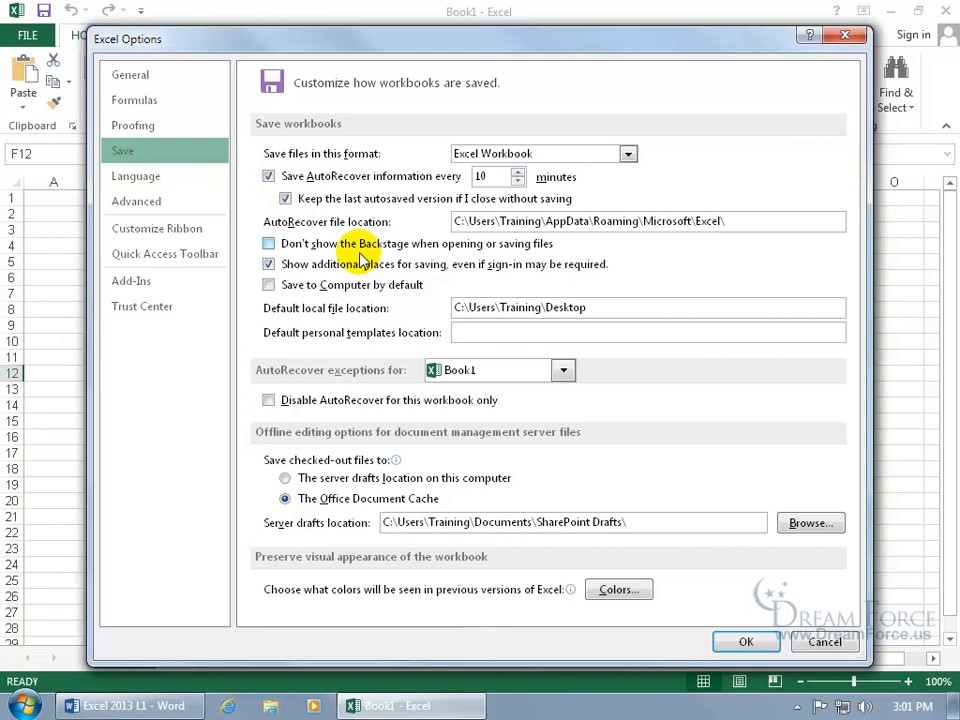
pyautogui.click(269, 245)
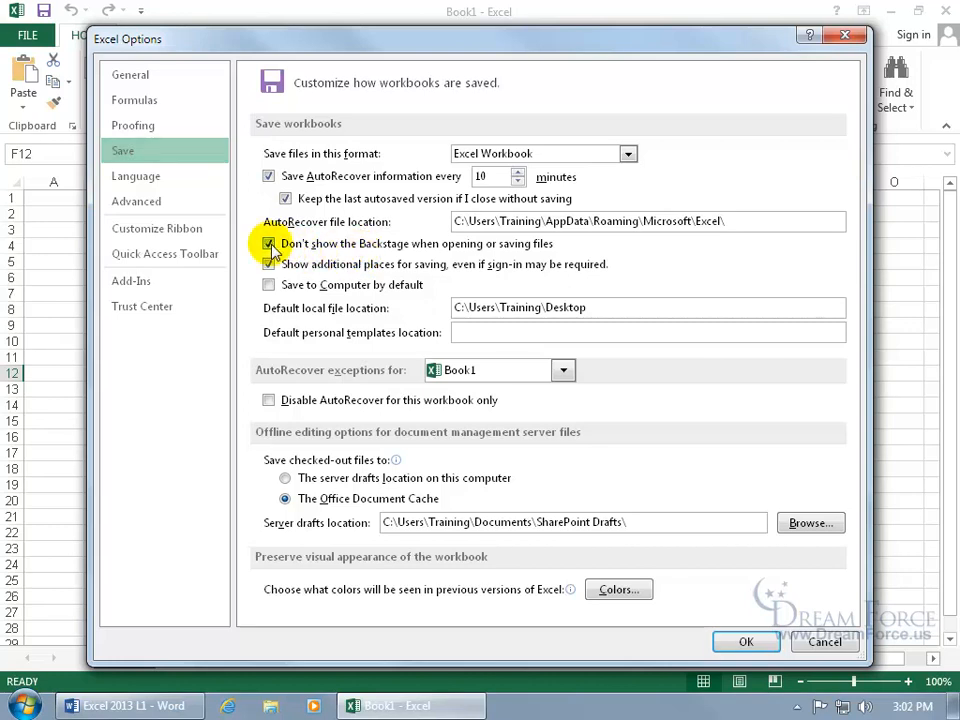
pyautogui.click(744, 641)
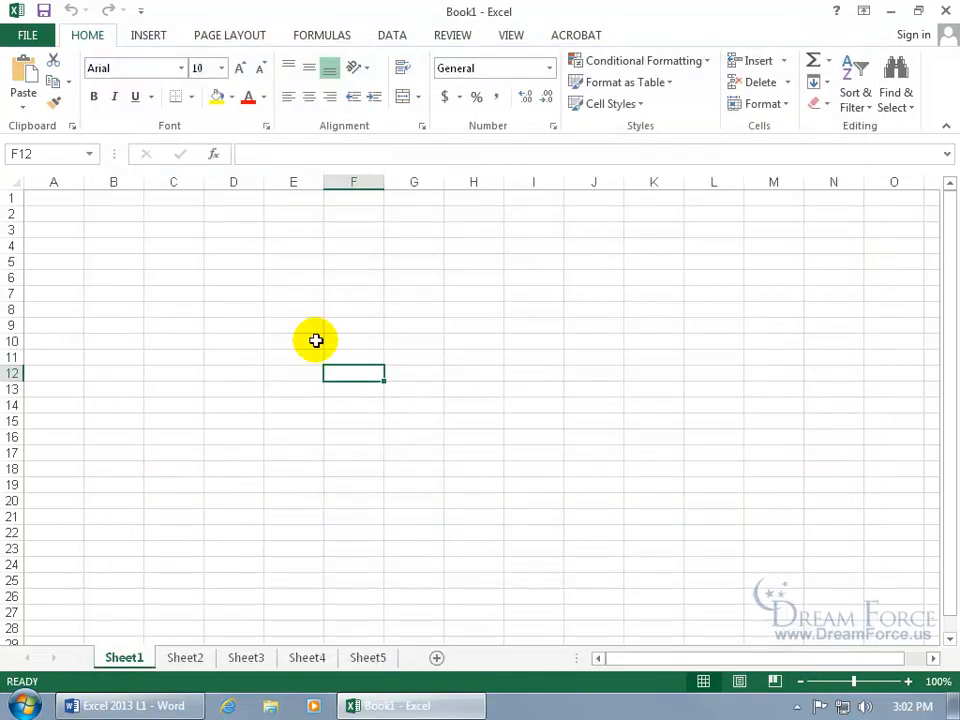
# Restart Excel and check how saving the new workbook starts and which folder it proposes, without saving
pyautogui.click(945, 10)
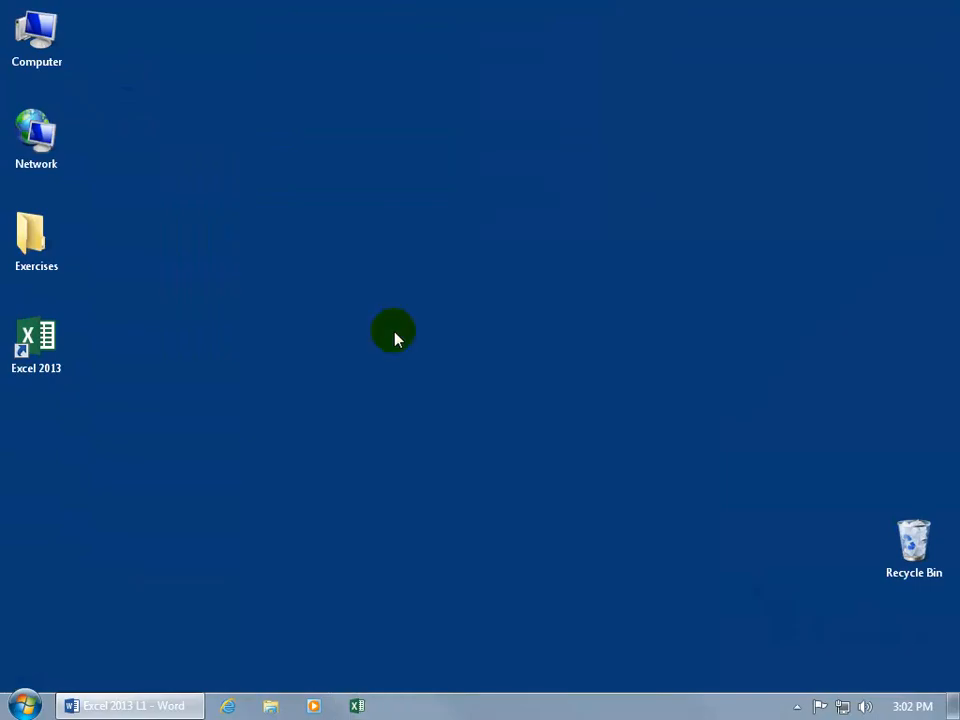
pyautogui.doubleClick(51, 350)
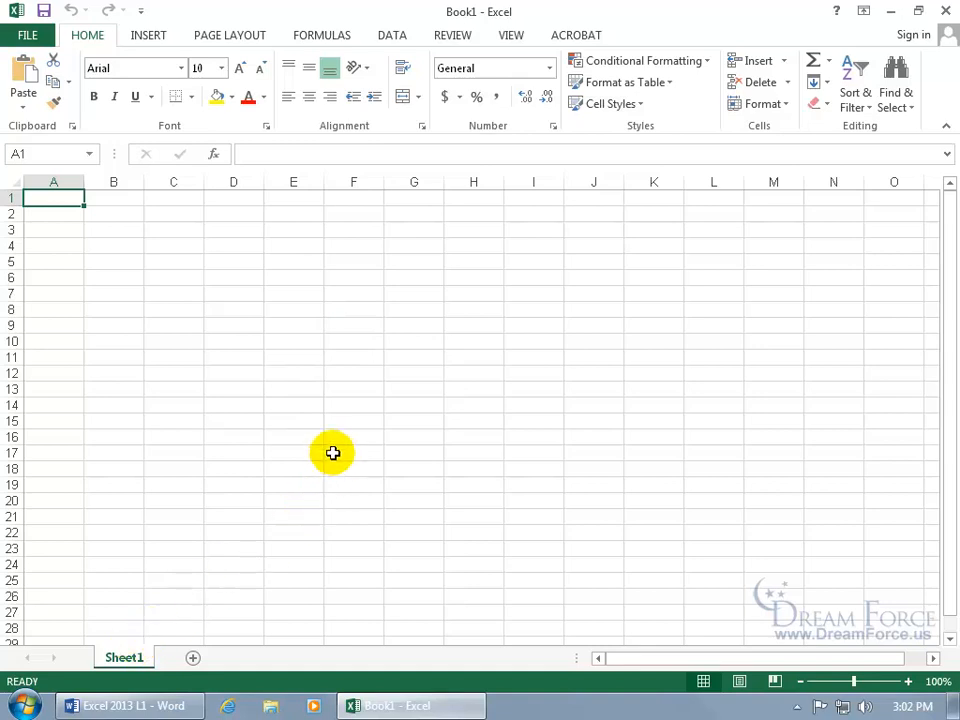
pyautogui.click(44, 12)
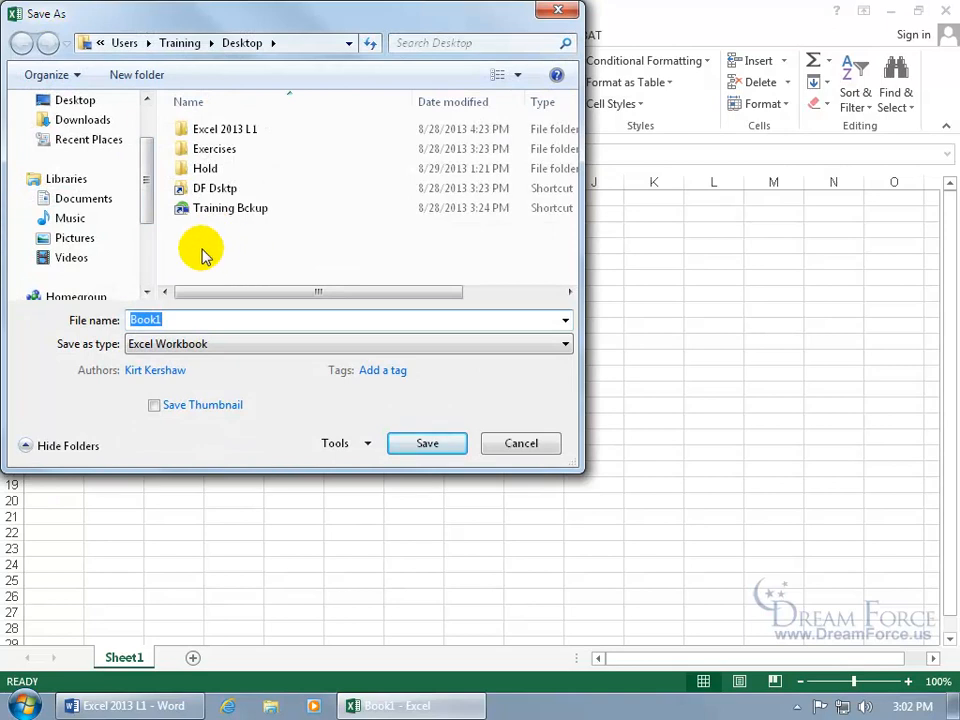
pyautogui.click(517, 445)
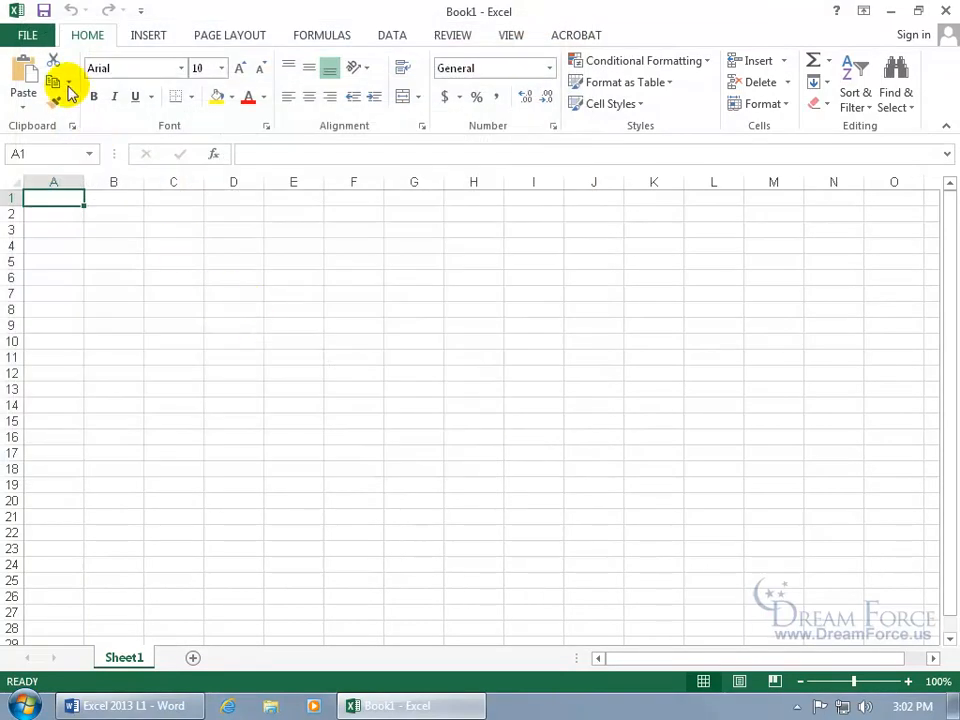
# Browse the computer for a workbook to open to check the starting folder, and cancel
pyautogui.click(30, 38)
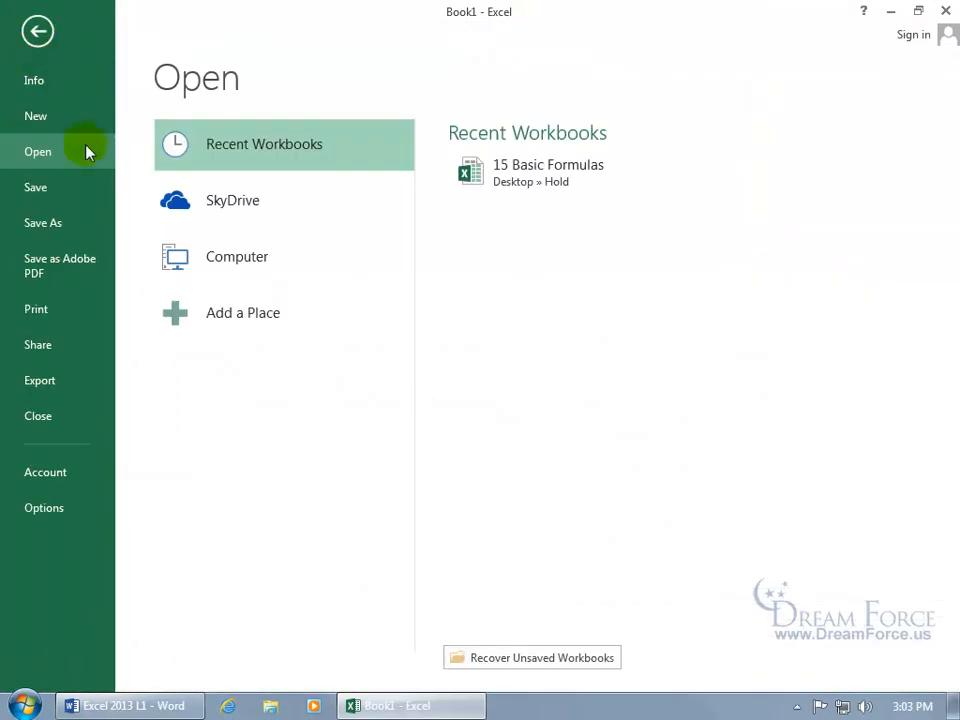
pyautogui.click(226, 259)
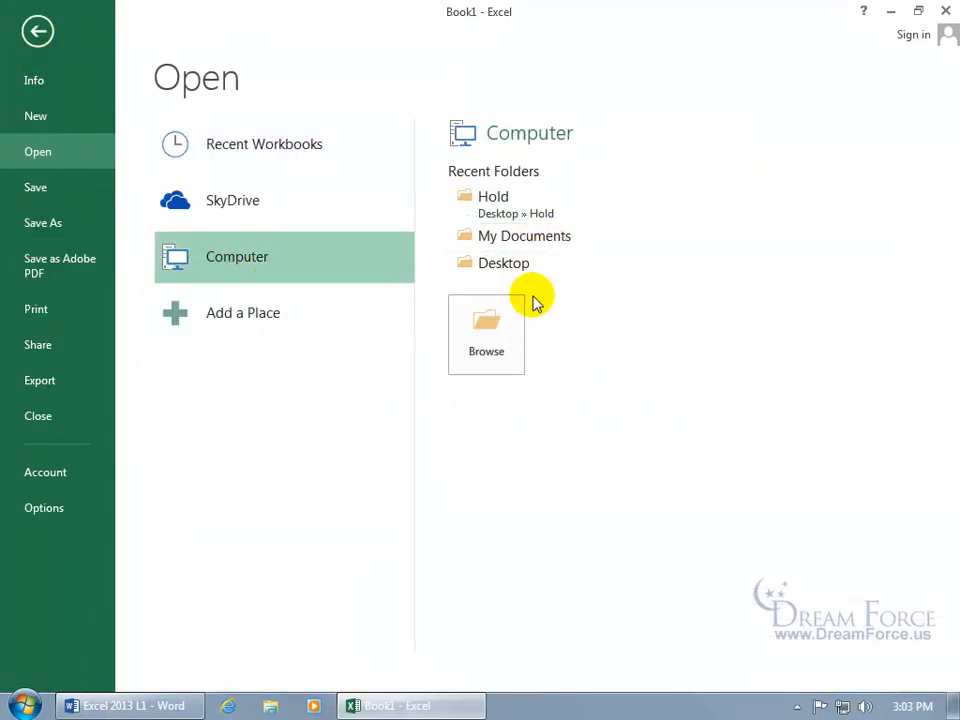
pyautogui.click(485, 337)
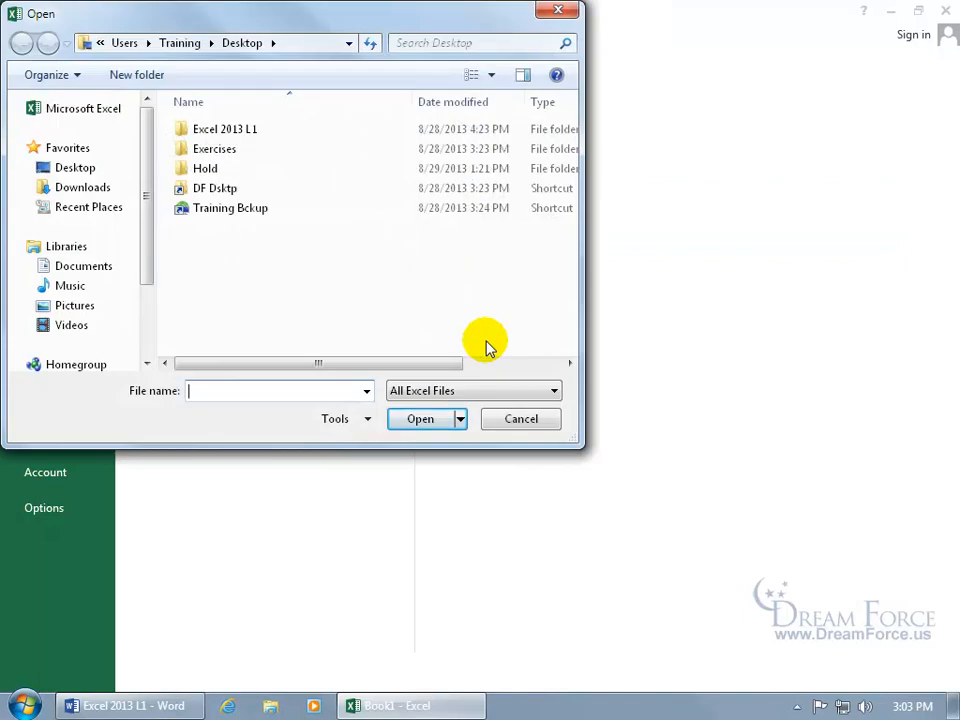
pyautogui.click(525, 418)
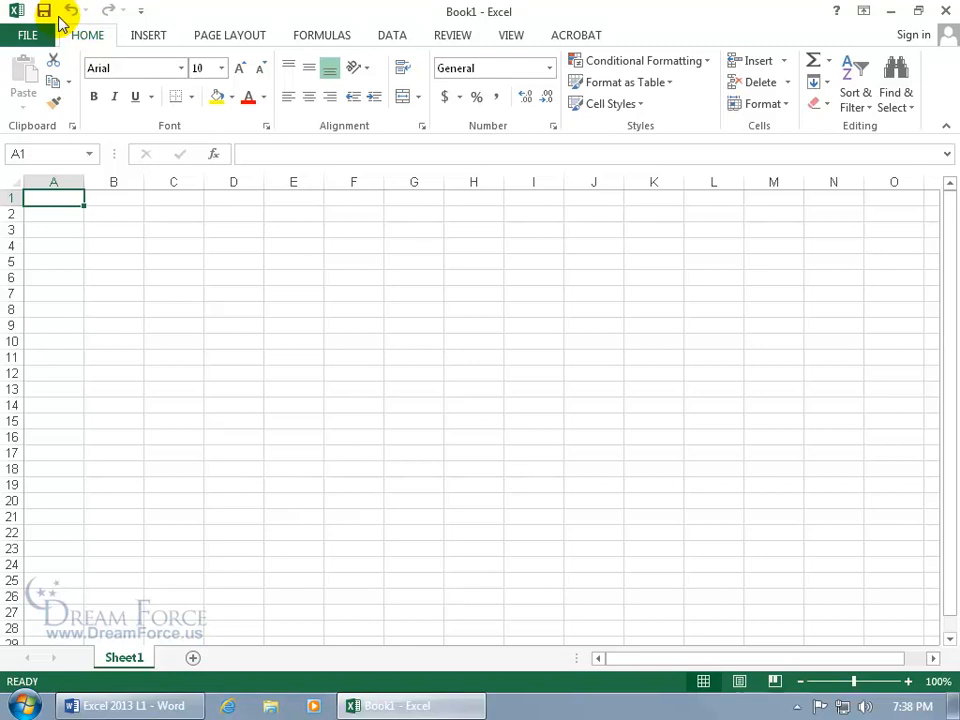
# Look through the Insert and Page Layout ribbon commands, and return to the Home commands
pyautogui.click(150, 38)
pyautogui.click(242, 36)
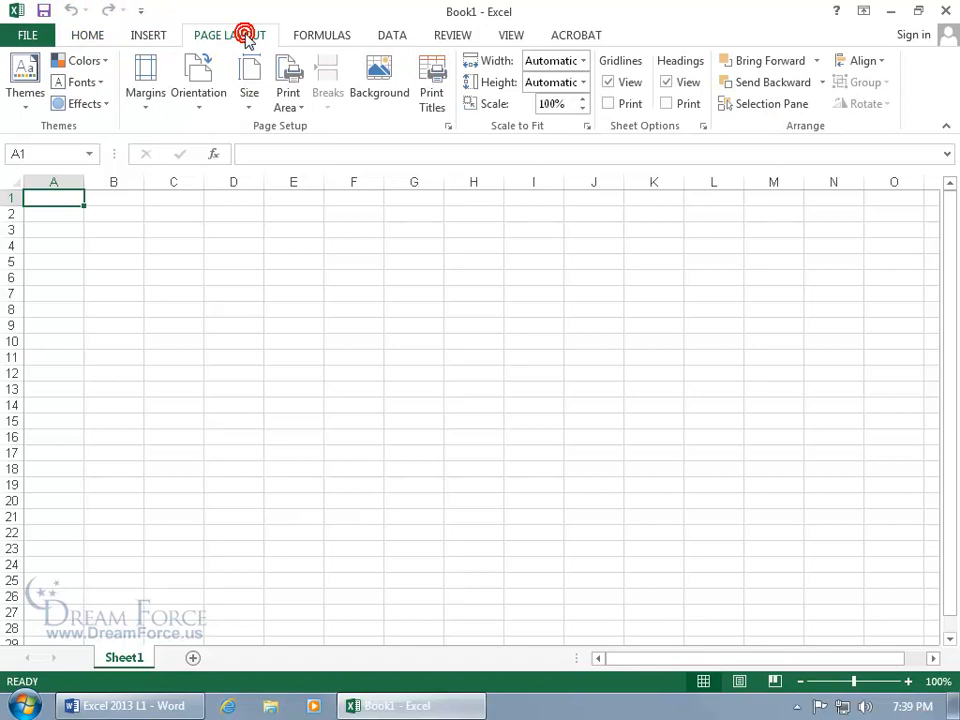
pyautogui.click(95, 37)
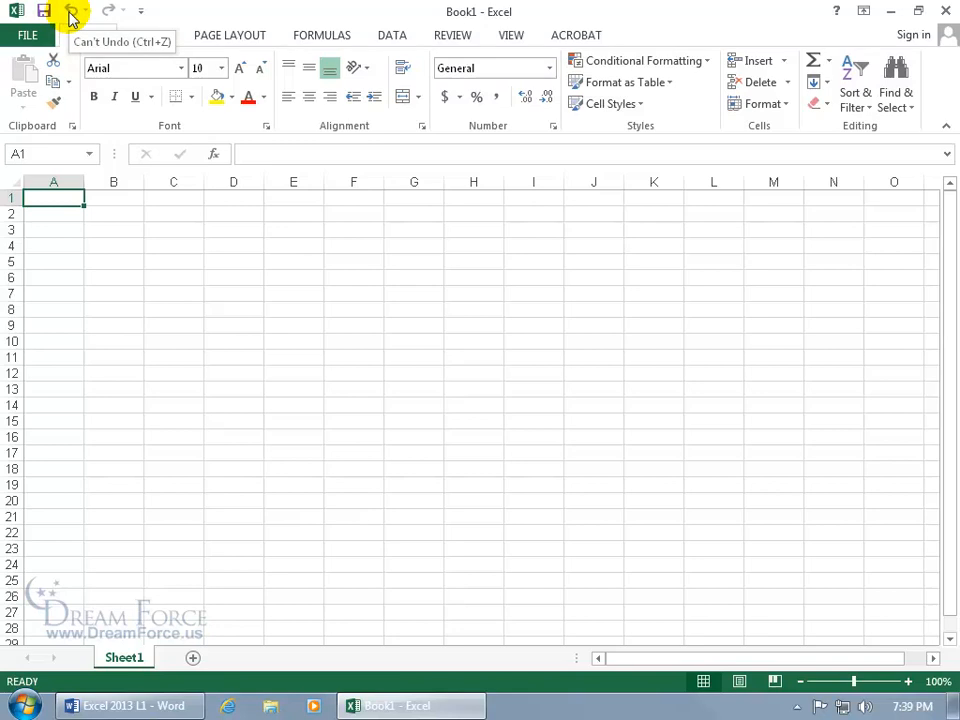
# Add the Quick Print command to the Quick Access Toolbar
pyautogui.click(142, 15)
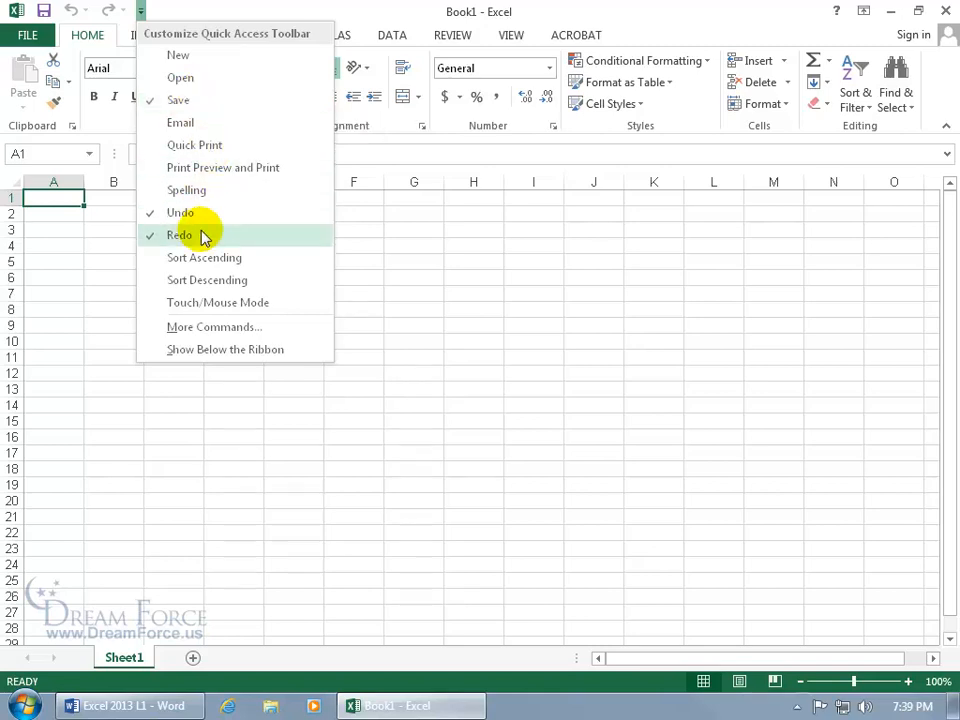
pyautogui.click(200, 148)
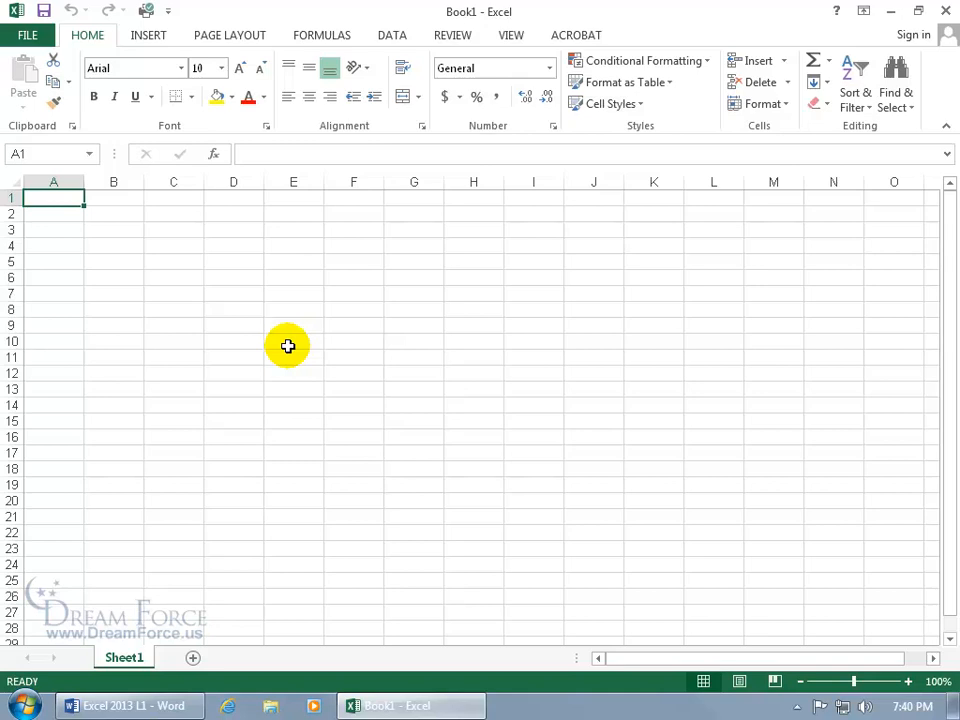
pyautogui.click(170, 12)
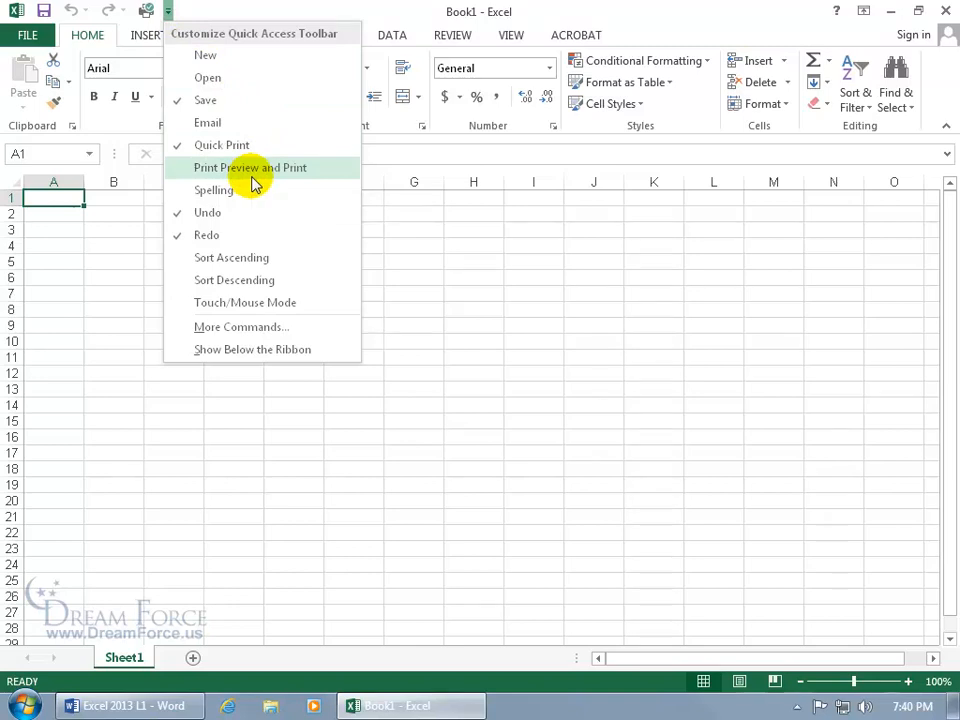
pyautogui.click(264, 334)
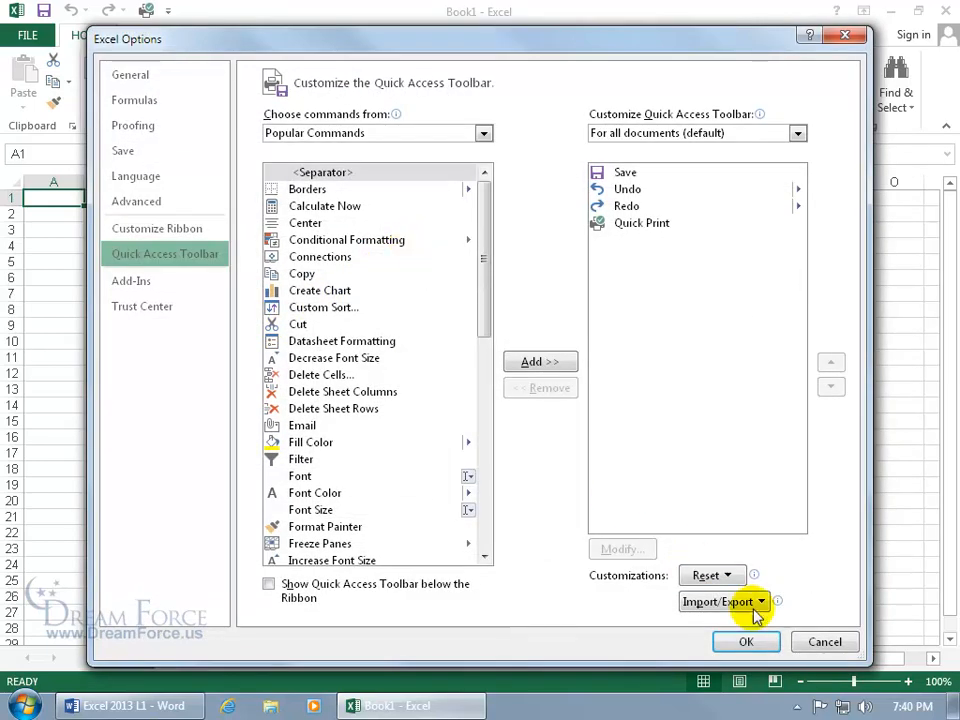
pyautogui.click(824, 641)
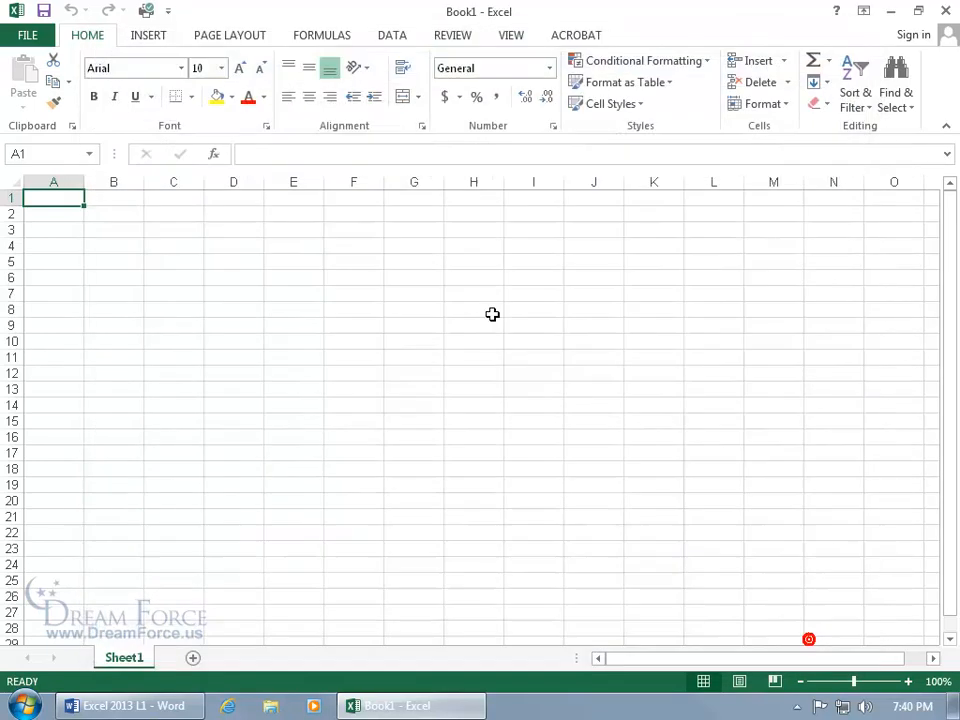
# Open the Quick Access Toolbar customization options and add Save As from the Popular Commands
pyautogui.rightClick(110, 14)
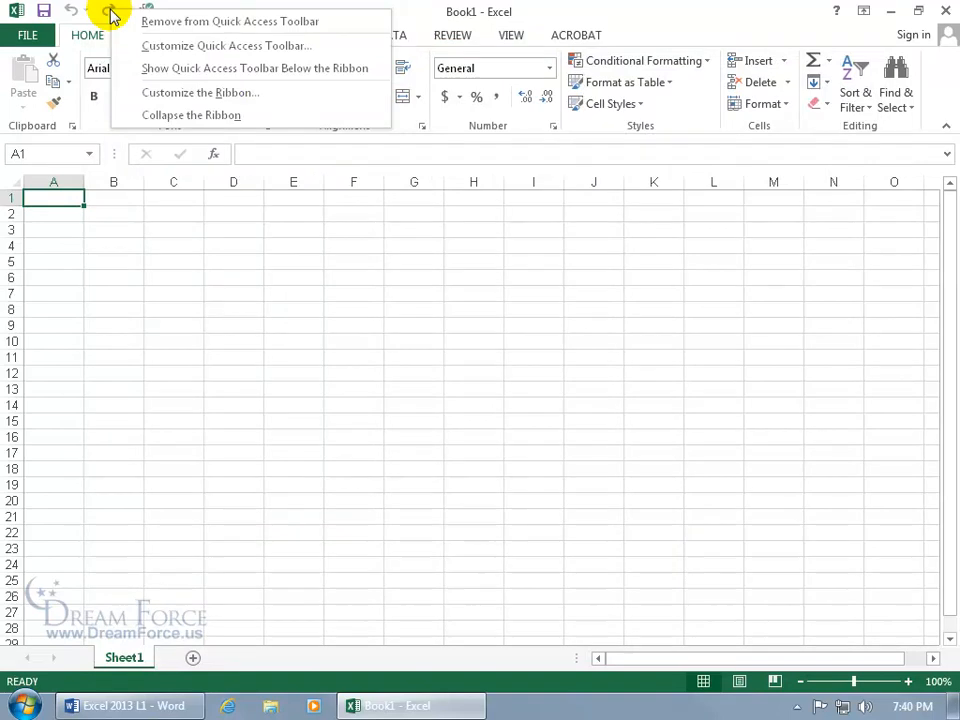
pyautogui.click(224, 57)
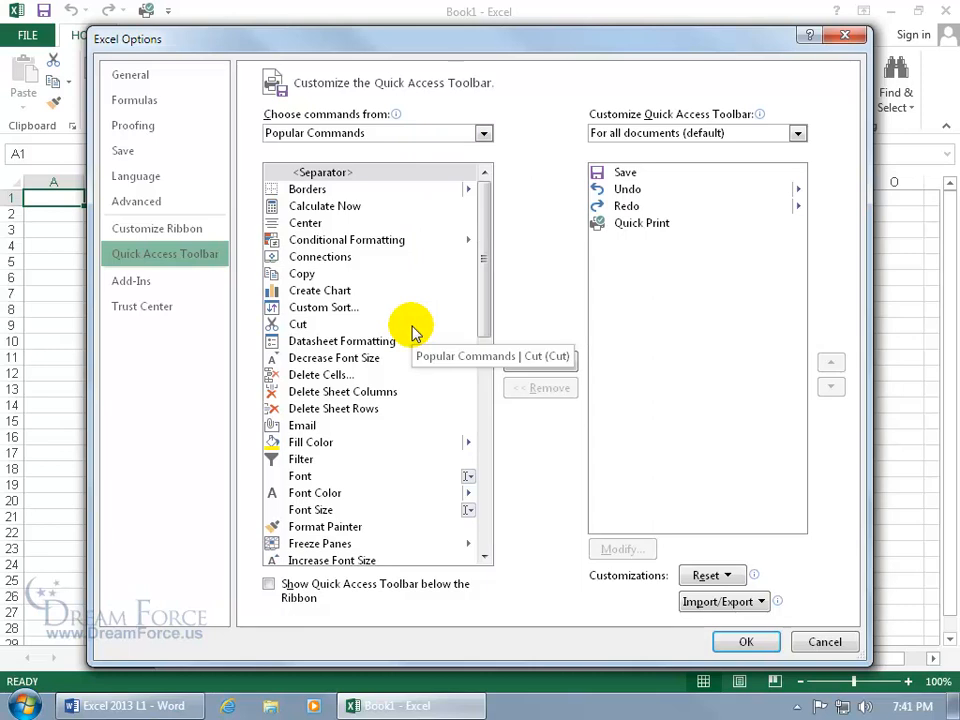
pyautogui.moveTo(487, 298); pyautogui.dragTo(484, 484)
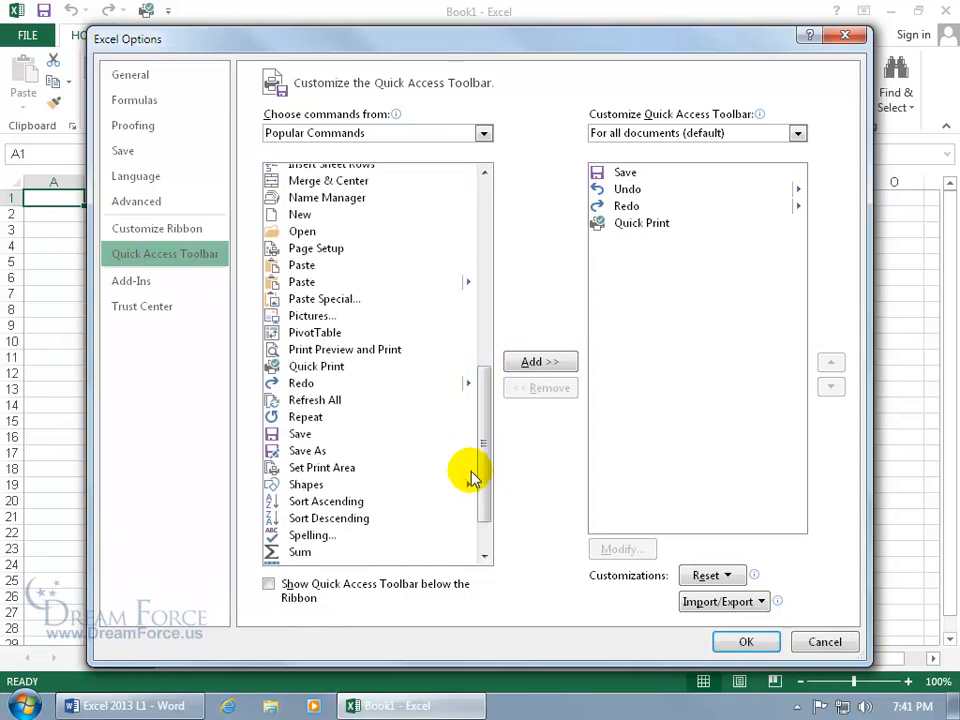
pyautogui.doubleClick(313, 452)
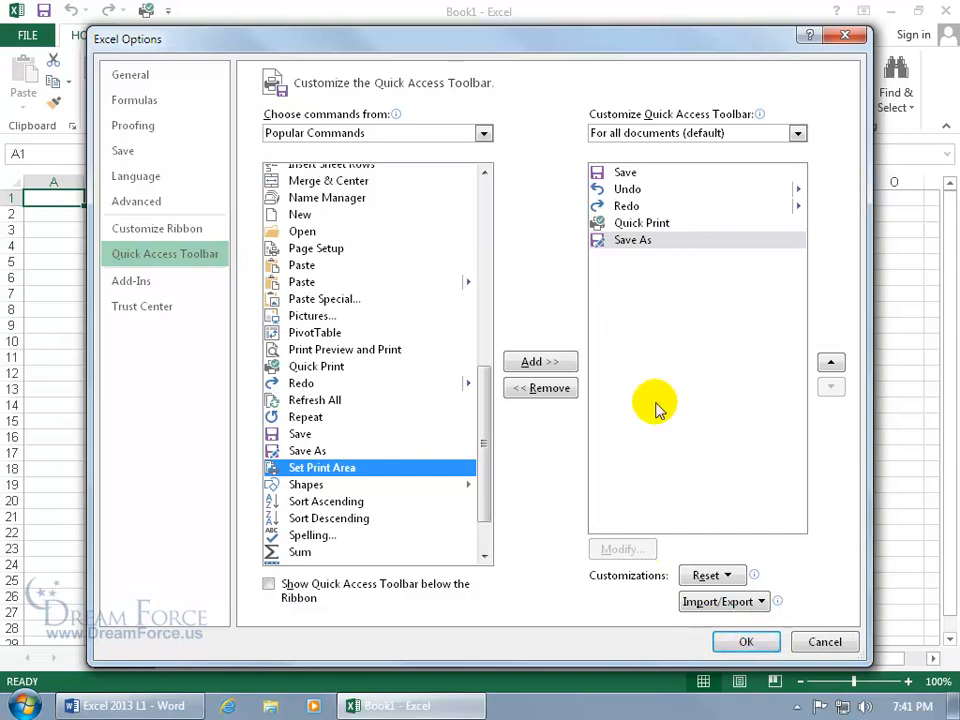
# Remove Save As from the Quick Access Toolbar list and add it again
pyautogui.click(628, 243)
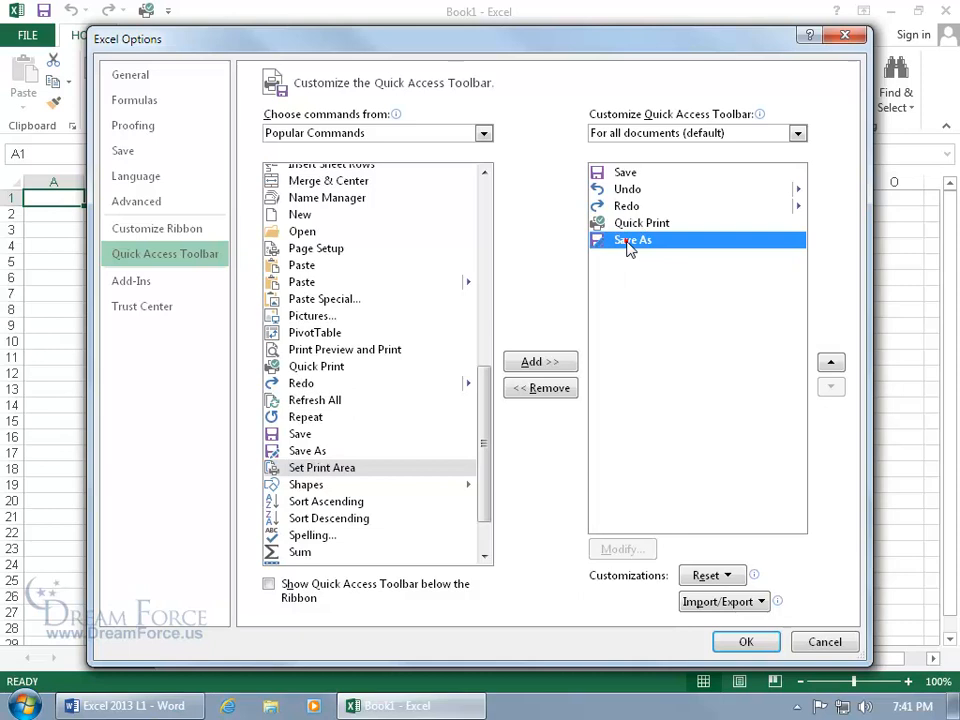
pyautogui.click(557, 388)
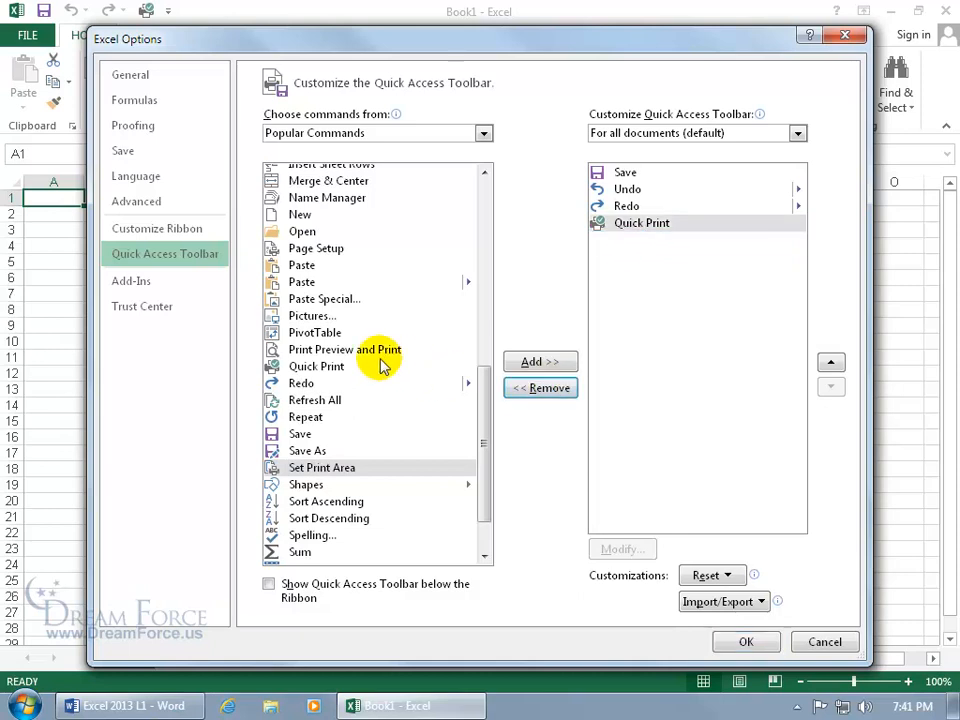
pyautogui.click(310, 450)
pyautogui.click(536, 362)
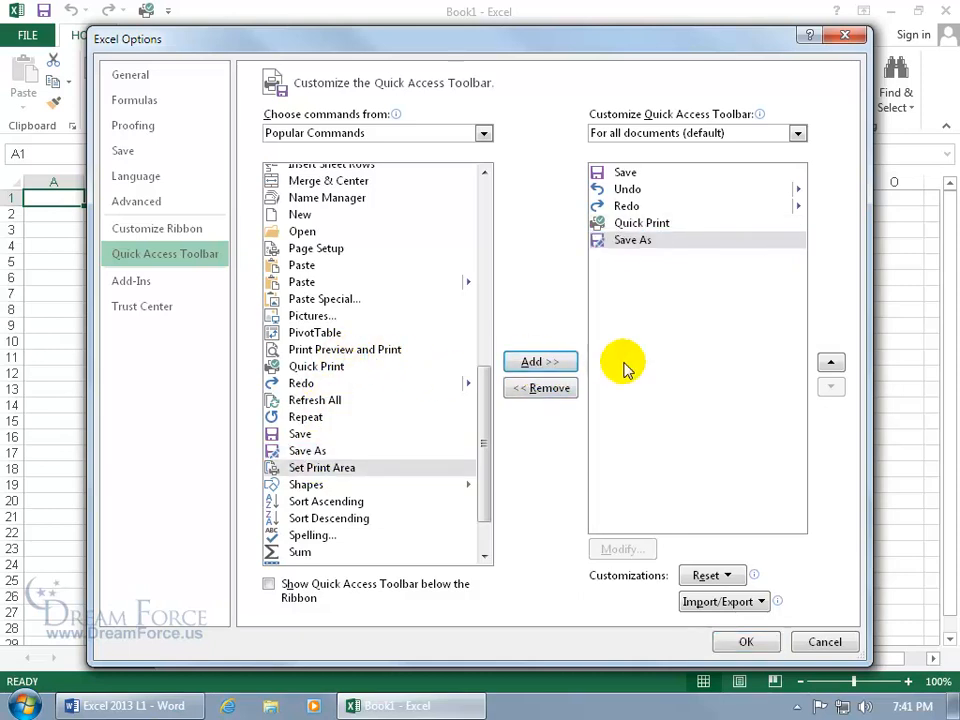
# Move Save As two places up in the toolbar list, between Undo and Redo
pyautogui.click(643, 248)
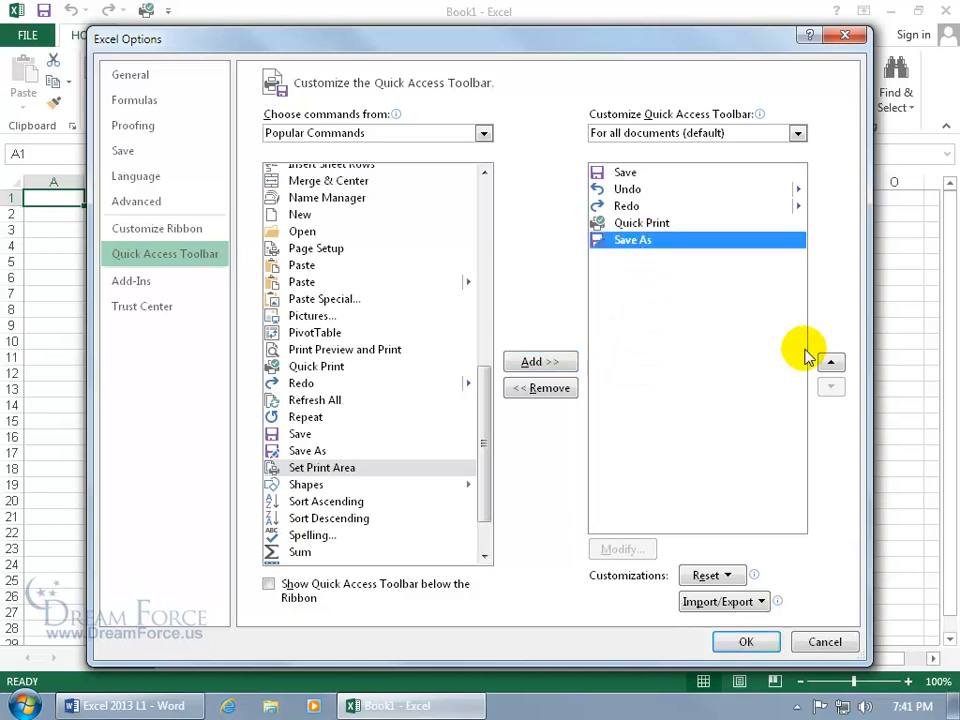
pyautogui.click(831, 364)
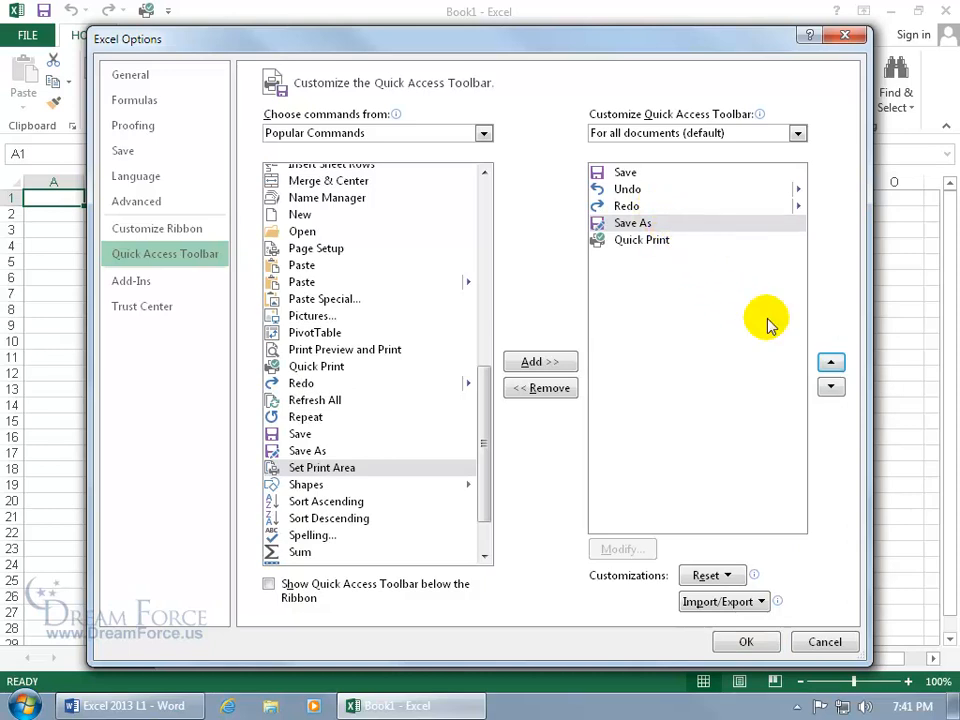
pyautogui.click(822, 361)
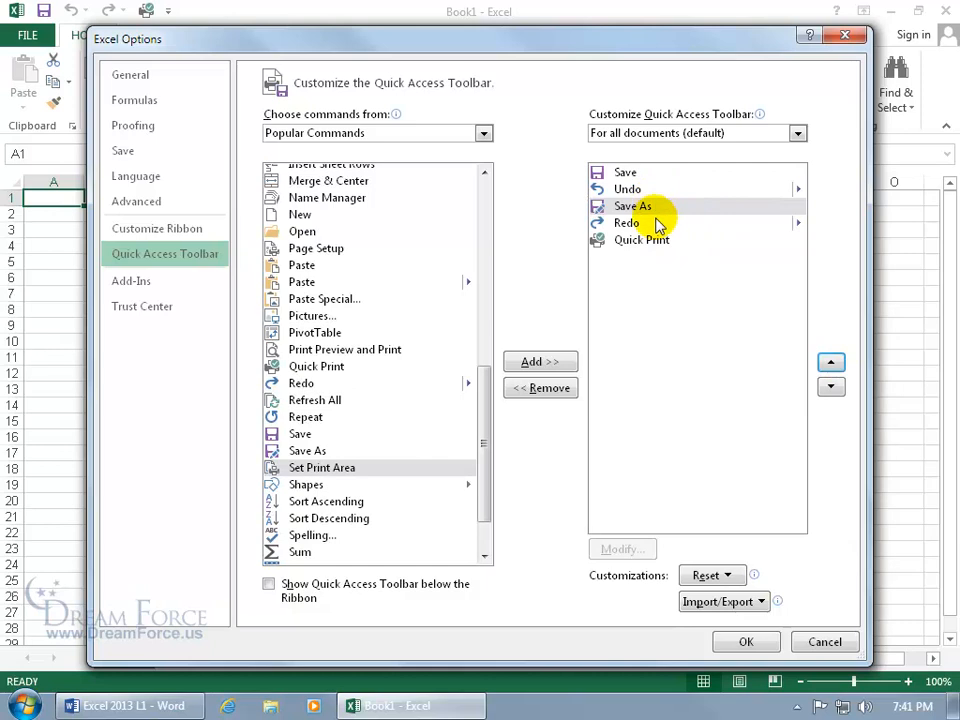
# Show All Commands and add the Close command with the folder icon to the Quick Access Toolbar list
pyautogui.click(483, 135)
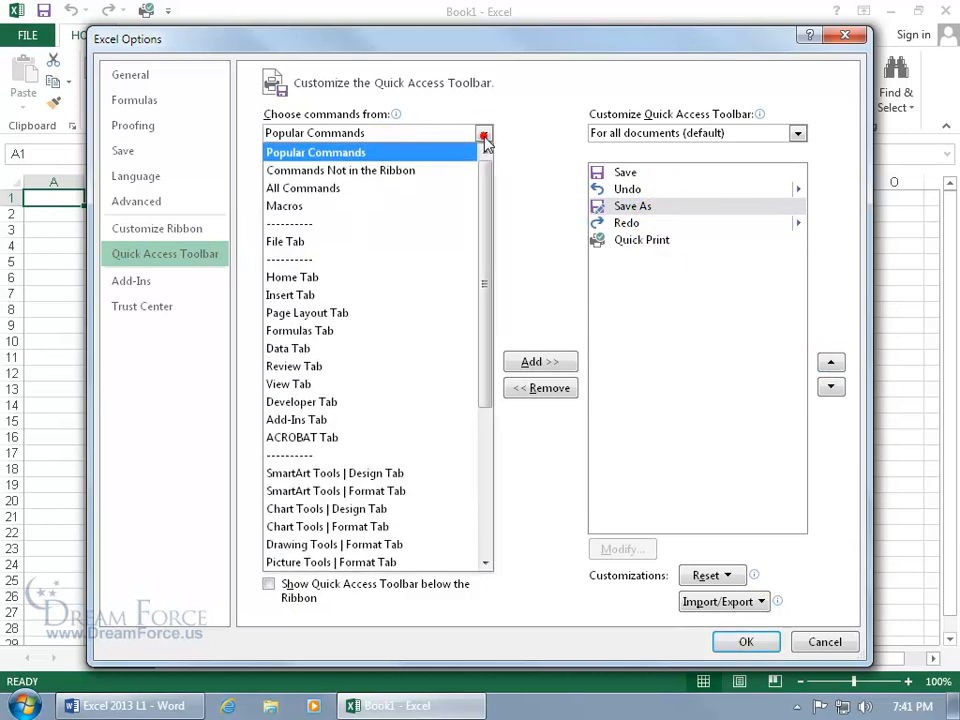
pyautogui.click(412, 186)
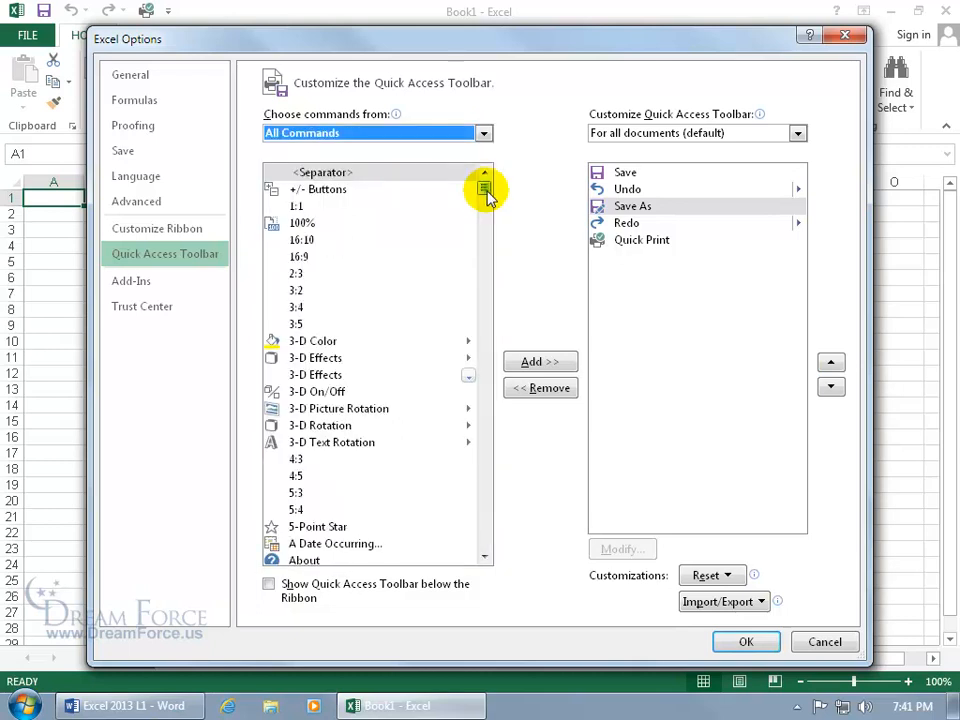
pyautogui.moveTo(488, 192); pyautogui.dragTo(490, 241)
pyautogui.click(296, 209)
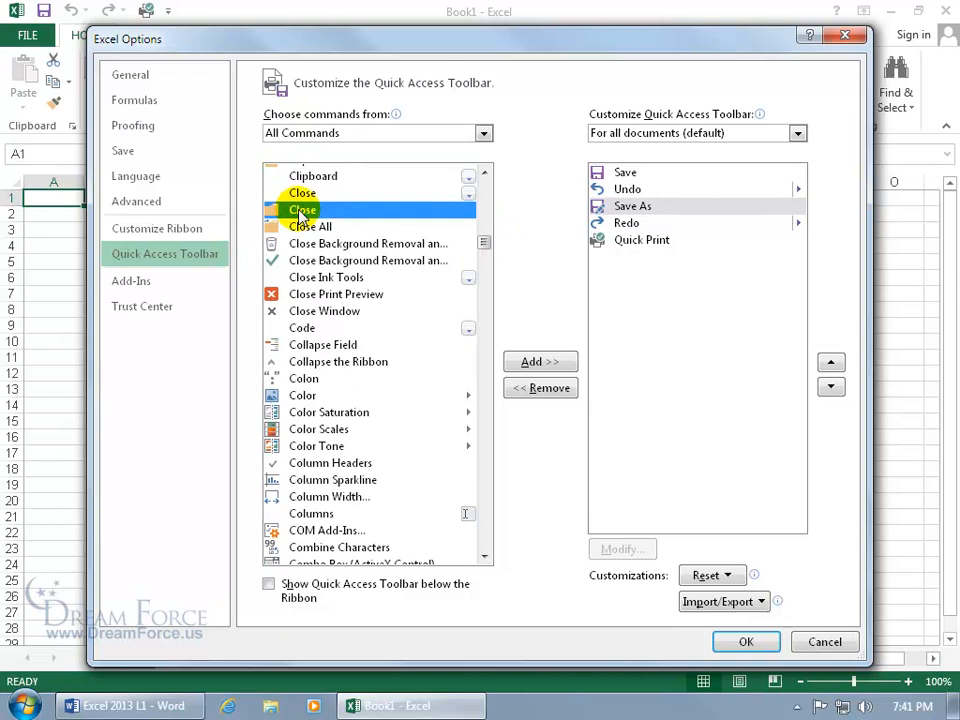
pyautogui.doubleClick(298, 210)
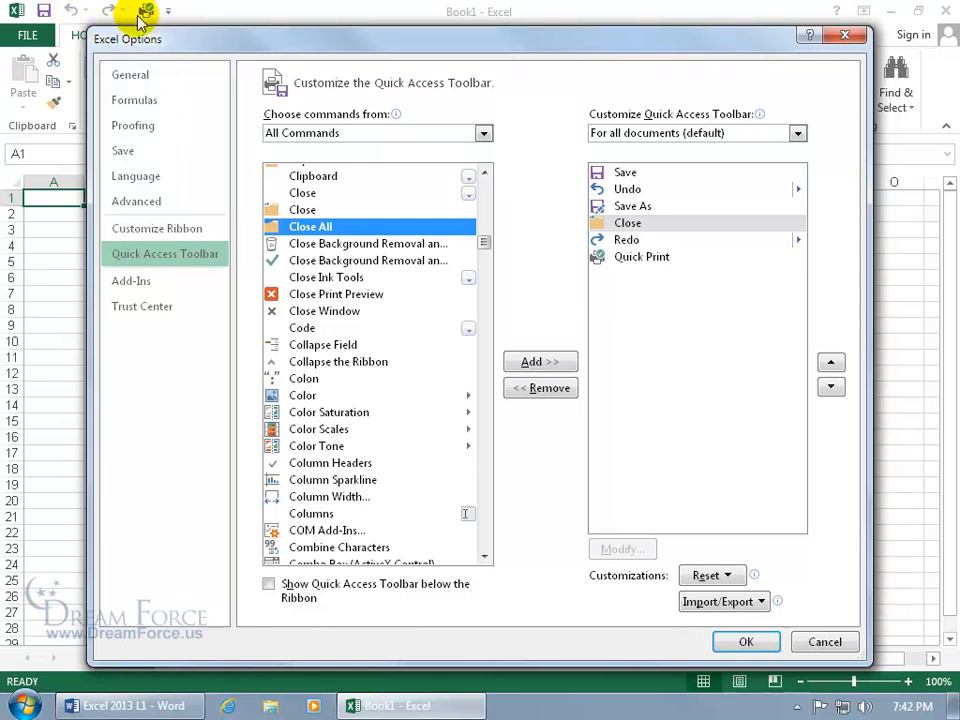
# Add four separators to the toolbar list directly after Close
pyautogui.moveTo(484, 245); pyautogui.dragTo(484, 184)
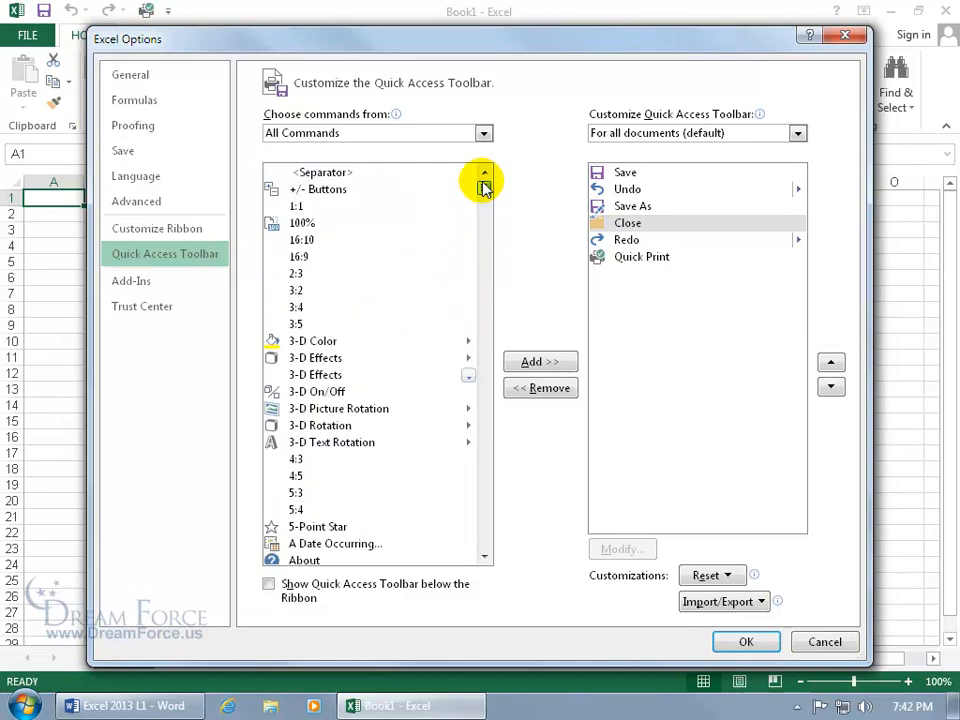
pyautogui.doubleClick(330, 172)
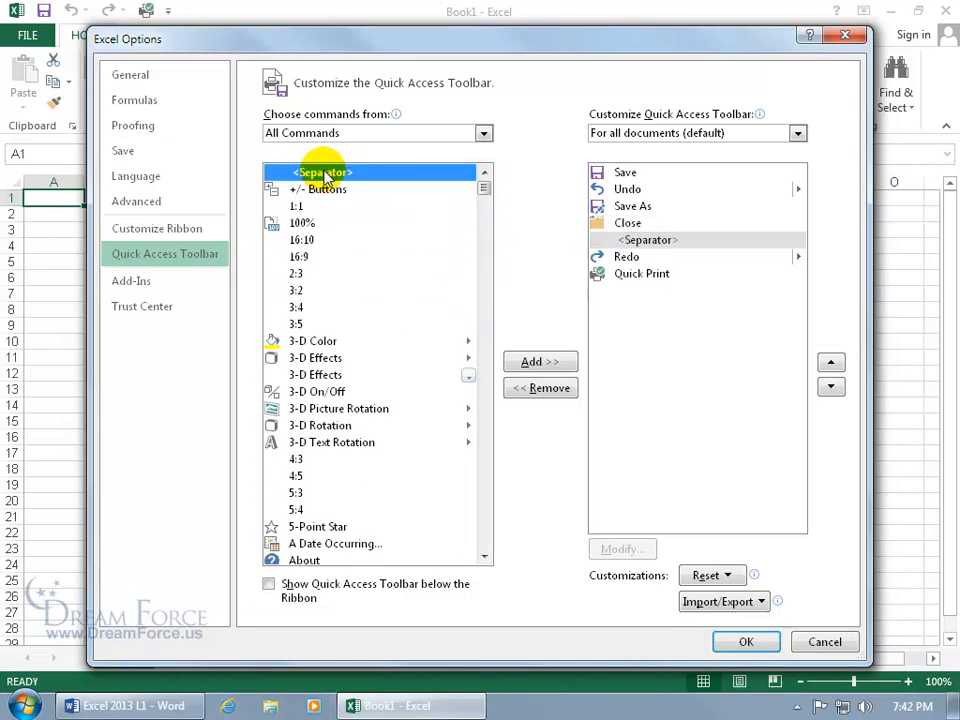
pyautogui.doubleClick(325, 173)
pyautogui.doubleClick(325, 173)
pyautogui.doubleClick(325, 173)
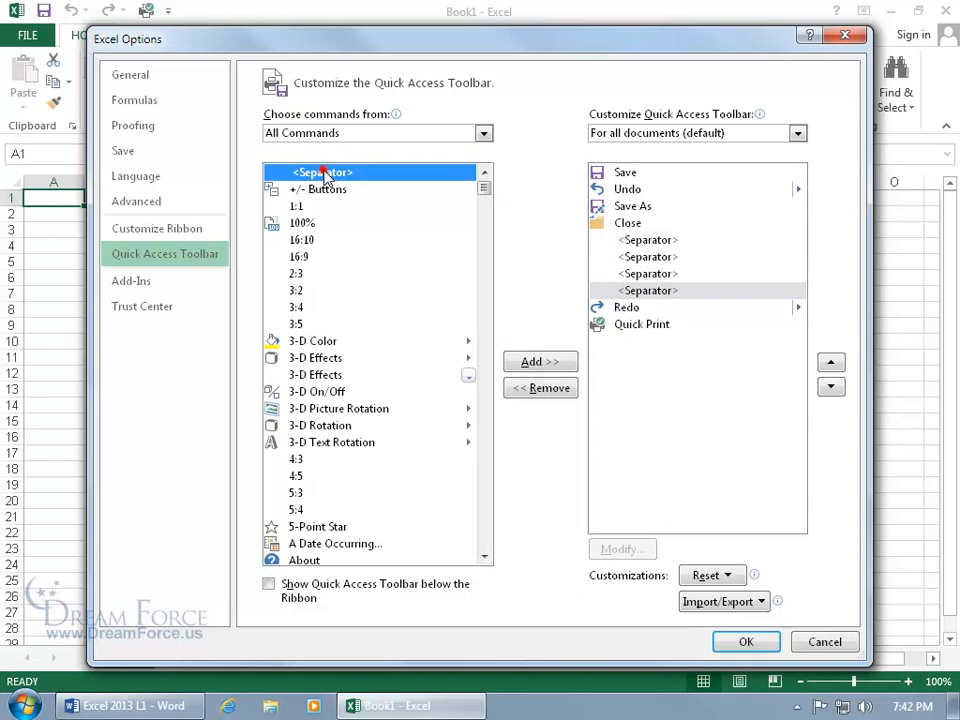
# Move one separator between Save As and Close, and another directly after Save
pyautogui.click(677, 242)
pyautogui.click(834, 364)
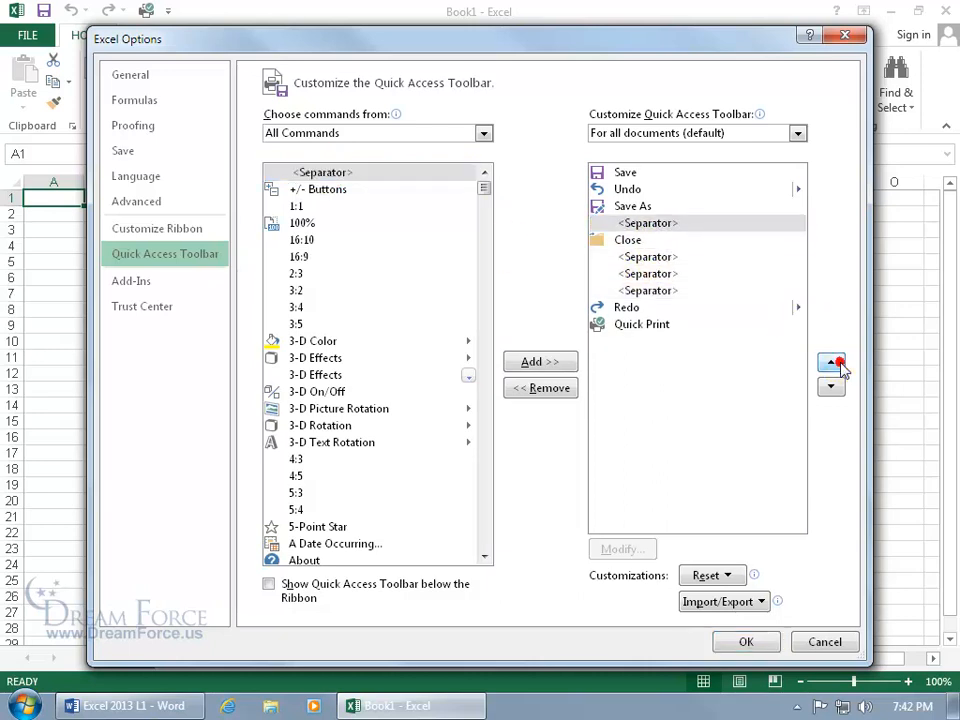
pyautogui.click(643, 257)
pyautogui.click(831, 364)
pyautogui.click(831, 364)
pyautogui.click(831, 364)
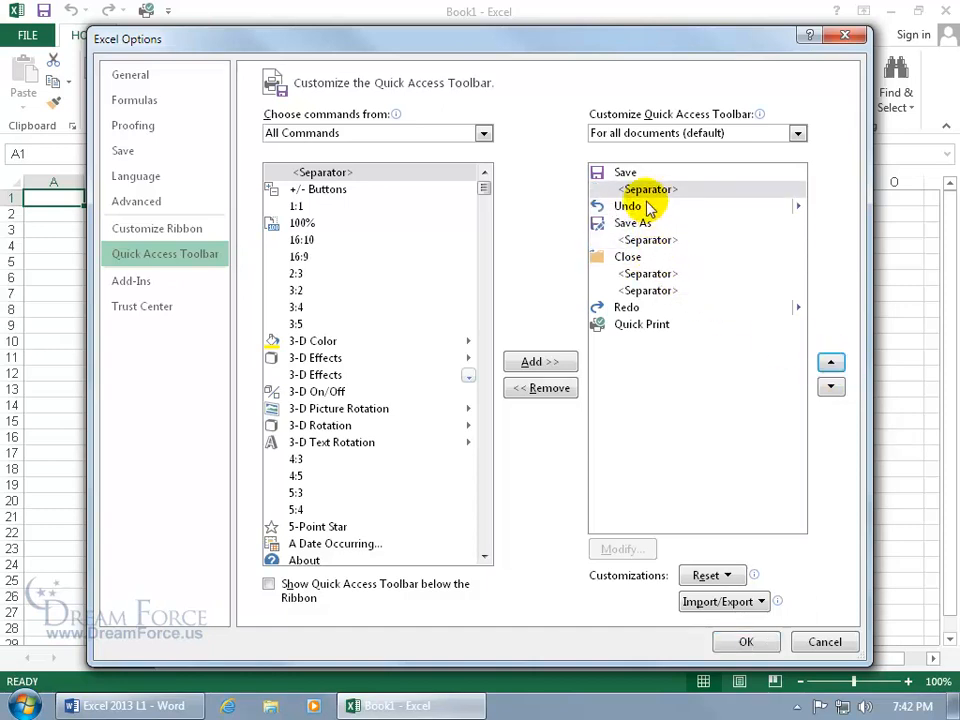
# Move the two remaining separators between Redo and Quick Print, and apply the toolbar customization
pyautogui.click(665, 292)
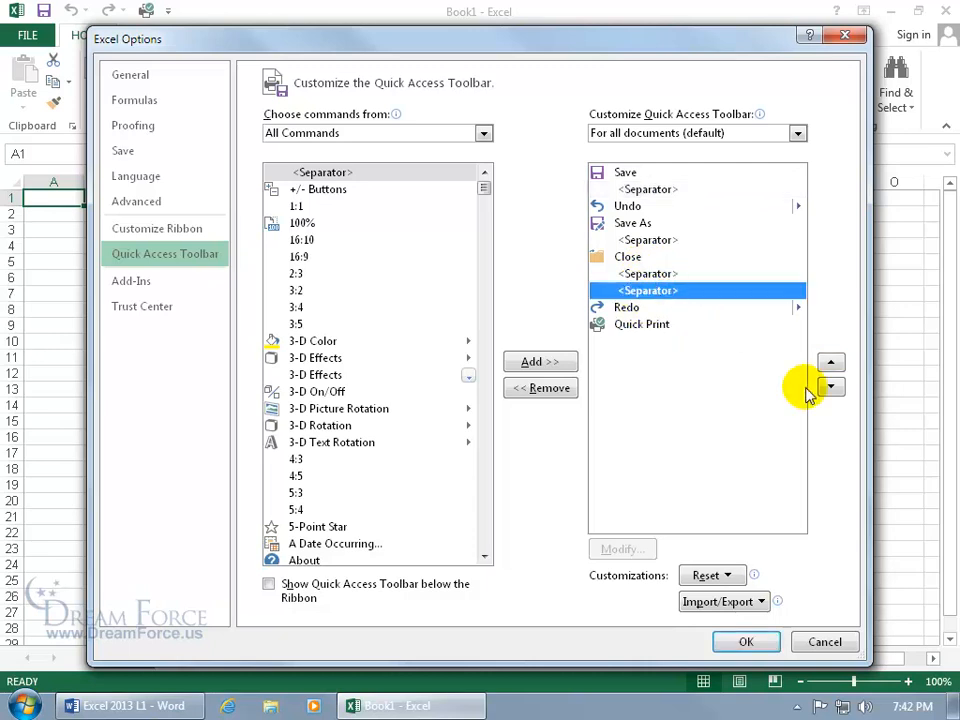
pyautogui.click(831, 388)
pyautogui.click(645, 274)
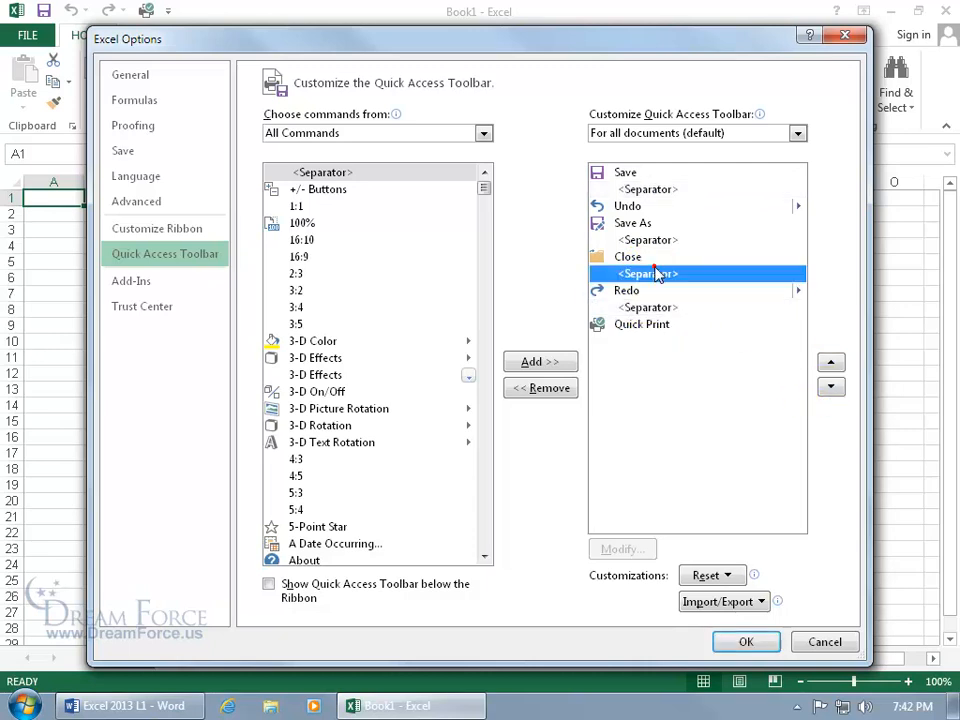
pyautogui.click(831, 388)
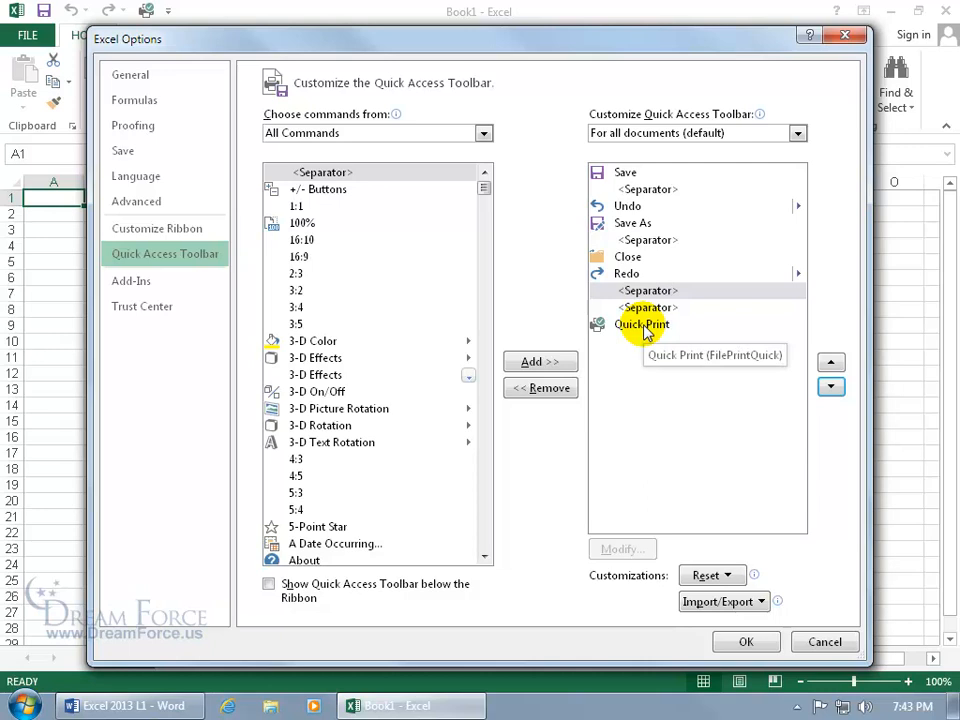
pyautogui.click(757, 638)
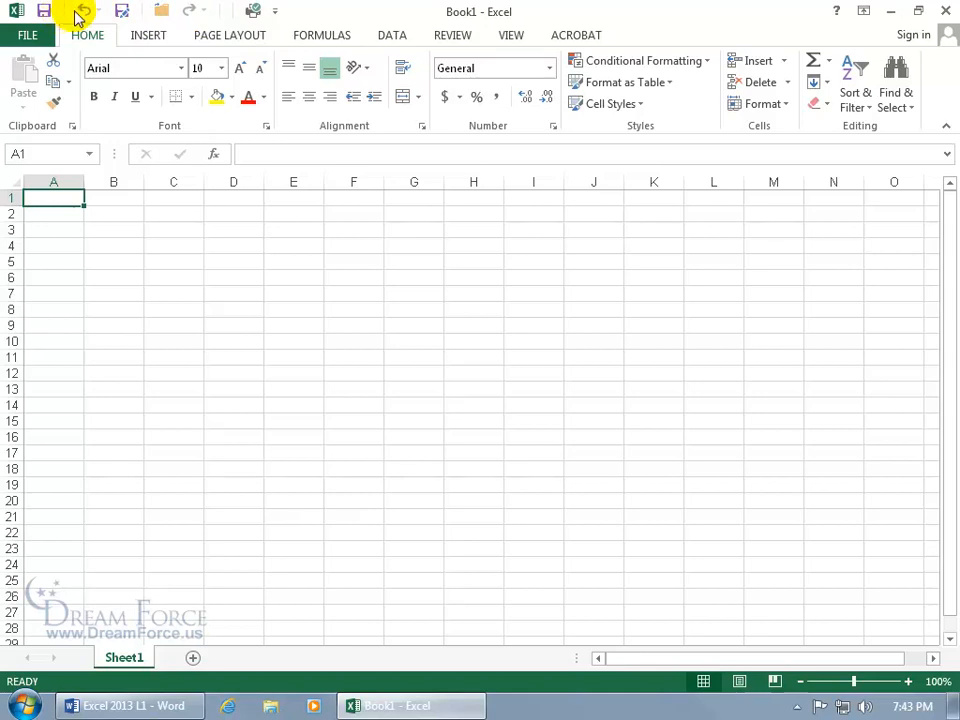
# Reopen the Quick Access Toolbar customization options and move Save As down to directly after Redo
pyautogui.rightClick(146, 15)
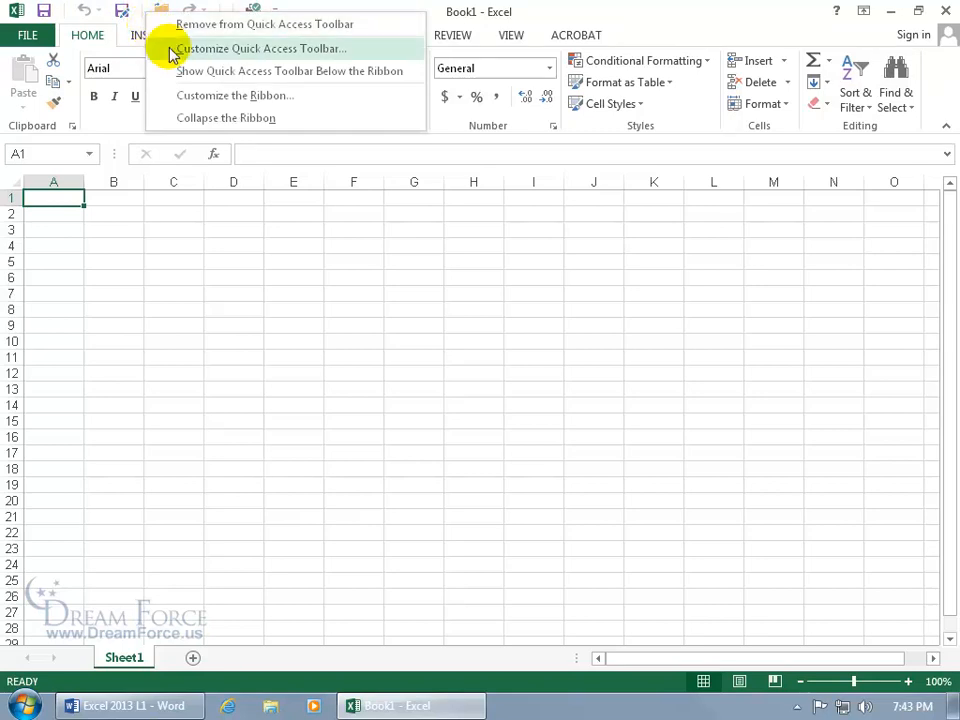
pyautogui.click(172, 49)
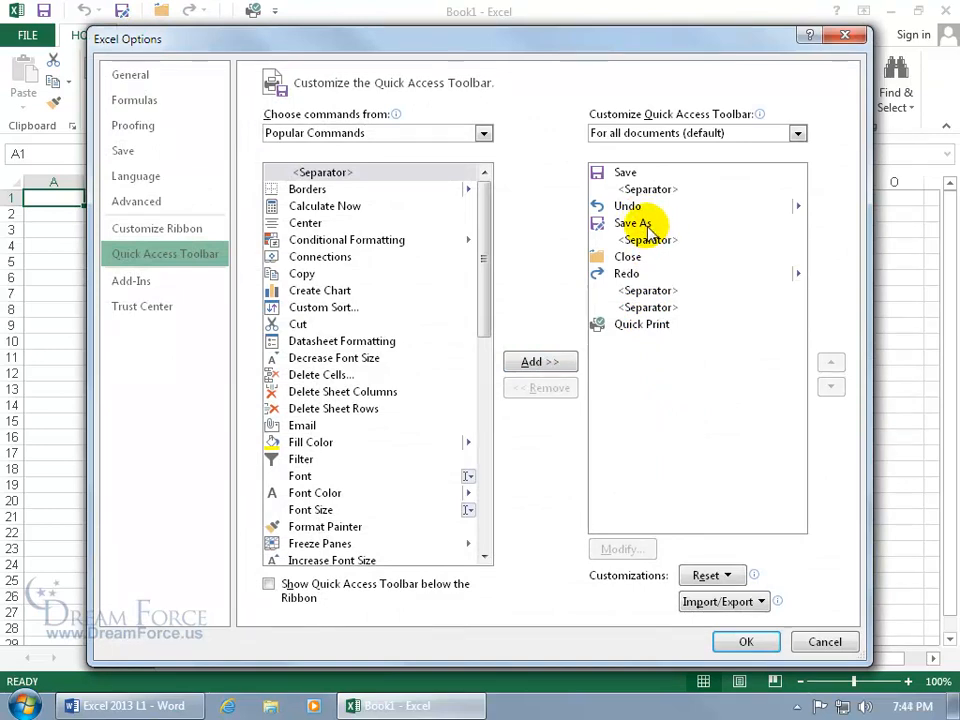
pyautogui.click(645, 224)
pyautogui.click(830, 387)
pyautogui.click(830, 387)
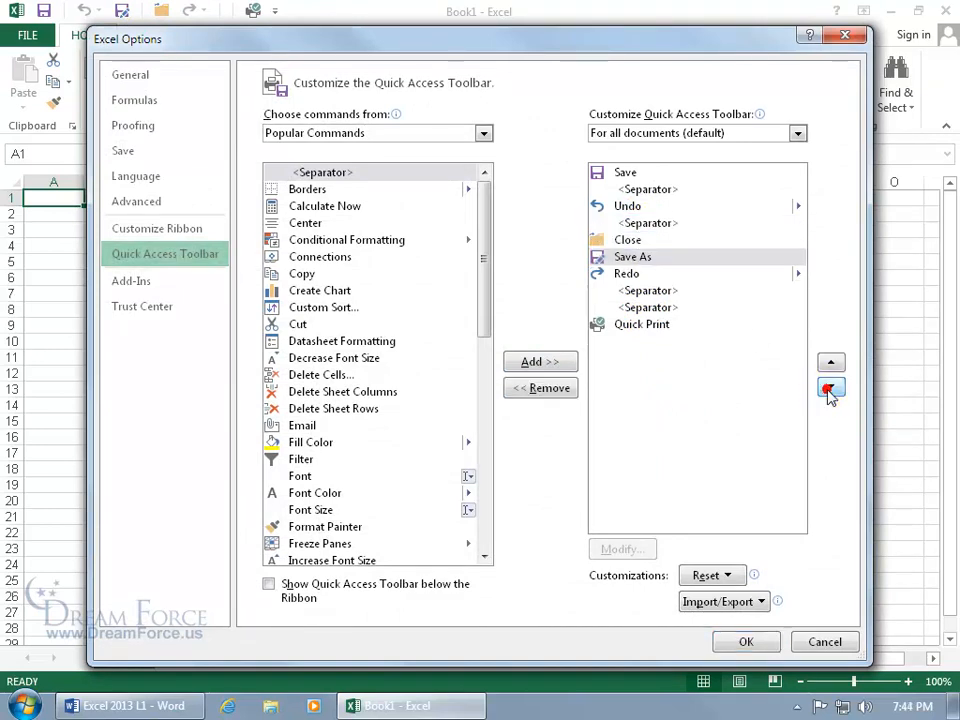
pyautogui.click(830, 387)
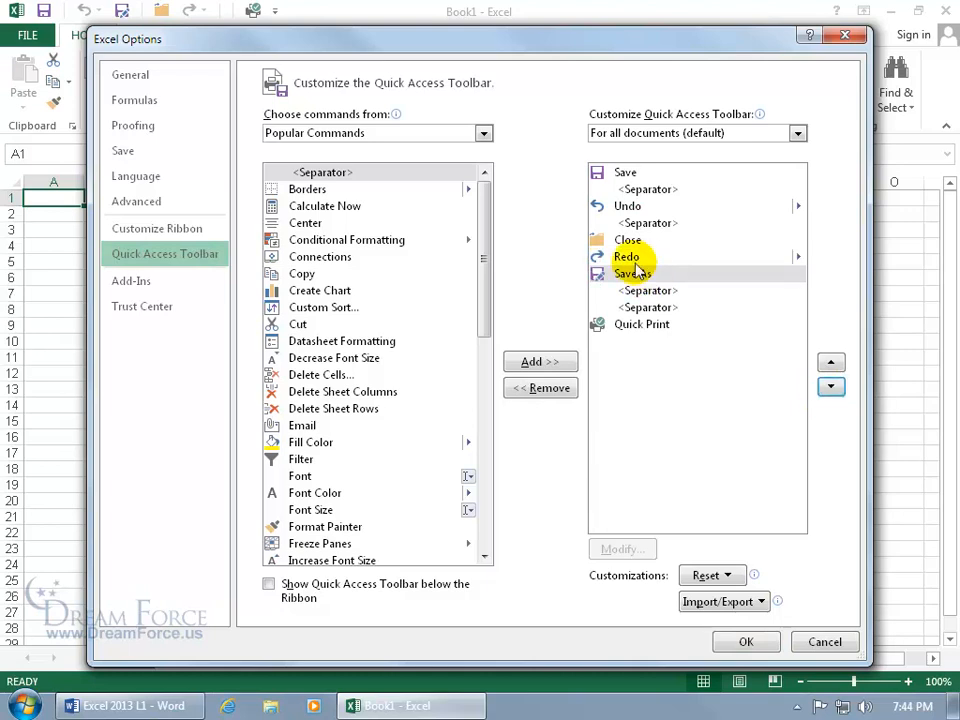
# Group Undo and Redo by moving Redo above Close, one separator directly after Redo, and the separator between them above Undo
pyautogui.click(627, 256)
pyautogui.click(830, 362)
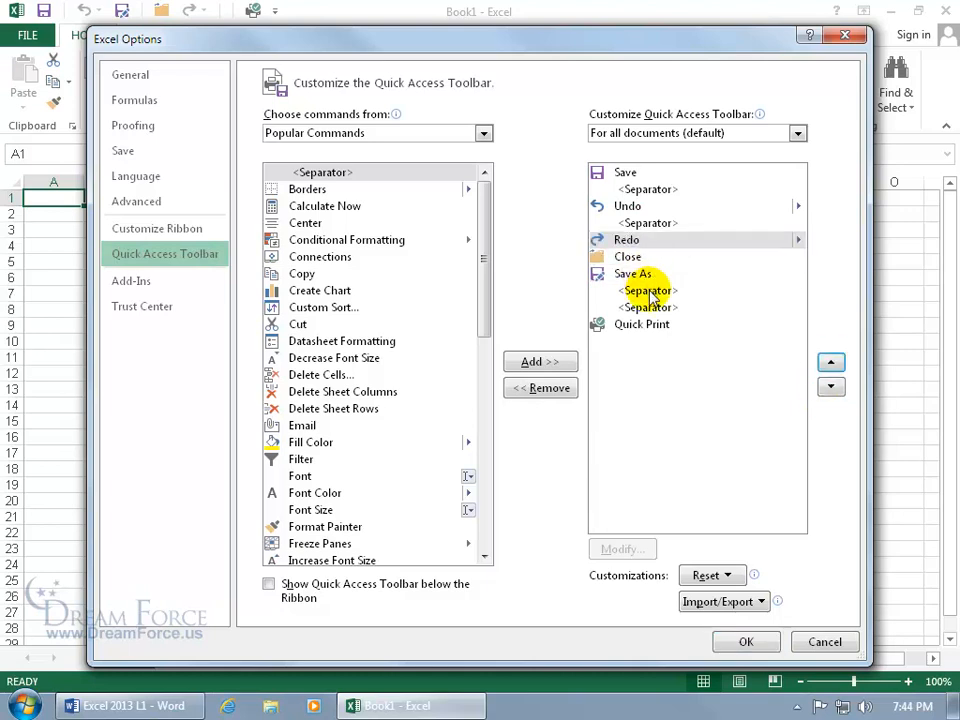
pyautogui.click(648, 290)
pyautogui.click(830, 362)
pyautogui.click(830, 362)
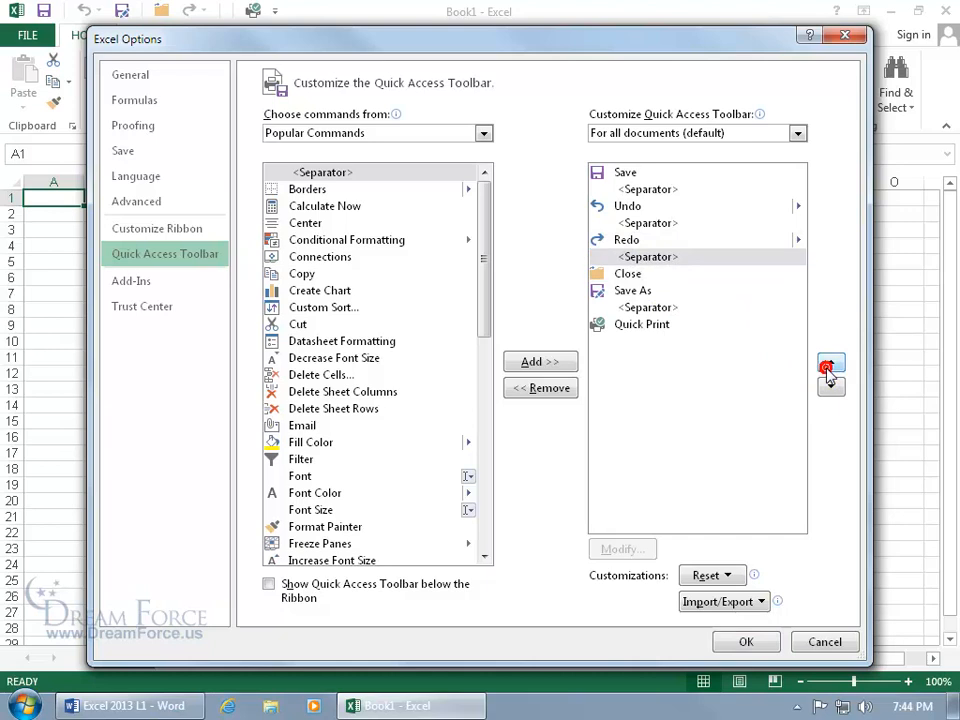
pyautogui.click(650, 222)
pyautogui.click(830, 363)
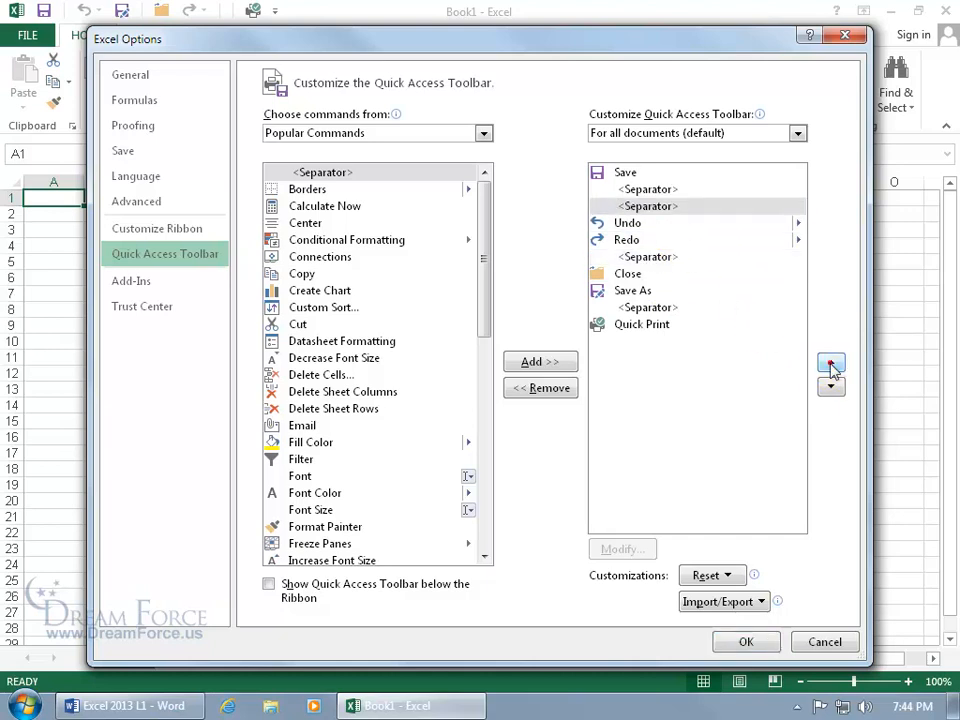
# Move the separator between Save As and Quick Print up to directly above Close, and apply the Quick Access Toolbar changes
pyautogui.click(650, 307)
pyautogui.click(830, 363)
pyautogui.click(830, 363)
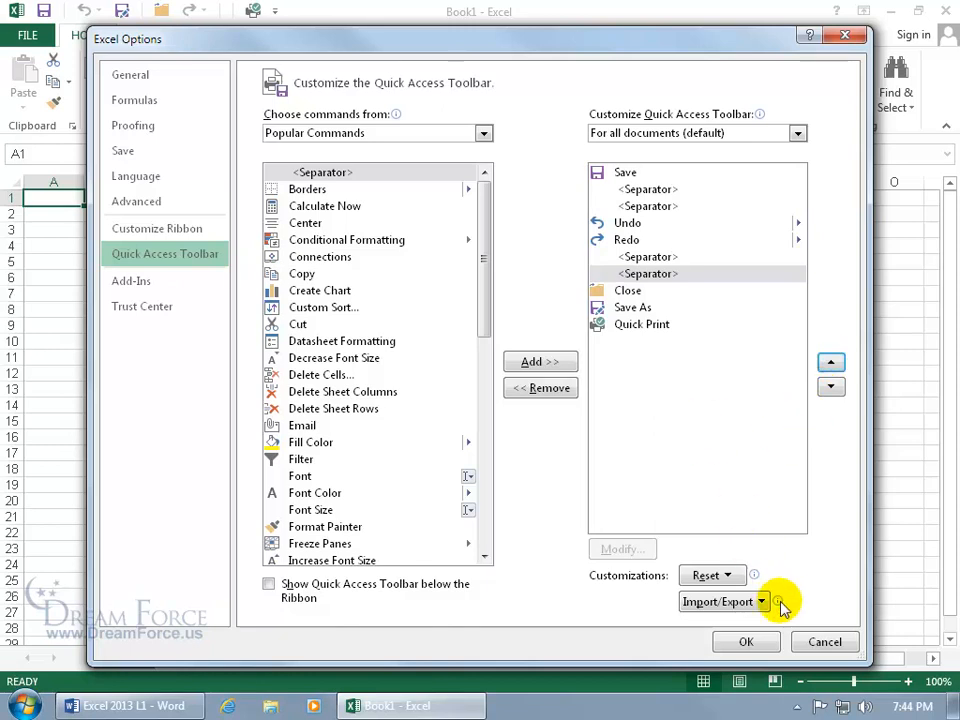
pyautogui.click(750, 641)
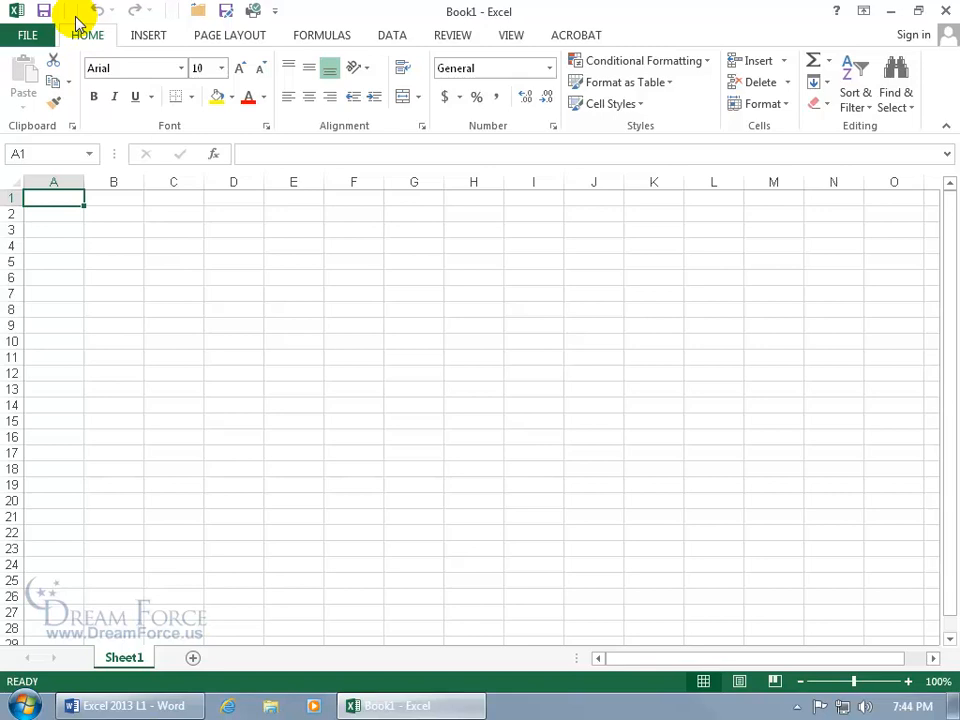
pyautogui.rightClick(253, 16)
pyautogui.click(280, 48)
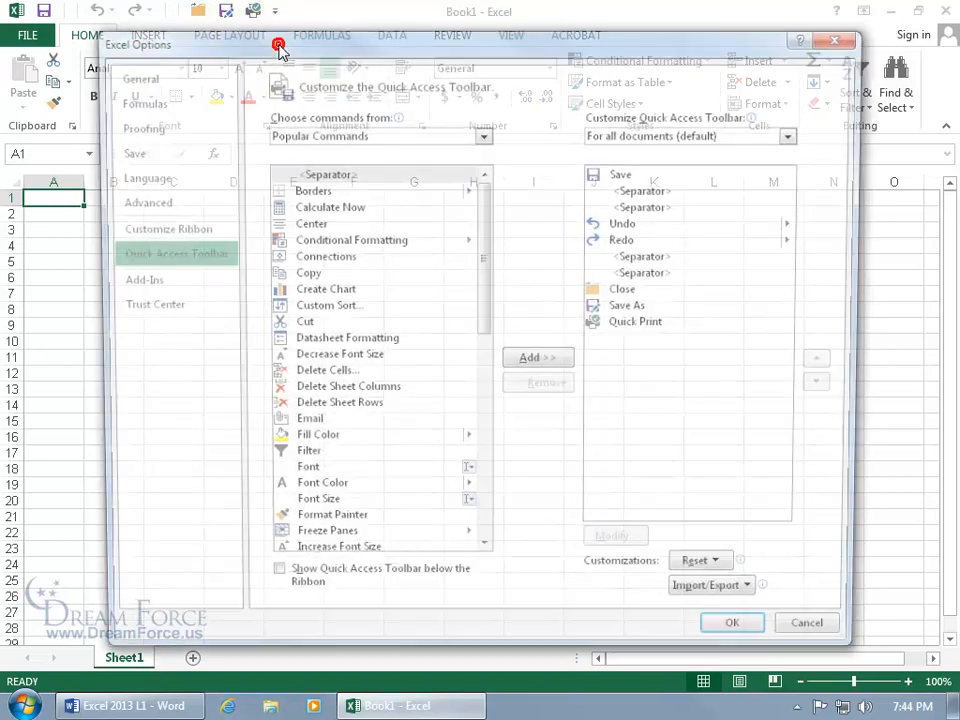
pyautogui.click(620, 310)
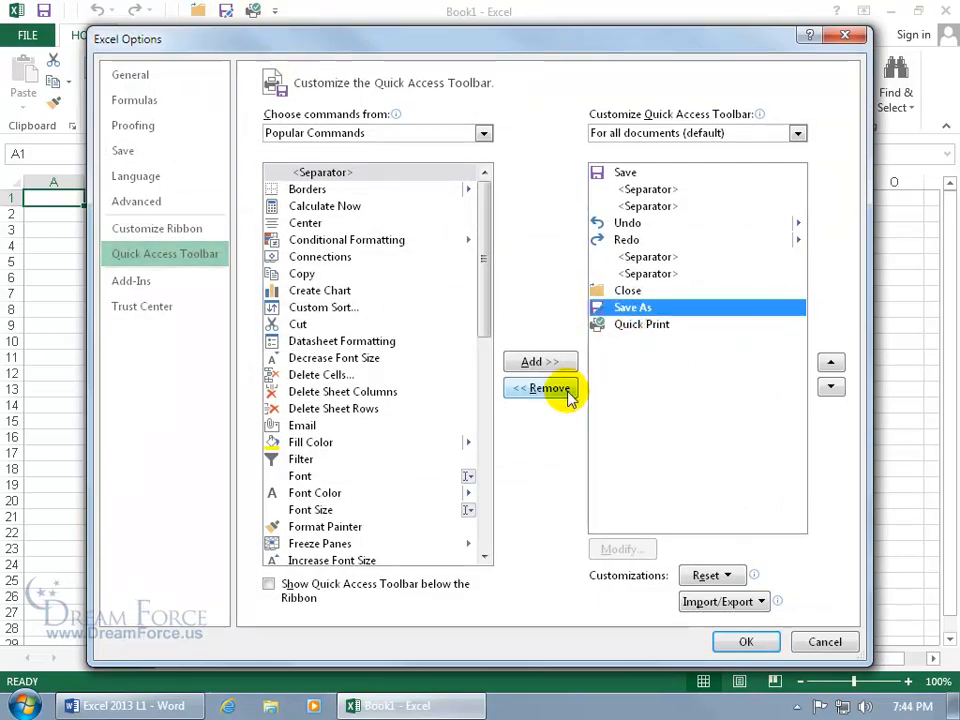
pyautogui.click(818, 642)
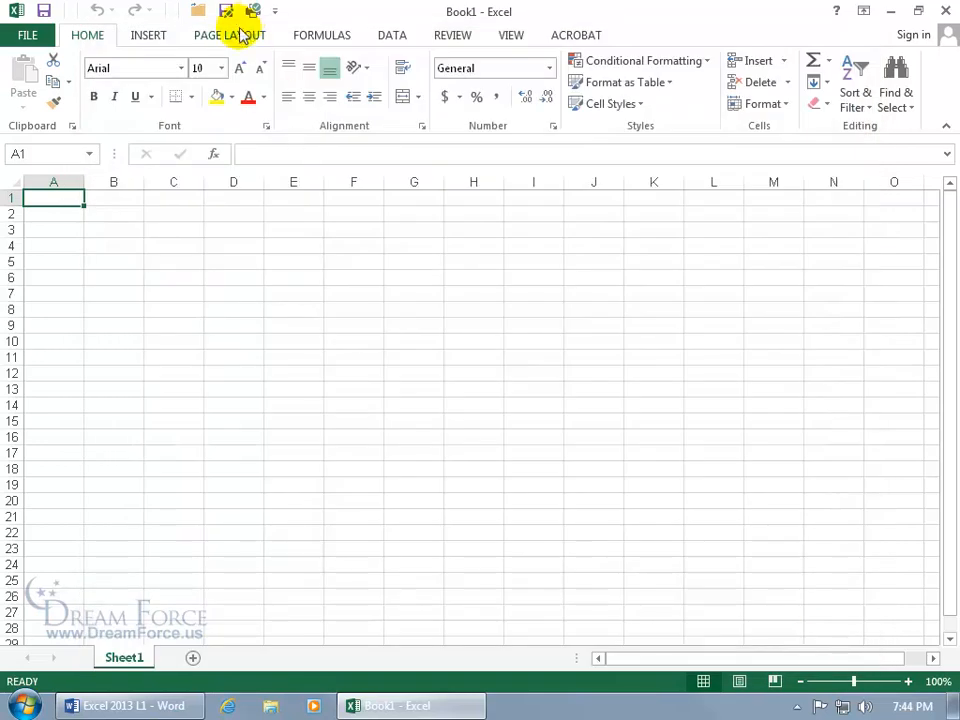
# Remove the Quick Print and Close commands from the Quick Access Toolbar
pyautogui.rightClick(251, 16)
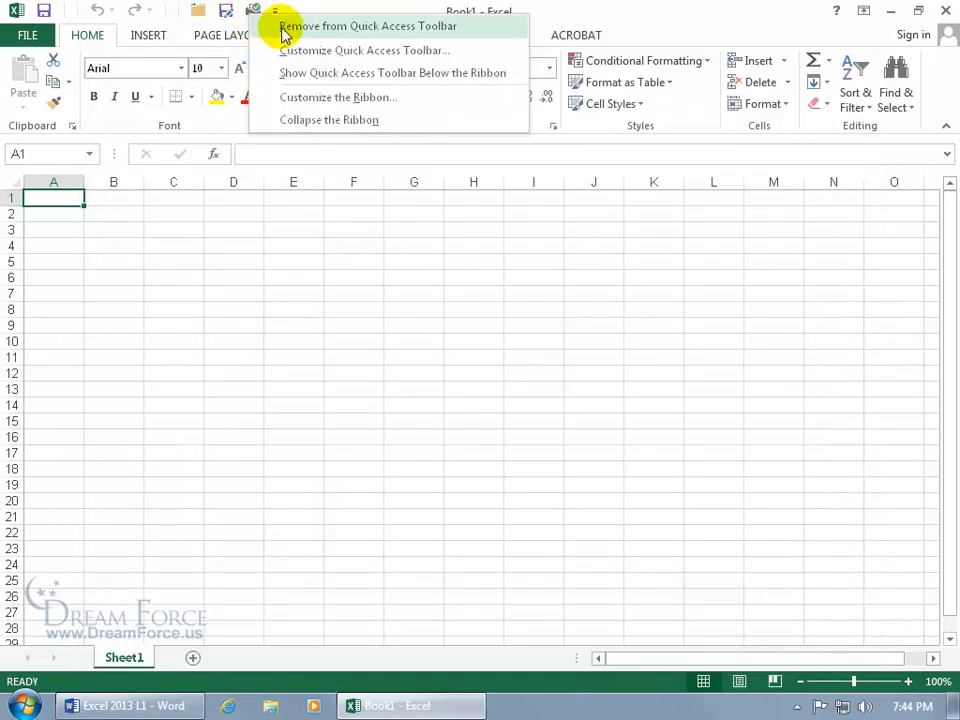
pyautogui.click(283, 27)
pyautogui.rightClick(206, 17)
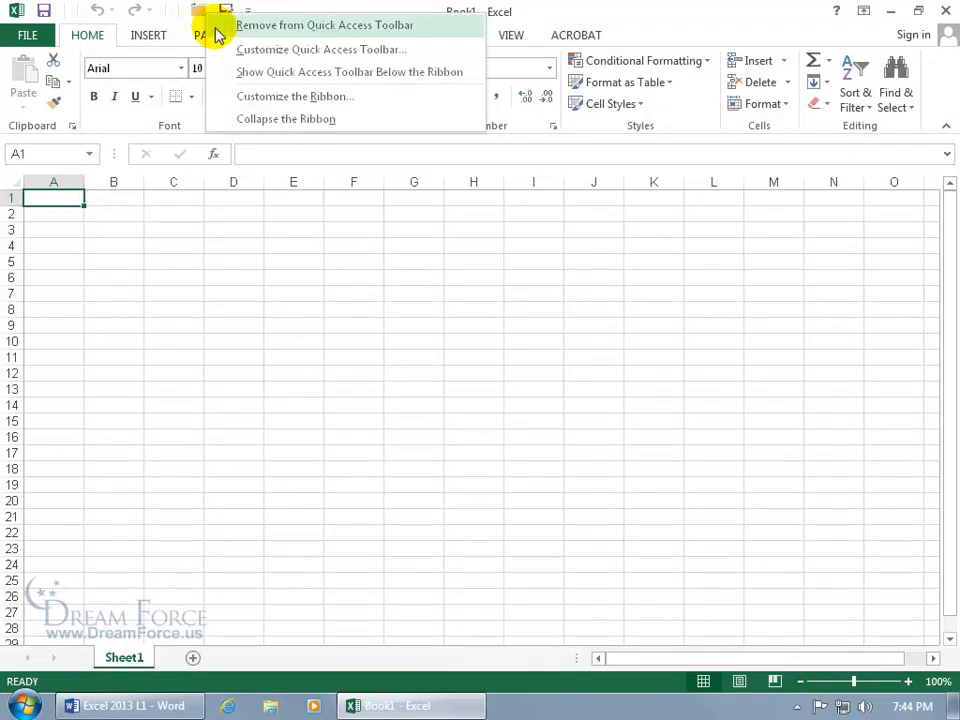
pyautogui.click(218, 26)
# Remove the two separators after Redo and the two separators before Undo from the Quick Access Toolbar
pyautogui.rightClick(192, 16)
pyautogui.click(190, 24)
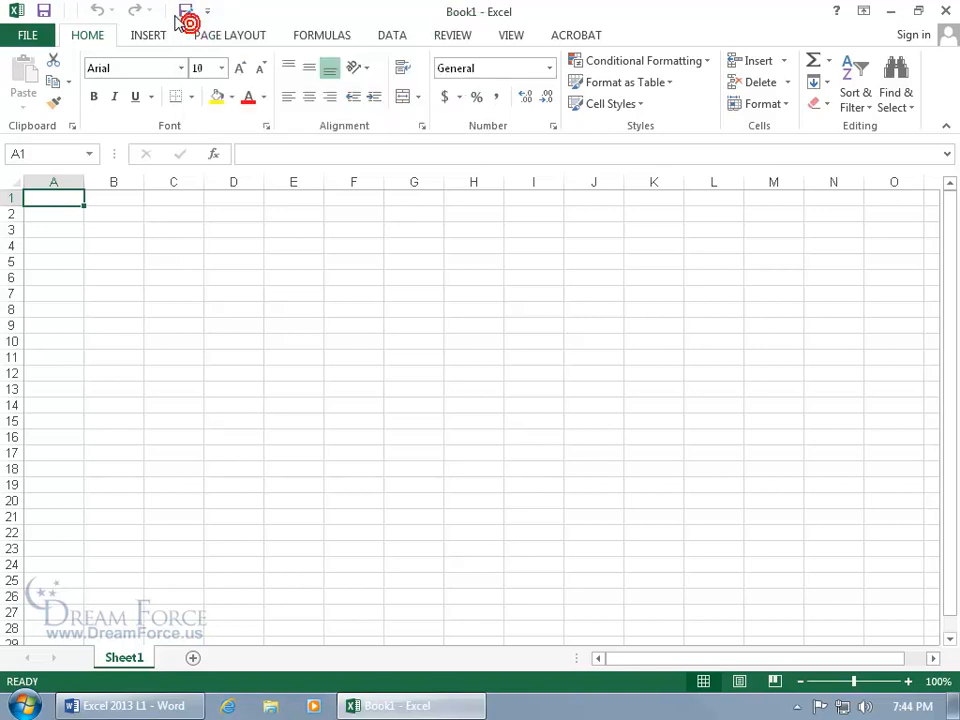
pyautogui.rightClick(178, 14)
pyautogui.click(175, 24)
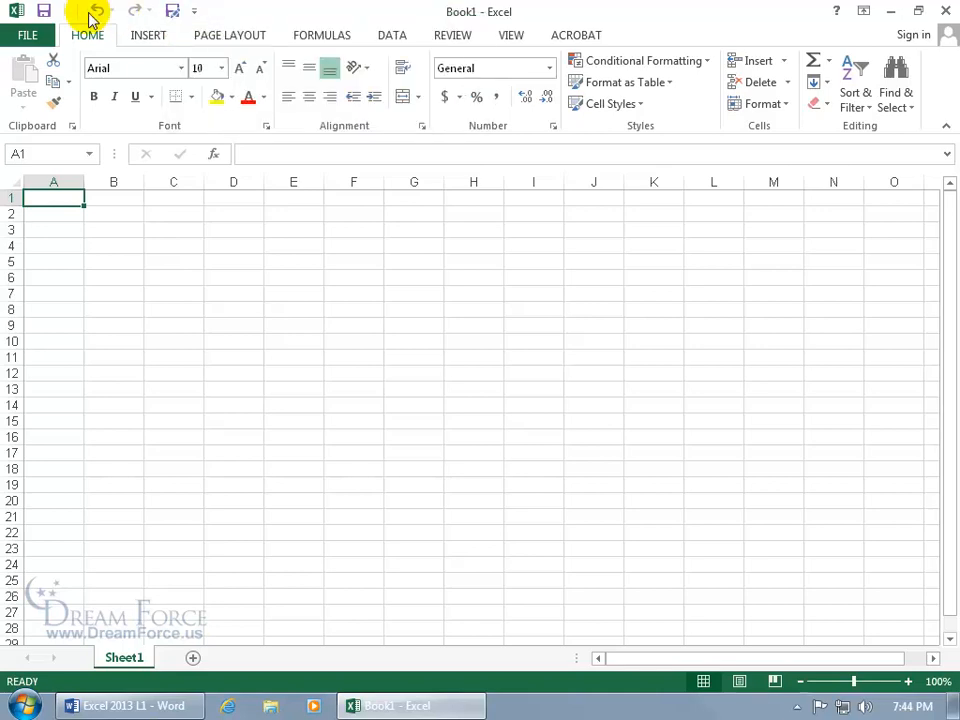
pyautogui.rightClick(76, 13)
pyautogui.click(110, 28)
pyautogui.rightClick(68, 11)
pyautogui.click(85, 25)
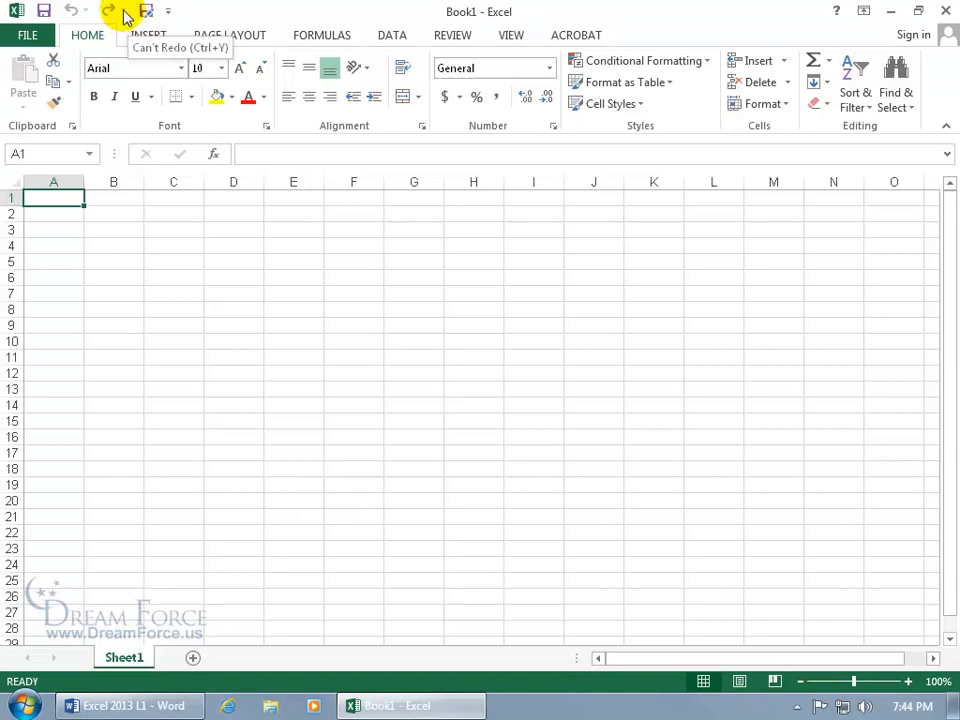
pyautogui.rightClick(124, 12)
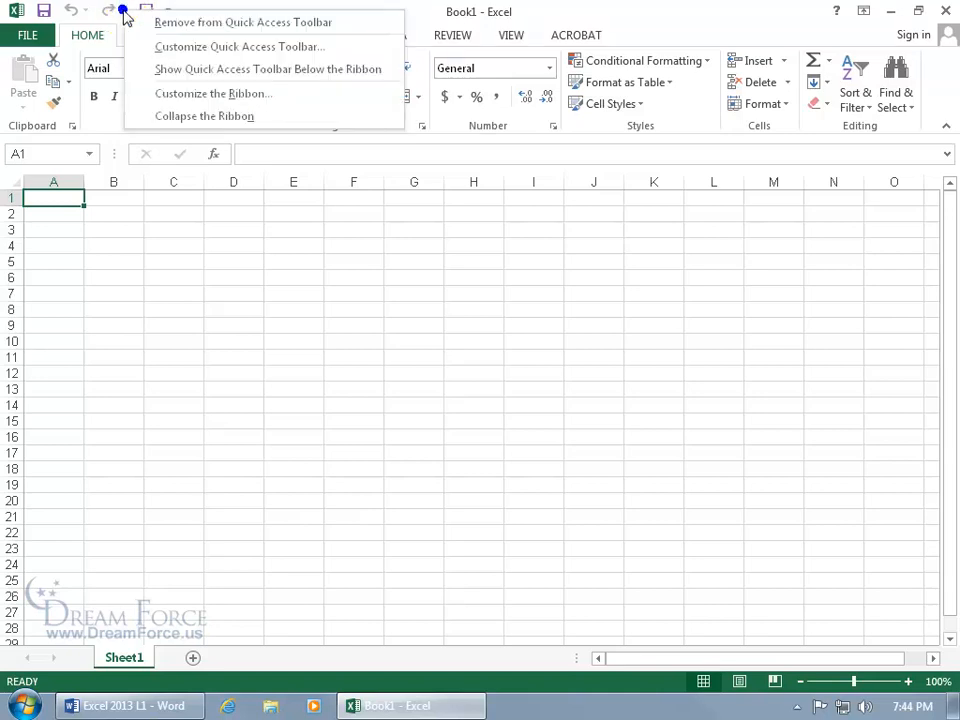
pyautogui.click(428, 21)
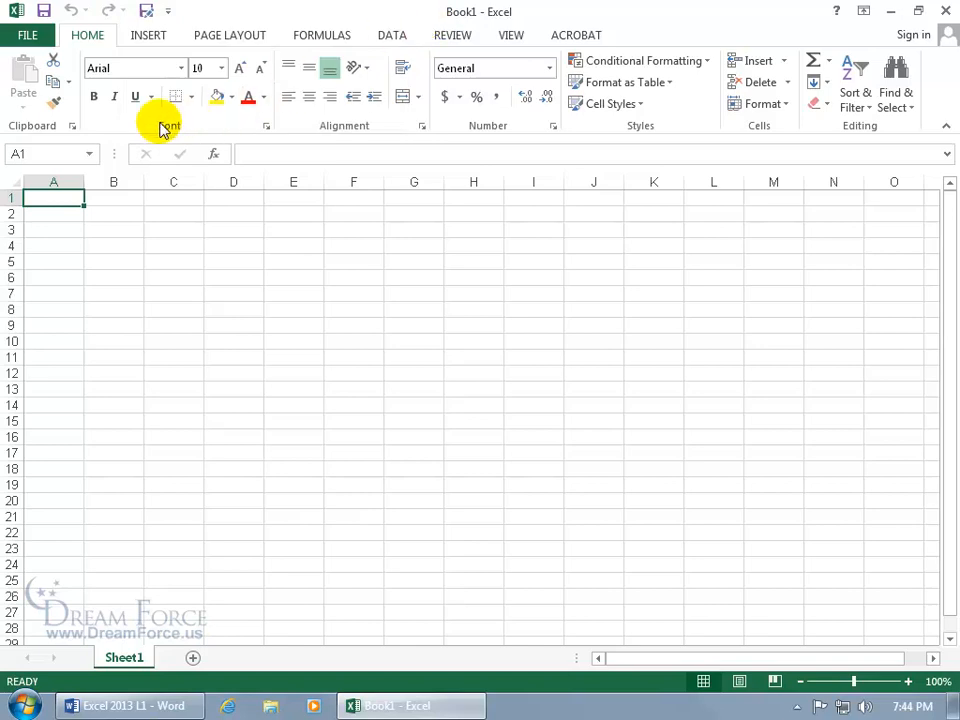
# Add the Bold command and the entire Font group to the Quick Access Toolbar, and expand the added Font group
pyautogui.rightClick(95, 99)
pyautogui.click(138, 112)
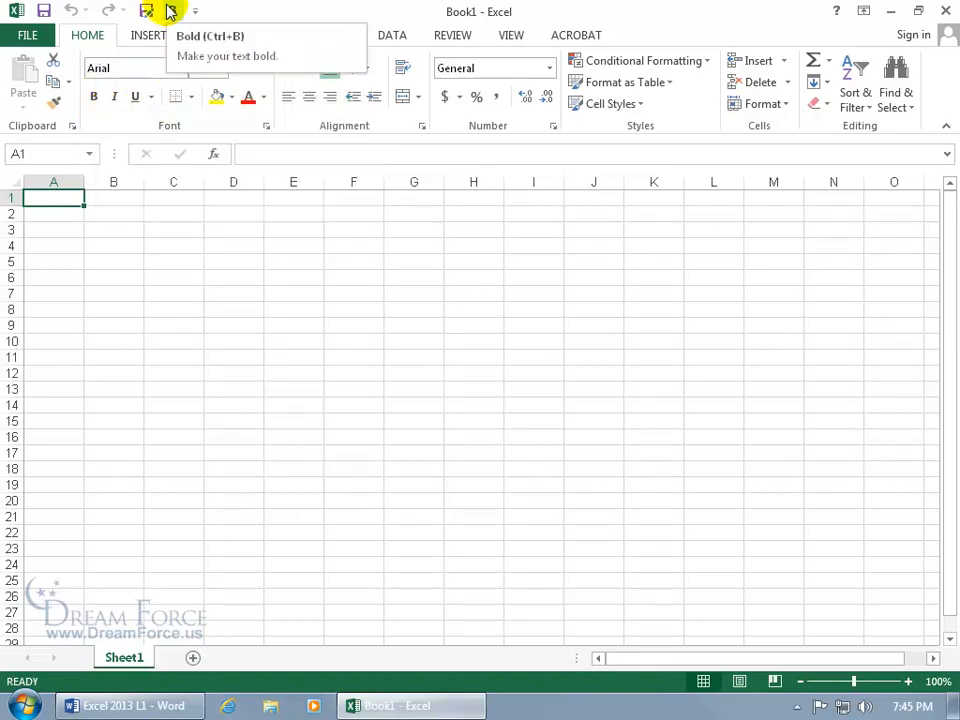
pyautogui.rightClick(115, 114)
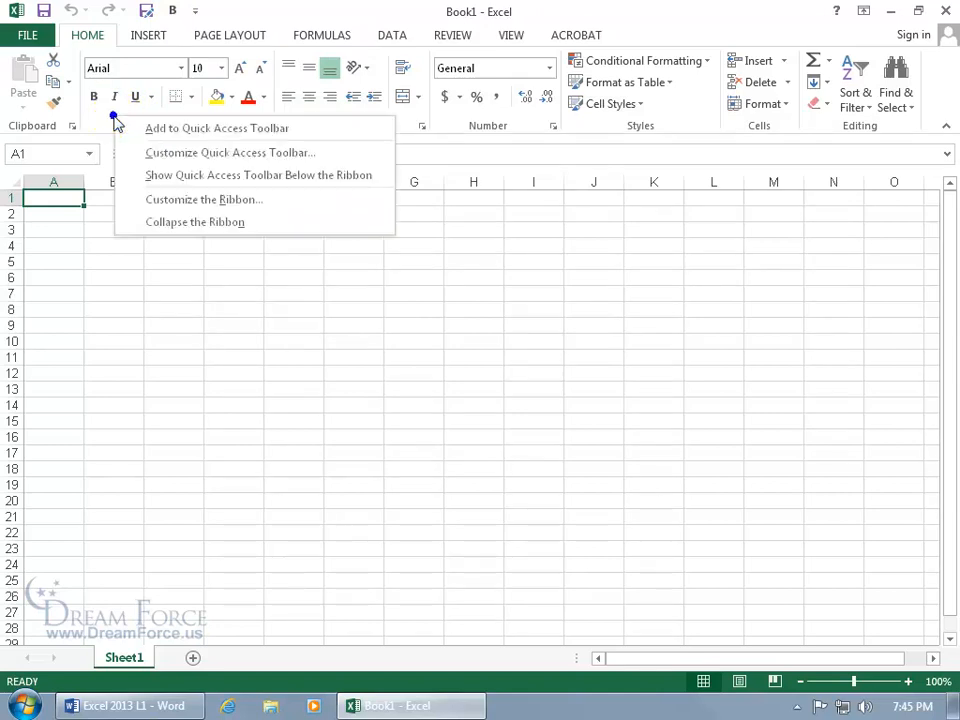
pyautogui.click(147, 130)
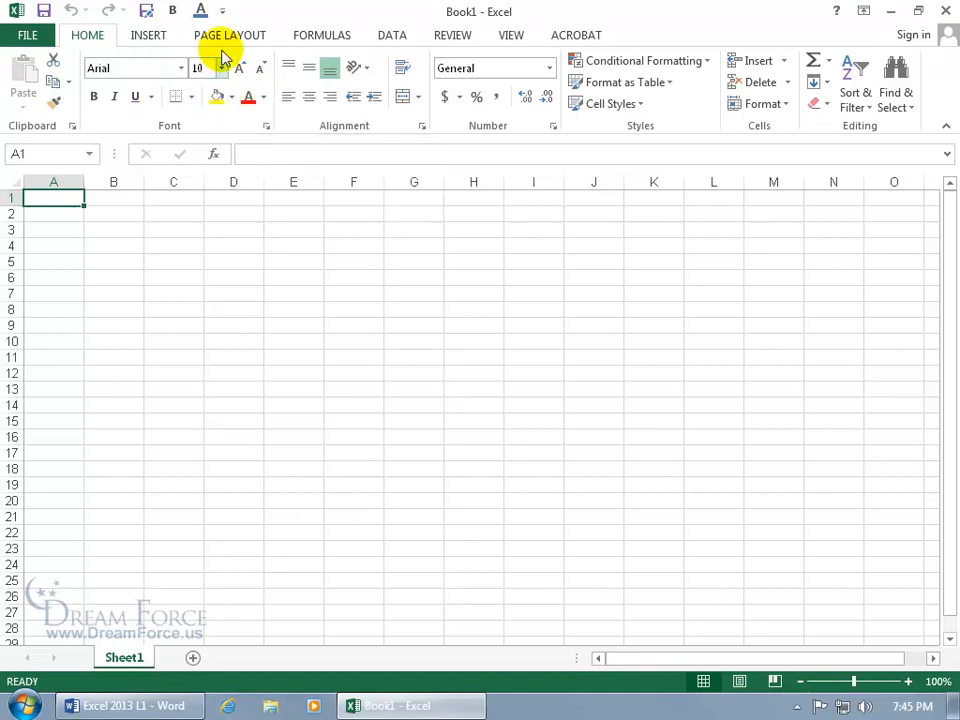
pyautogui.click(200, 11)
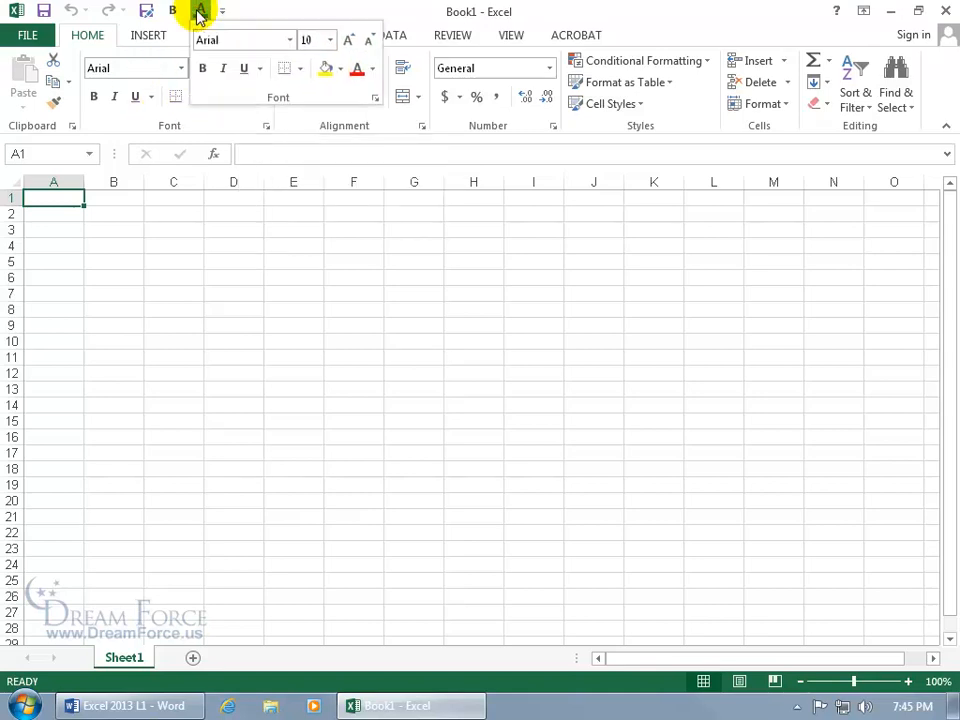
# Add the Font group's dialog launcher to the Quick Access Toolbar, and open and close Format Cells from it and from the ribbon
pyautogui.rightClick(268, 130)
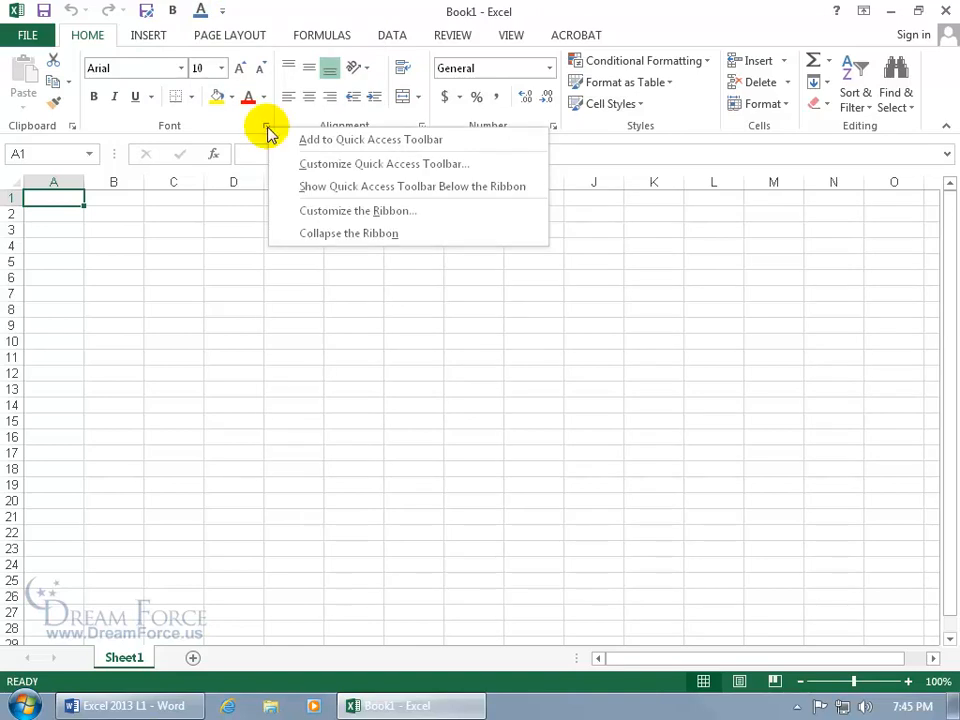
pyautogui.click(296, 140)
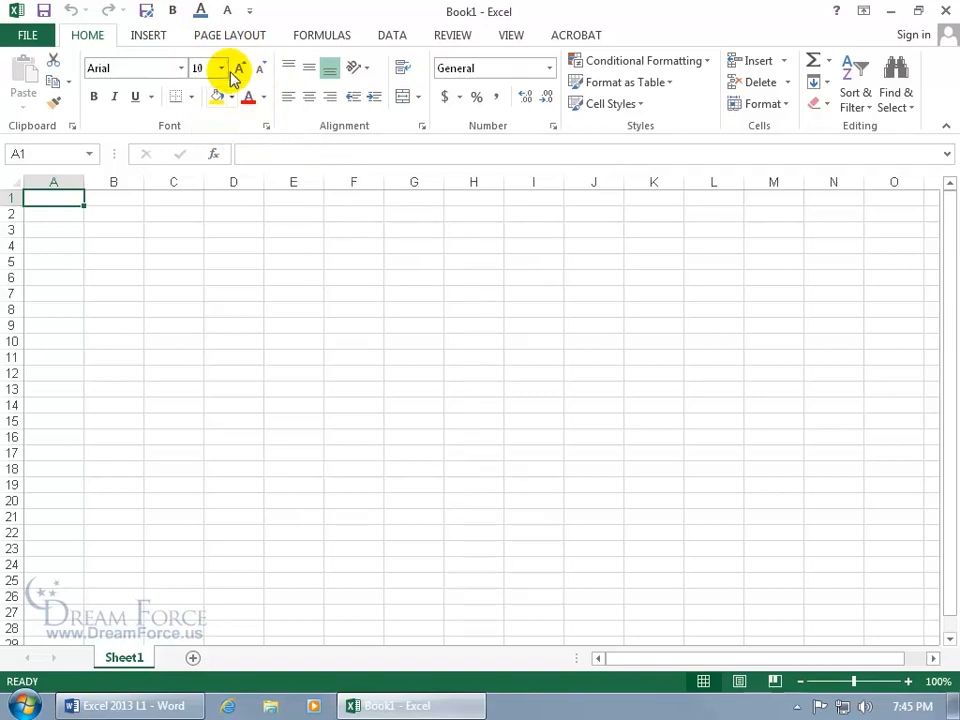
pyautogui.click(228, 17)
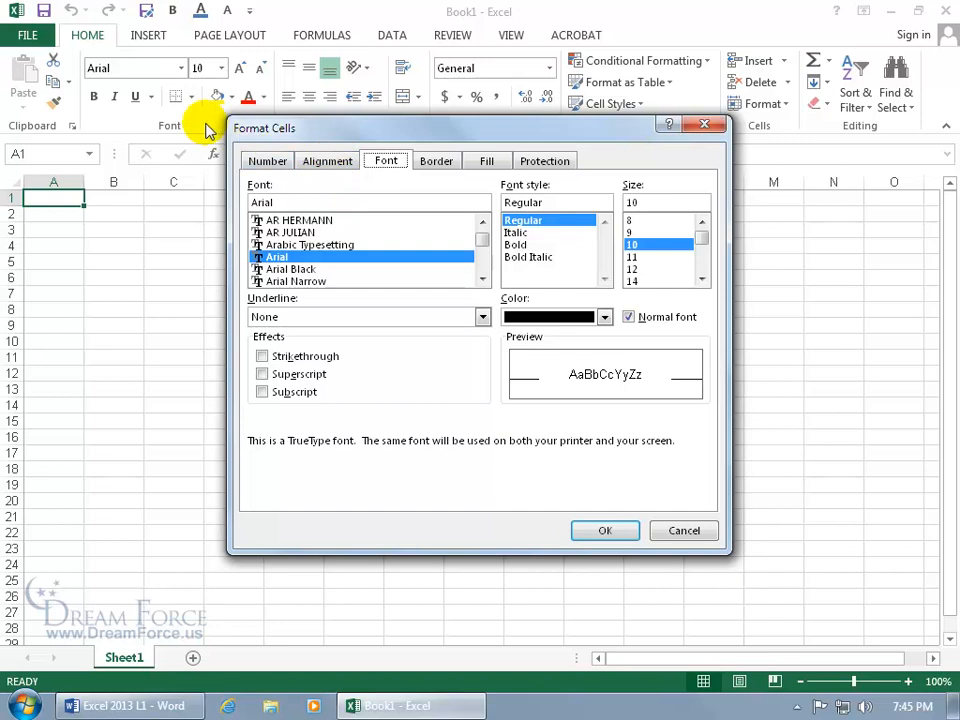
pyautogui.click(702, 126)
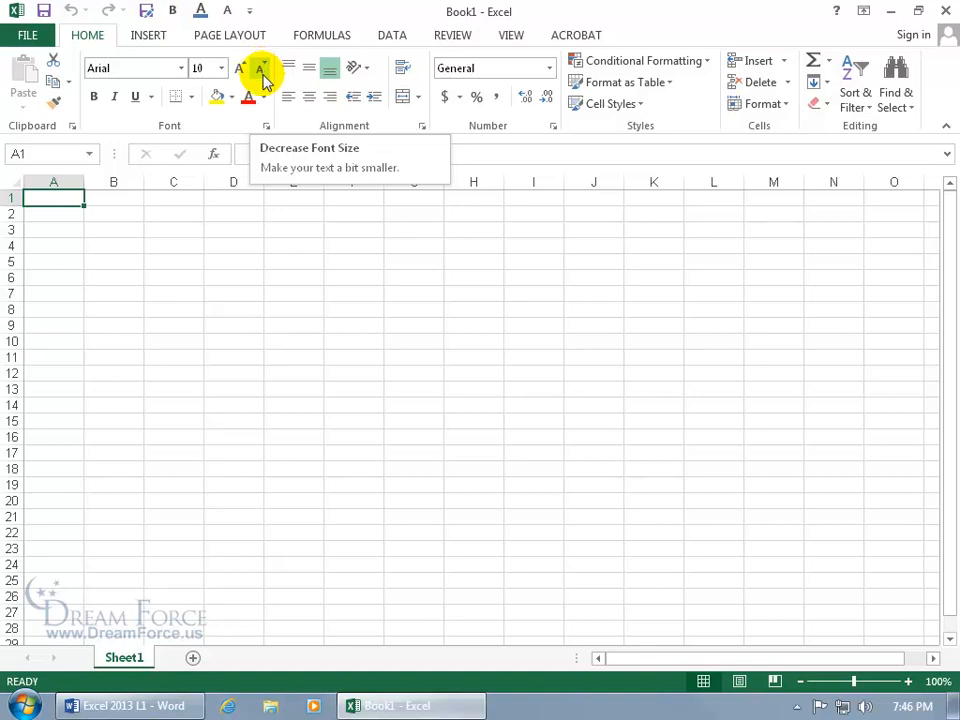
pyautogui.click(266, 127)
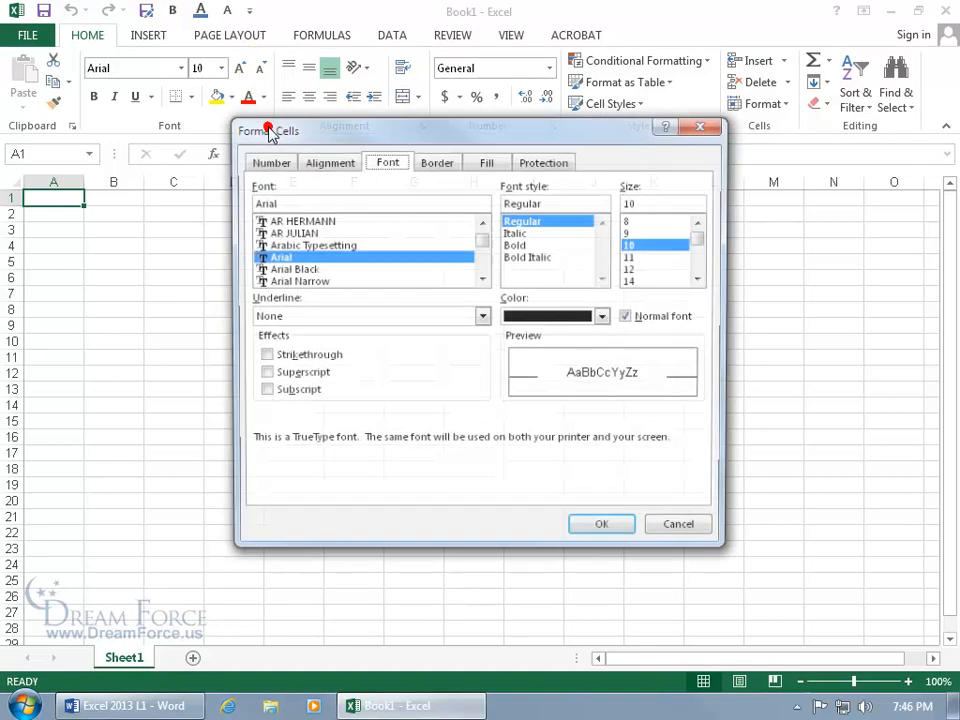
pyautogui.click(691, 131)
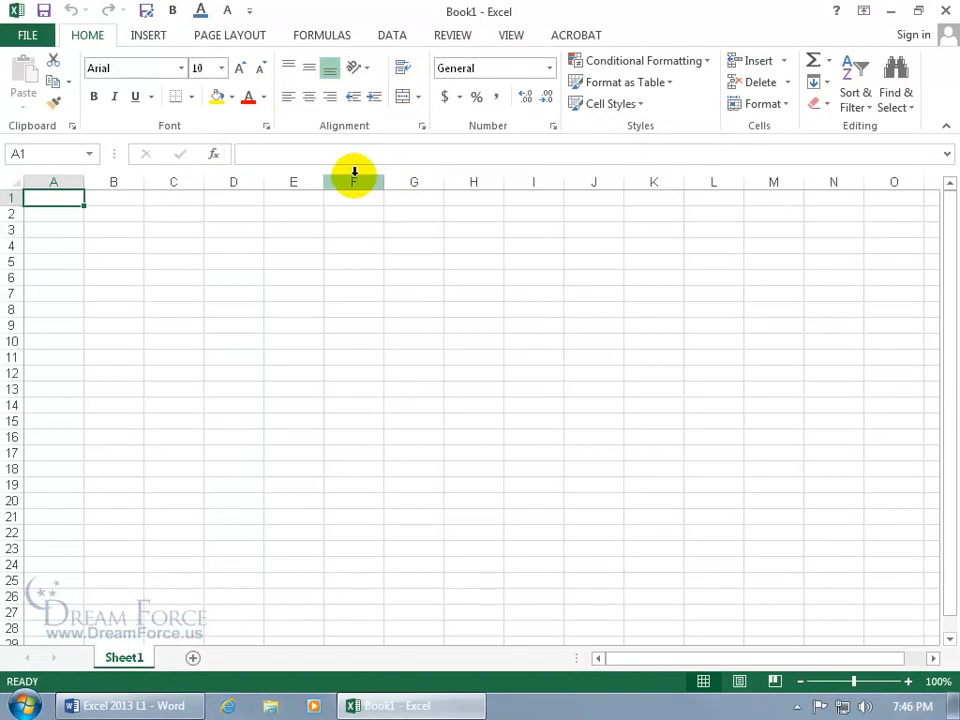
# Remove the Font dialog launcher, the Font group and Bold from the Quick Access Toolbar
pyautogui.rightClick(228, 11)
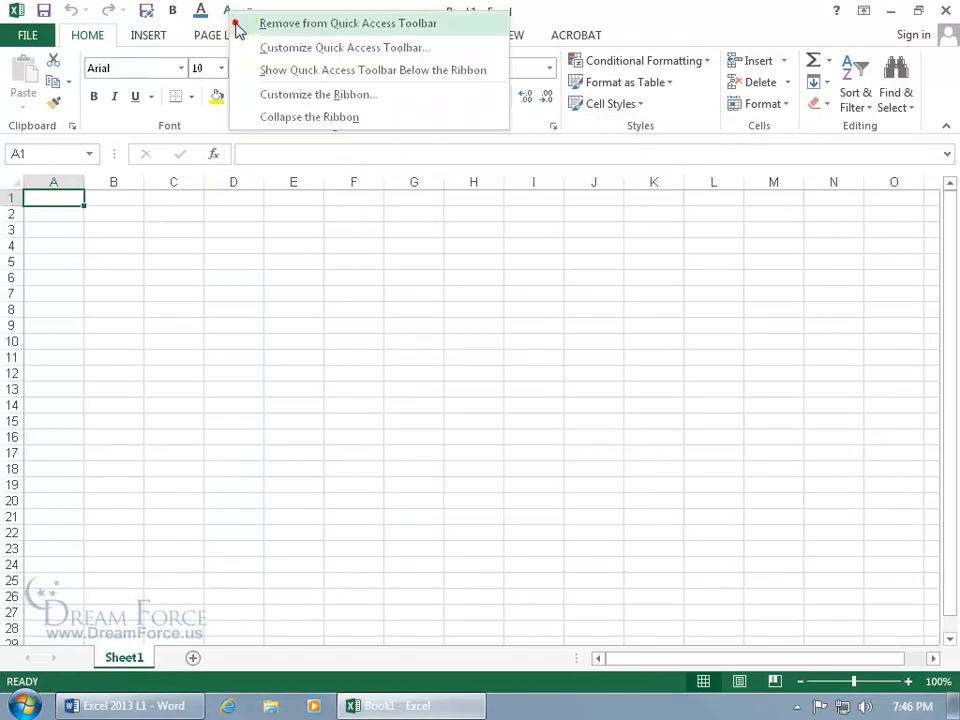
pyautogui.click(240, 24)
pyautogui.rightClick(204, 11)
pyautogui.click(216, 24)
pyautogui.rightClick(170, 11)
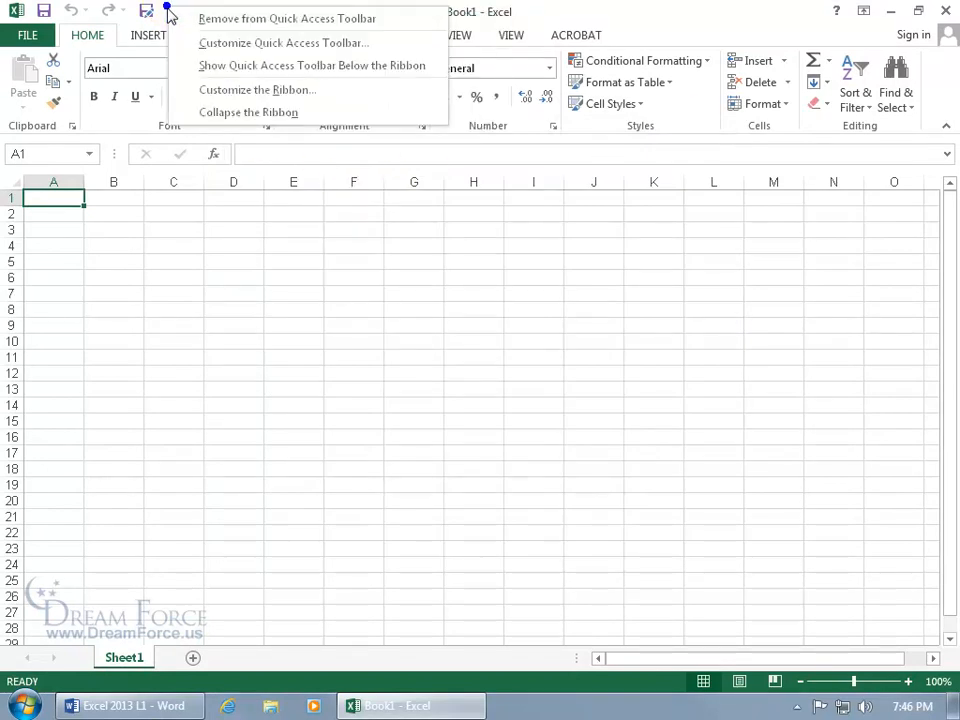
pyautogui.click(182, 21)
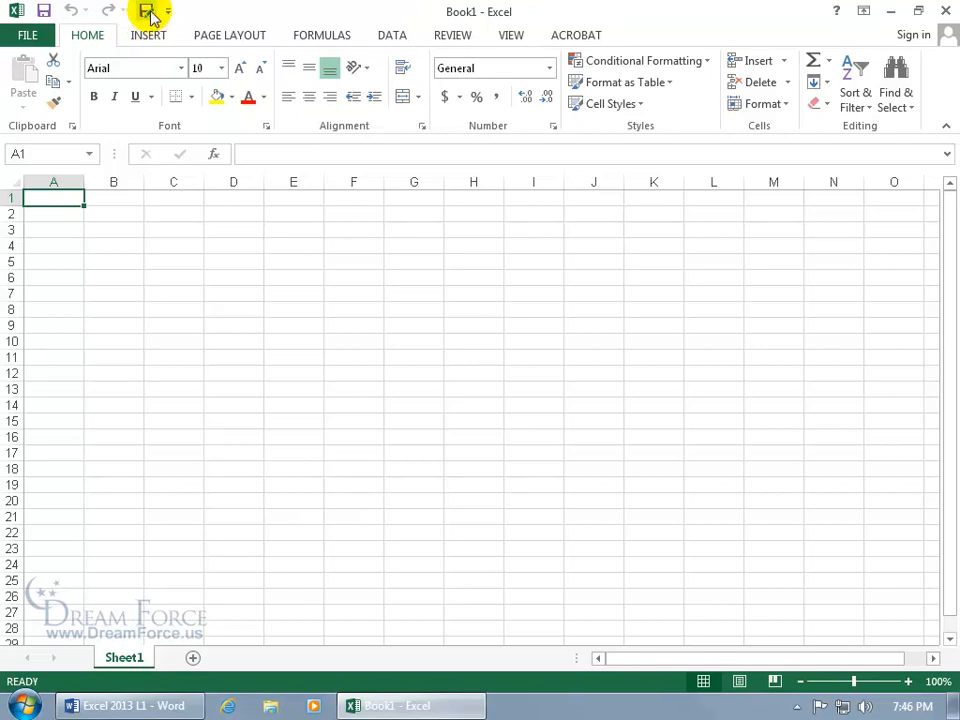
# Open and cancel the Save As dialog from the Quick Access Toolbar, and compare it with the Save As page in Backstage view
pyautogui.click(148, 11)
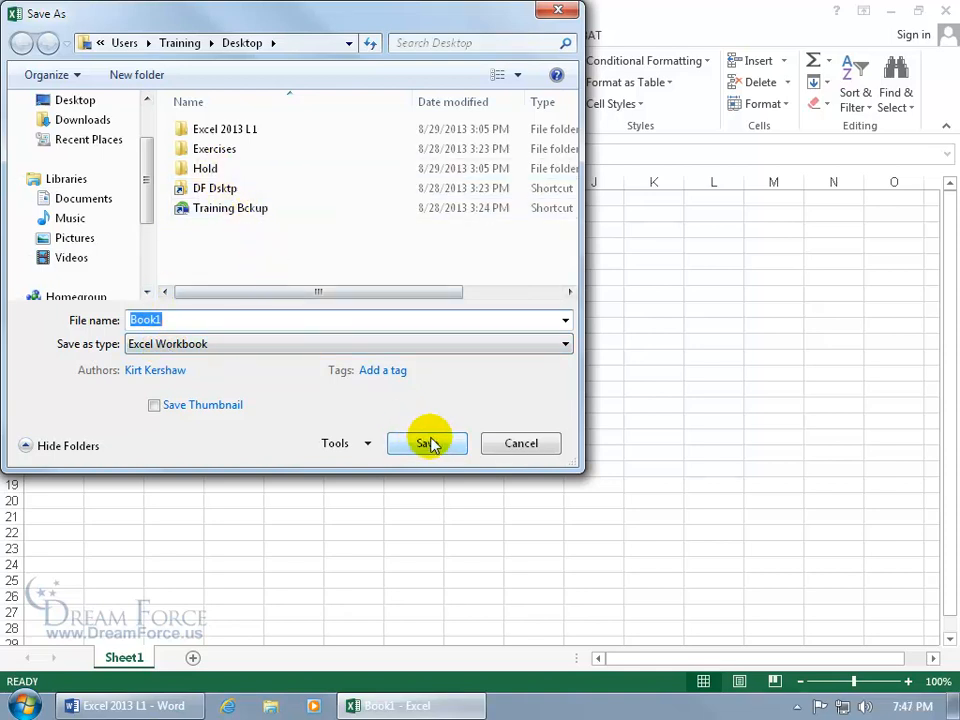
pyautogui.click(522, 443)
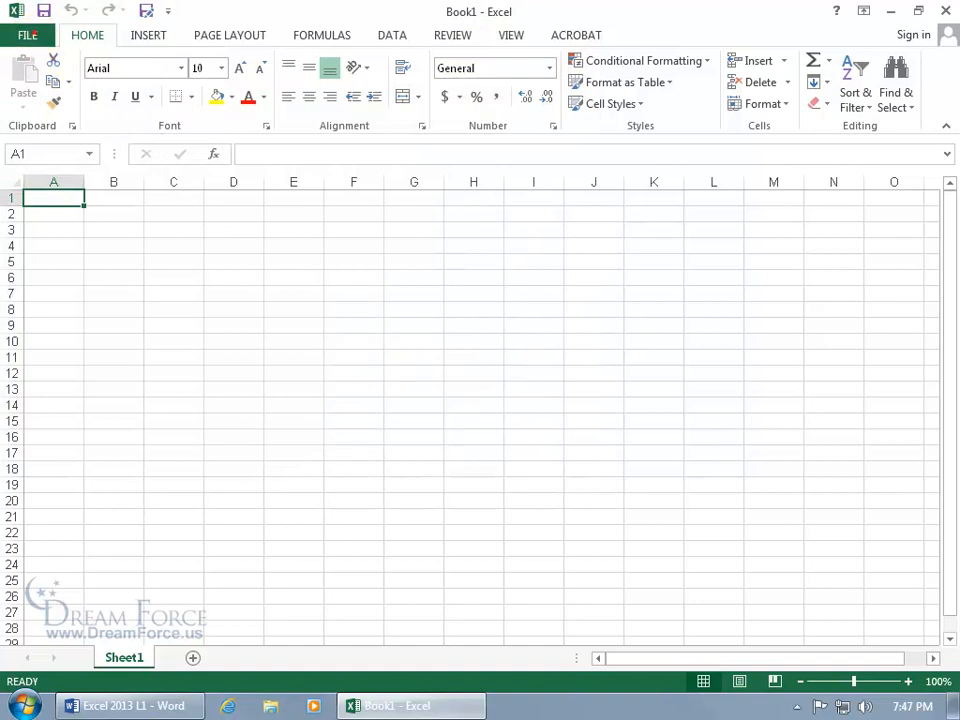
pyautogui.click(36, 37)
pyautogui.click(42, 222)
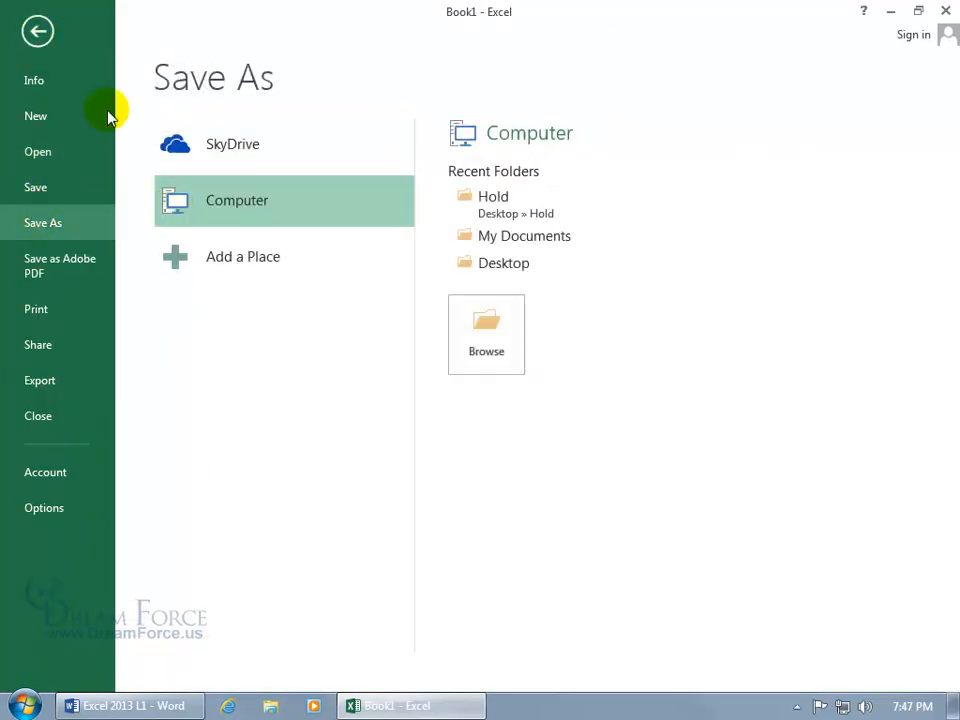
pyautogui.click(38, 30)
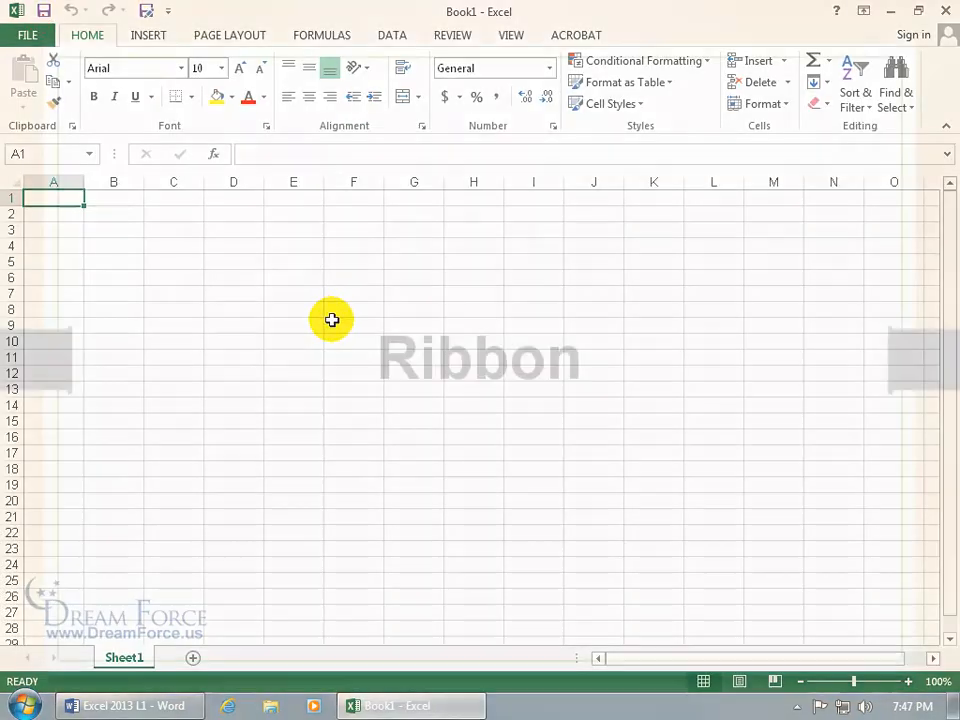
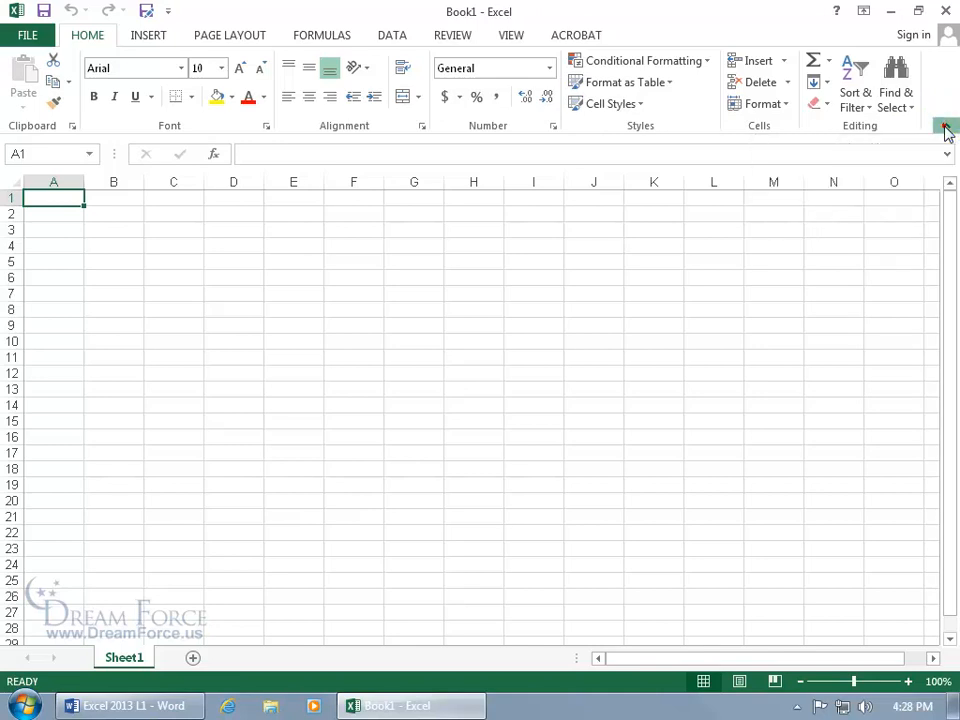
# Collapse the ribbon to its tab names, and temporarily show the Home commands before hiding them again
pyautogui.click(946, 131)
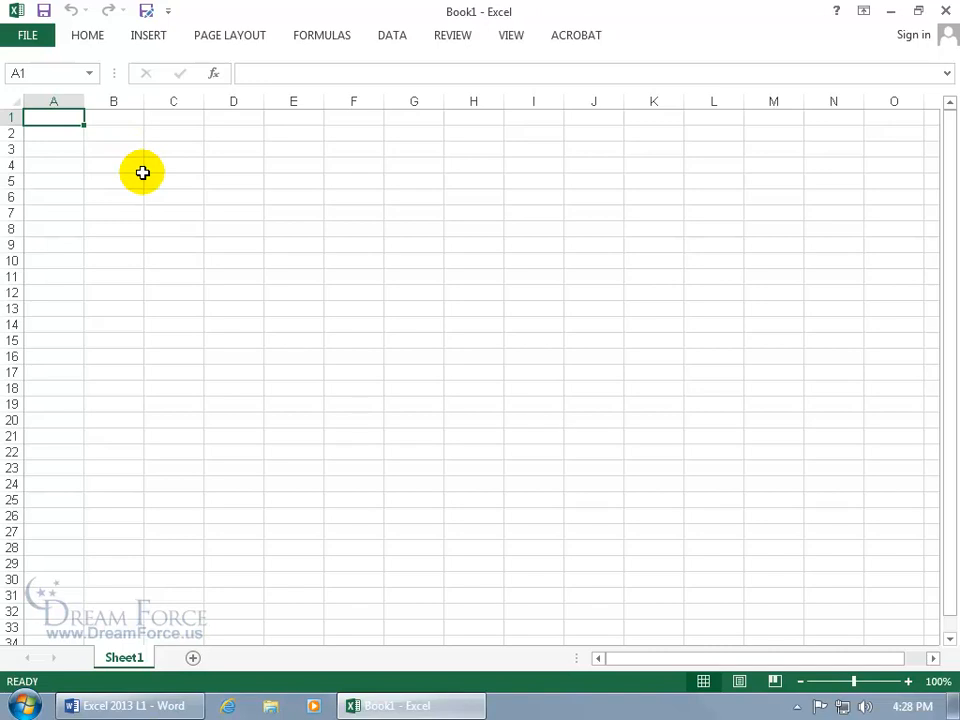
pyautogui.click(88, 38)
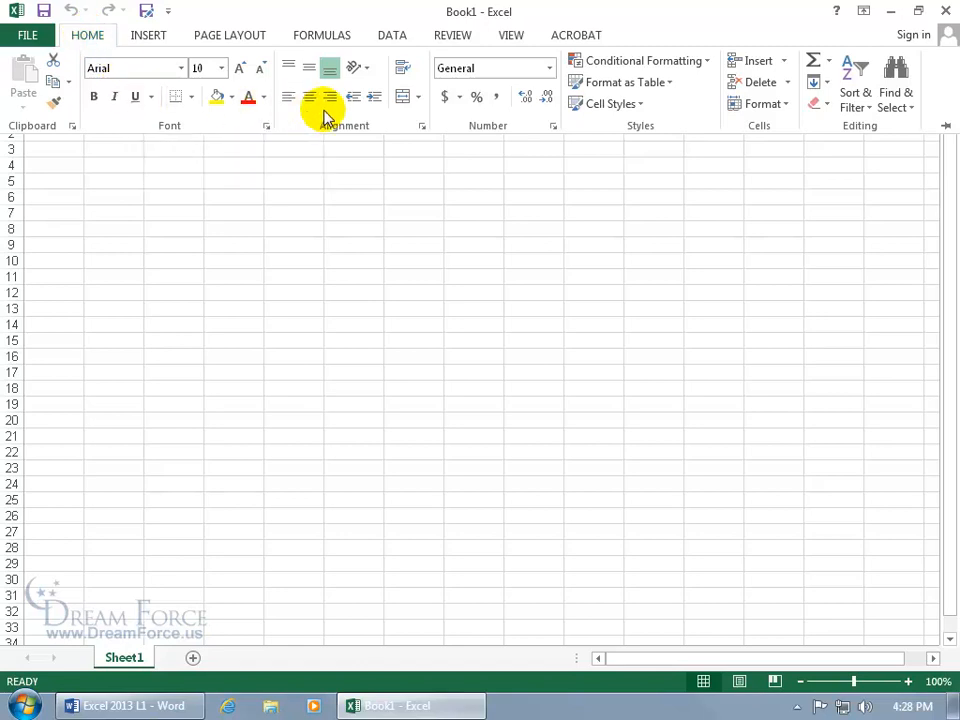
pyautogui.click(422, 272)
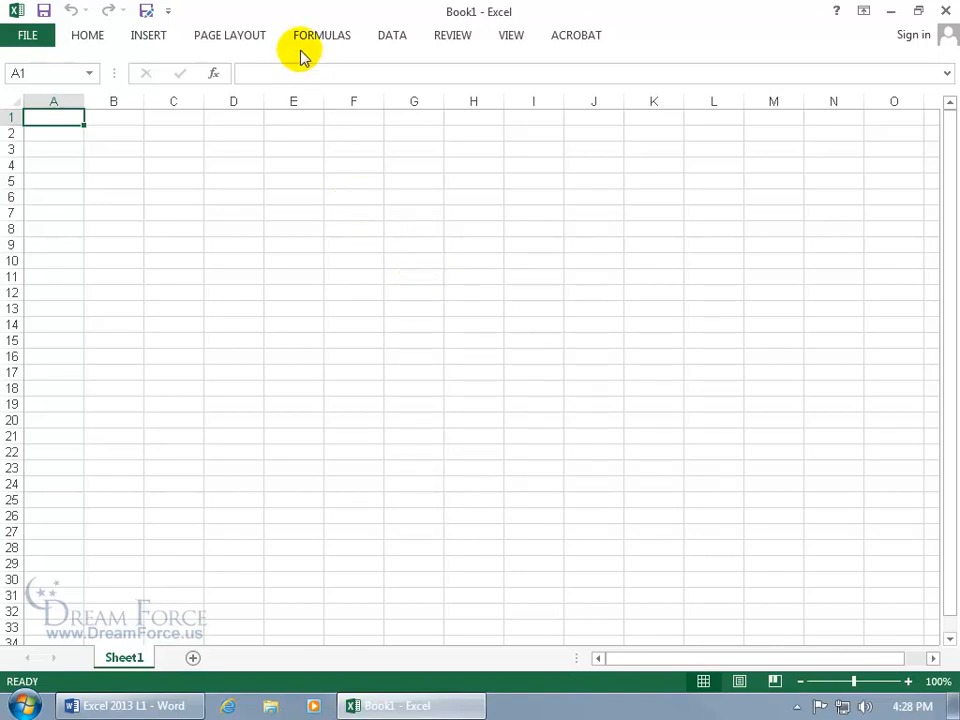
# Expand the formula bar and collapse it again
pyautogui.click(947, 75)
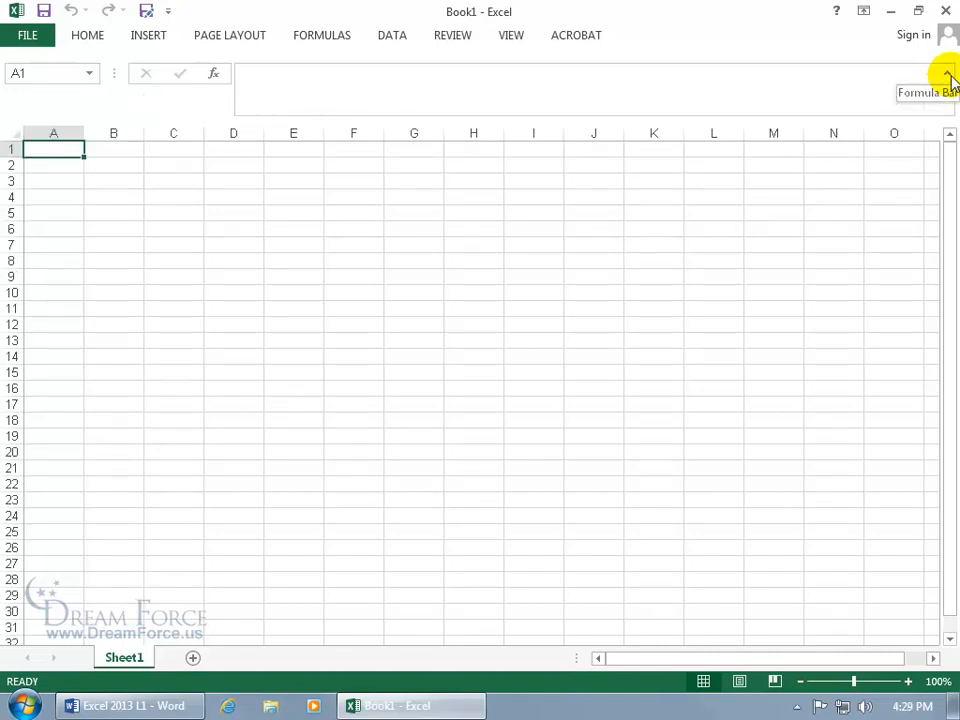
pyautogui.click(947, 76)
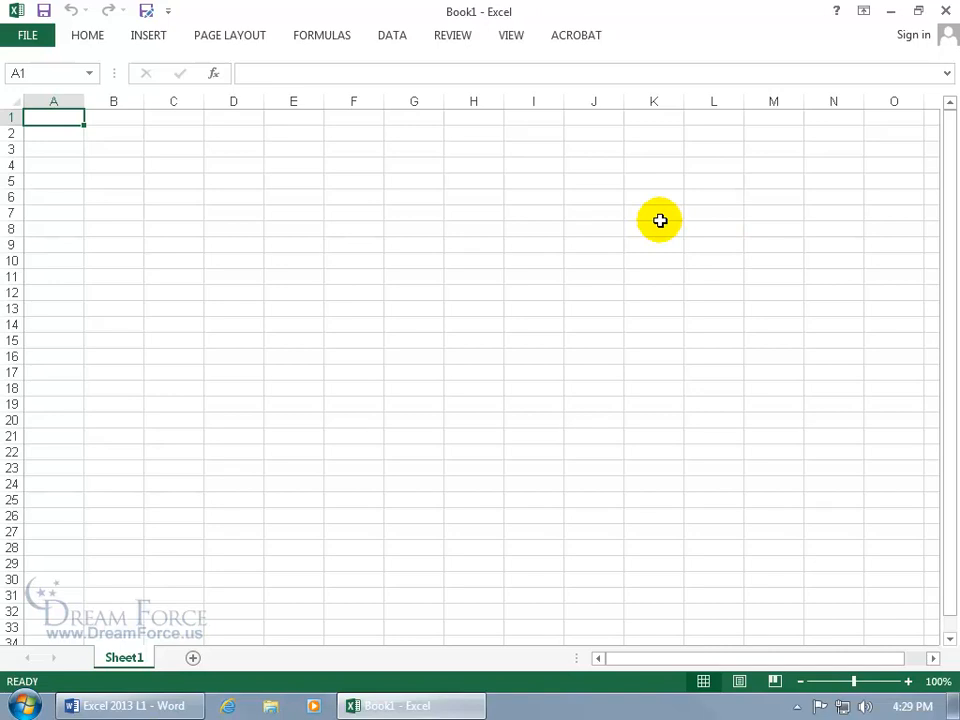
# Restore the full ribbon with its Home commands and collapse it to tab names again, two times in a row
pyautogui.hotkey('ctrl', 'F1')
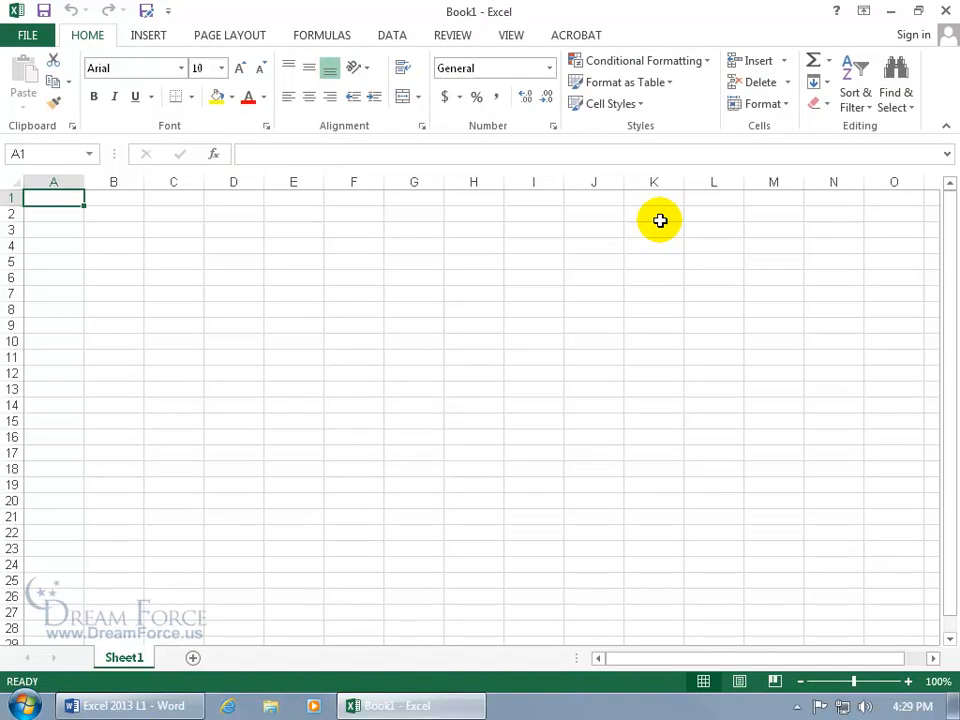
pyautogui.hotkey('ctrl', 'F1')
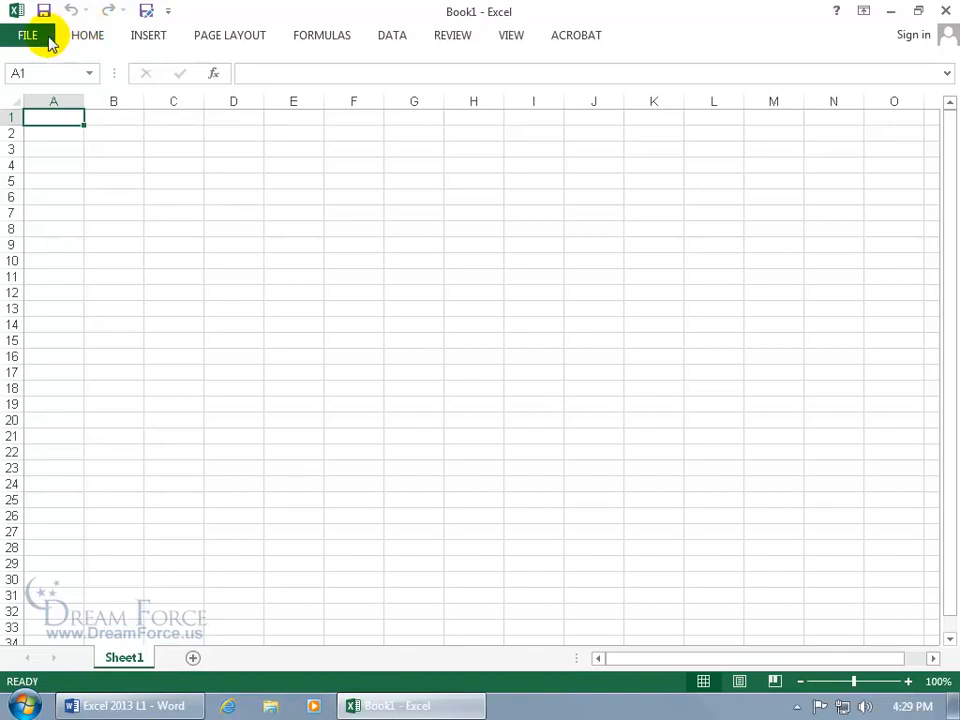
pyautogui.click(85, 35)
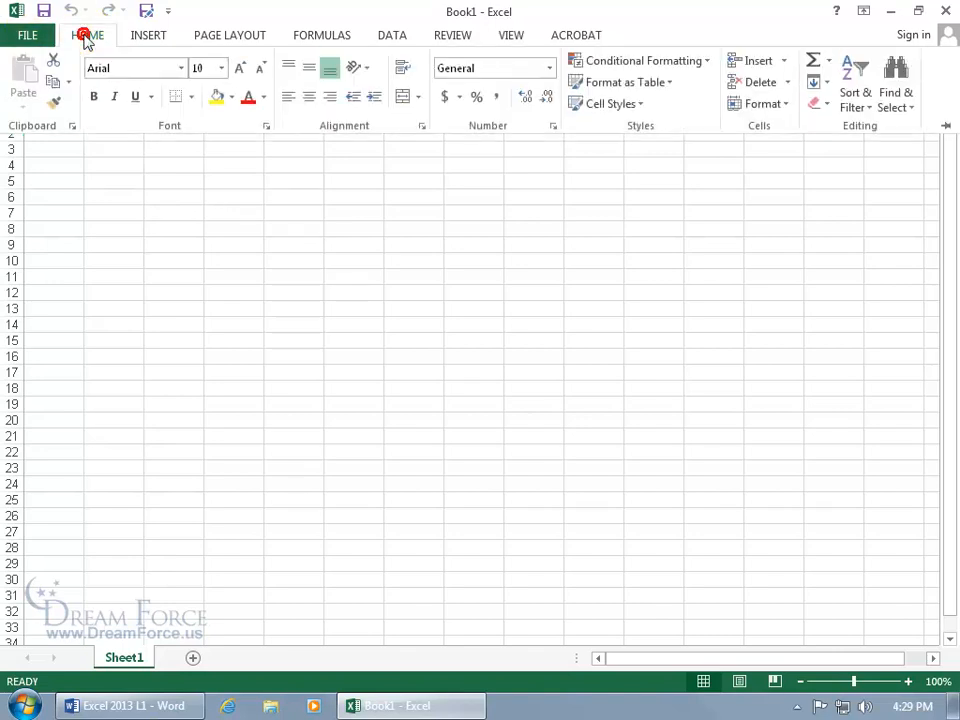
pyautogui.click(86, 36)
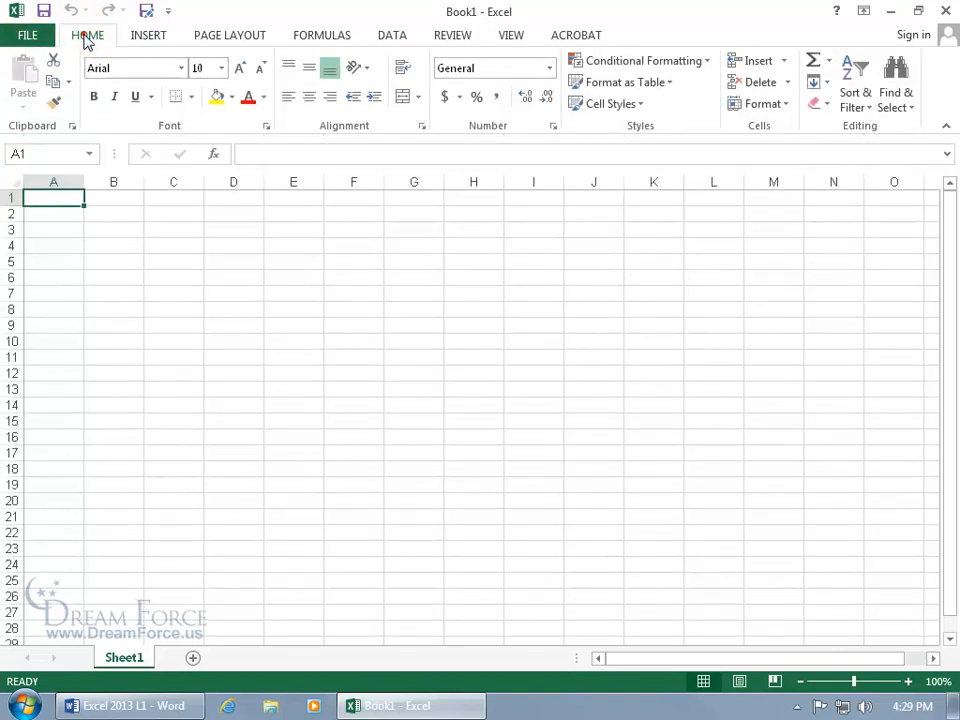
pyautogui.doubleClick(87, 38)
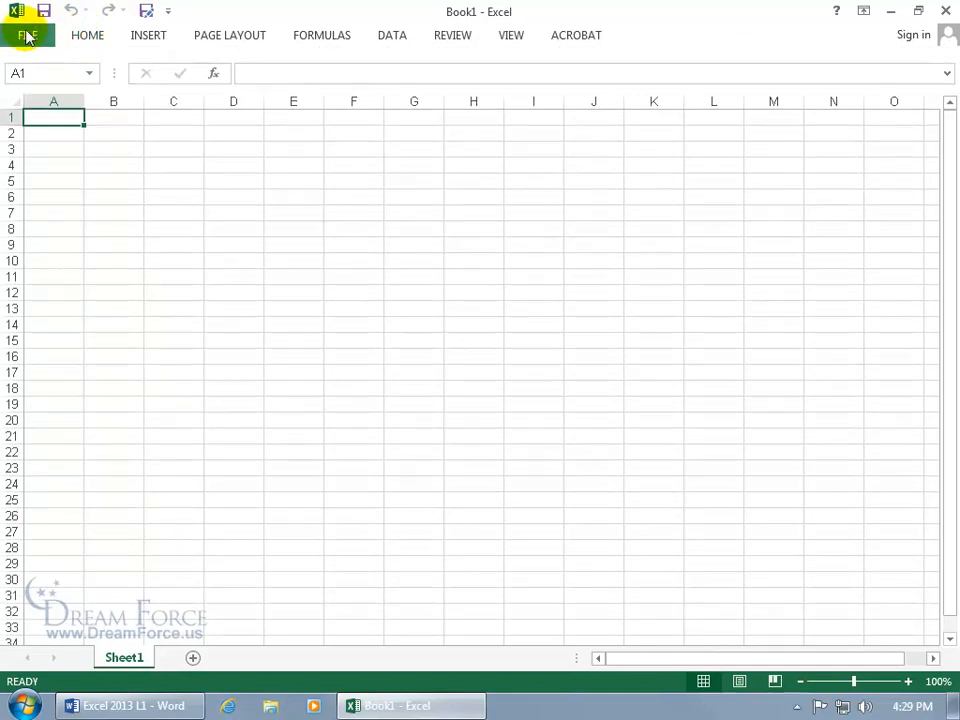
# Expand the ribbon with its Insert commands and collapse it to tab names again
pyautogui.click(27, 36)
pyautogui.click(27, 36)
pyautogui.click(150, 36)
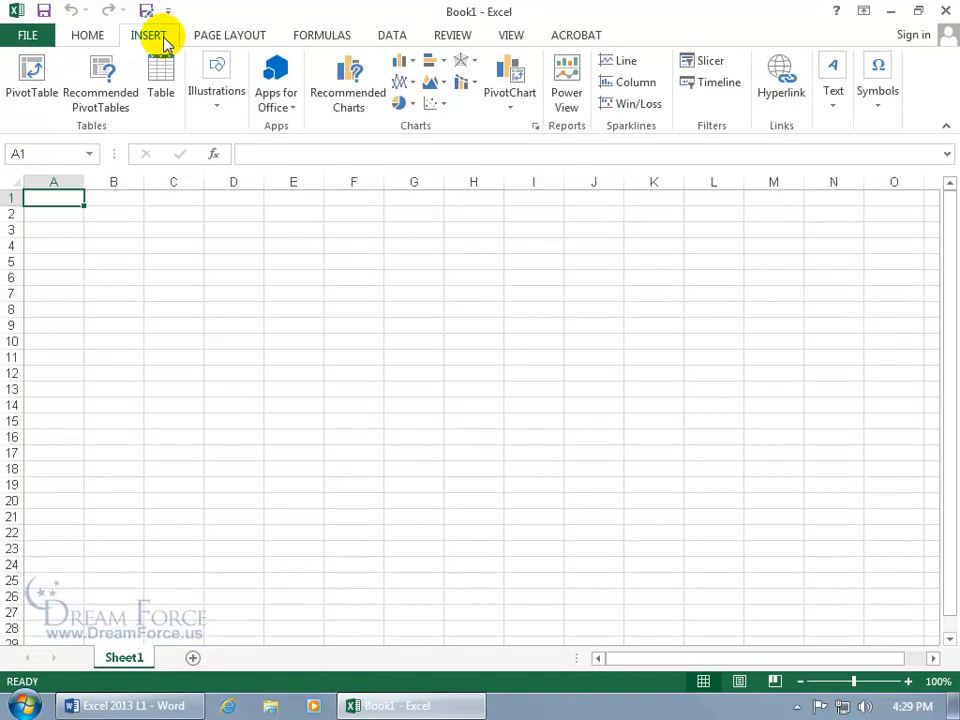
pyautogui.doubleClick(152, 40)
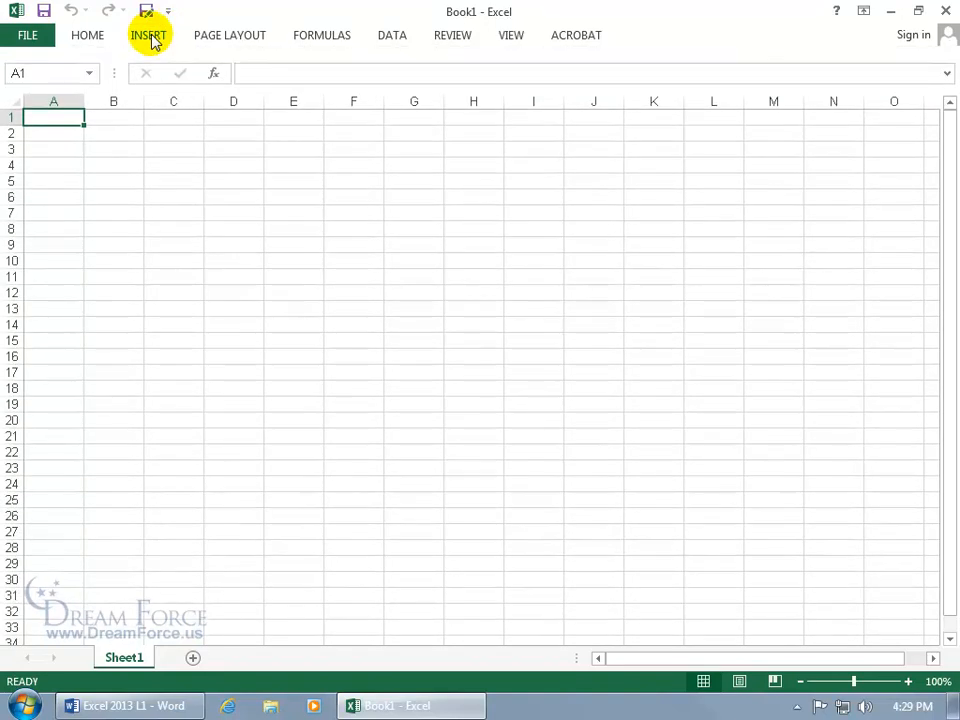
# Set the ribbon display to Show Tabs and Commands, and switch it back to Show Tabs
pyautogui.click(864, 14)
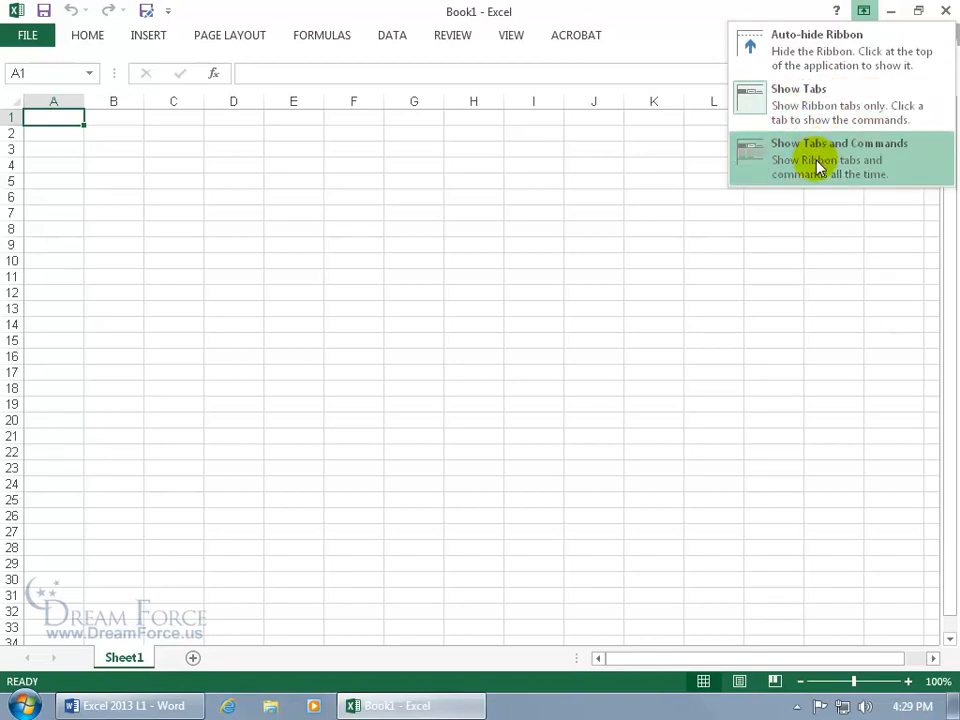
pyautogui.click(848, 165)
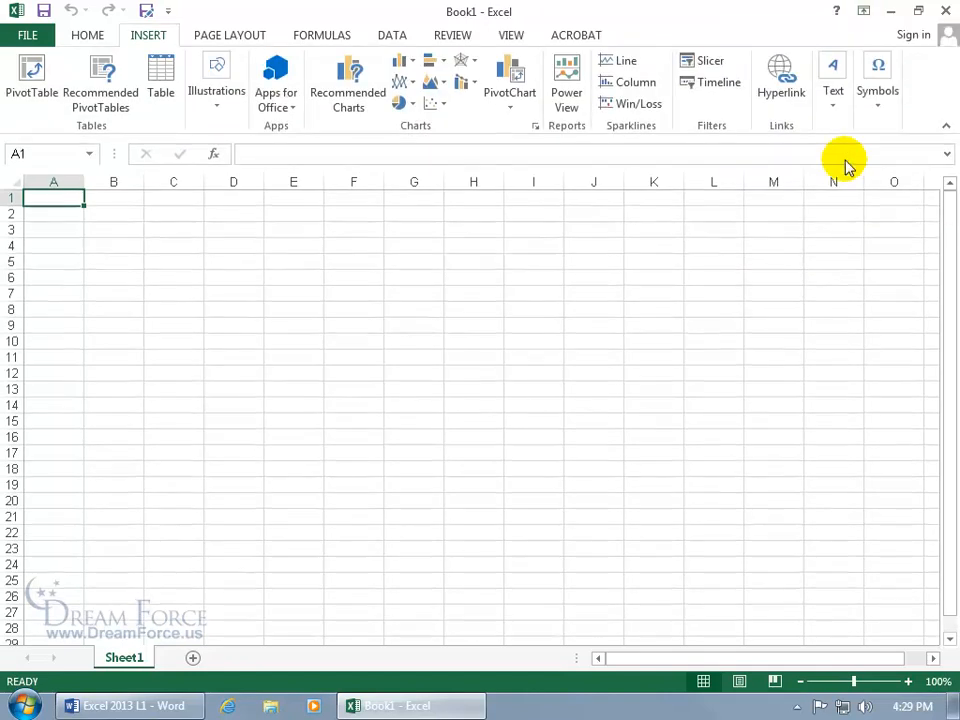
pyautogui.click(864, 11)
pyautogui.click(849, 88)
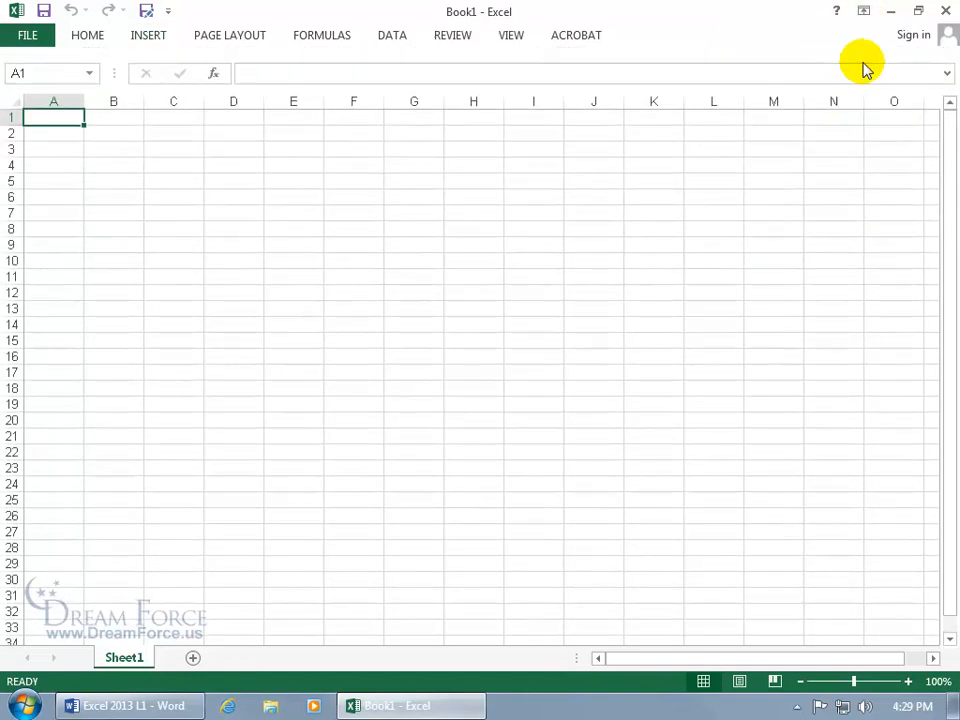
# Set the ribbon display to Auto-hide Ribbon, and temporarily reveal the hidden ribbon twice
pyautogui.click(865, 11)
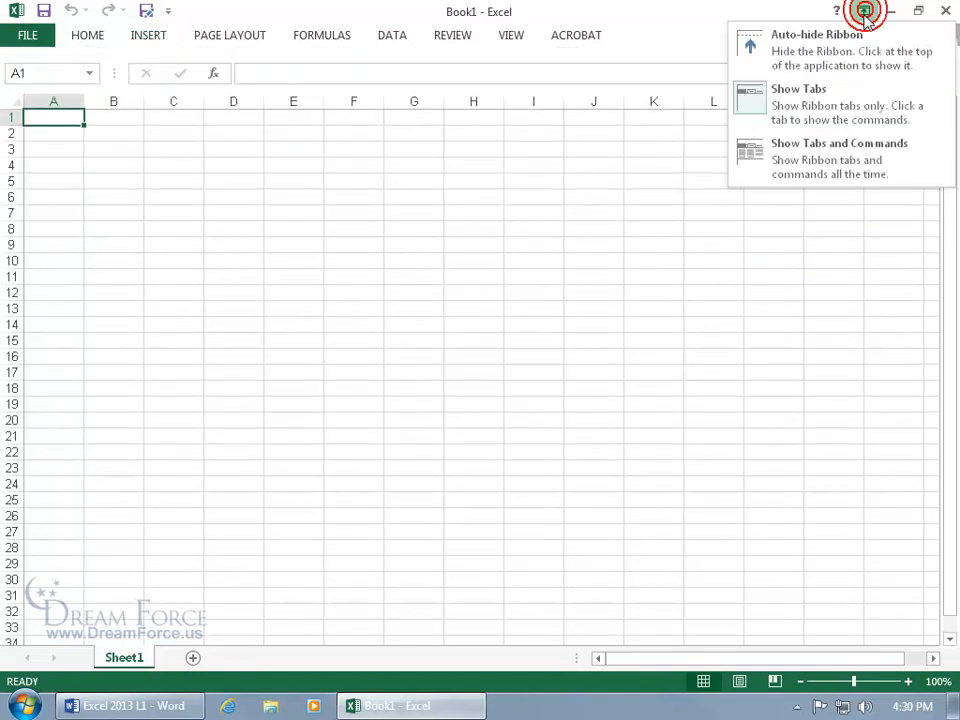
pyautogui.click(835, 66)
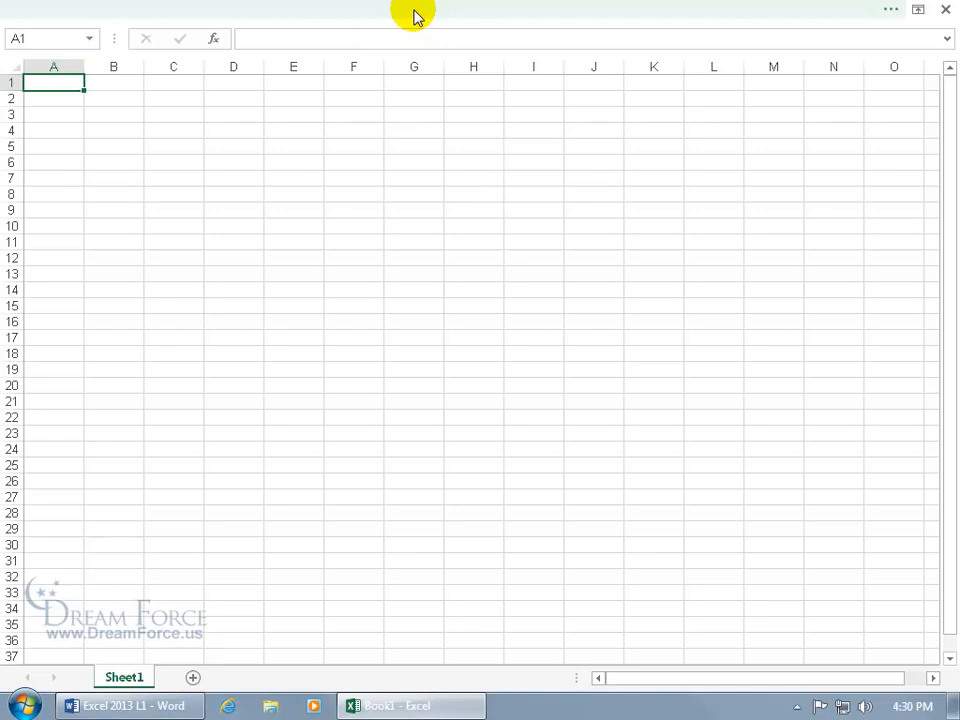
pyautogui.click(417, 16)
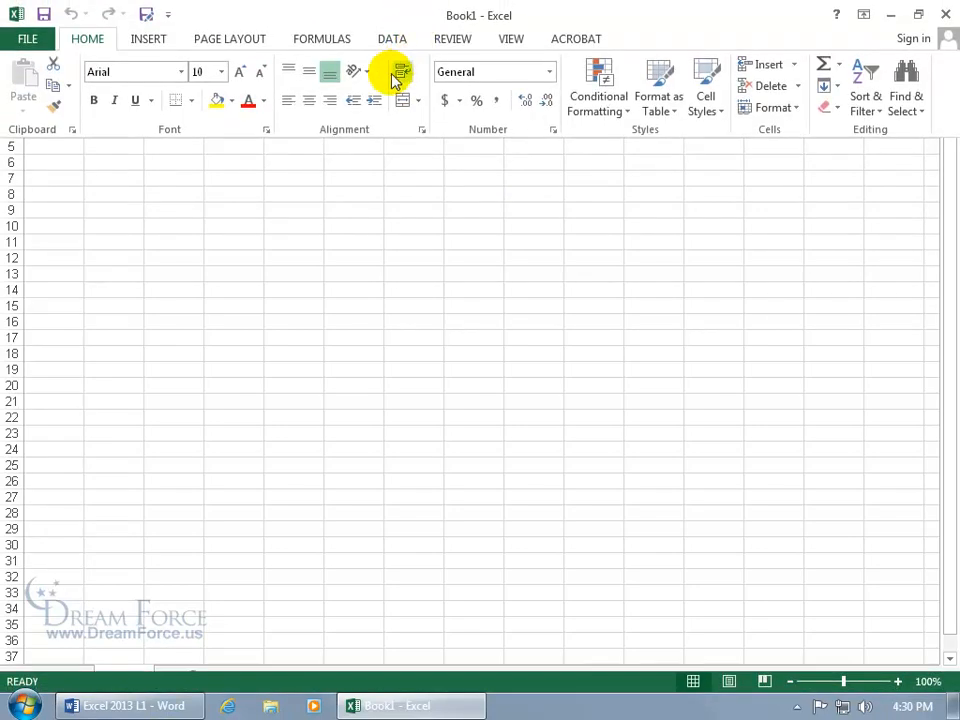
pyautogui.click(407, 208)
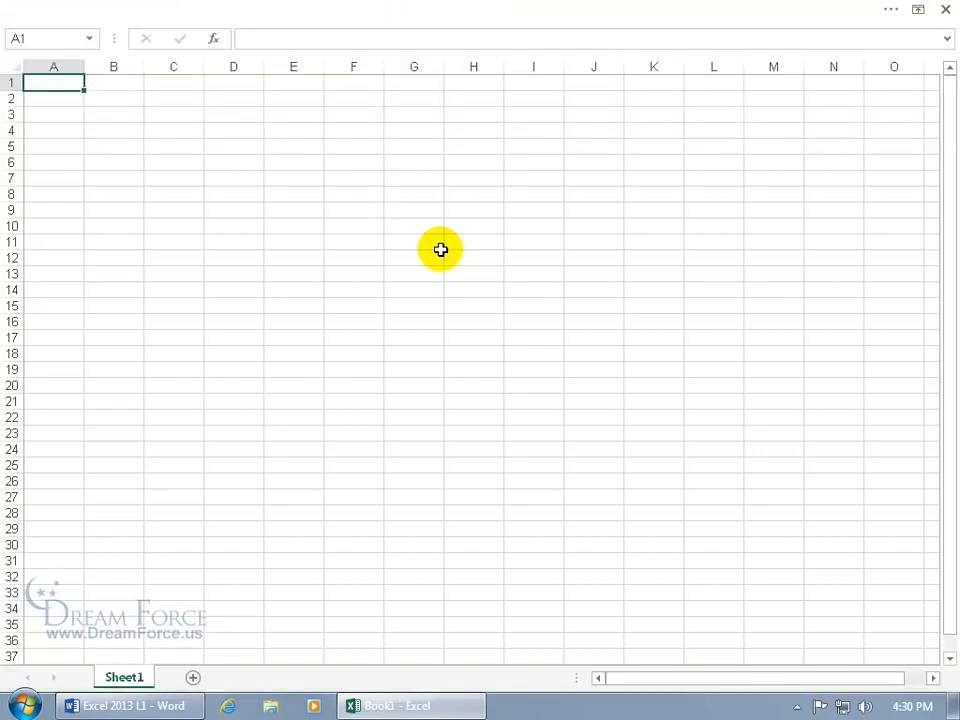
pyautogui.click(296, 15)
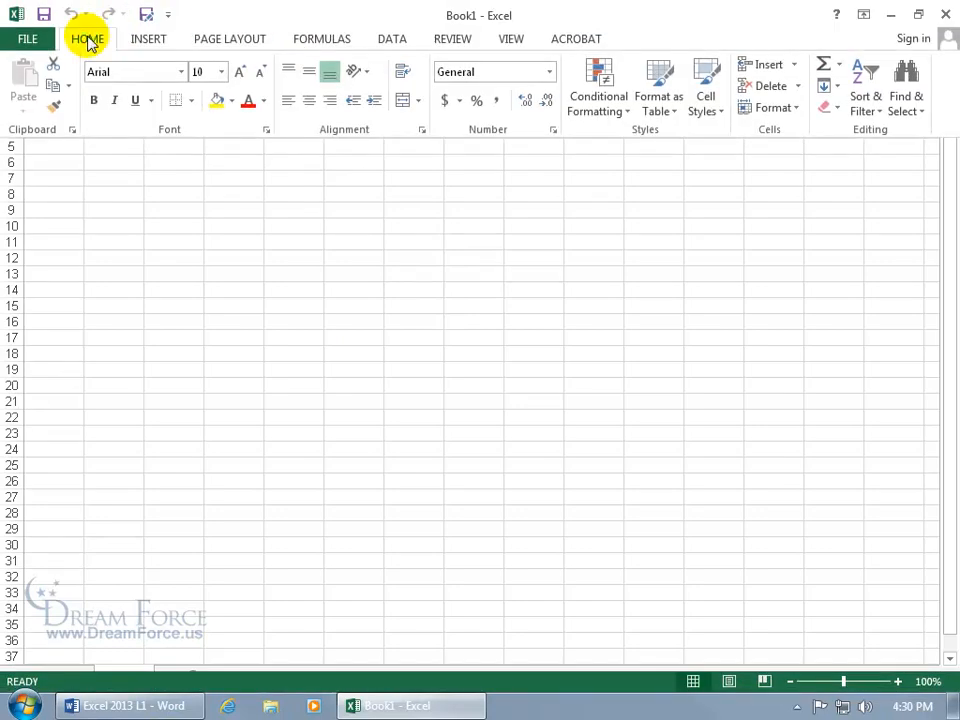
# Switch the ribbon display to Show Tabs, restore the full ribbon with its Home commands, and return to cell A1
pyautogui.click(863, 15)
pyautogui.click(838, 104)
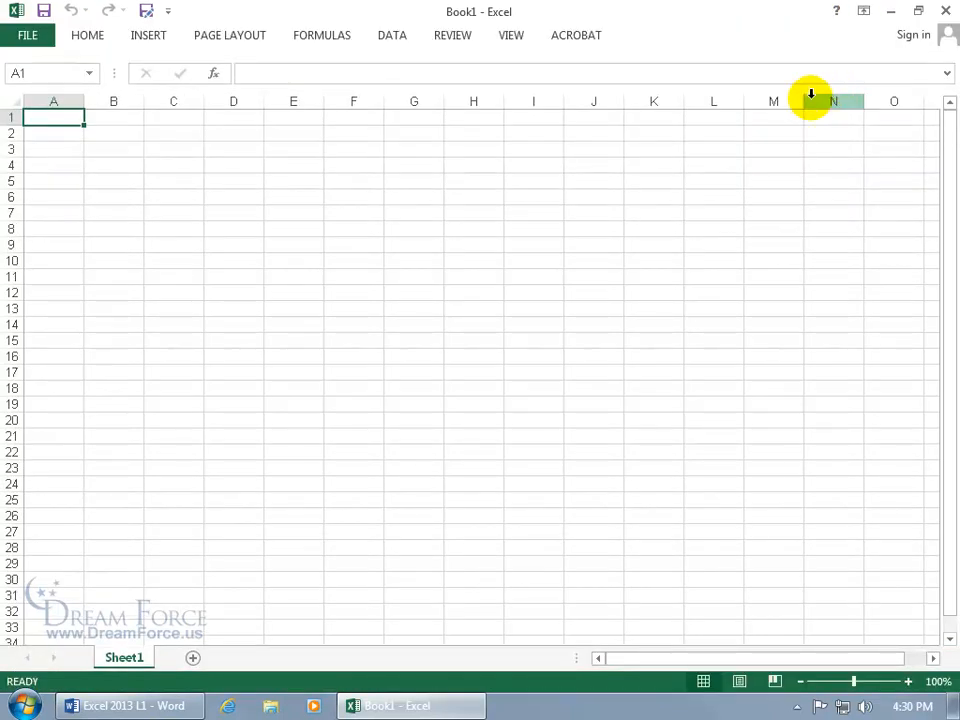
pyautogui.click(360, 172)
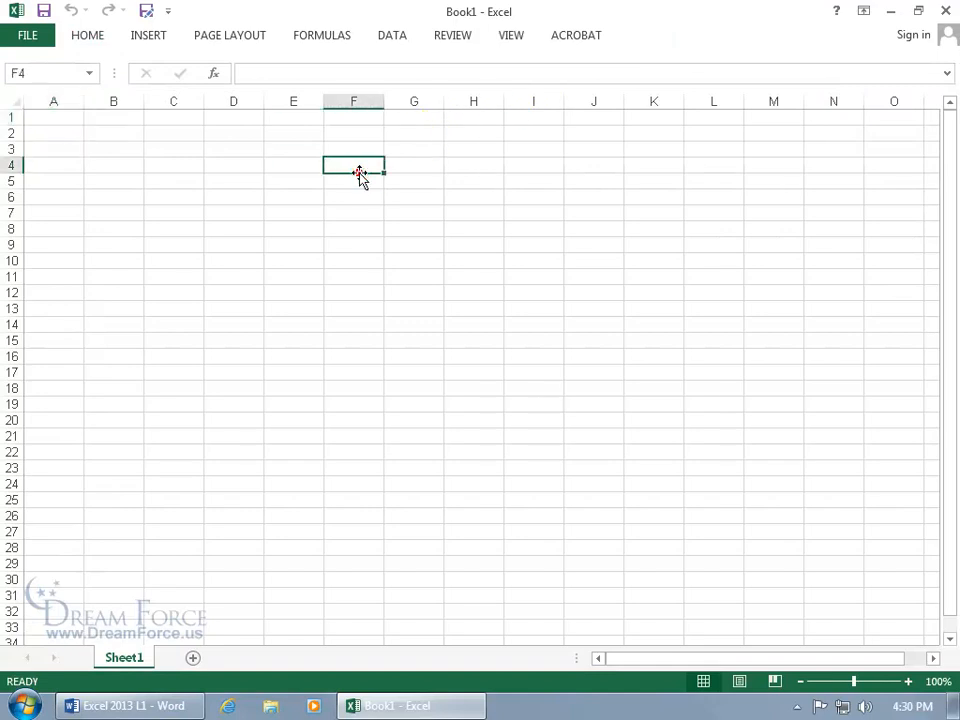
pyautogui.click(85, 37)
pyautogui.doubleClick(85, 37)
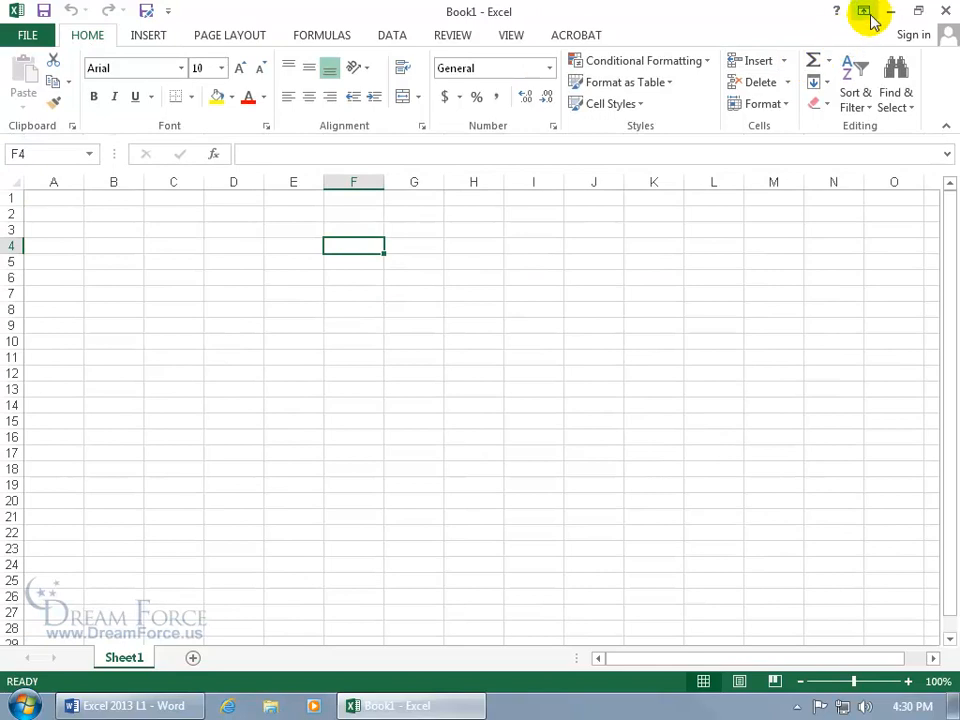
pyautogui.hotkey('ctrl', 'Home')
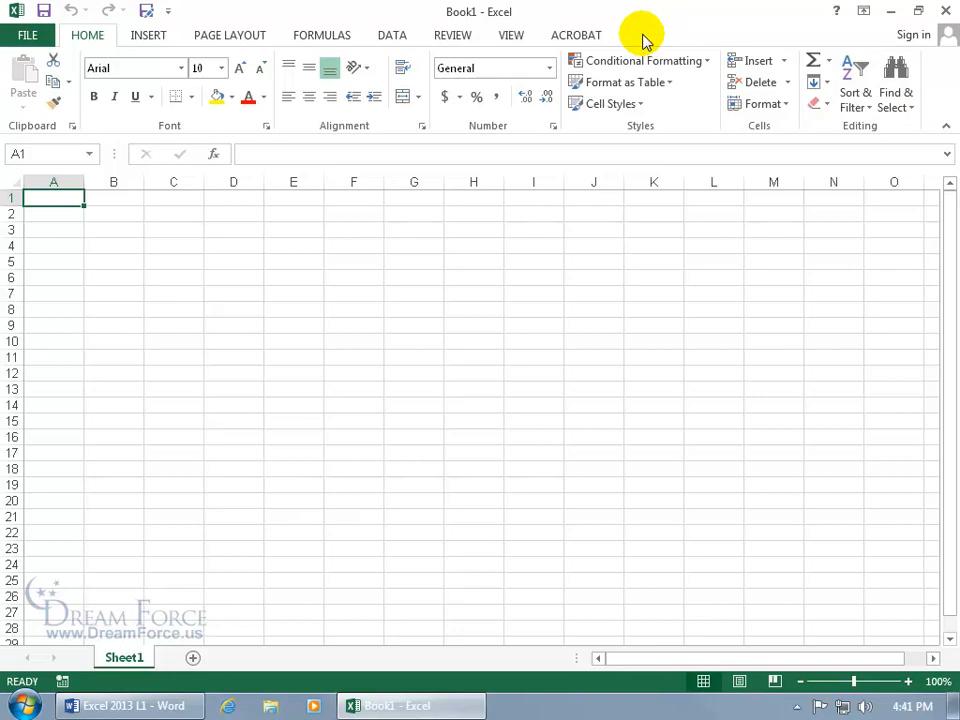
# View the Customize the Ribbon options and close them without making changes
pyautogui.rightClick(375, 98)
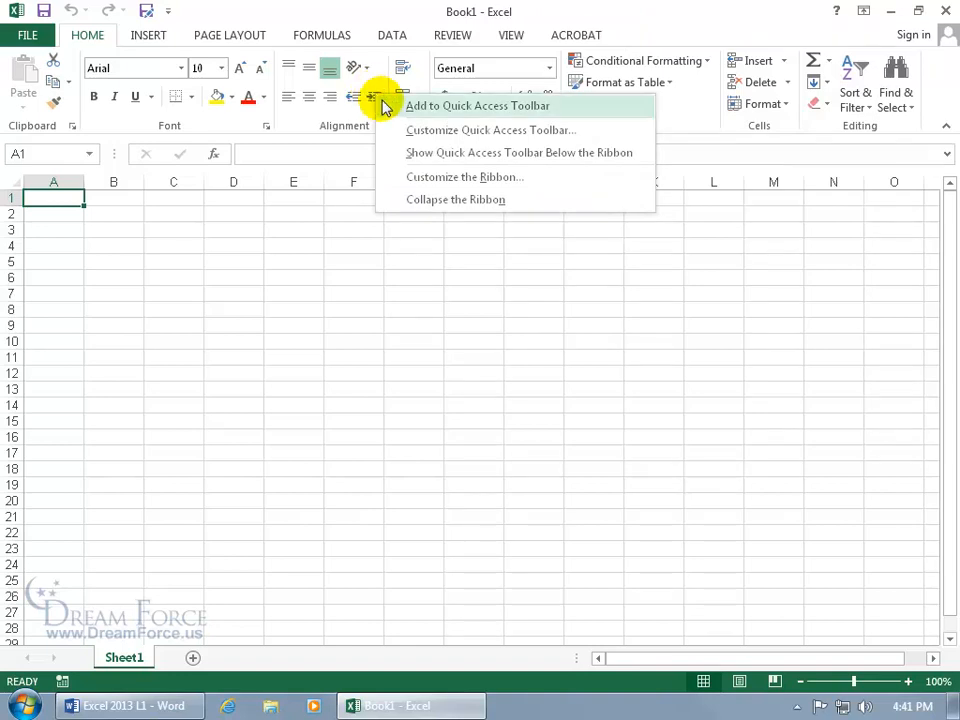
pyautogui.click(493, 186)
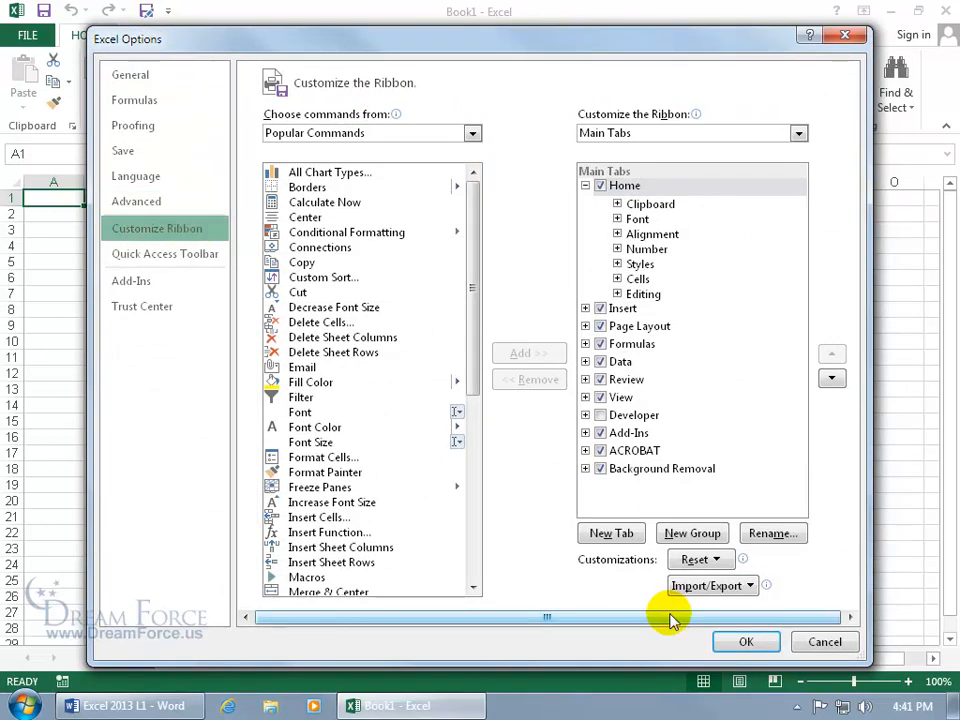
pyautogui.click(825, 641)
# Enable the Developer tab among the ribbon's main tabs in Excel Options
pyautogui.click(30, 34)
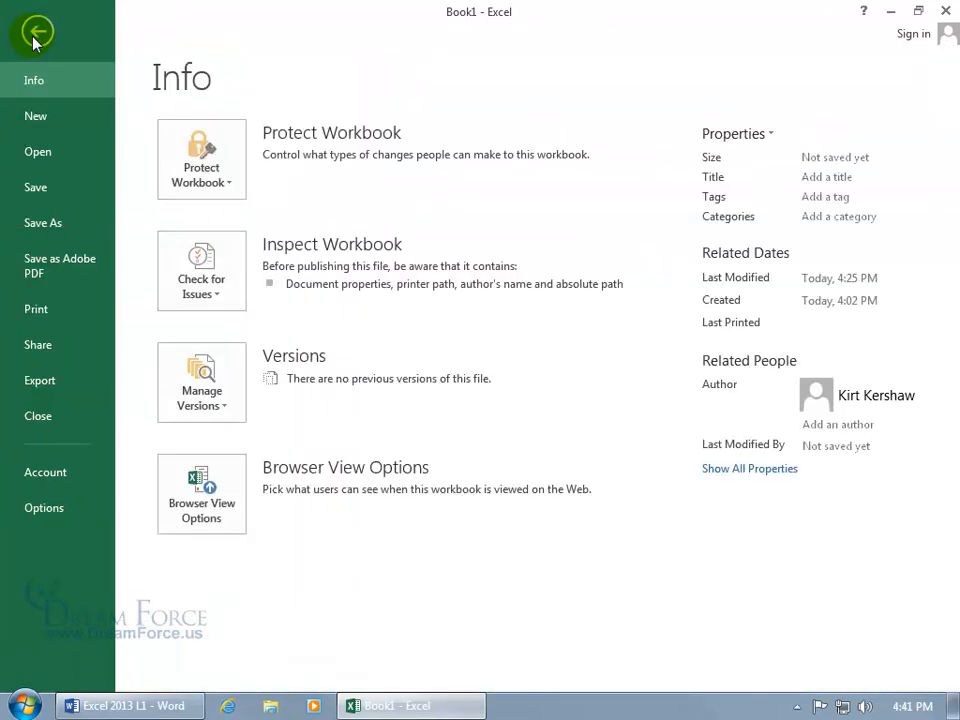
pyautogui.click(43, 515)
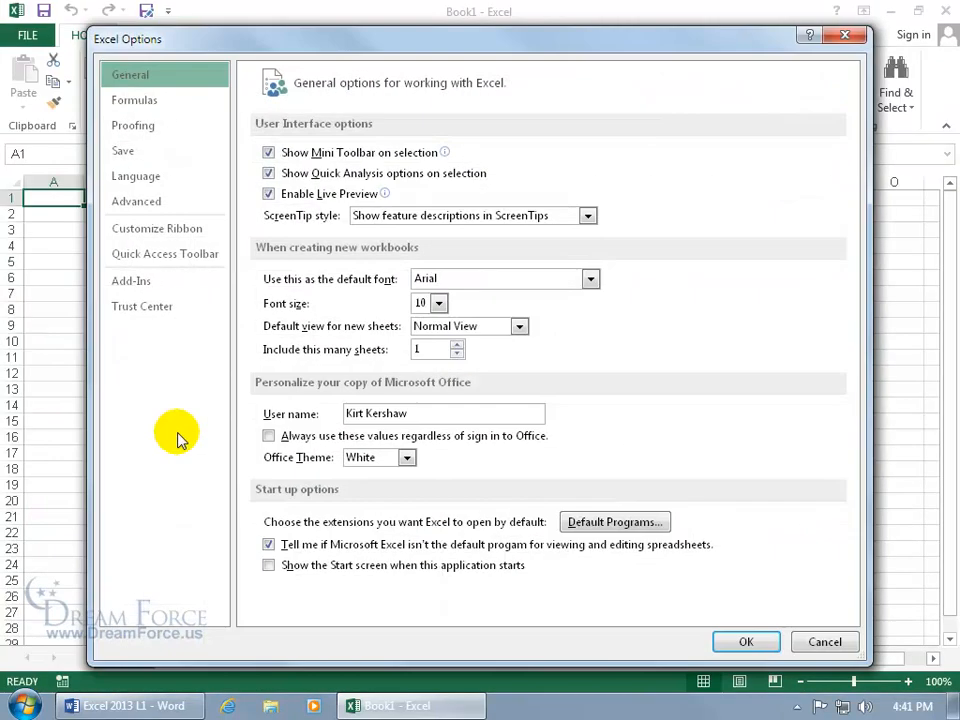
pyautogui.click(165, 229)
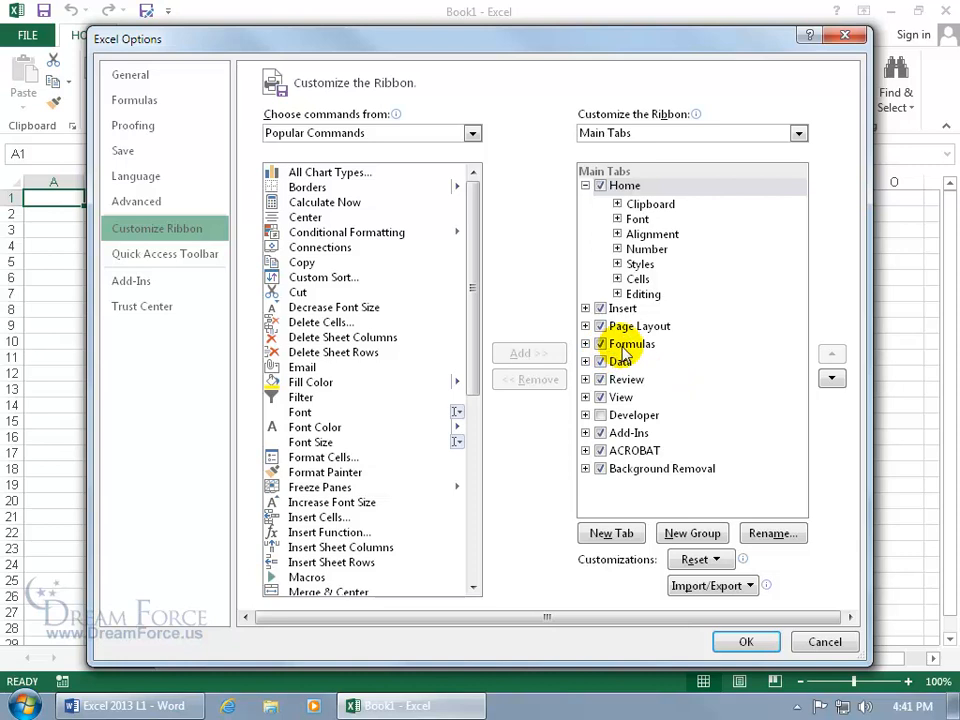
pyautogui.click(601, 416)
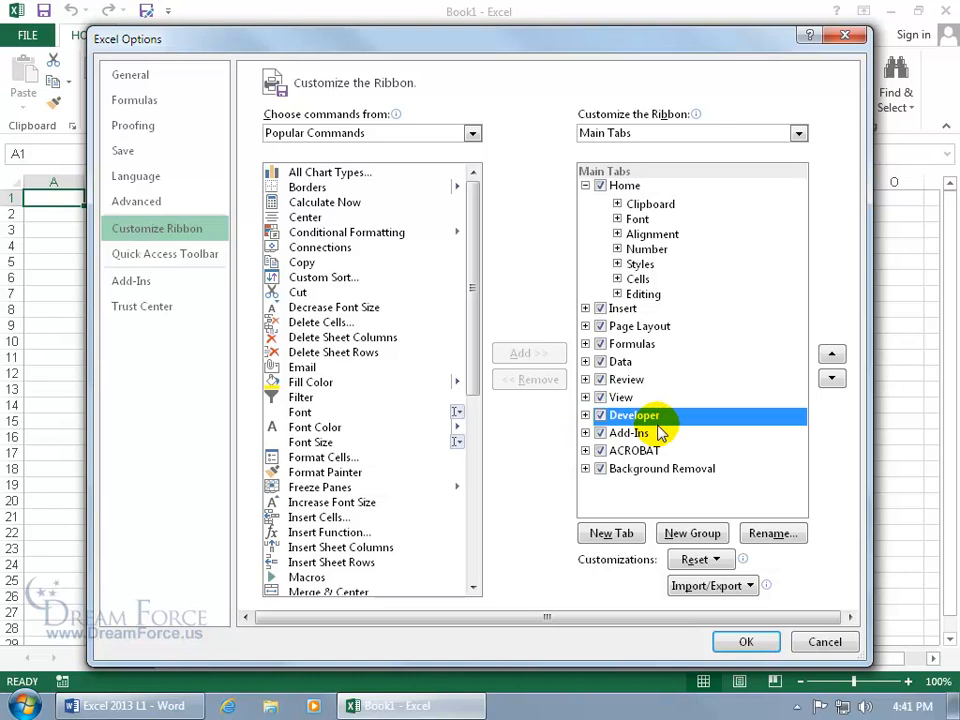
pyautogui.click(746, 641)
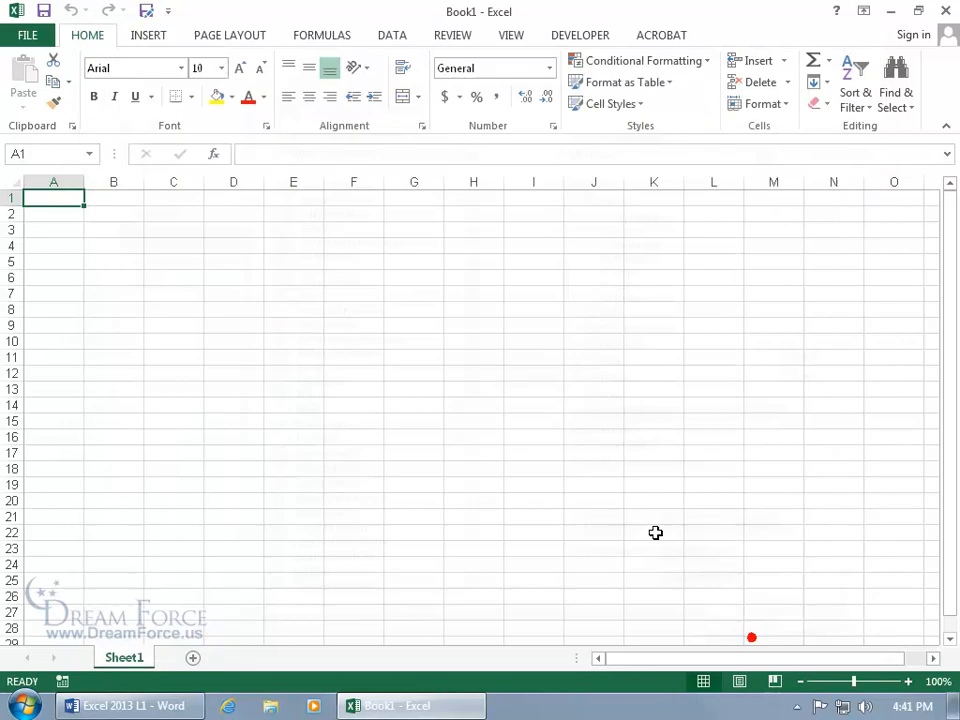
# Compare the macro commands in the Developer tab's Code group with the Macros options on the View tab
pyautogui.click(594, 38)
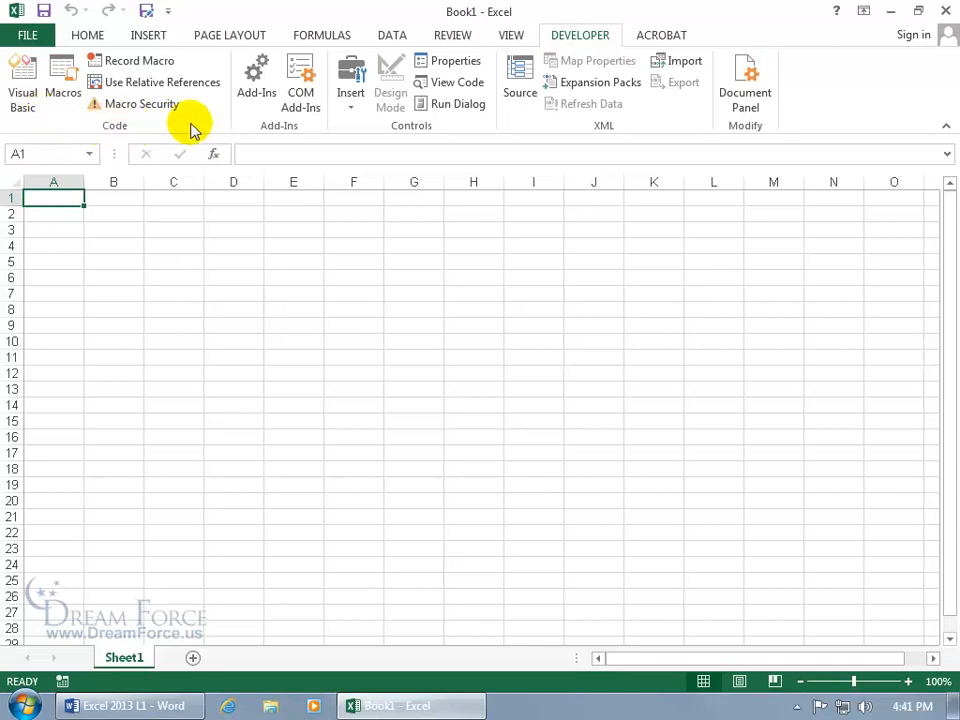
pyautogui.click(519, 40)
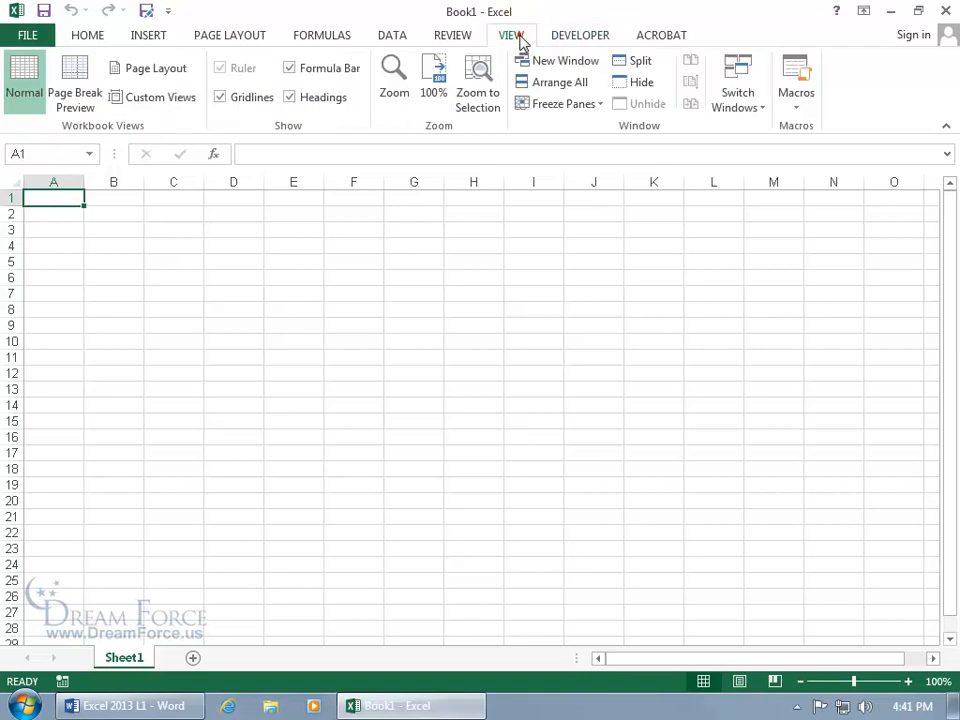
pyautogui.click(799, 104)
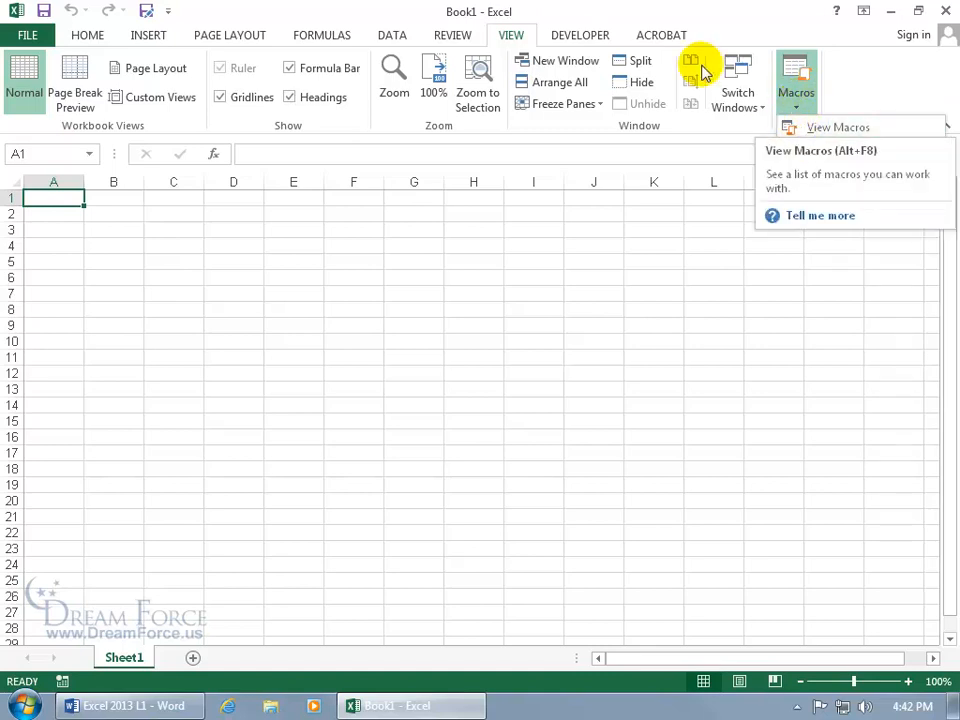
pyautogui.click(598, 38)
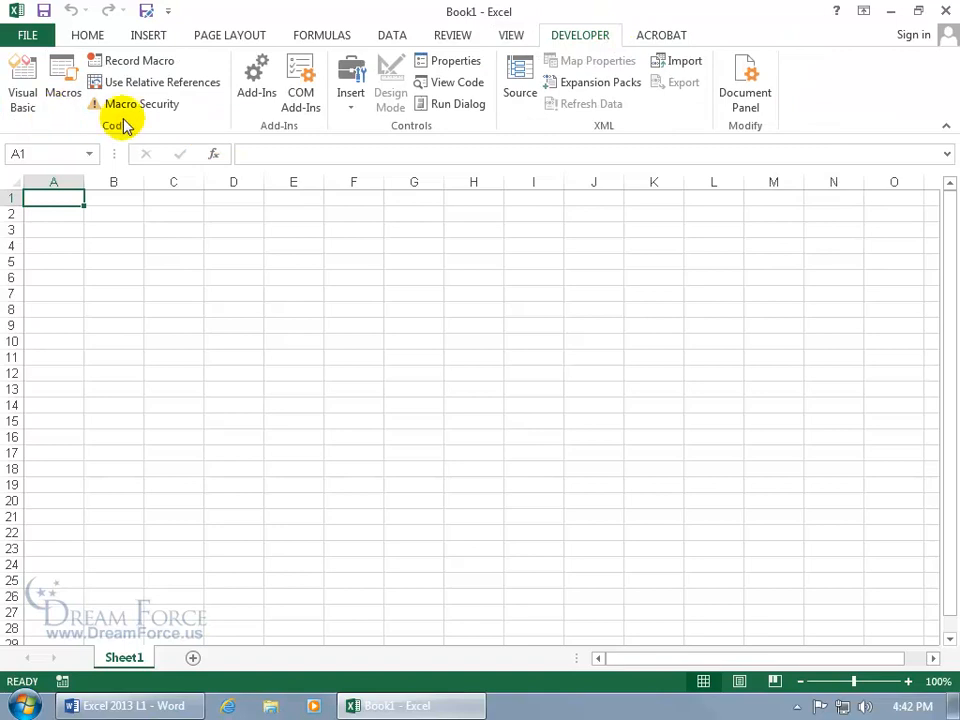
# Open the ribbon customization options, expand the Home tab's Clipboard group, and select its Copy command
pyautogui.rightClick(206, 110)
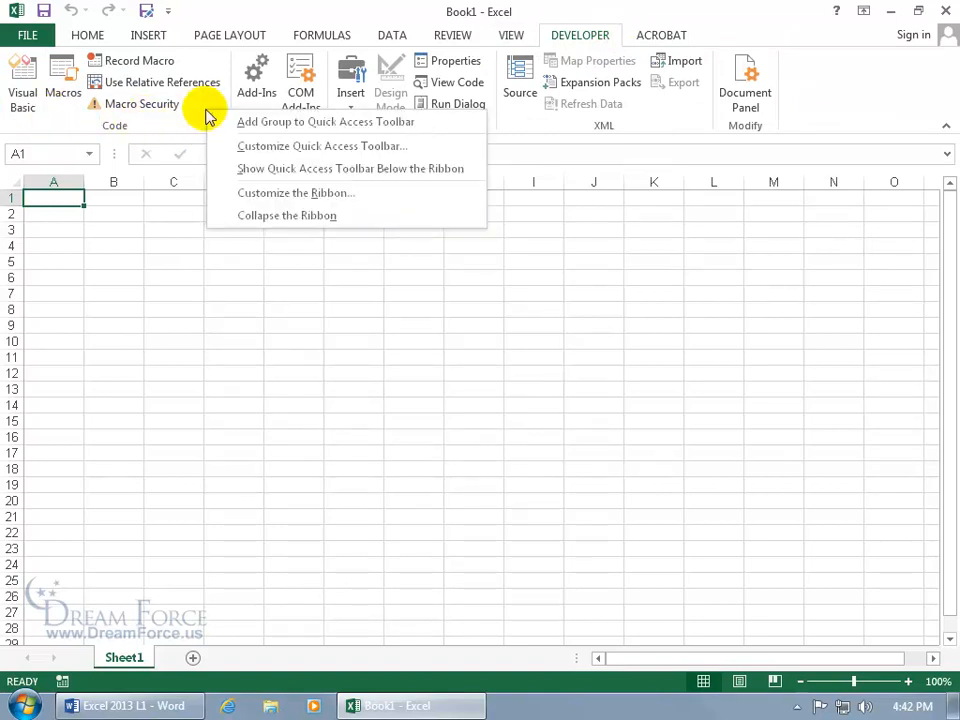
pyautogui.click(254, 194)
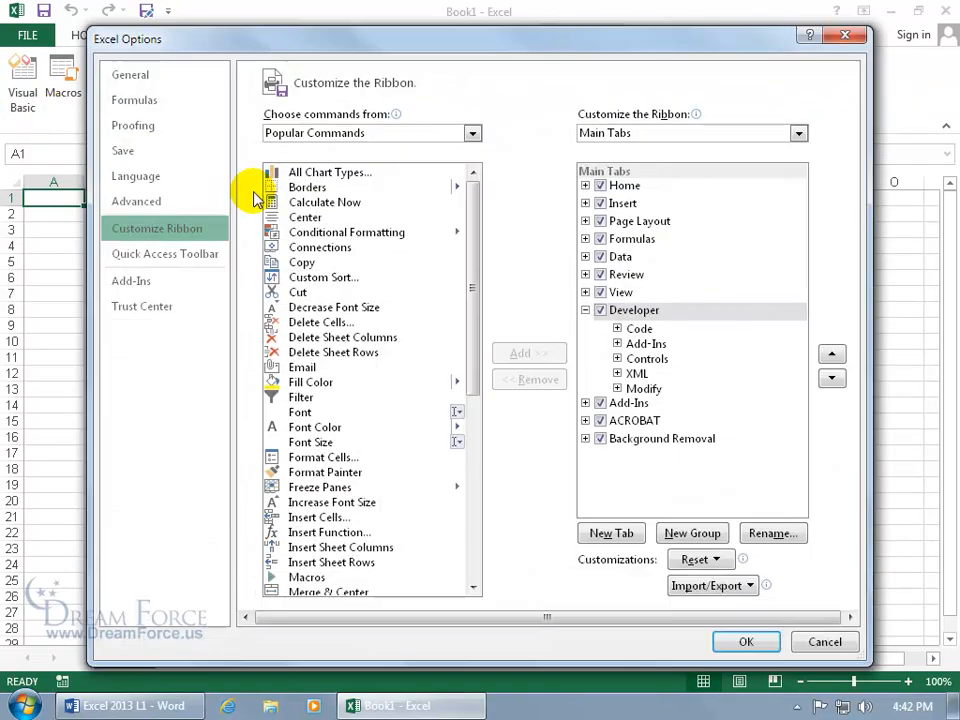
pyautogui.click(585, 186)
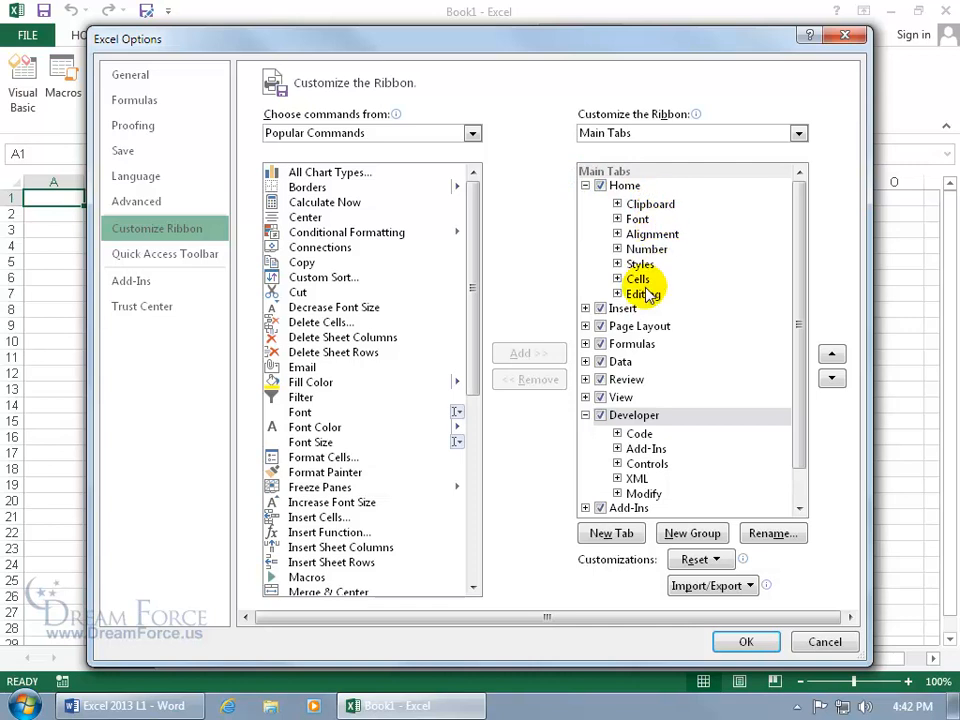
pyautogui.click(617, 204)
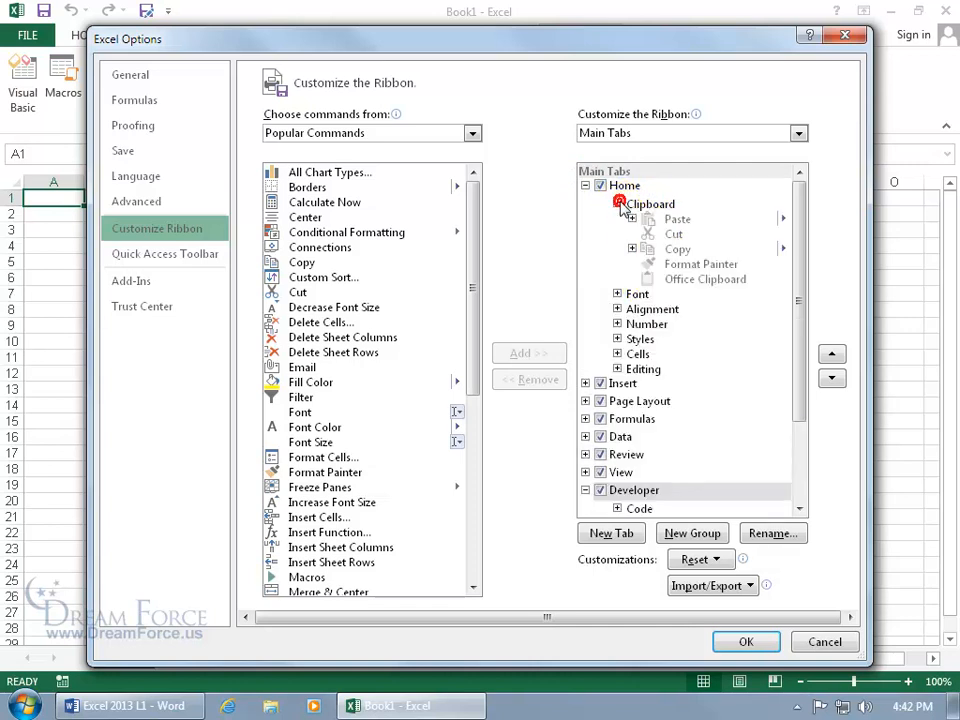
pyautogui.click(680, 250)
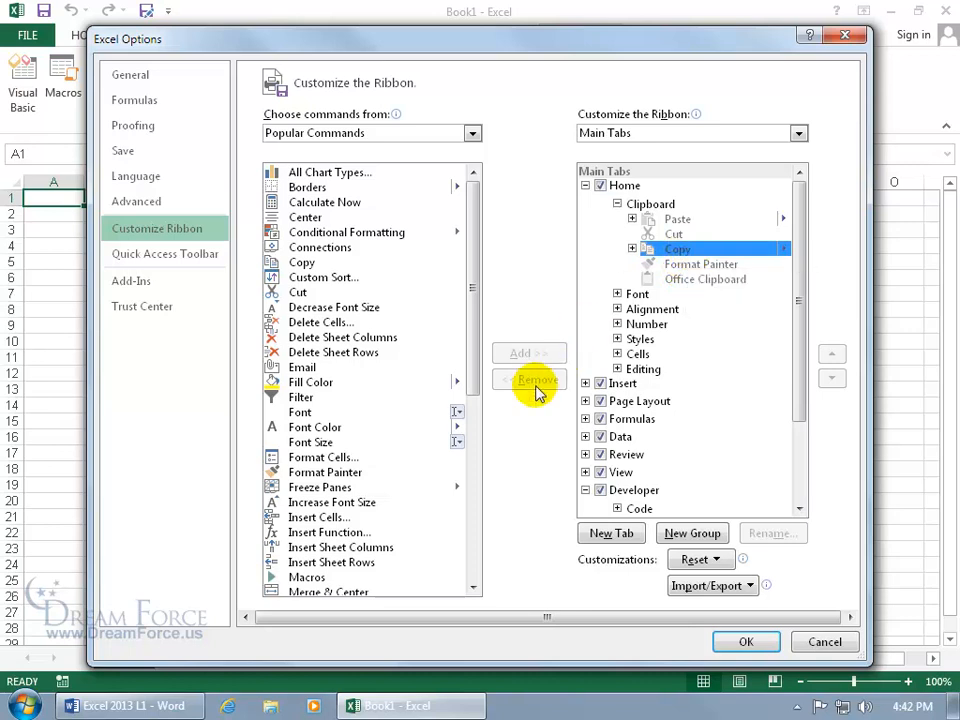
# Try to add the Connections command to the Home tab's built-in Clipboard group
pyautogui.click(319, 248)
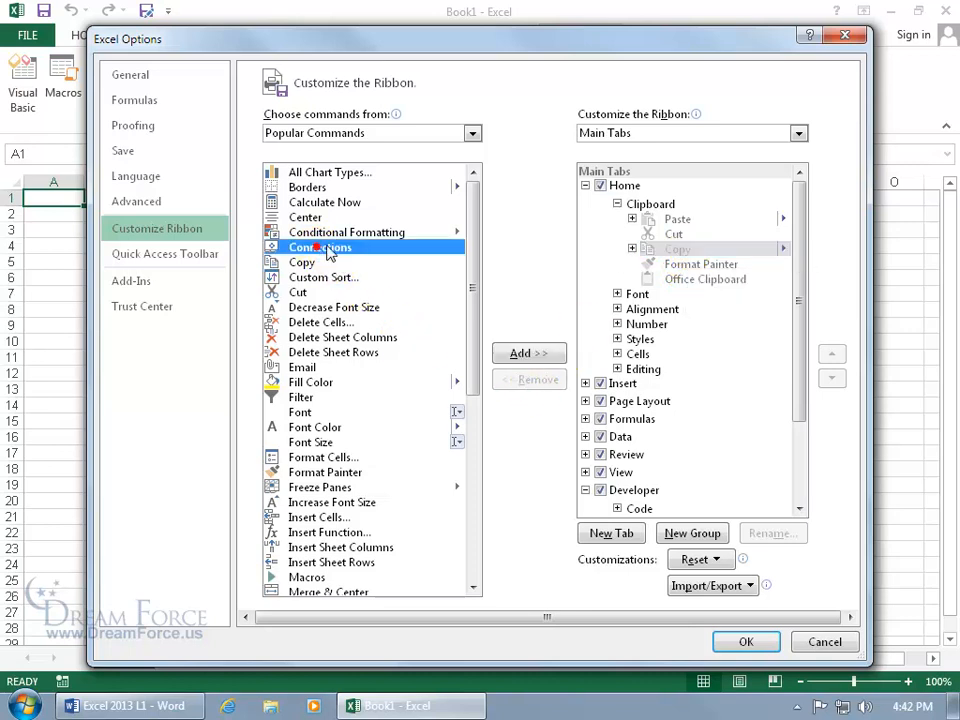
pyautogui.click(664, 255)
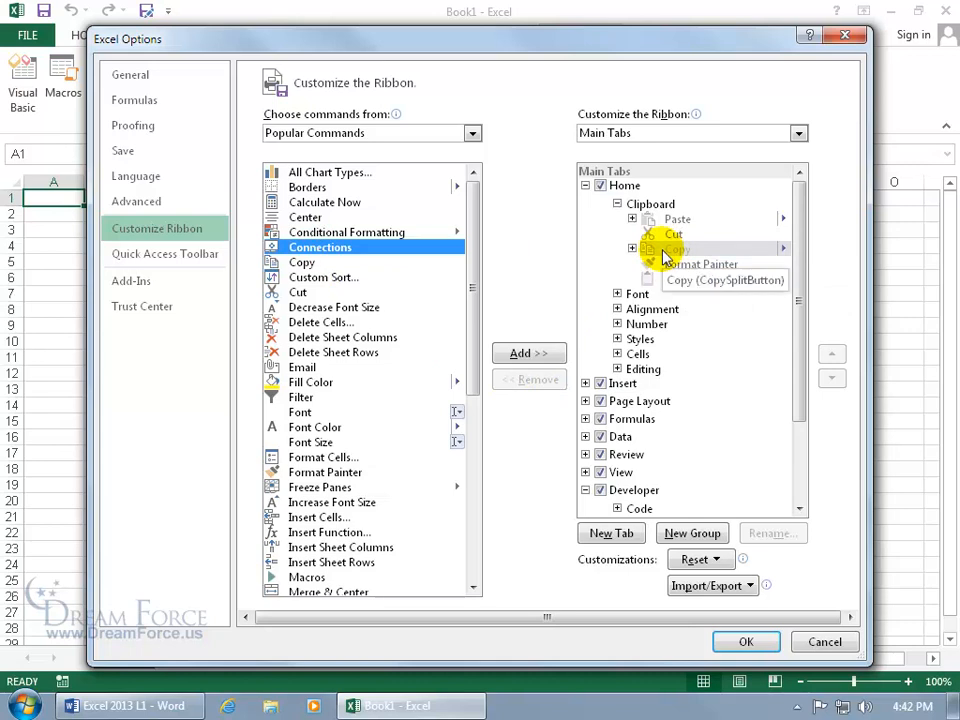
pyautogui.click(533, 356)
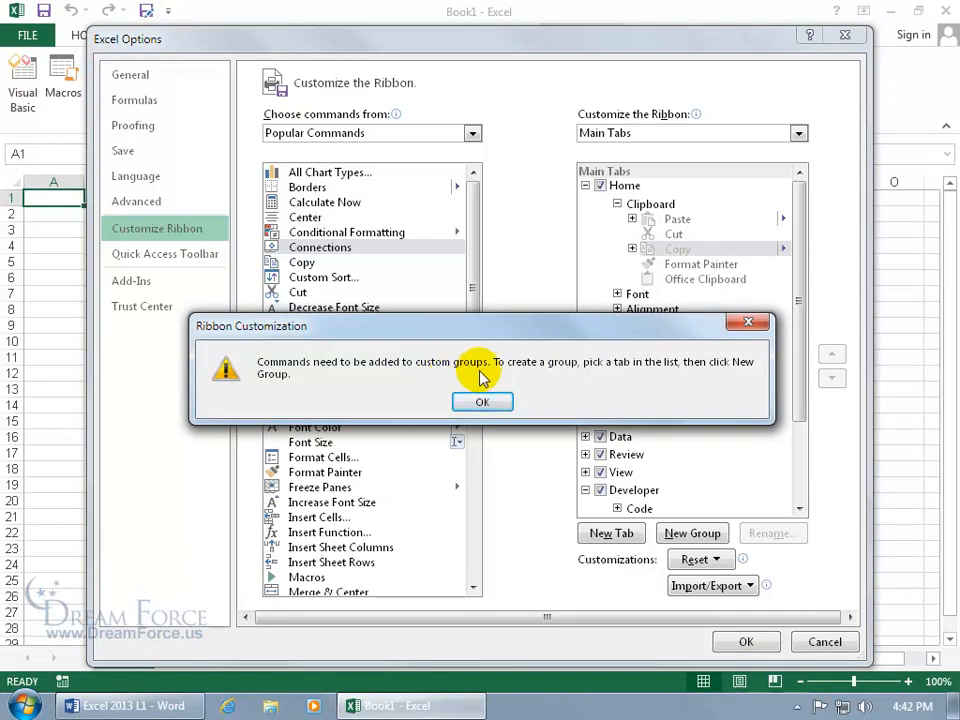
pyautogui.click(484, 402)
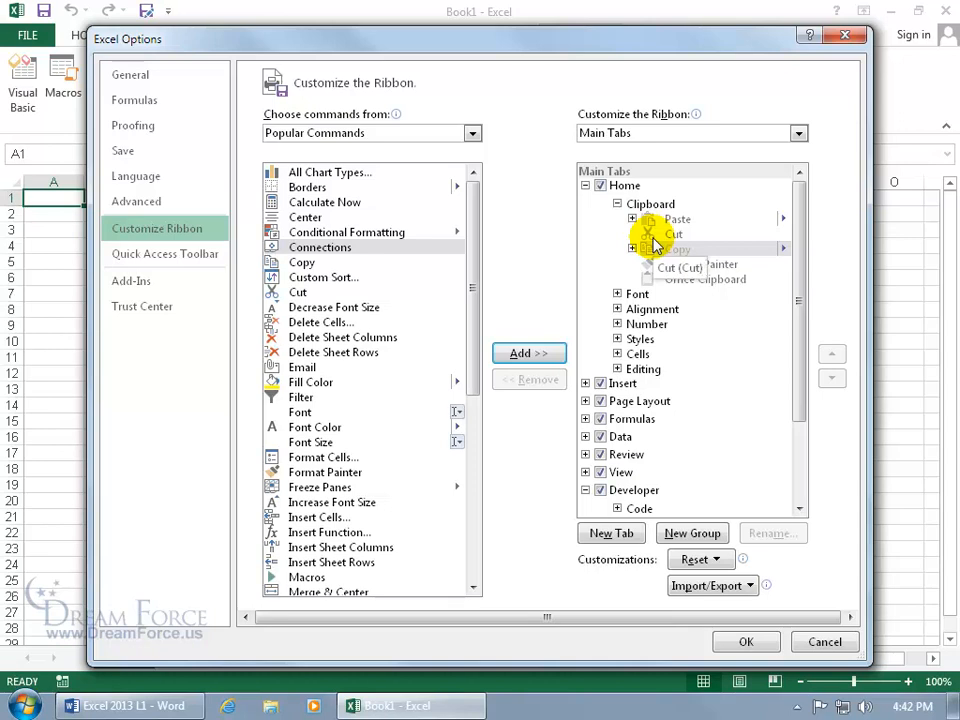
# Create a custom group on the Home tab and rename it Spiffy with the smiley face symbol
pyautogui.click(625, 187)
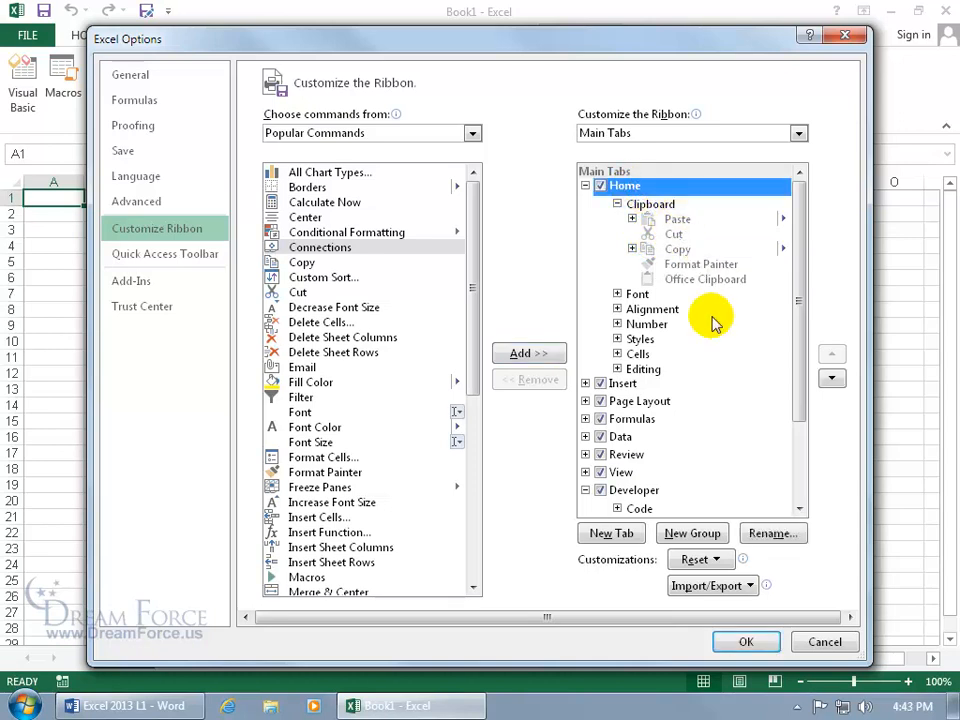
pyautogui.click(690, 532)
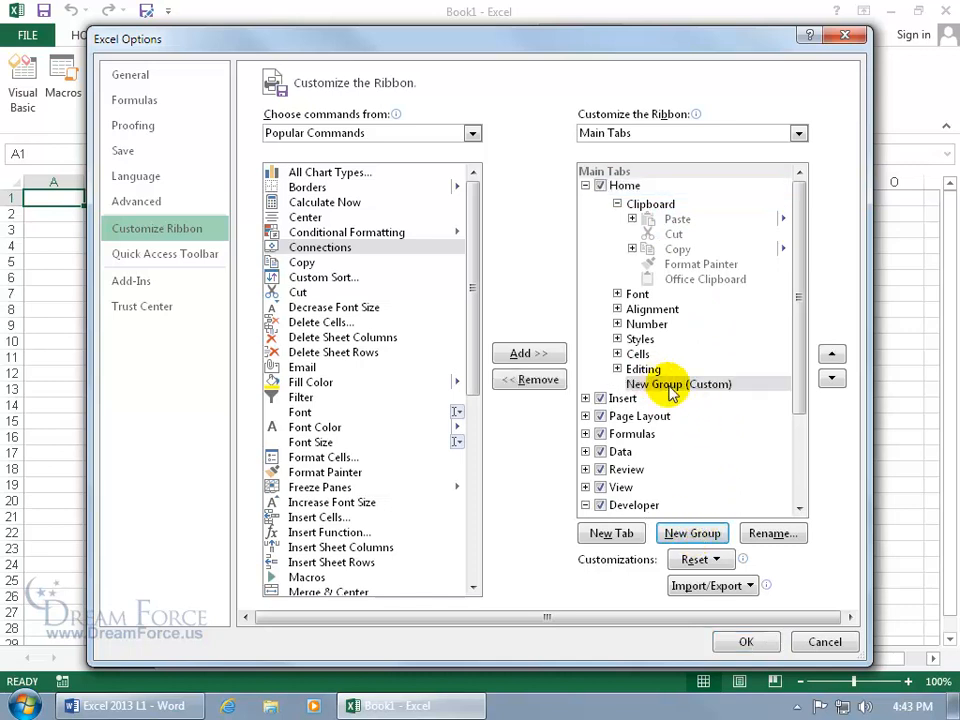
pyautogui.click(768, 533)
pyautogui.write('S')
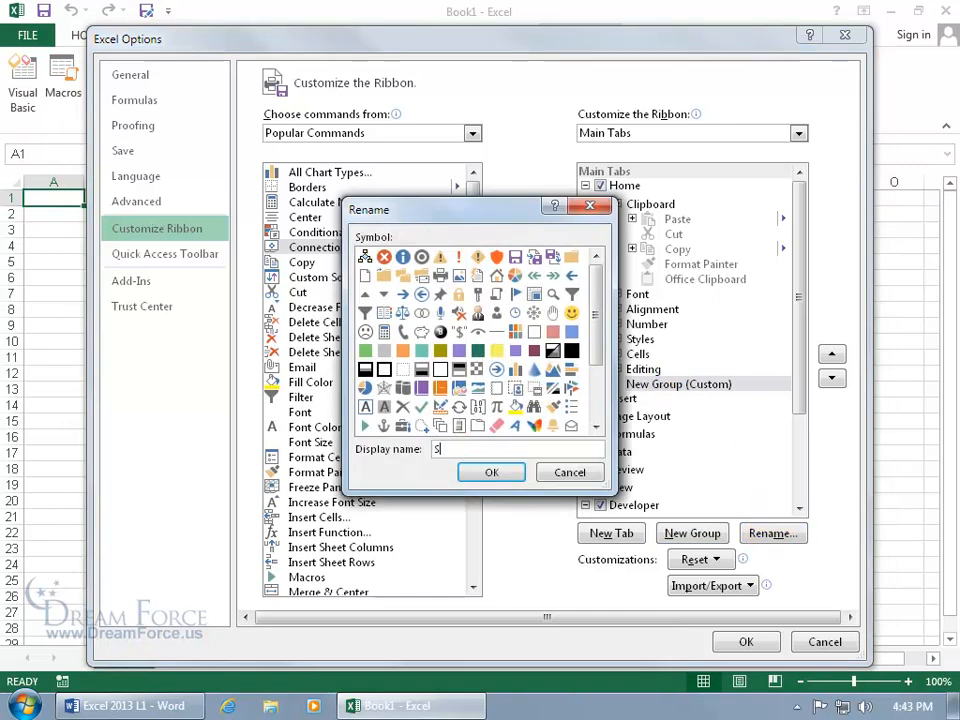
pyautogui.write('piffy')
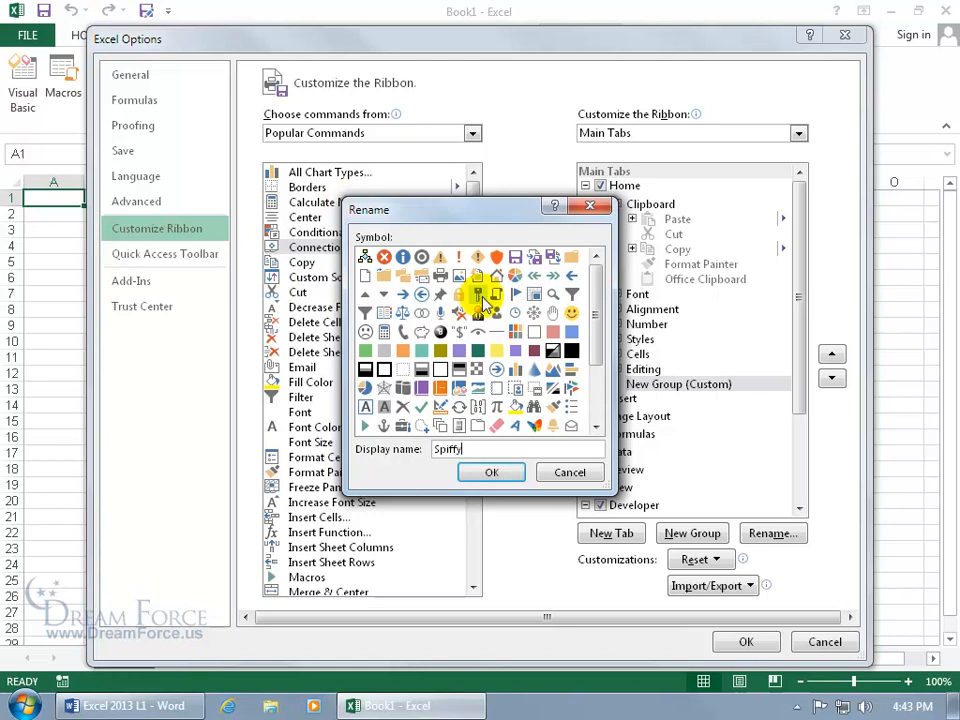
pyautogui.click(496, 257)
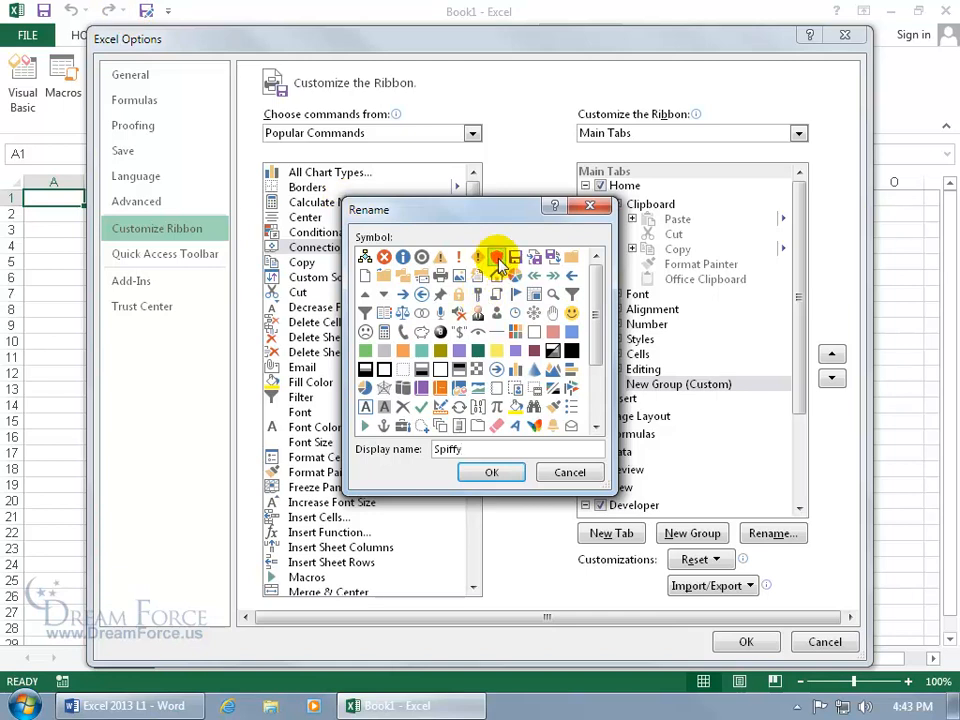
pyautogui.click(571, 314)
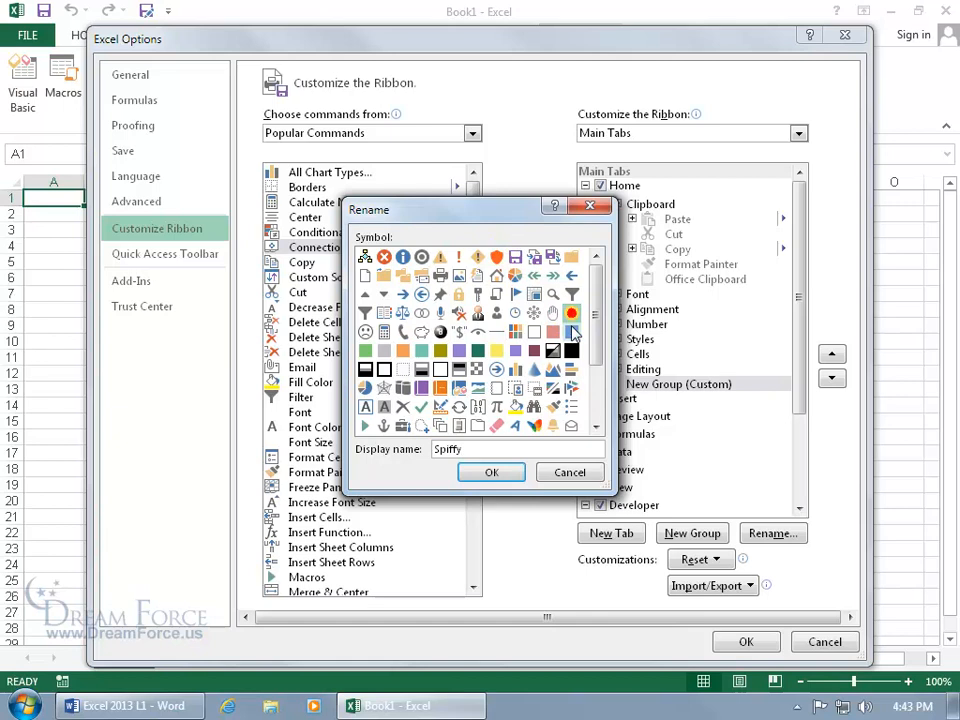
pyautogui.click(491, 473)
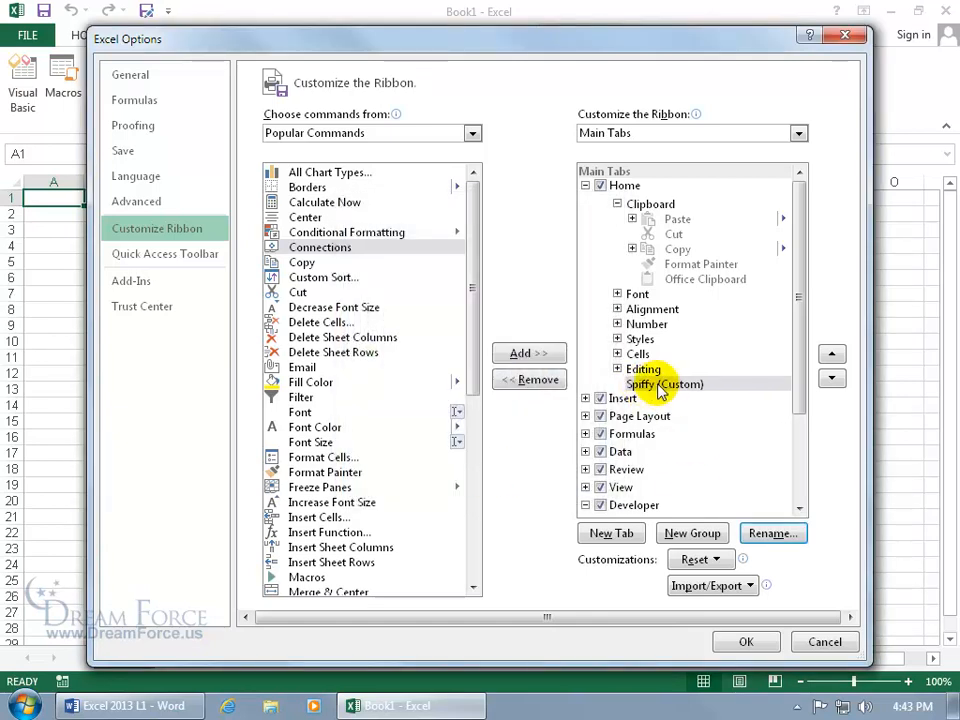
# Add the Bring Forward and Bullets and Numbering commands from the All Commands set to the Spiffy group
pyautogui.click(320, 385)
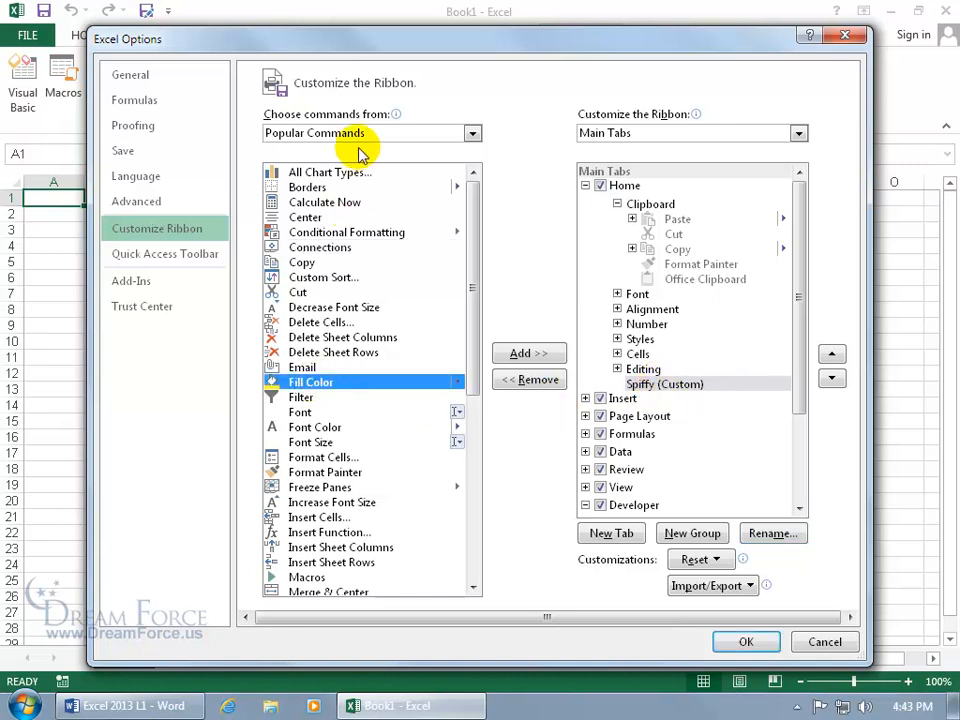
pyautogui.click(471, 133)
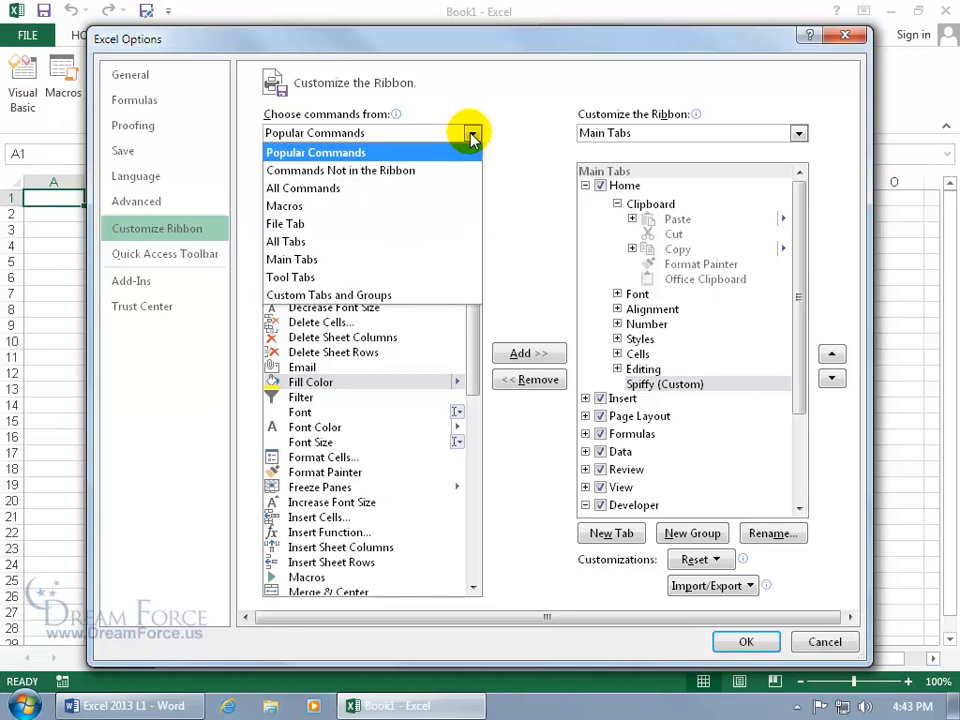
pyautogui.click(414, 187)
pyautogui.moveTo(473, 188); pyautogui.dragTo(473, 227)
pyautogui.click(335, 284)
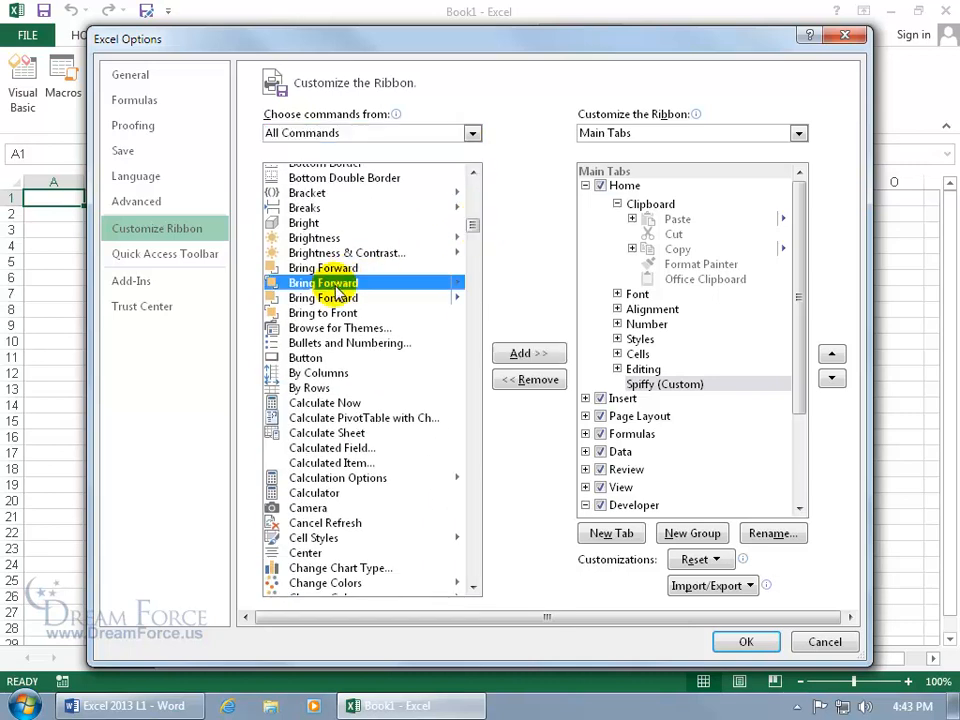
pyautogui.click(526, 355)
pyautogui.click(310, 344)
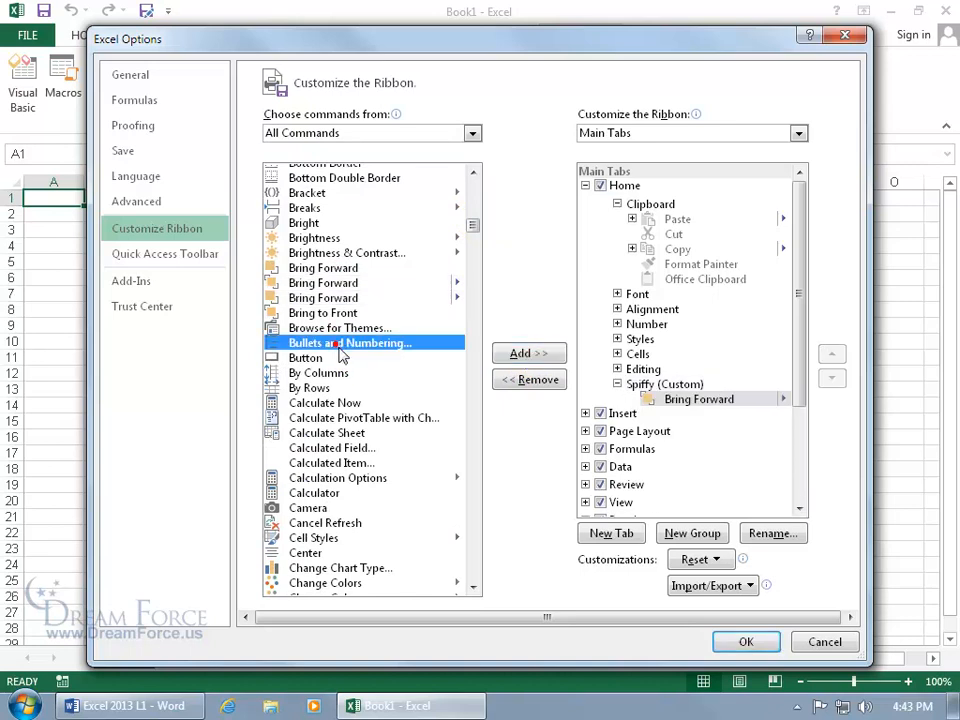
pyautogui.click(524, 354)
# Add the Calculate PivotTable and Calculated Item commands to the Spiffy group, then apply the changes and show the Home tab
pyautogui.click(360, 418)
pyautogui.click(524, 354)
pyautogui.click(331, 463)
pyautogui.click(524, 355)
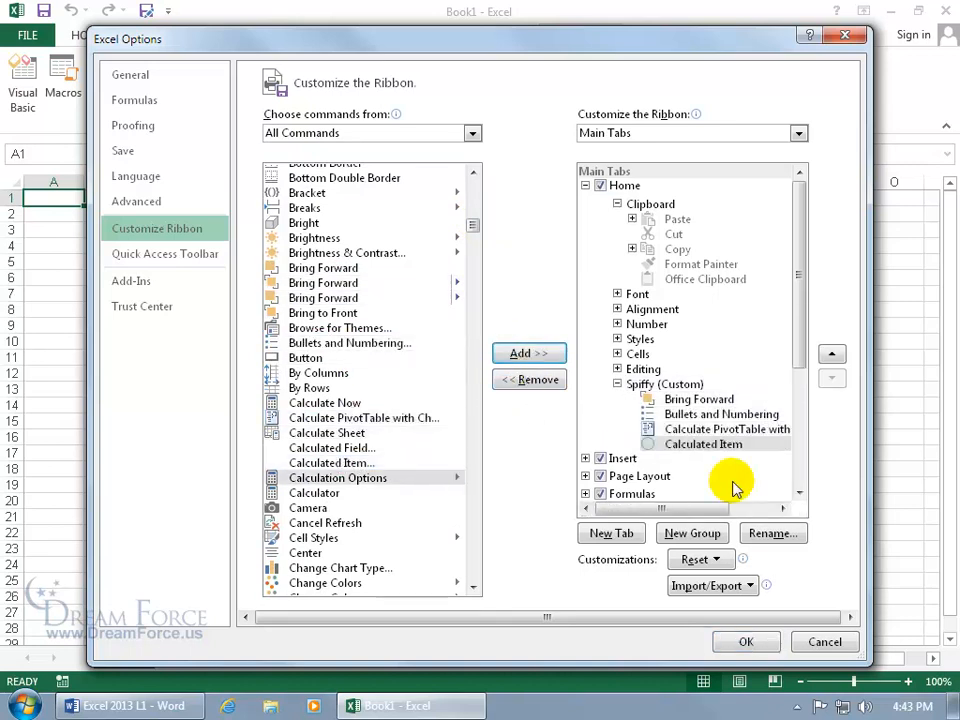
pyautogui.click(745, 641)
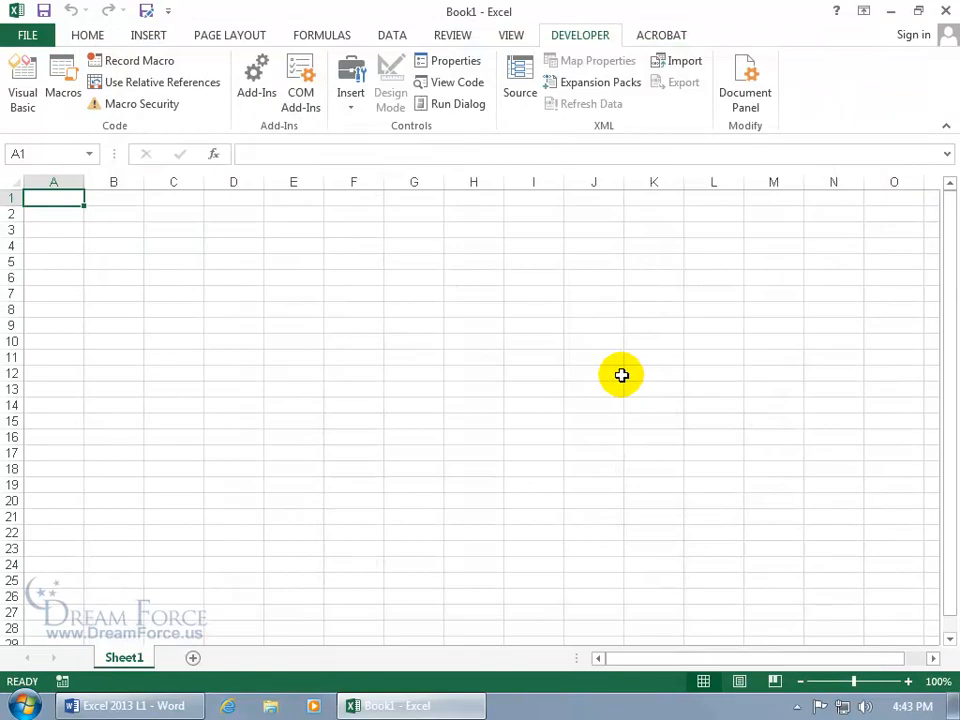
pyautogui.click(86, 33)
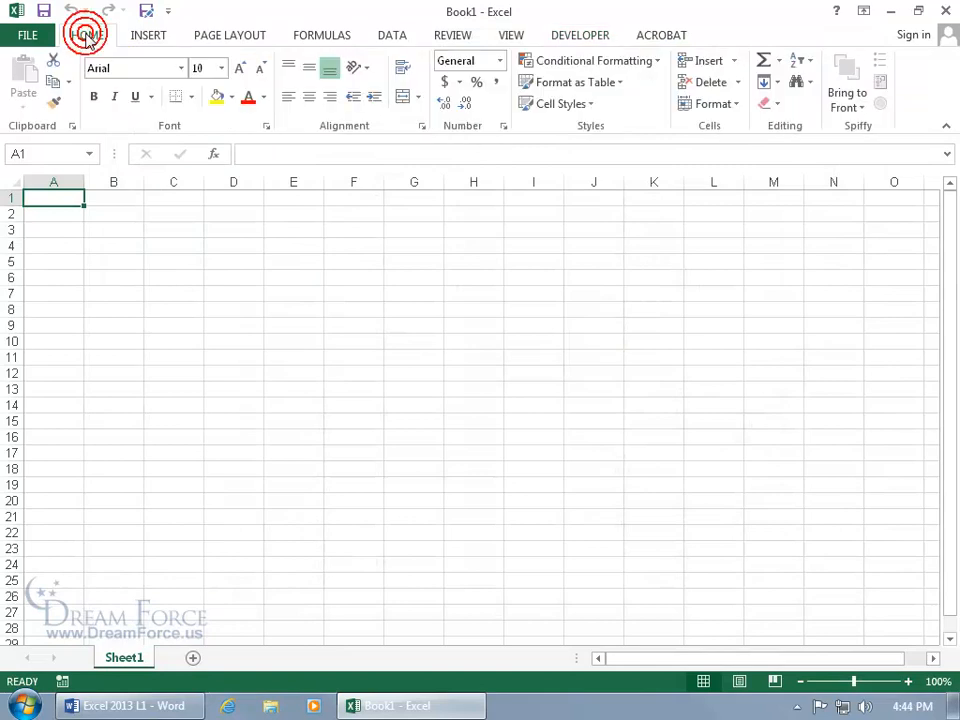
# Reopen the ribbon customization options and remove the Spiffy group from the Home tab
pyautogui.rightClick(816, 93)
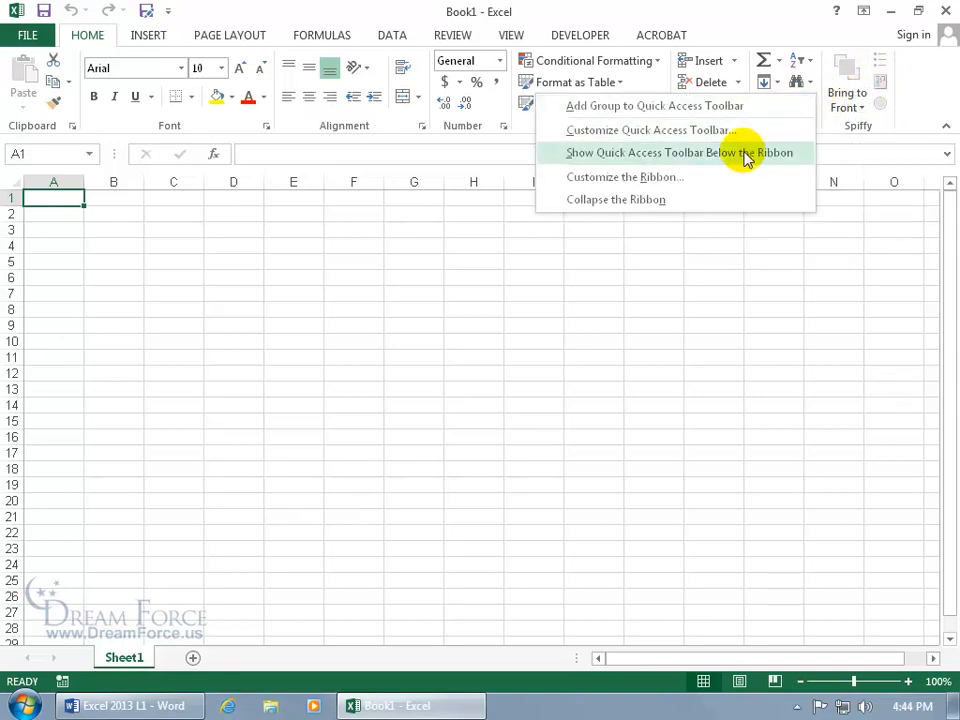
pyautogui.click(724, 184)
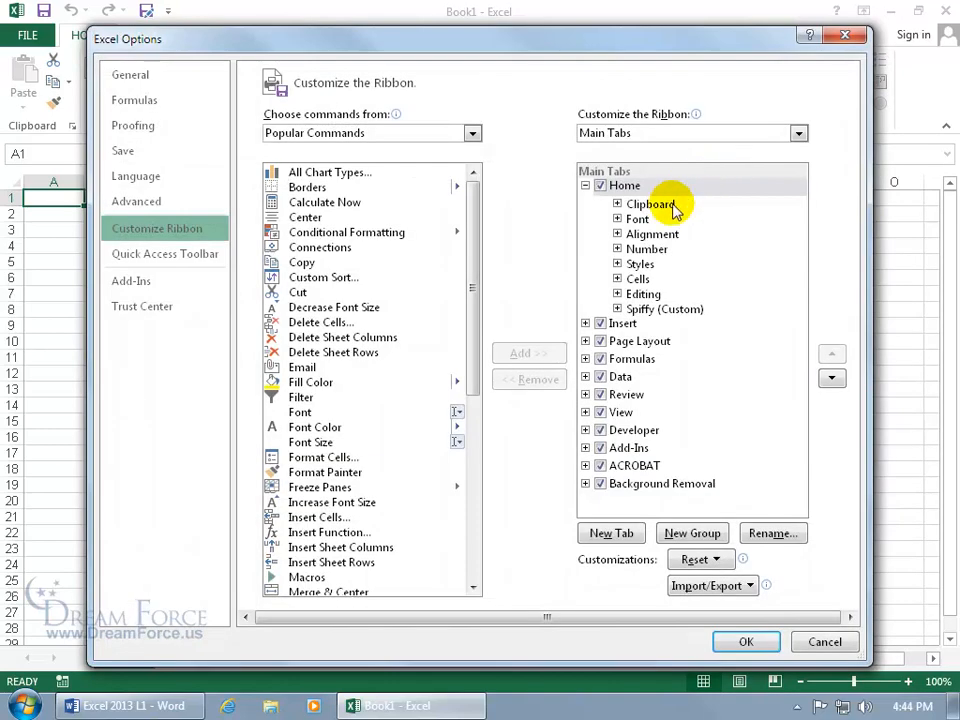
pyautogui.click(652, 312)
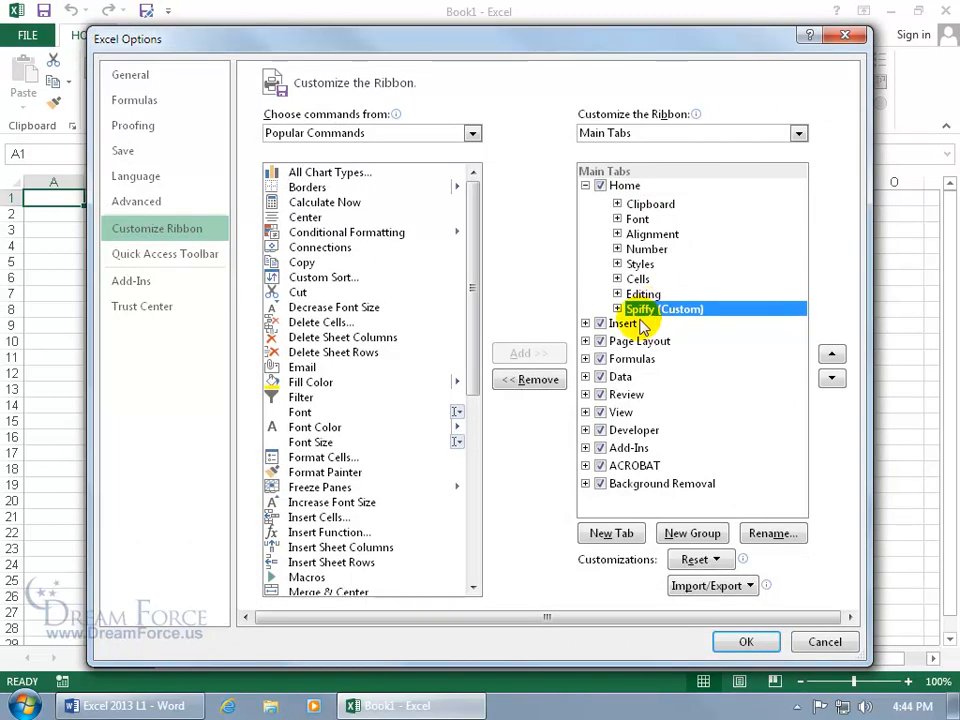
pyautogui.click(540, 380)
# Remove the Number, Styles, Alignment, Cells, Clipboard and Font groups from the Home tab and apply the changes
pyautogui.click(645, 250)
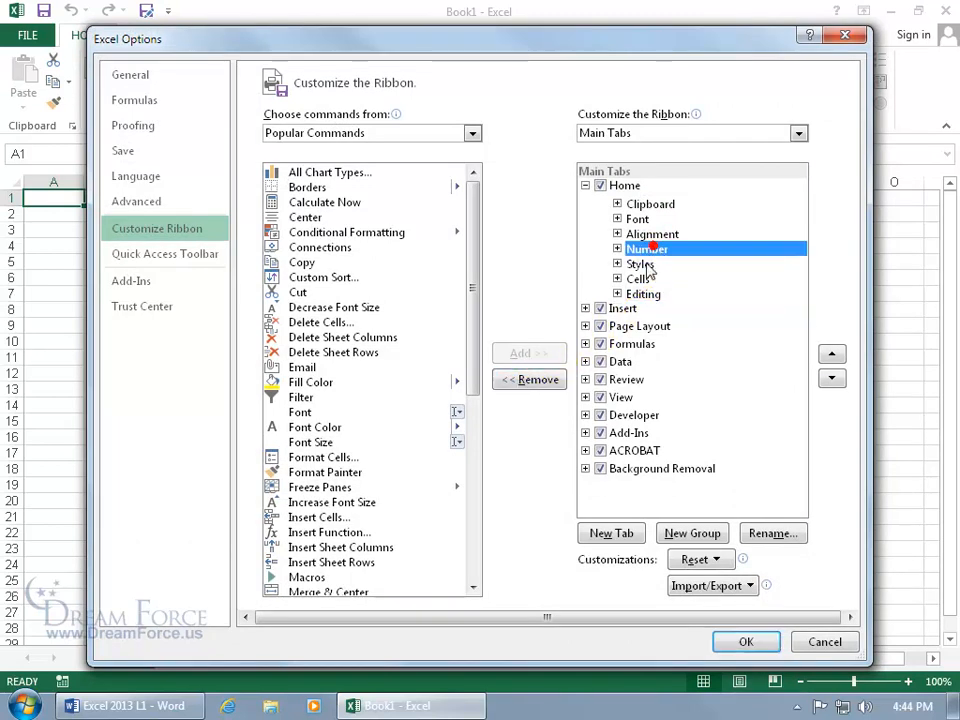
pyautogui.click(538, 380)
pyautogui.click(640, 250)
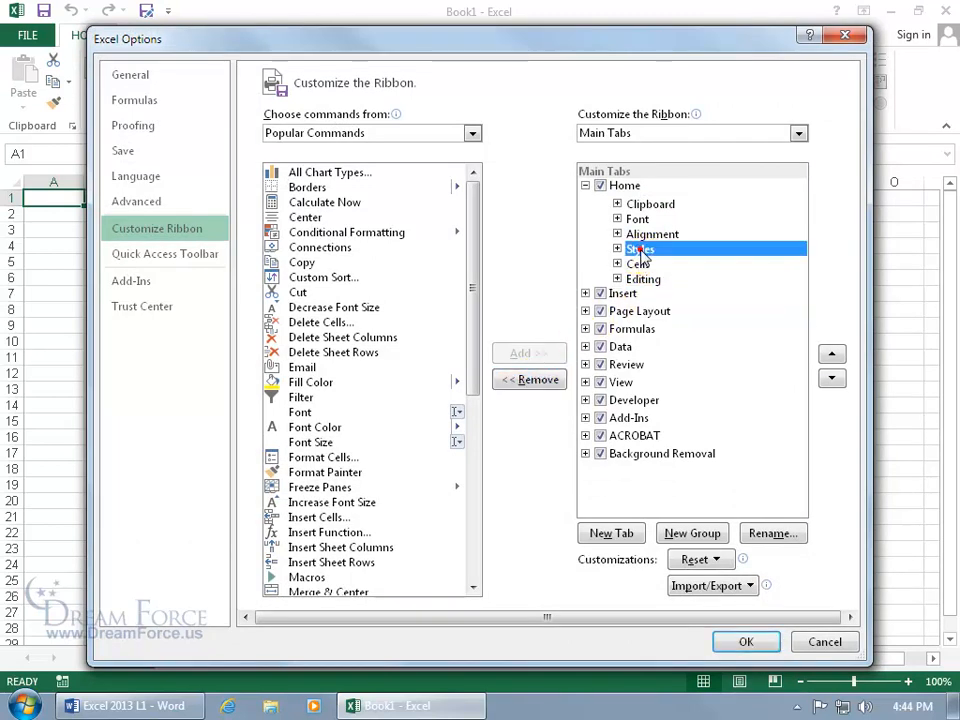
pyautogui.click(542, 380)
pyautogui.click(547, 386)
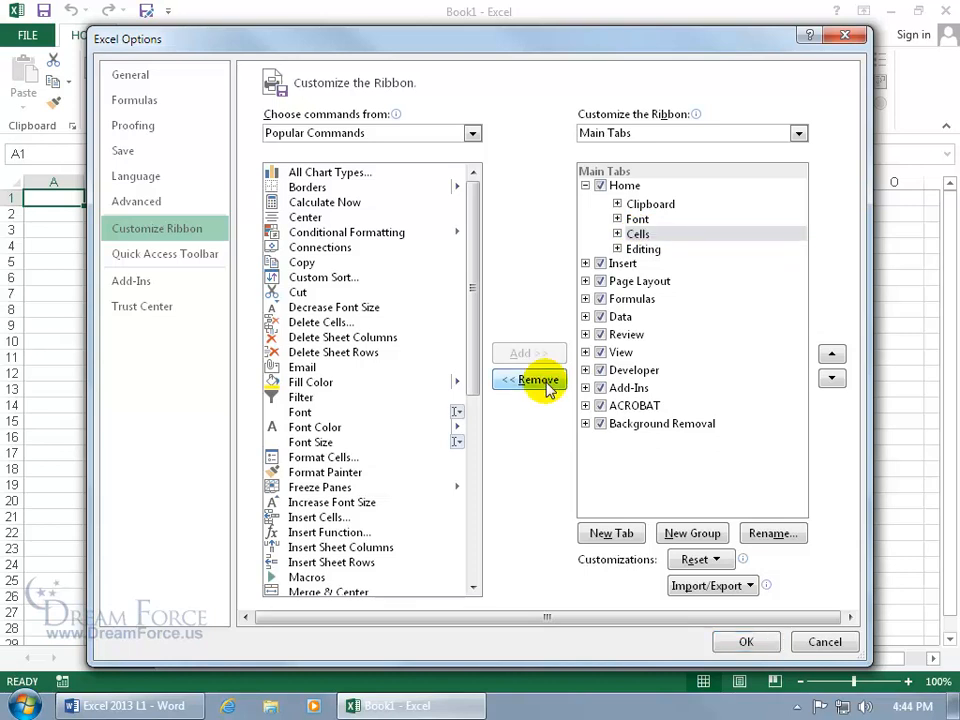
pyautogui.click(537, 380)
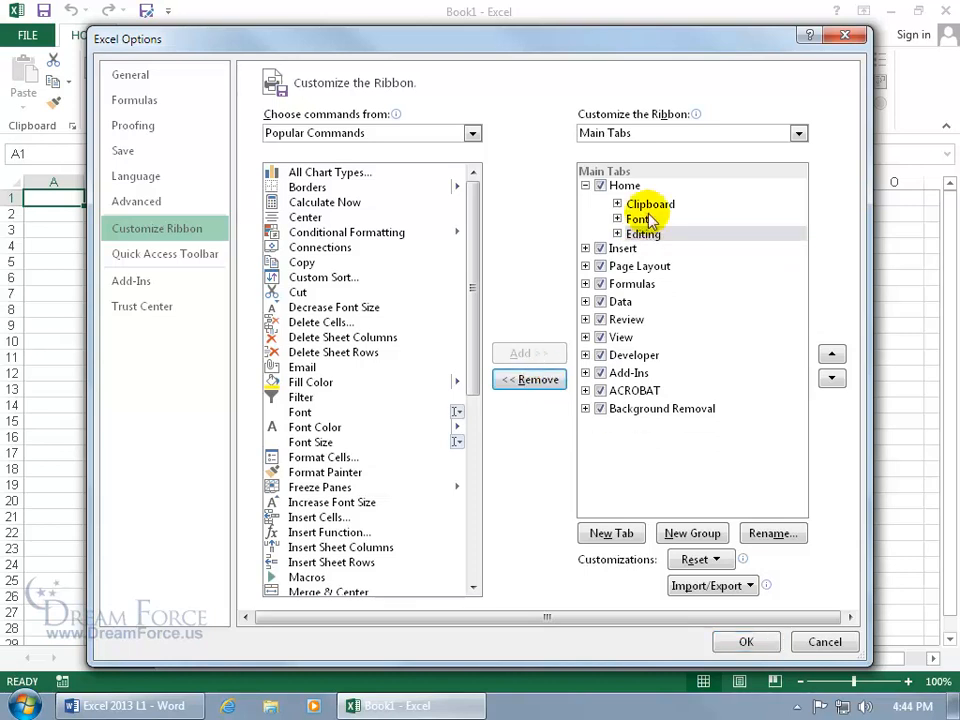
pyautogui.click(650, 203)
pyautogui.click(553, 383)
pyautogui.click(638, 203)
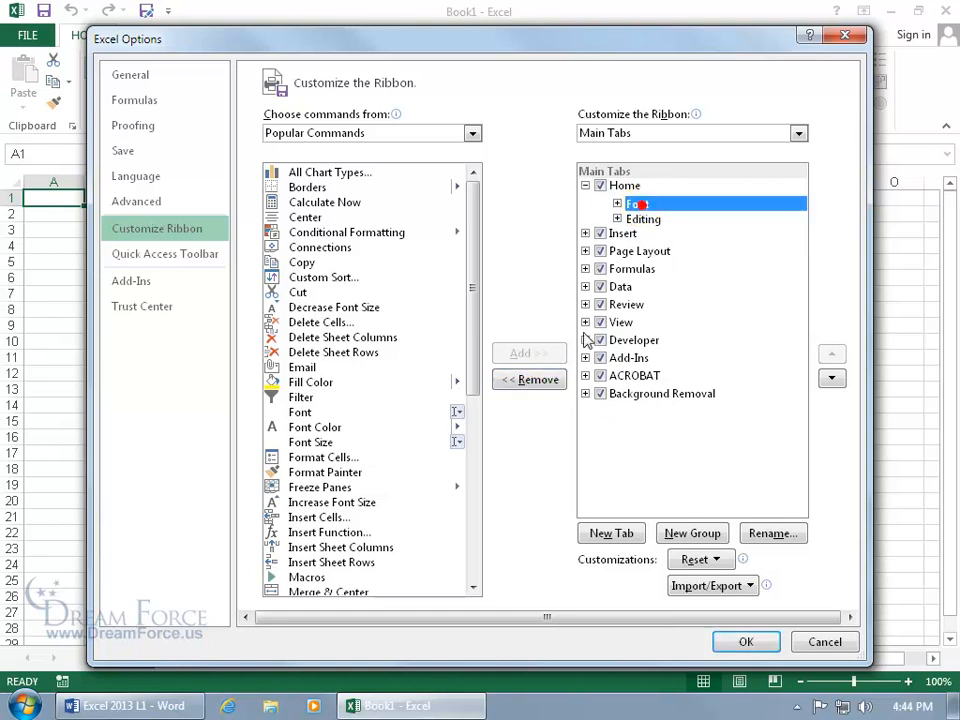
pyautogui.click(543, 383)
pyautogui.click(740, 638)
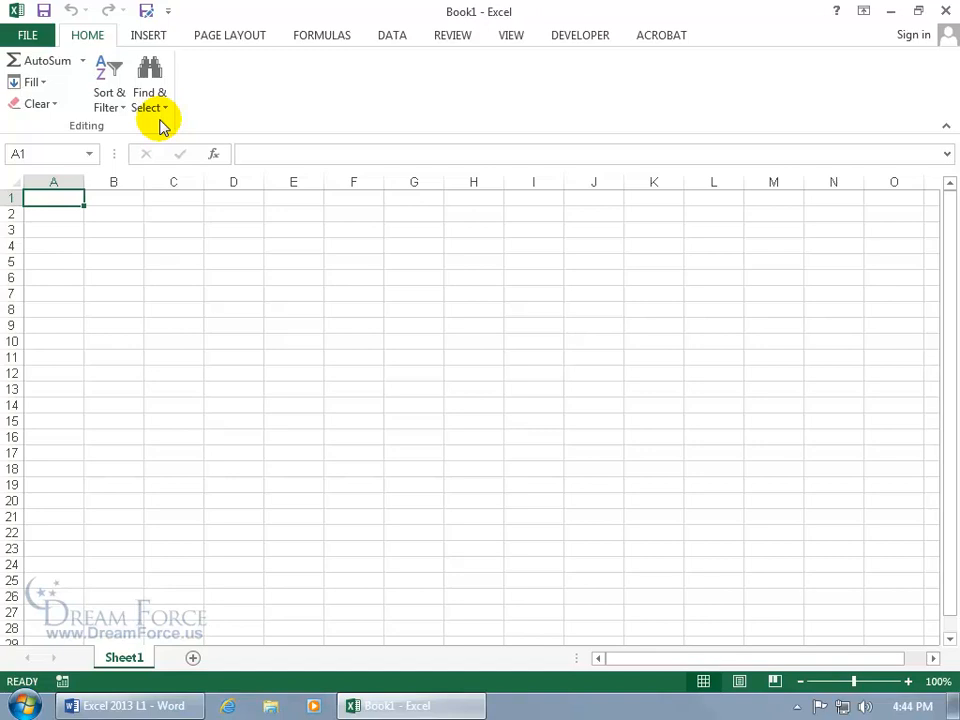
# Reset all ribbon and Quick Access Toolbar customizations to their defaults and apply the reset
pyautogui.rightClick(274, 97)
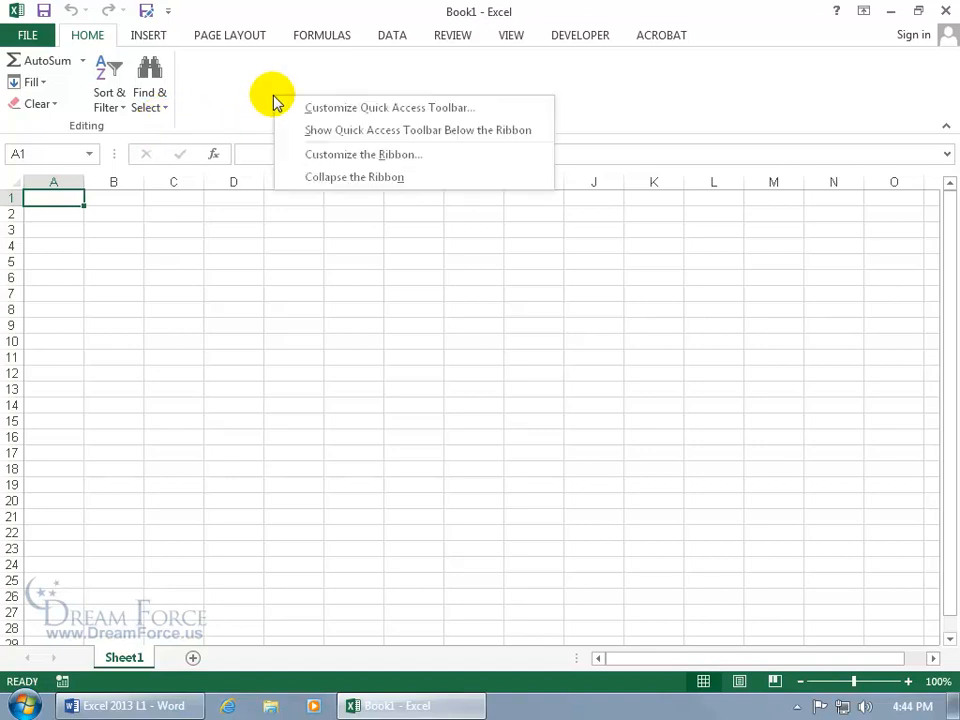
pyautogui.click(320, 154)
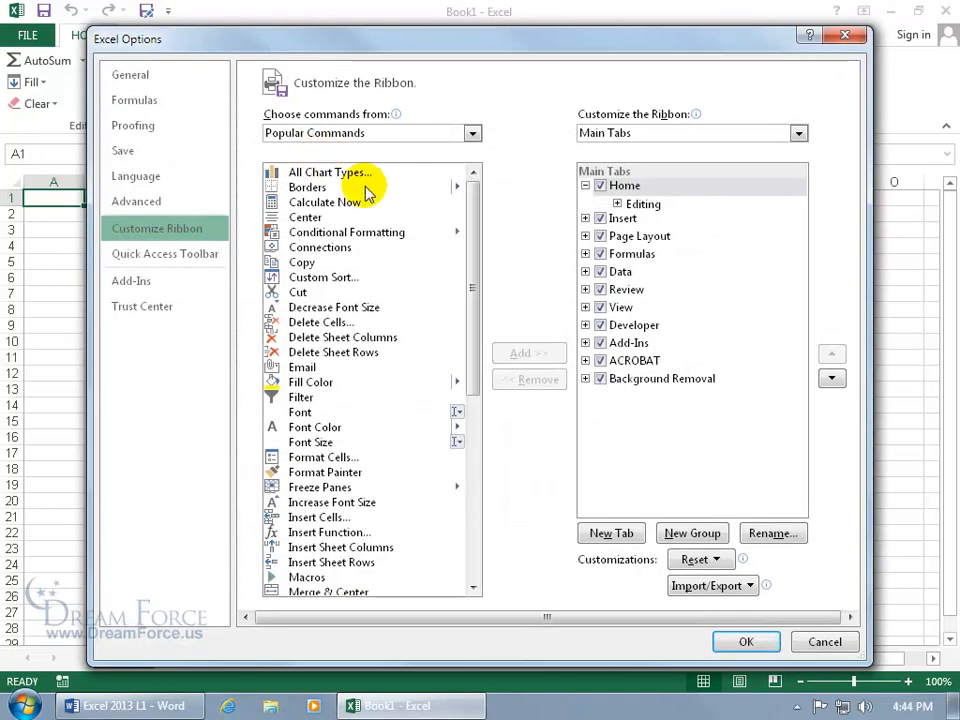
pyautogui.click(714, 559)
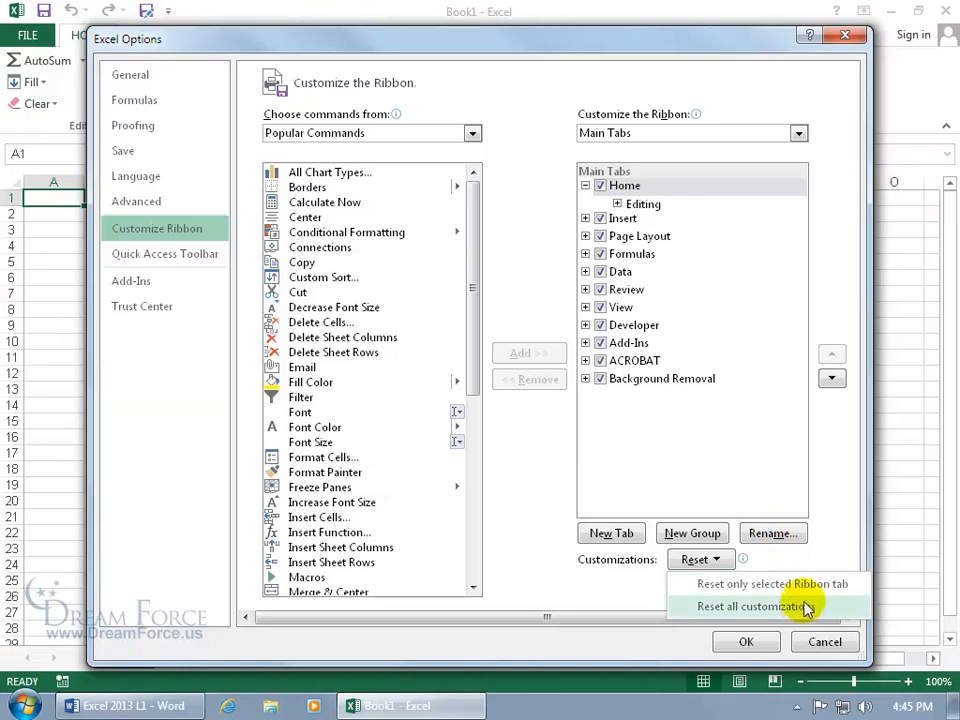
pyautogui.click(756, 606)
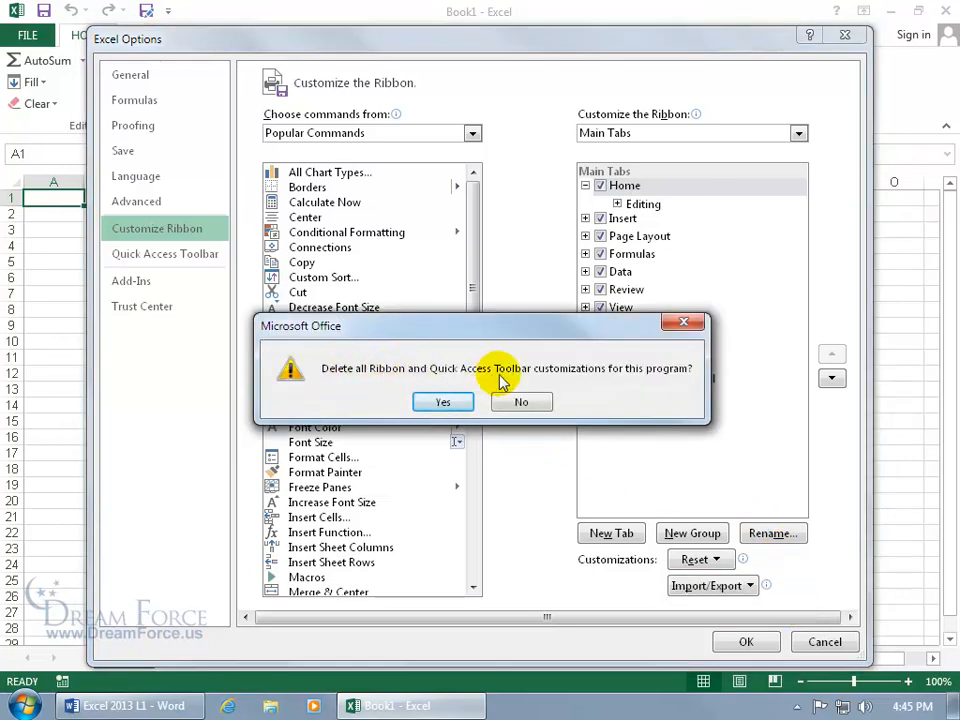
pyautogui.click(440, 401)
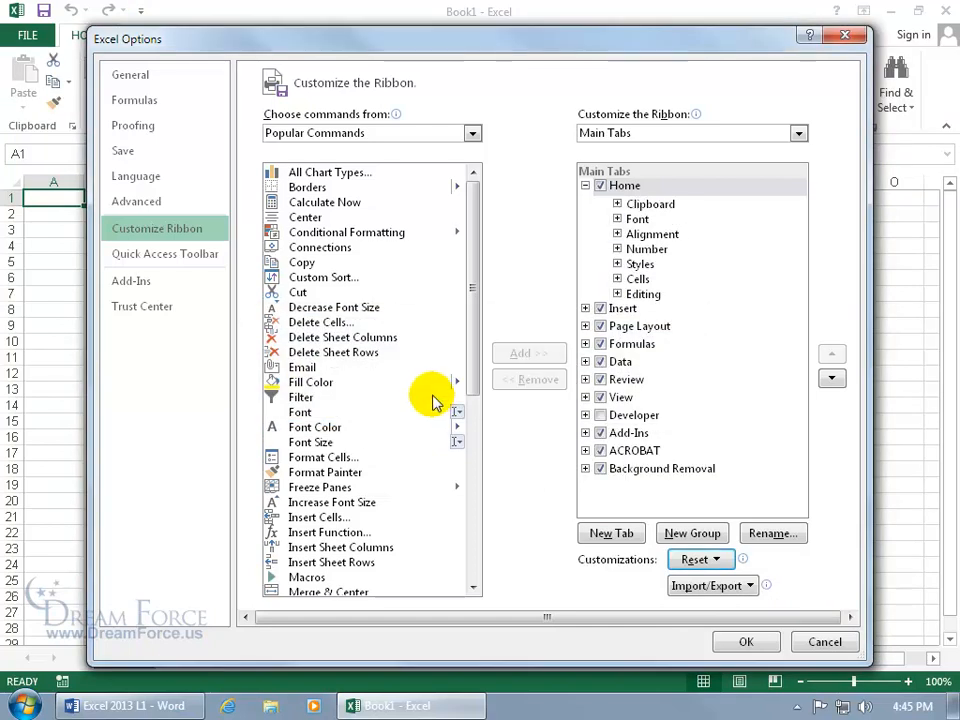
pyautogui.click(746, 641)
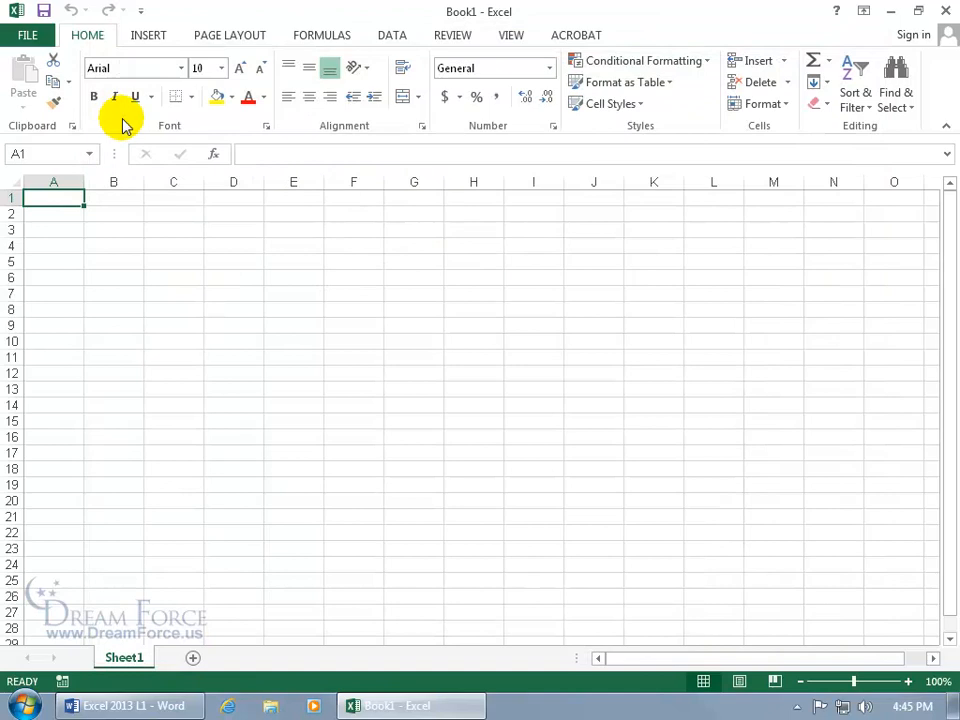
# Reopen the ribbon customization options and add a new custom tab after the Home tab
pyautogui.rightClick(469, 54)
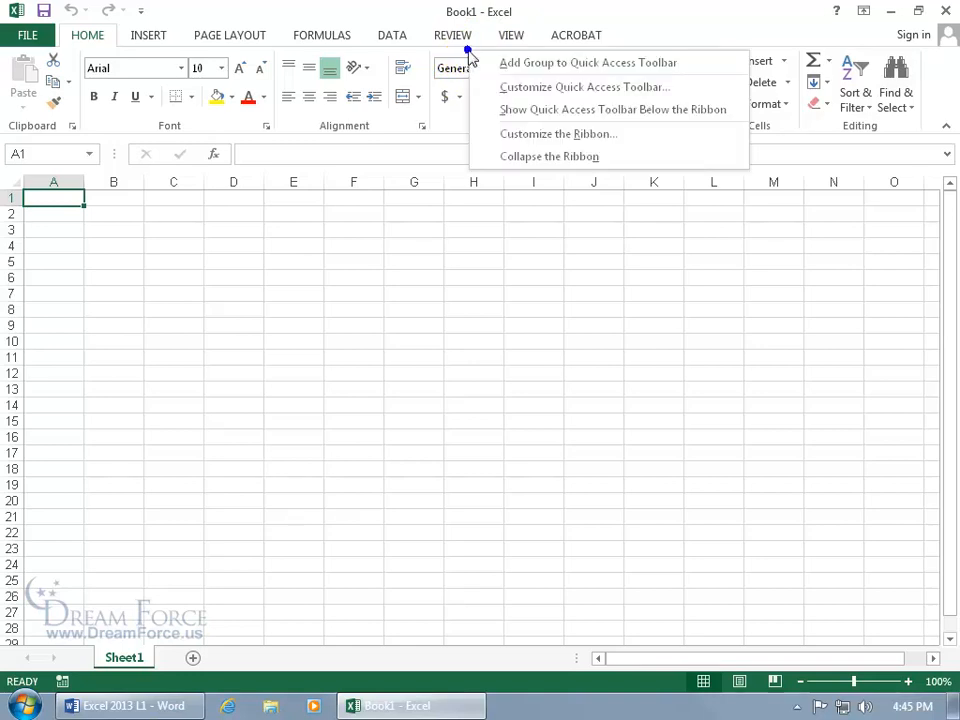
pyautogui.click(514, 134)
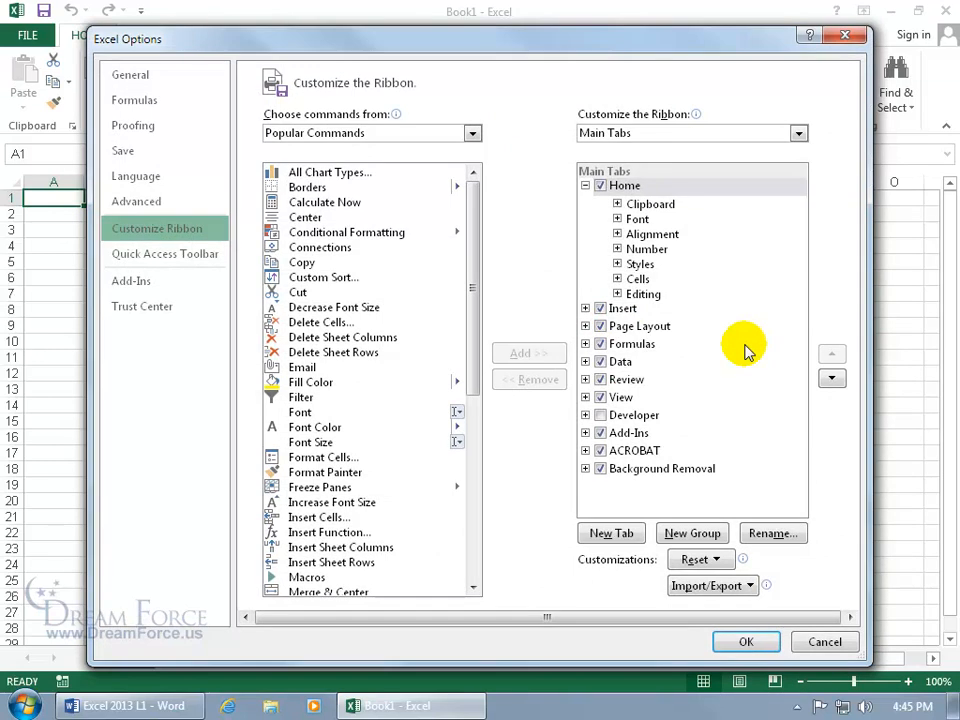
pyautogui.click(612, 536)
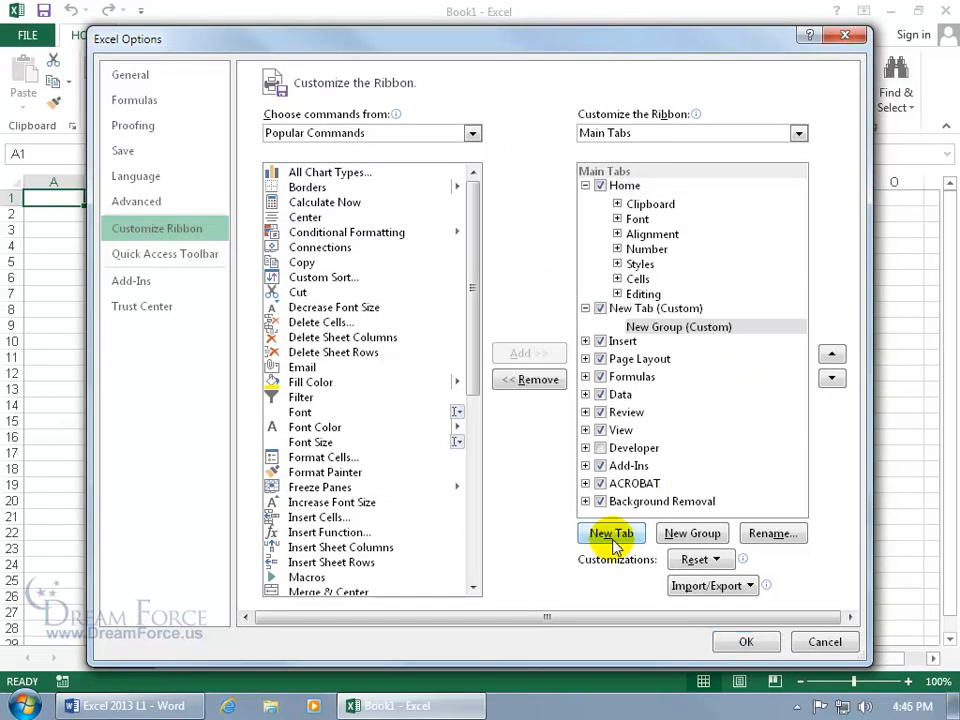
# Rename the new custom ribbon tab as "My Favs"
pyautogui.click(641, 311)
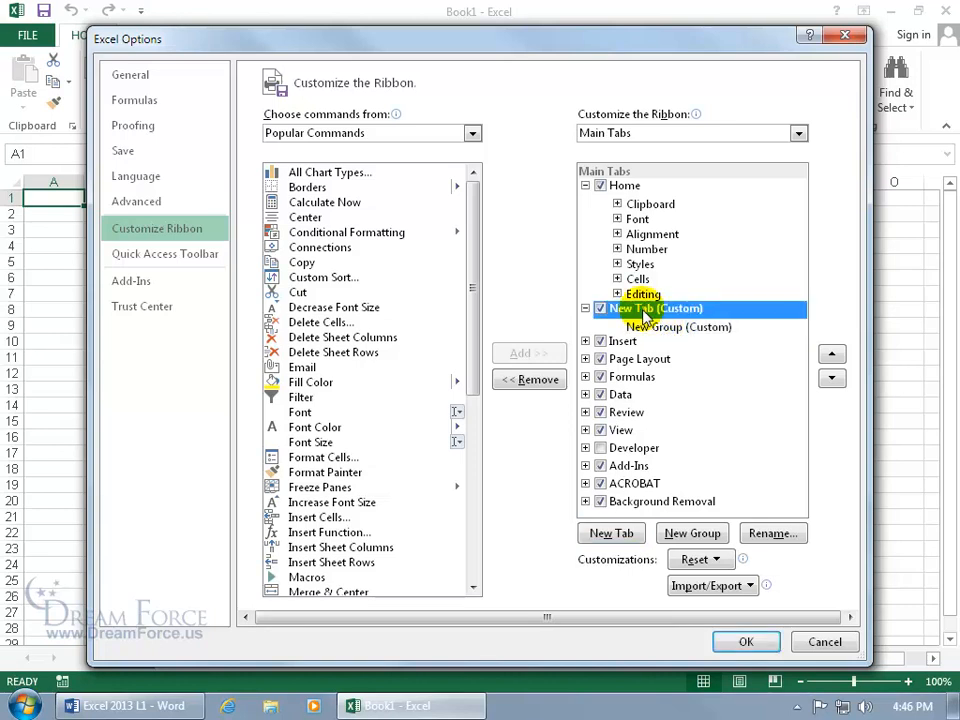
pyautogui.click(765, 535)
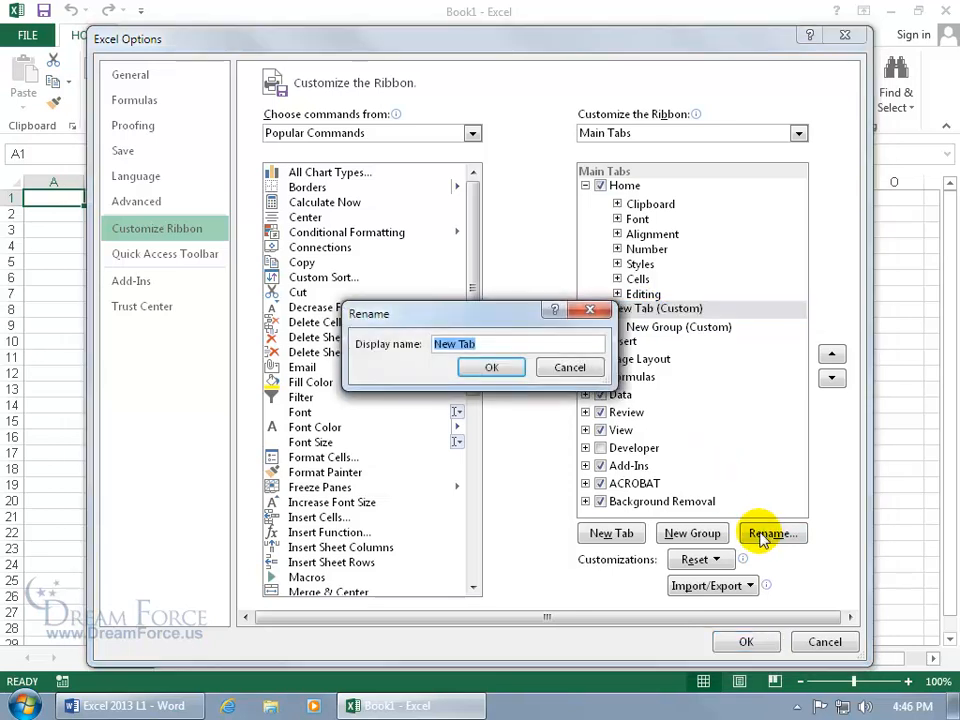
pyautogui.write('My Favs')
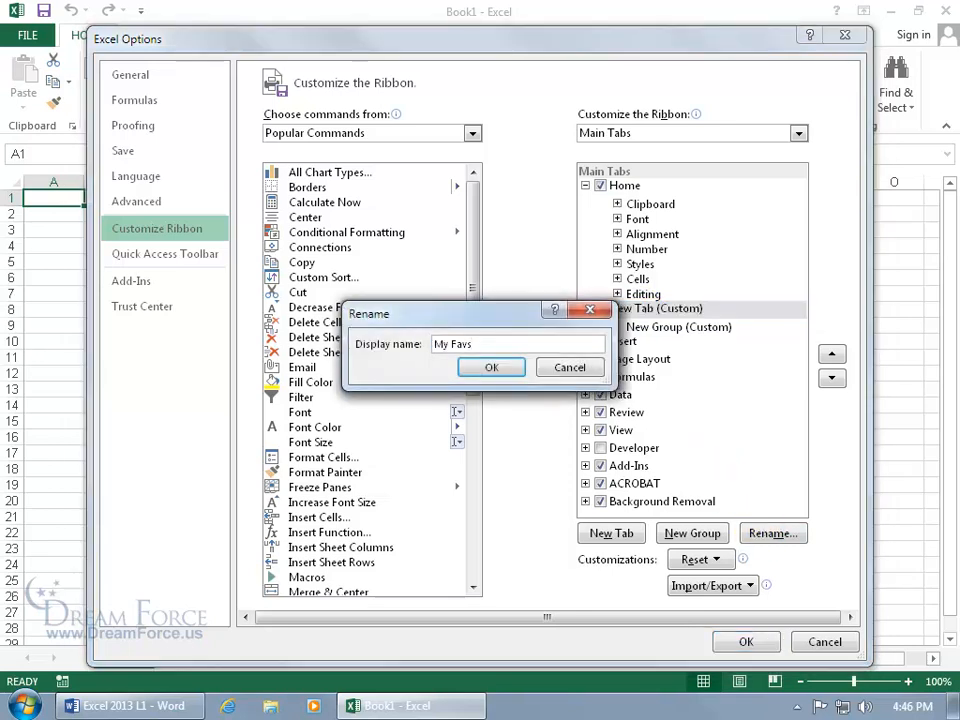
pyautogui.click(492, 368)
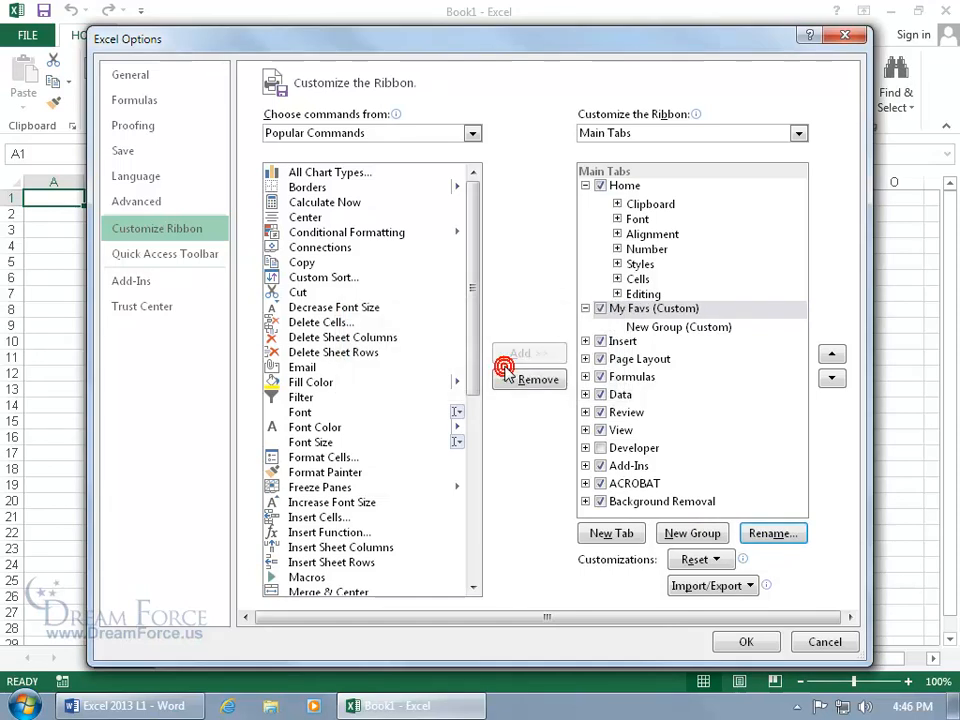
# Rename the new group inside My Favs as "Spiffy" and give it the yellow smiley face symbol
pyautogui.click(688, 328)
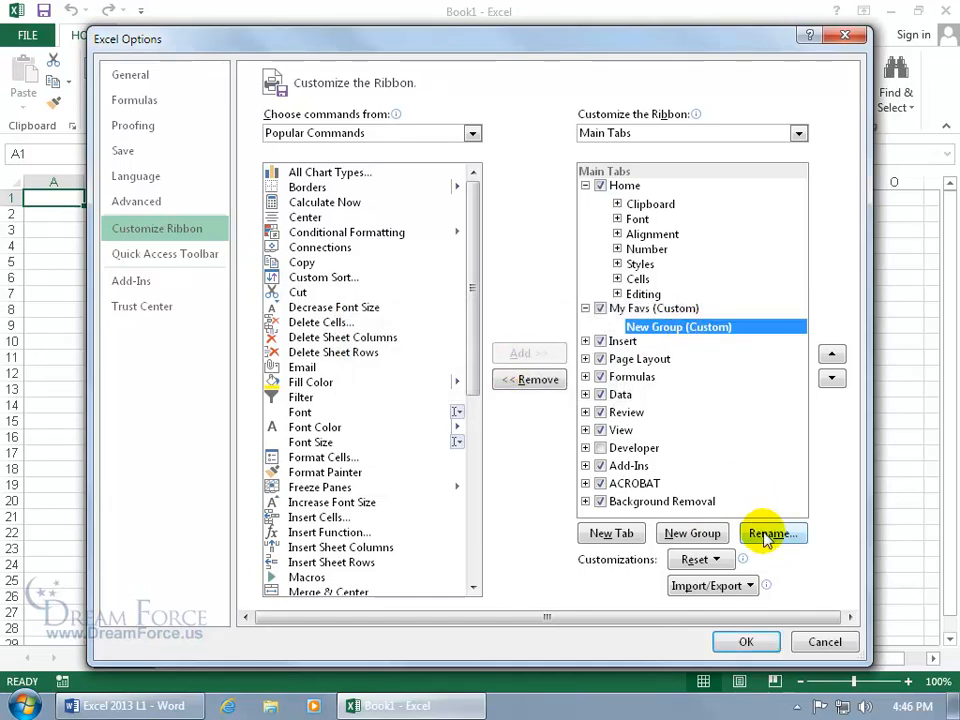
pyautogui.click(767, 533)
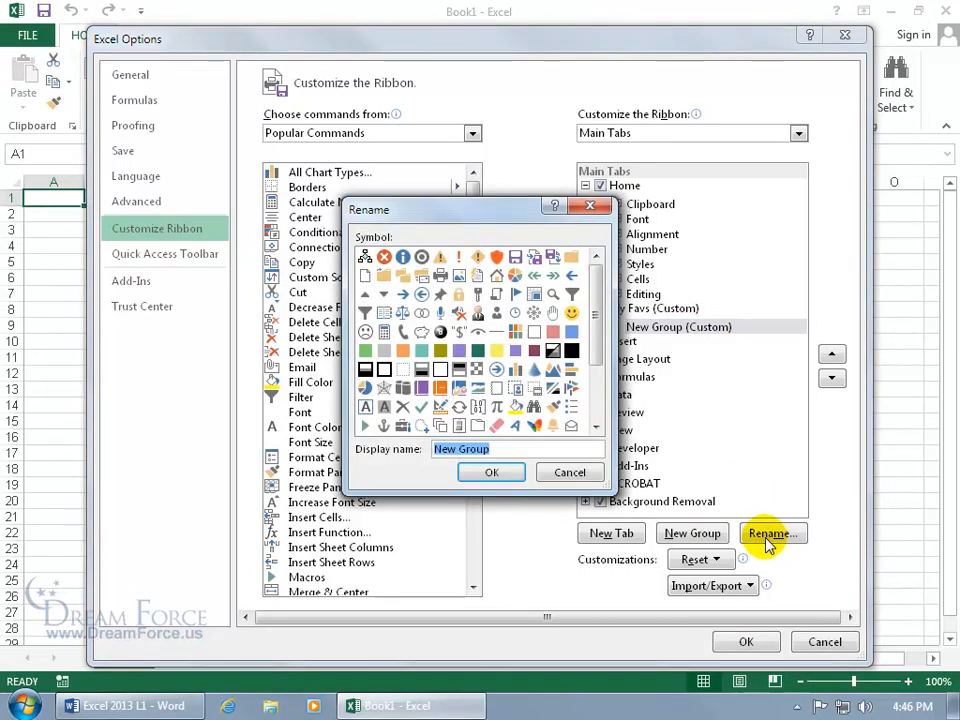
pyautogui.write('Spiffy')
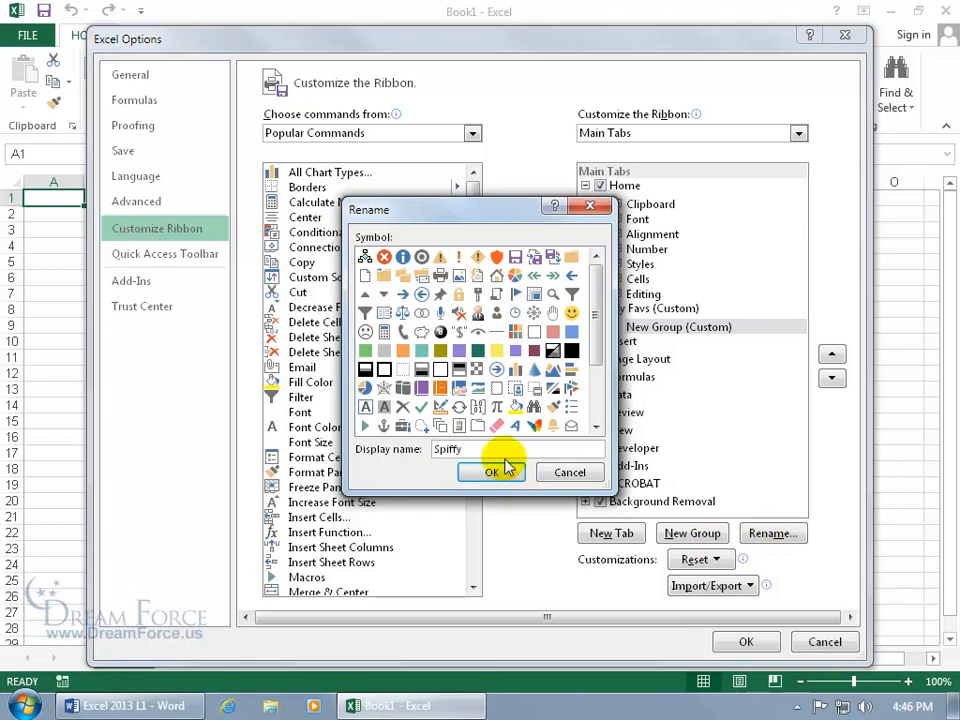
pyautogui.click(571, 313)
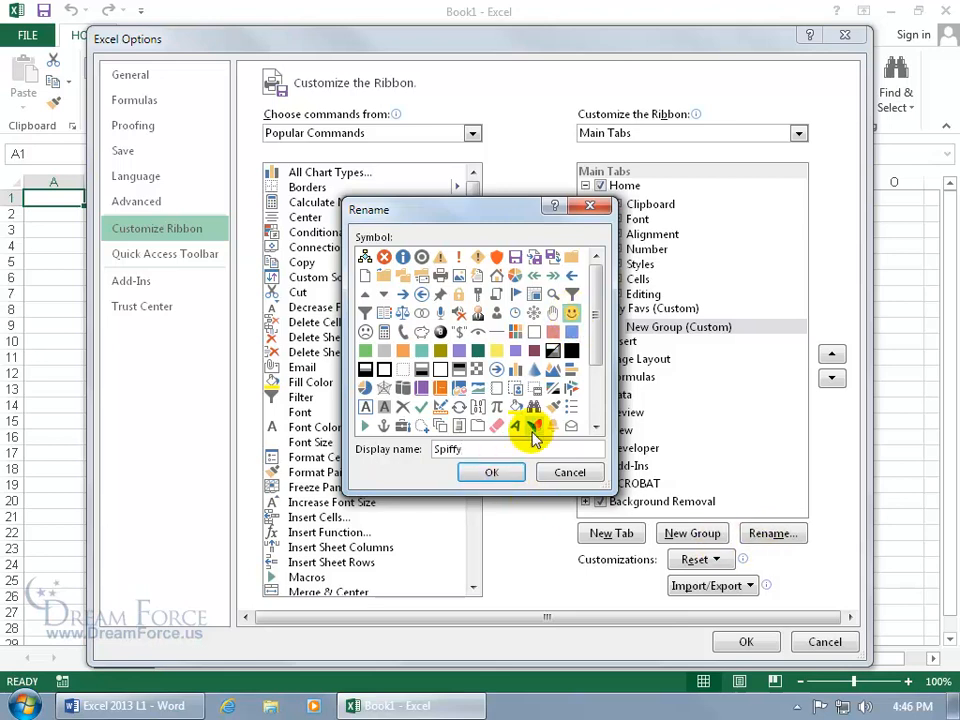
pyautogui.click(491, 476)
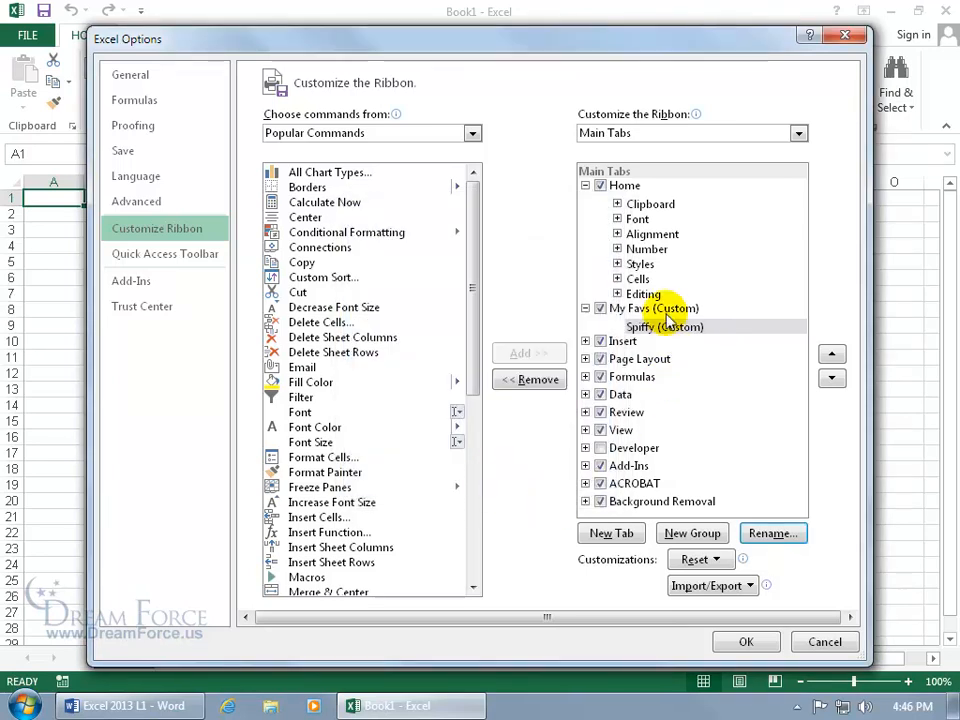
# Add a second group to My Favs, named "Spiffy 2", with the orange shield symbol
pyautogui.click(684, 533)
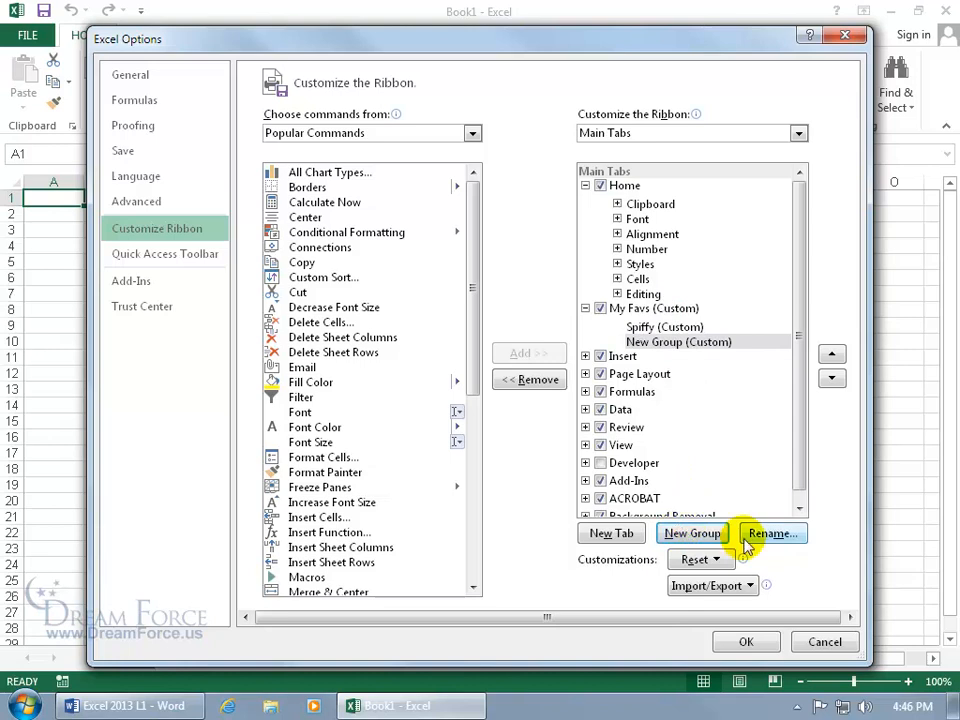
pyautogui.click(765, 532)
pyautogui.write('Spiffy 2')
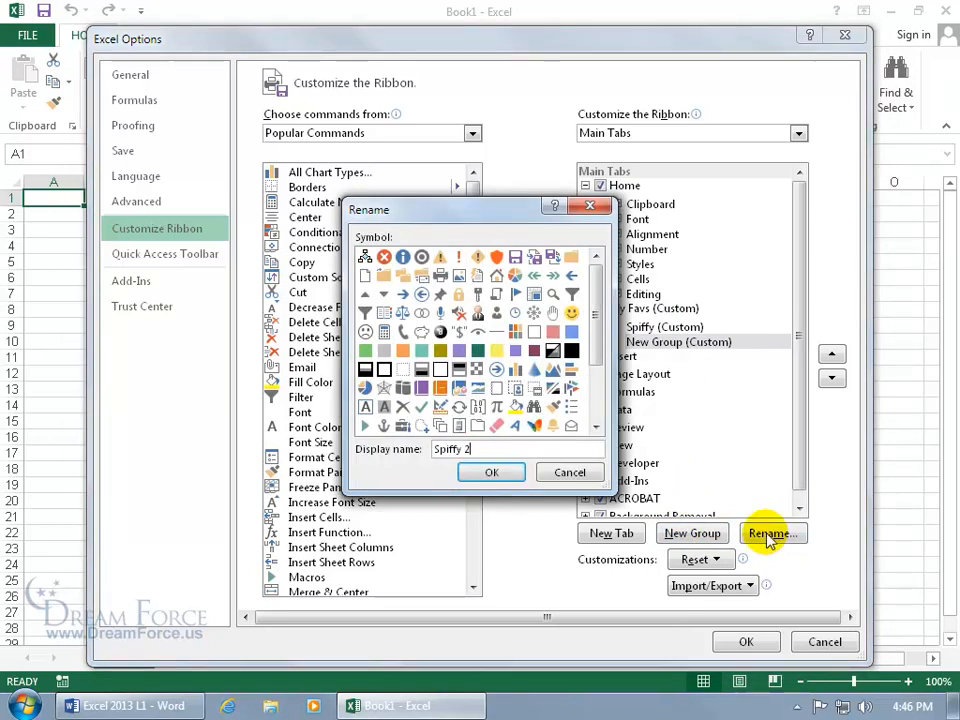
pyautogui.click(499, 258)
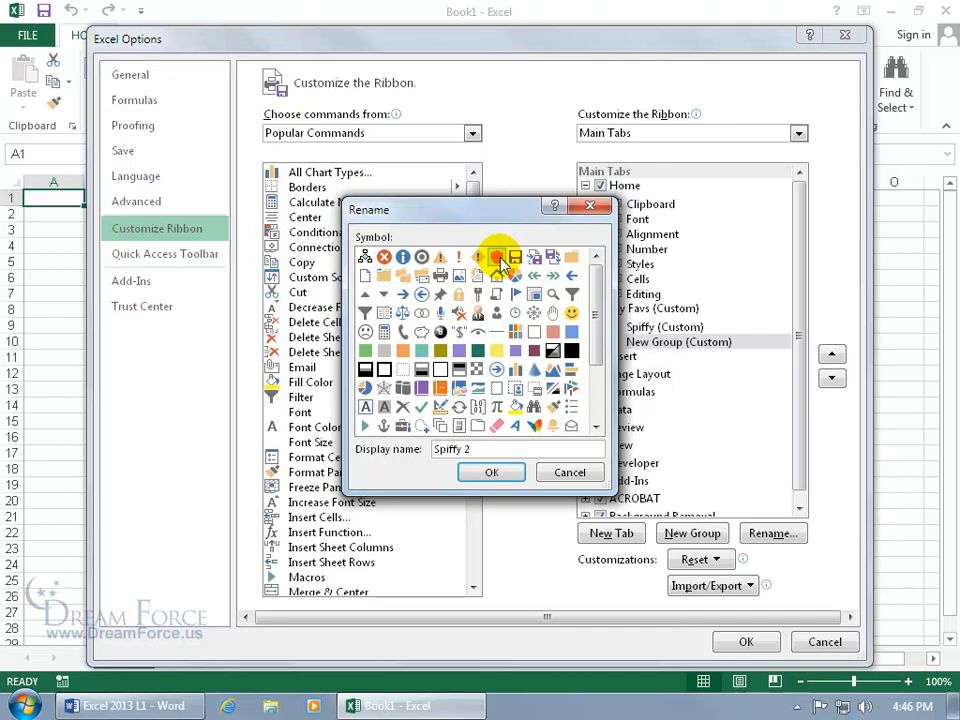
pyautogui.click(497, 474)
# Add the Fill Color, Font Size and Format Painter commands to the Spiffy group
pyautogui.click(668, 327)
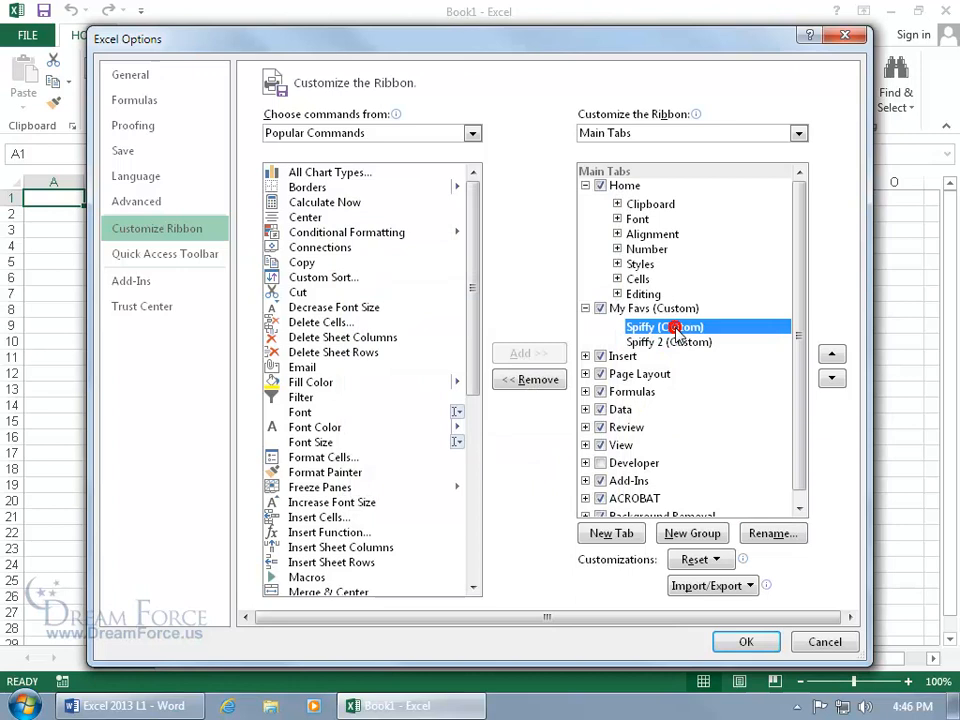
pyautogui.click(318, 381)
pyautogui.click(540, 352)
pyautogui.click(300, 441)
pyautogui.click(528, 353)
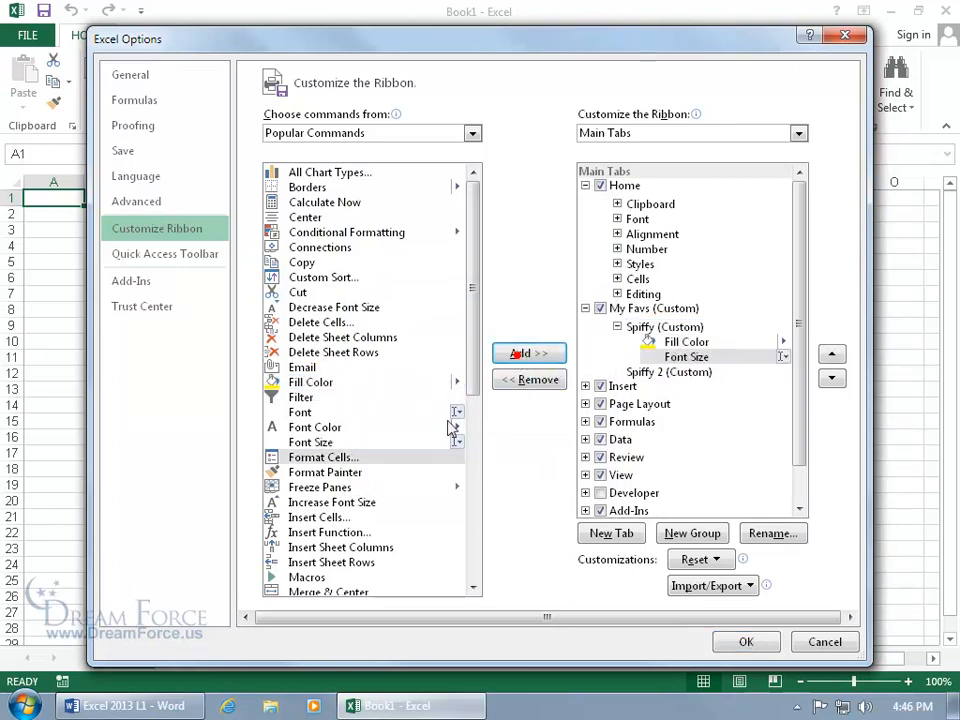
pyautogui.click(343, 458)
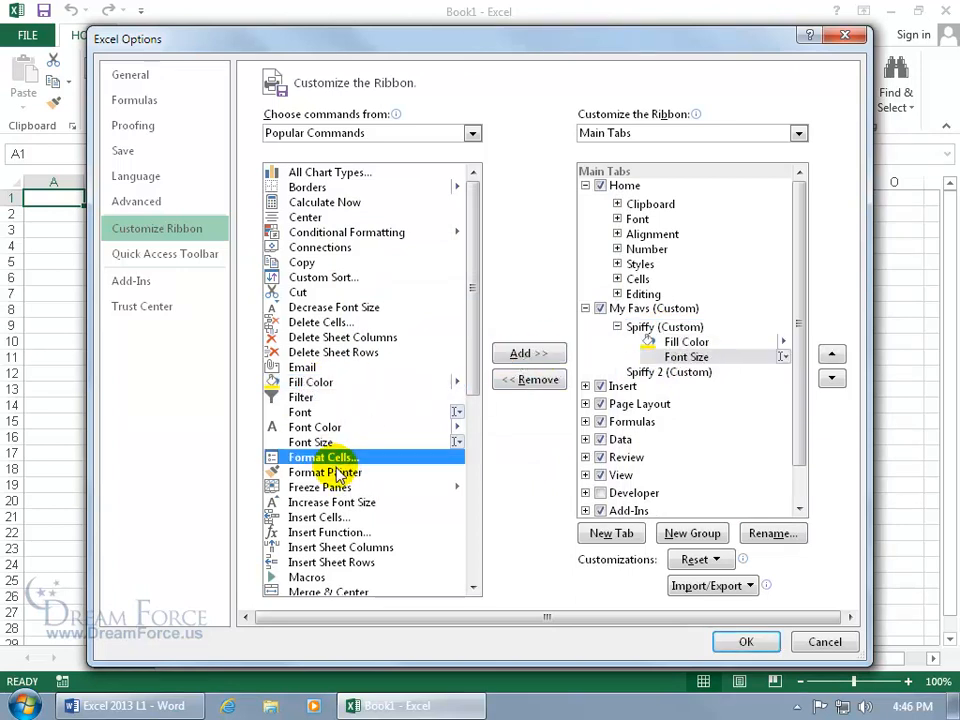
pyautogui.click(318, 471)
pyautogui.click(522, 355)
# Add Increase Font Size, Insert Function and Insert Sheet Rows to the Spiffy 2 group and apply the ribbon changes
pyautogui.click(665, 387)
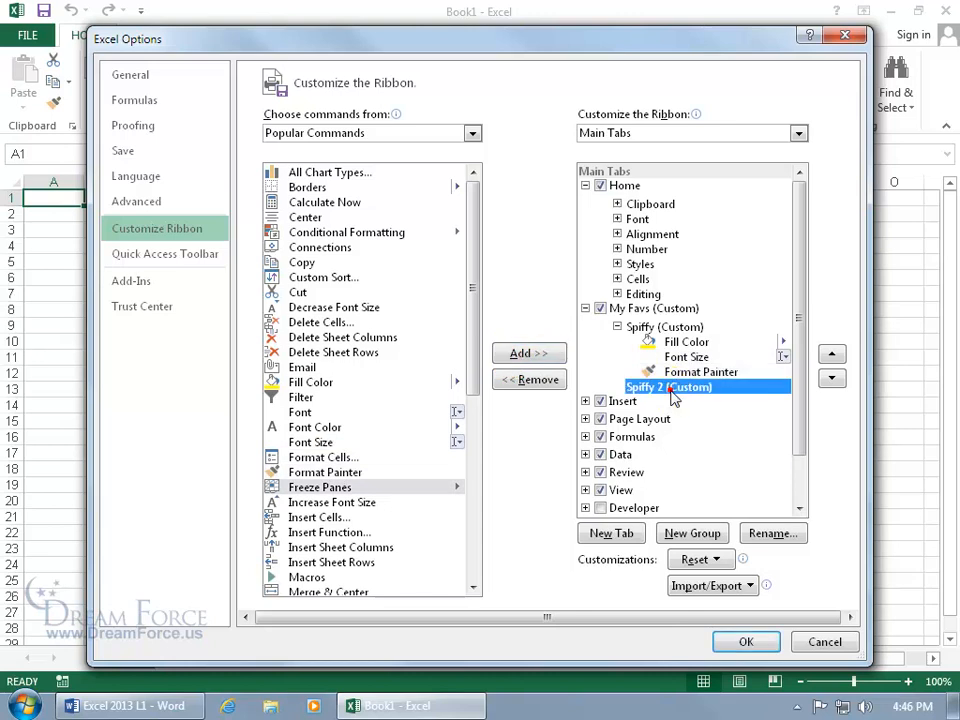
pyautogui.click(343, 503)
pyautogui.click(528, 354)
pyautogui.click(380, 532)
pyautogui.click(531, 355)
pyautogui.click(377, 563)
pyautogui.click(537, 355)
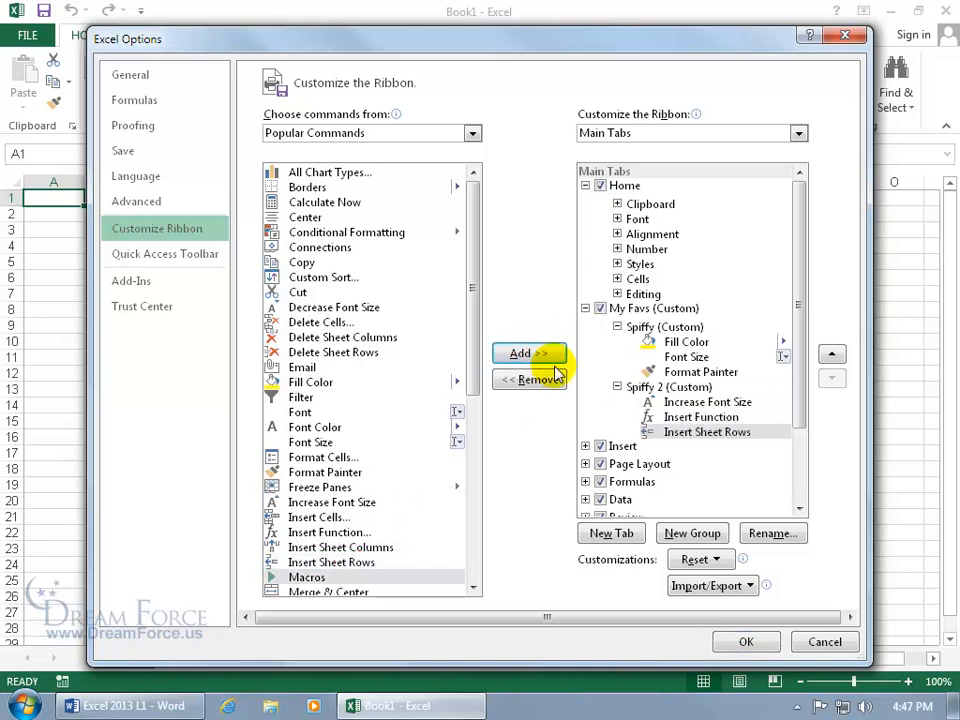
pyautogui.click(746, 642)
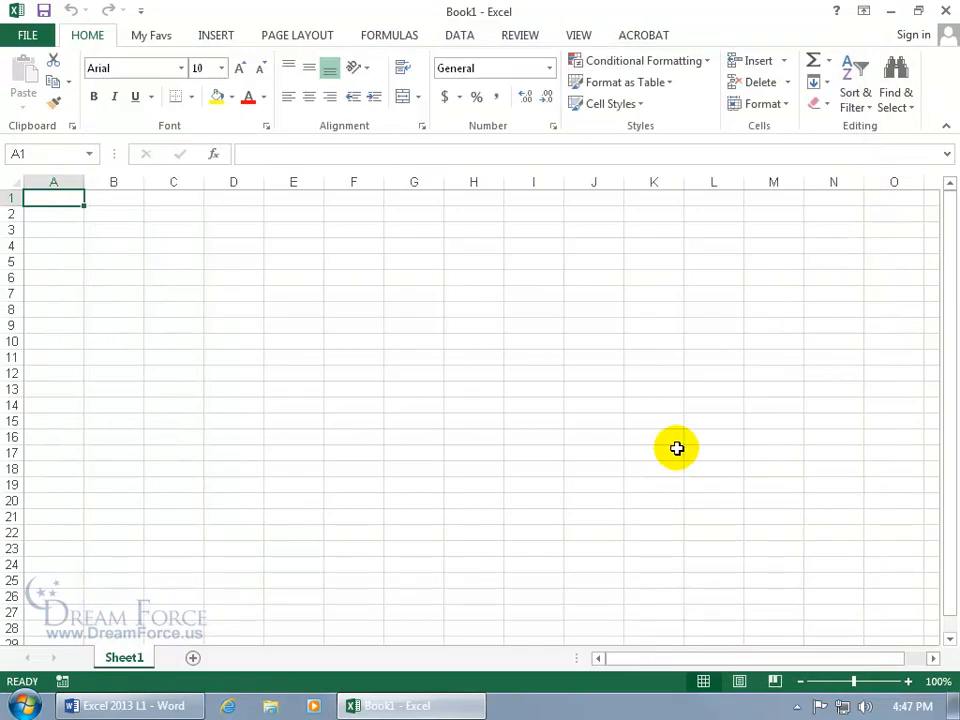
# Show the My Favs tab on the ribbon and reorder it to sit directly after View
pyautogui.click(153, 40)
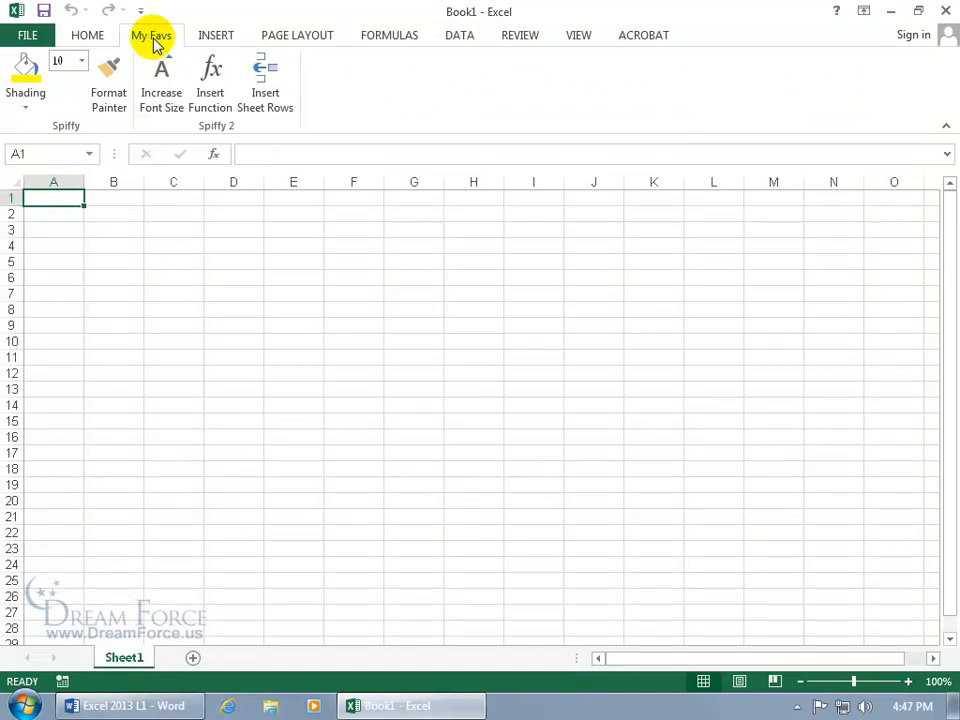
pyautogui.rightClick(153, 42)
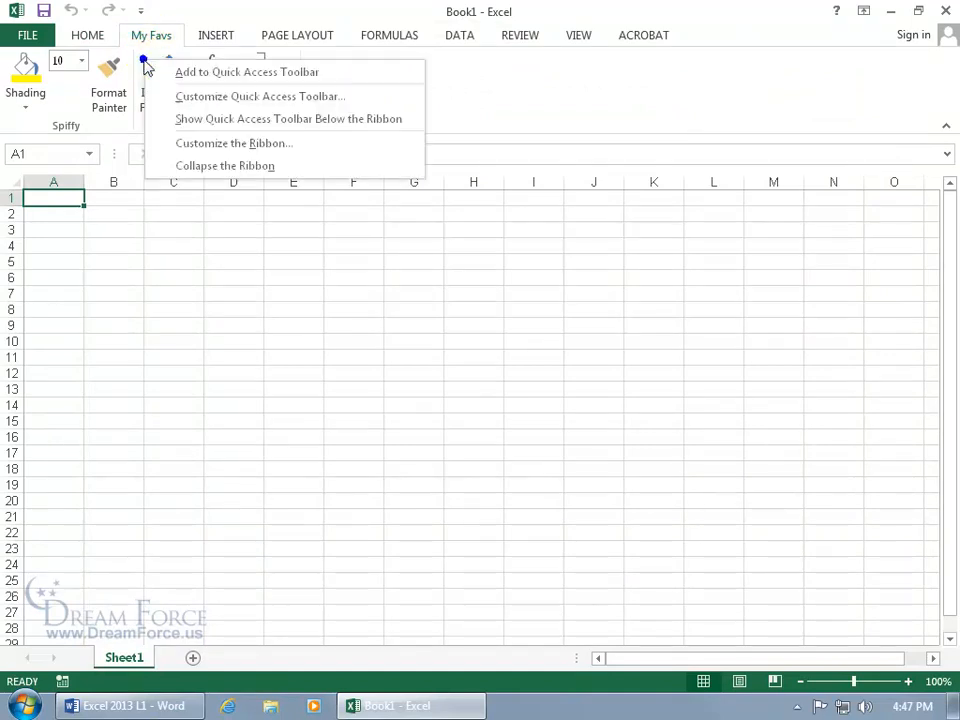
pyautogui.click(178, 141)
pyautogui.click(640, 204)
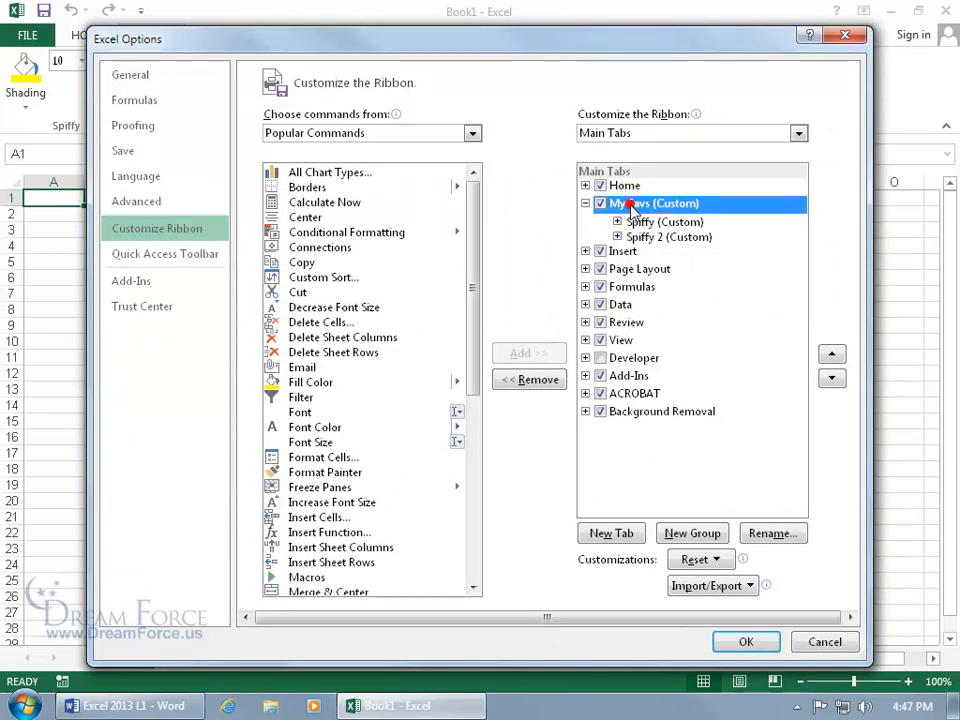
pyautogui.click(832, 379)
pyautogui.click(832, 379)
pyautogui.click(832, 379)
pyautogui.click(832, 379)
pyautogui.click(832, 379)
pyautogui.click(832, 379)
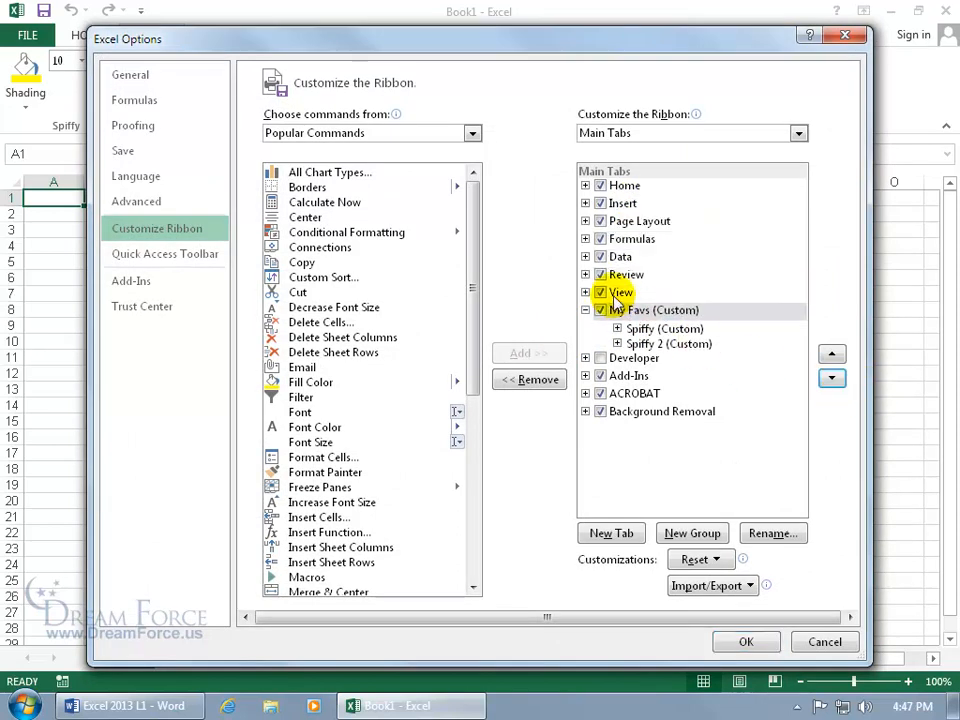
pyautogui.click(746, 642)
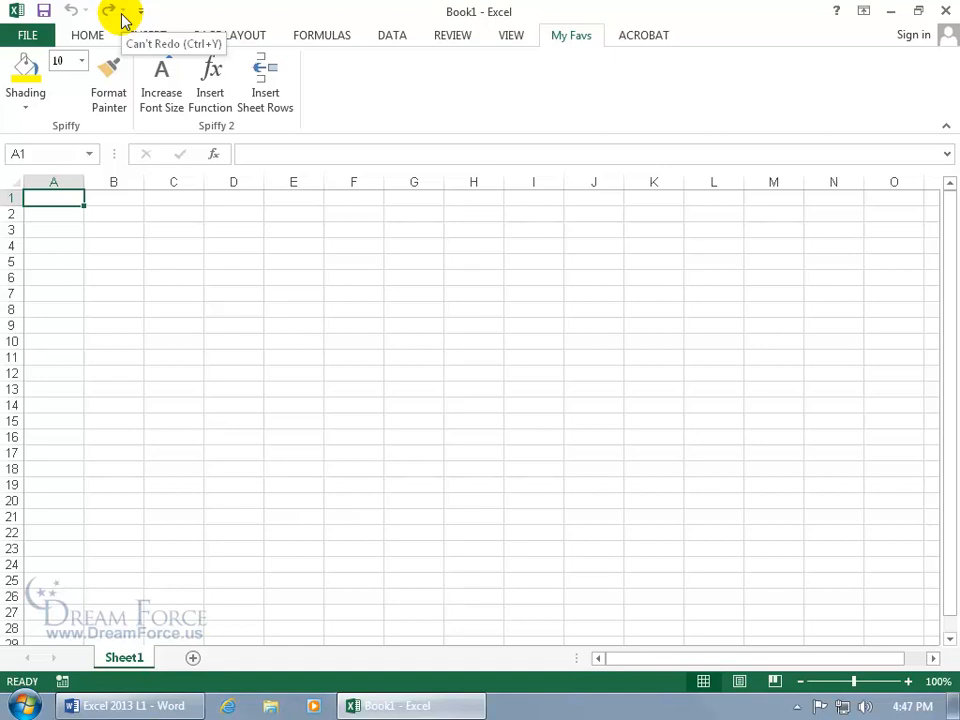
# Add the Spiffy and Spiffy 2 groups to the Quick Access Toolbar and open each one there to view its commands
pyautogui.rightClick(101, 127)
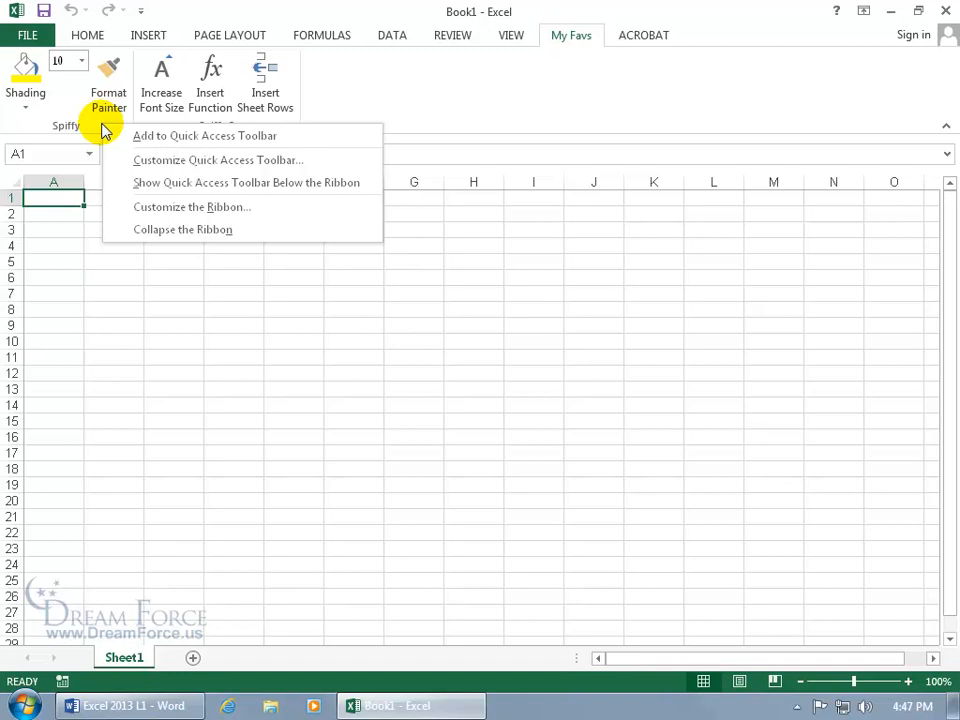
pyautogui.click(135, 137)
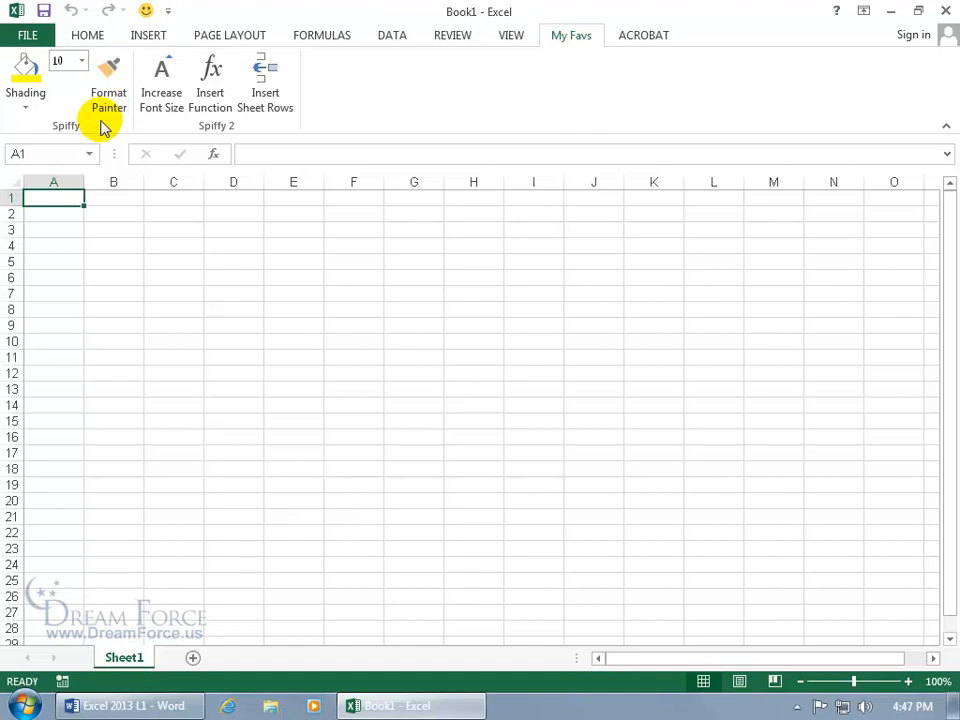
pyautogui.rightClick(163, 122)
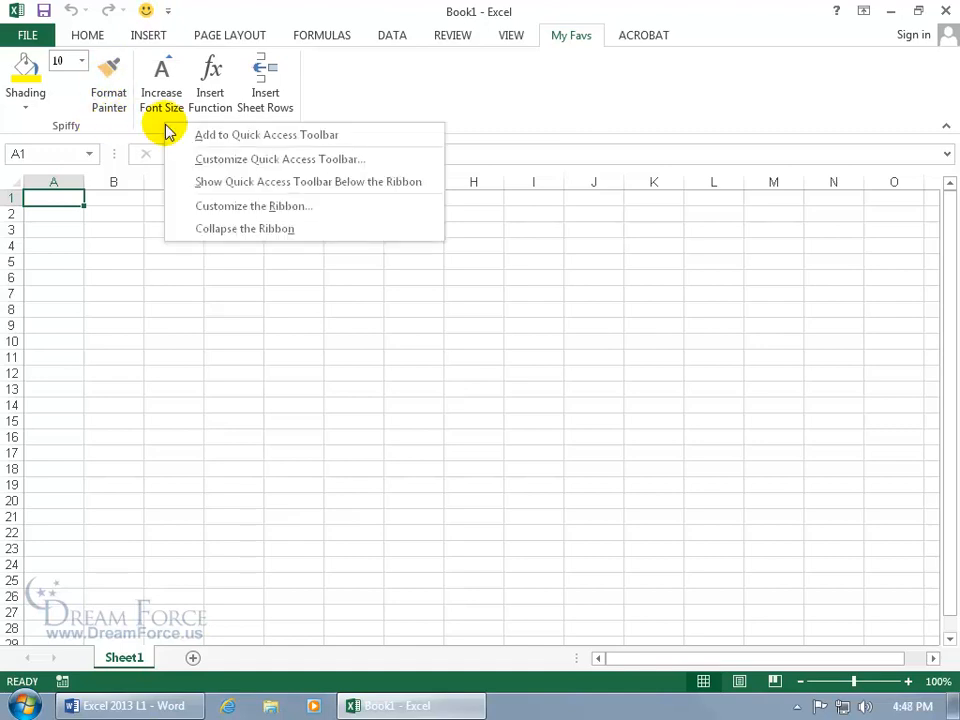
pyautogui.click(172, 136)
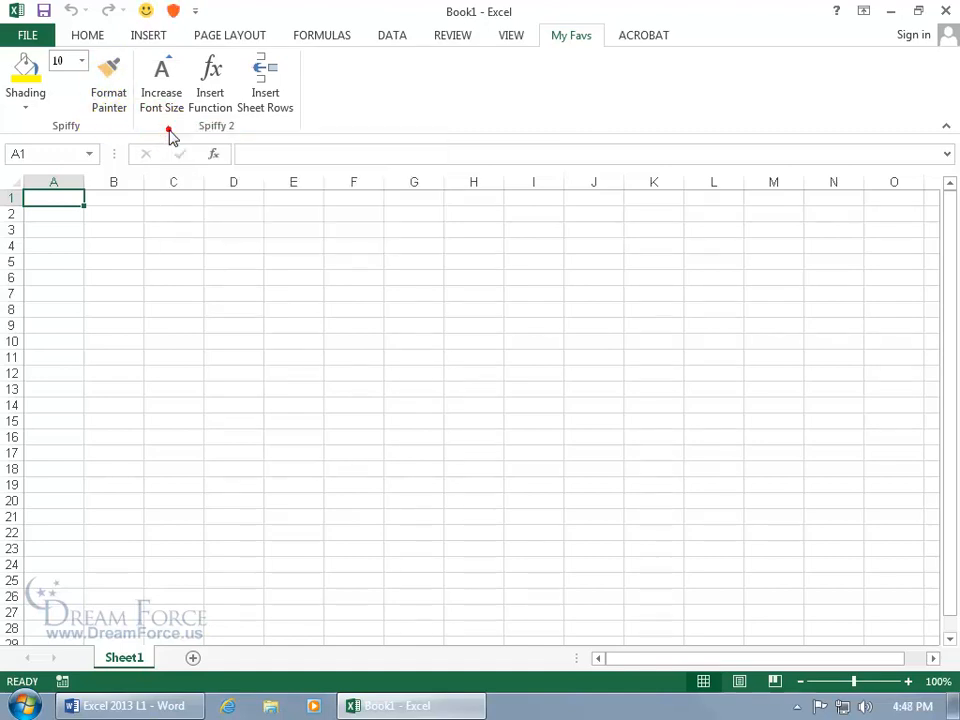
pyautogui.click(147, 12)
pyautogui.click(173, 11)
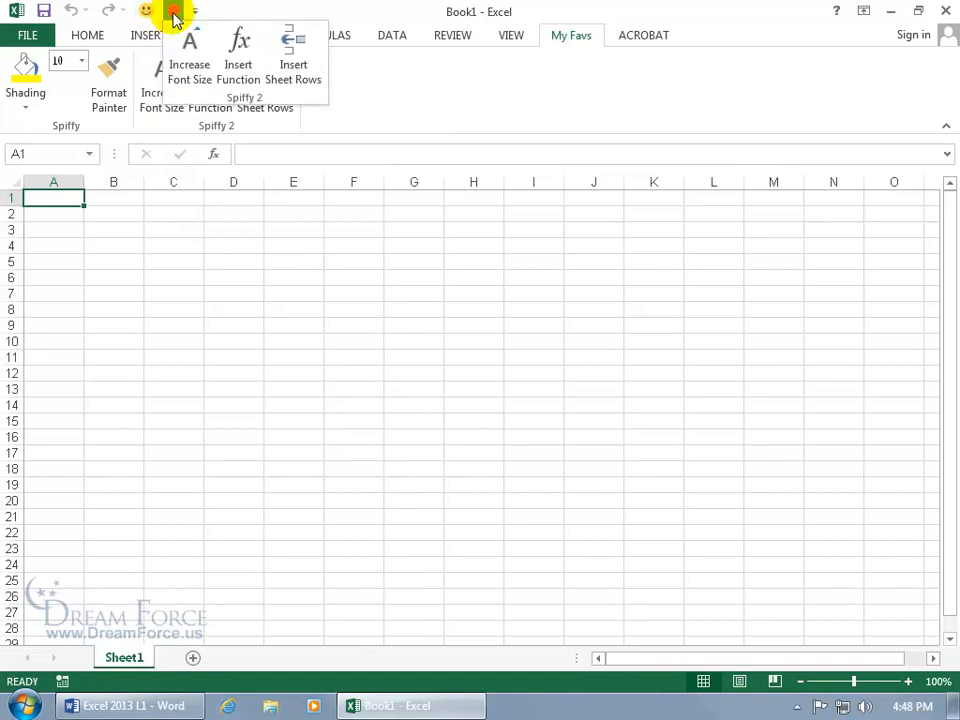
# Create another group in My Favs after Spiffy 2 and add the Filter command to it
pyautogui.rightClick(136, 102)
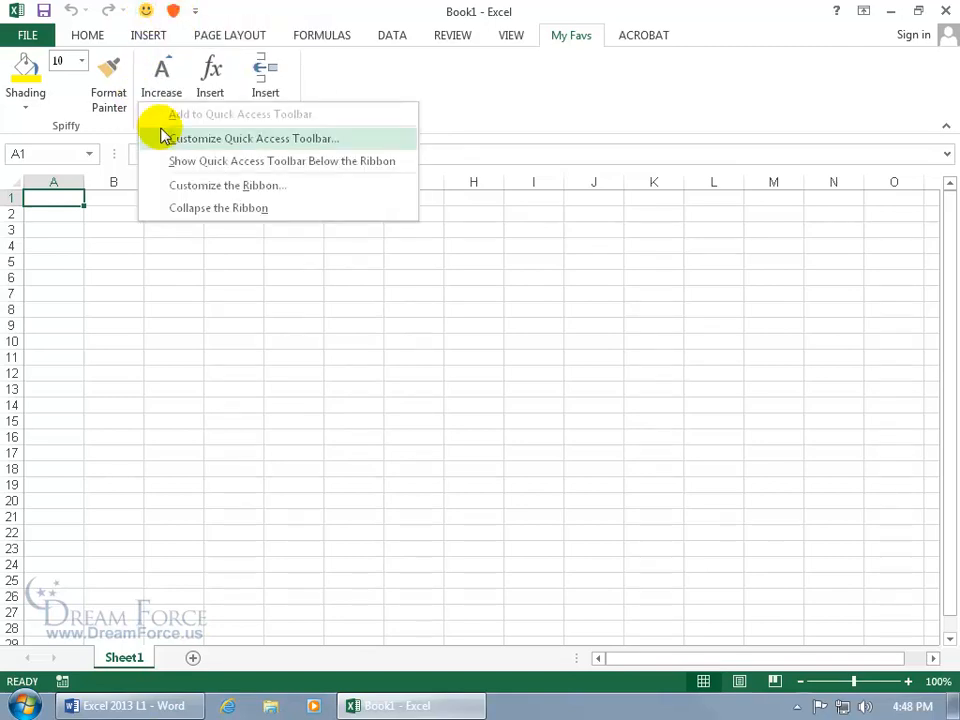
pyautogui.click(182, 185)
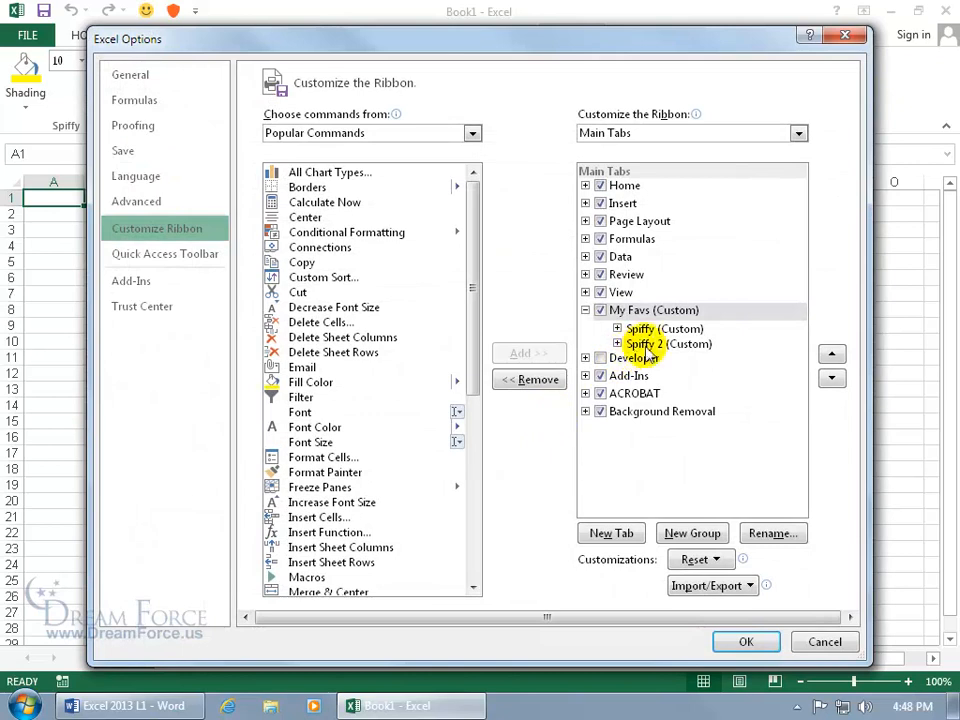
pyautogui.click(658, 344)
pyautogui.click(692, 535)
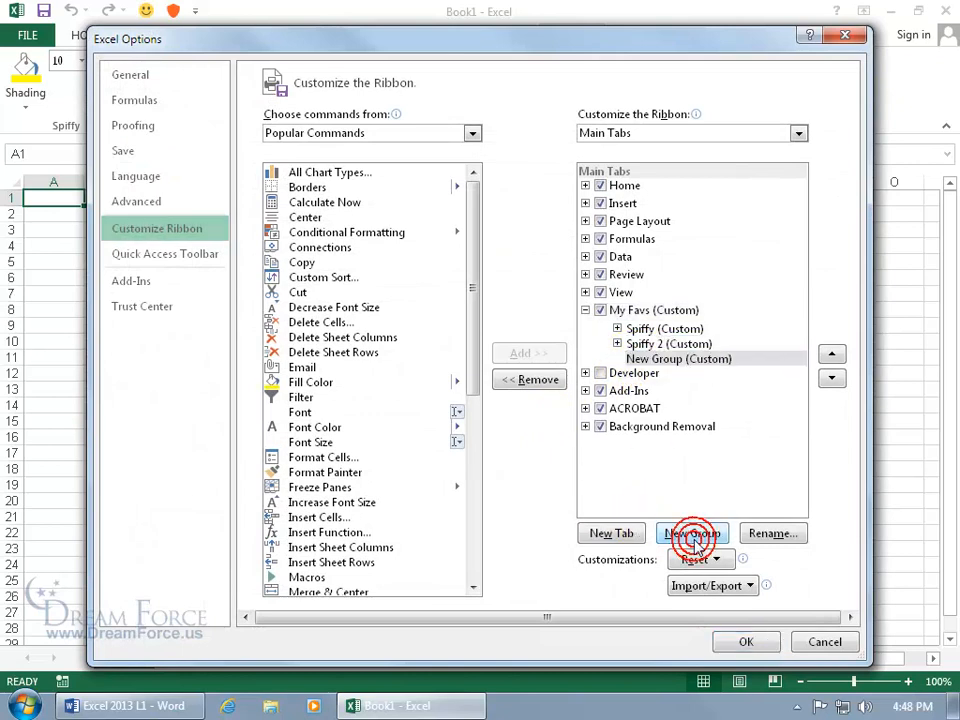
pyautogui.click(325, 398)
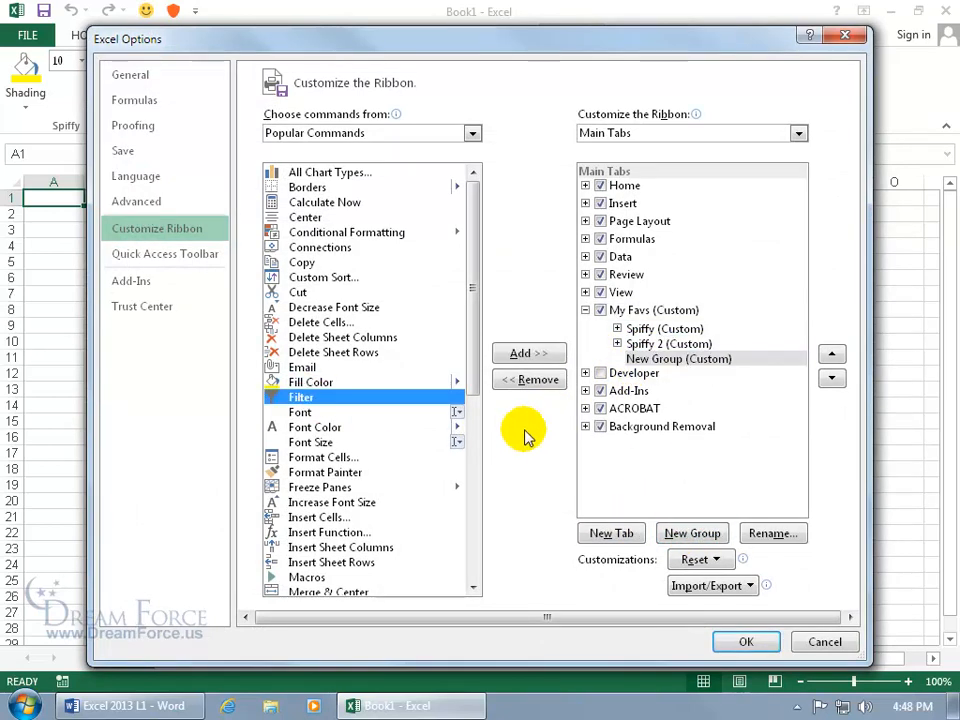
pyautogui.click(538, 355)
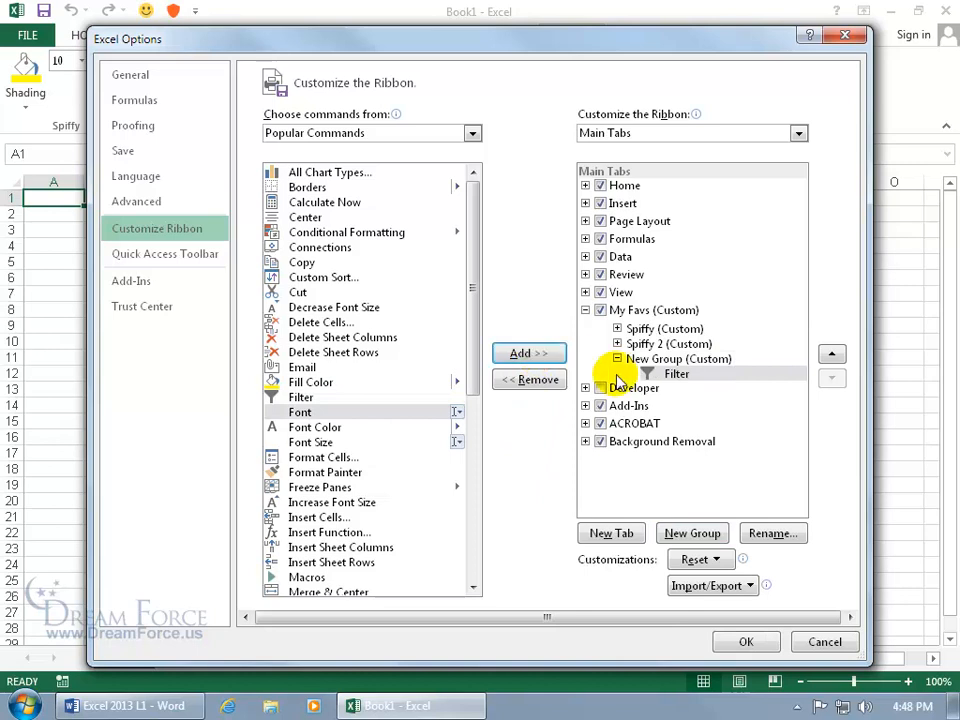
# Rename the new custom group as my favs, apply the ribbon changes, and add that group to the Quick Access Toolbar
pyautogui.click(684, 366)
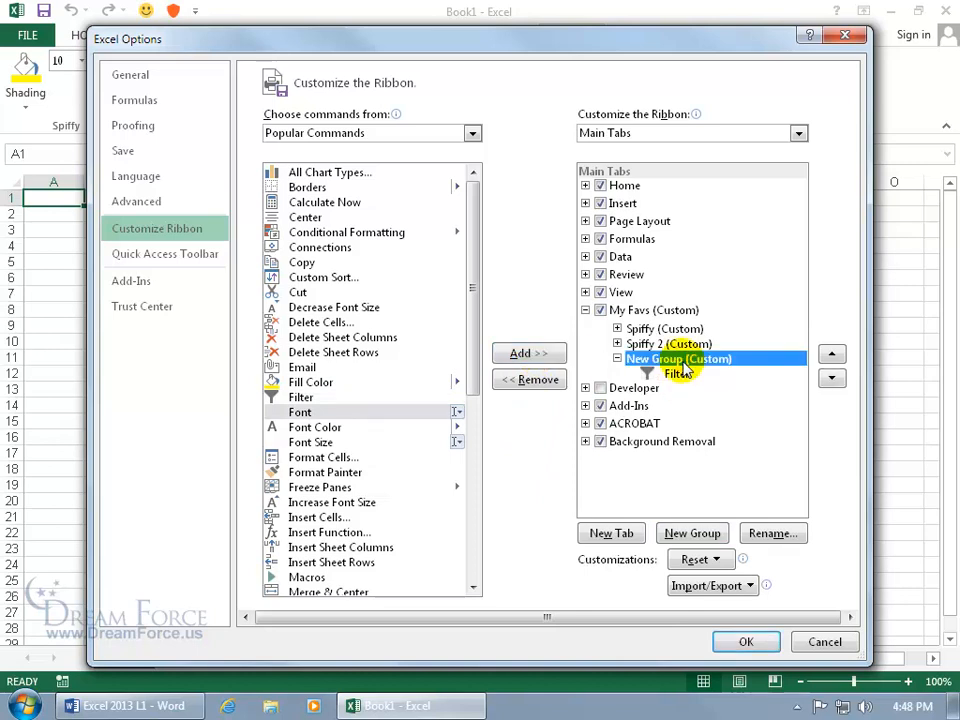
pyautogui.click(775, 535)
pyautogui.write('my ')
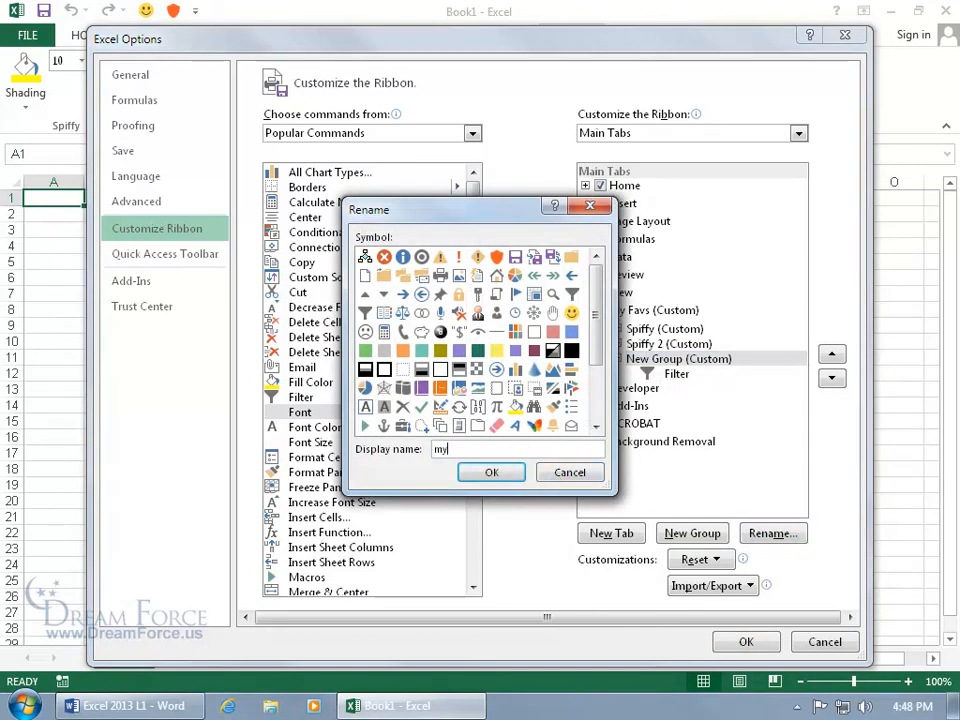
pyautogui.write('favs')
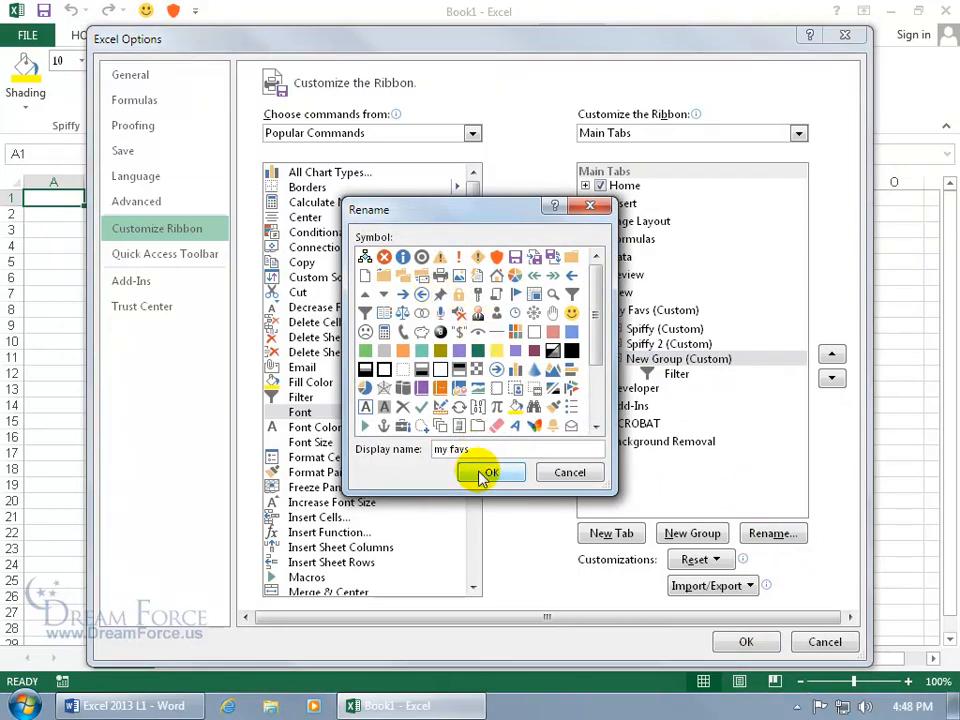
pyautogui.click(482, 474)
pyautogui.click(748, 641)
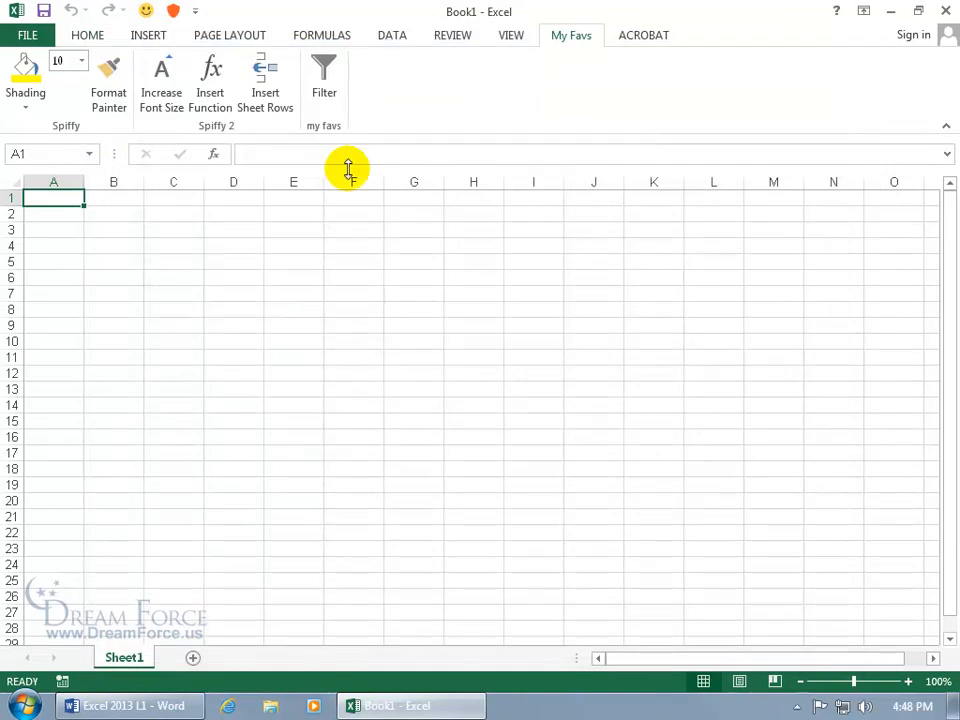
pyautogui.rightClick(321, 117)
pyautogui.click(351, 132)
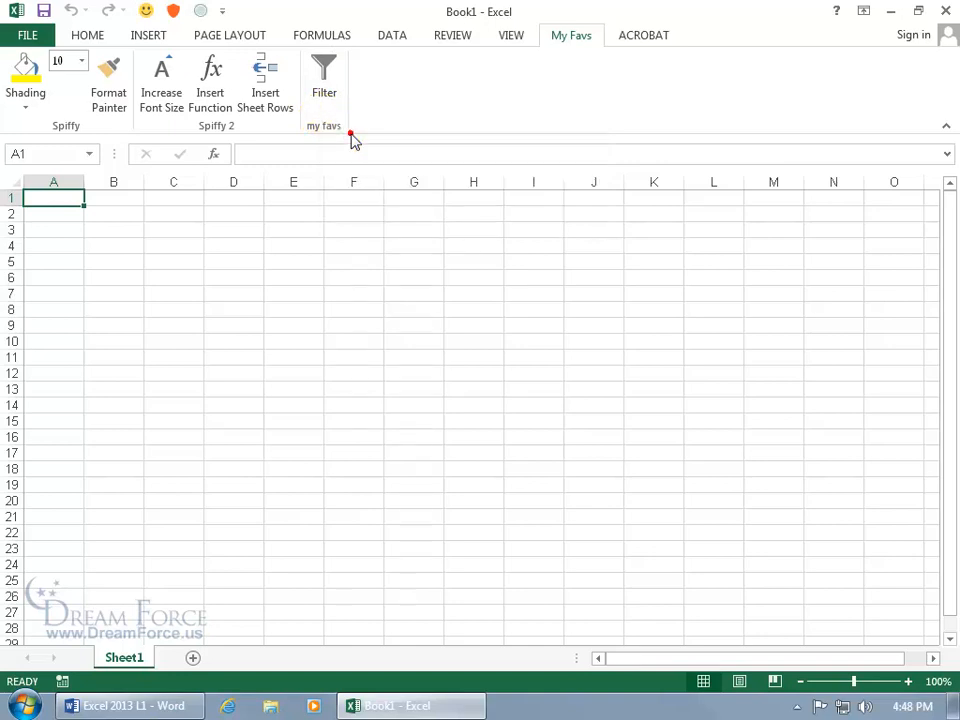
# Remove the my favs, Spiffy 2 and Spiffy groups from the Quick Access Toolbar
pyautogui.rightClick(199, 15)
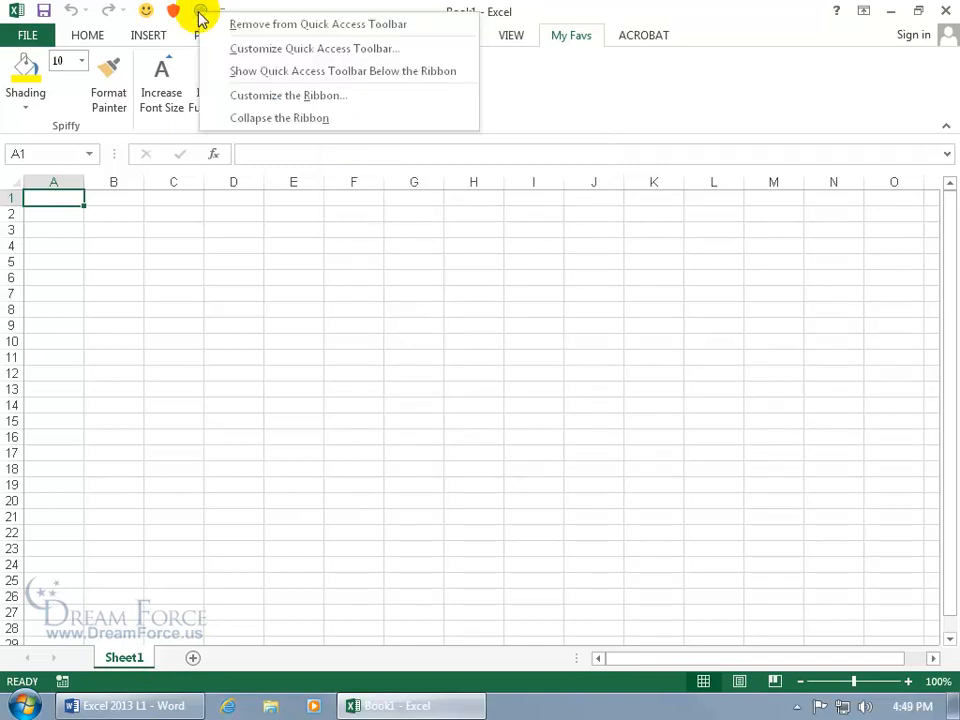
pyautogui.click(216, 26)
pyautogui.rightClick(174, 12)
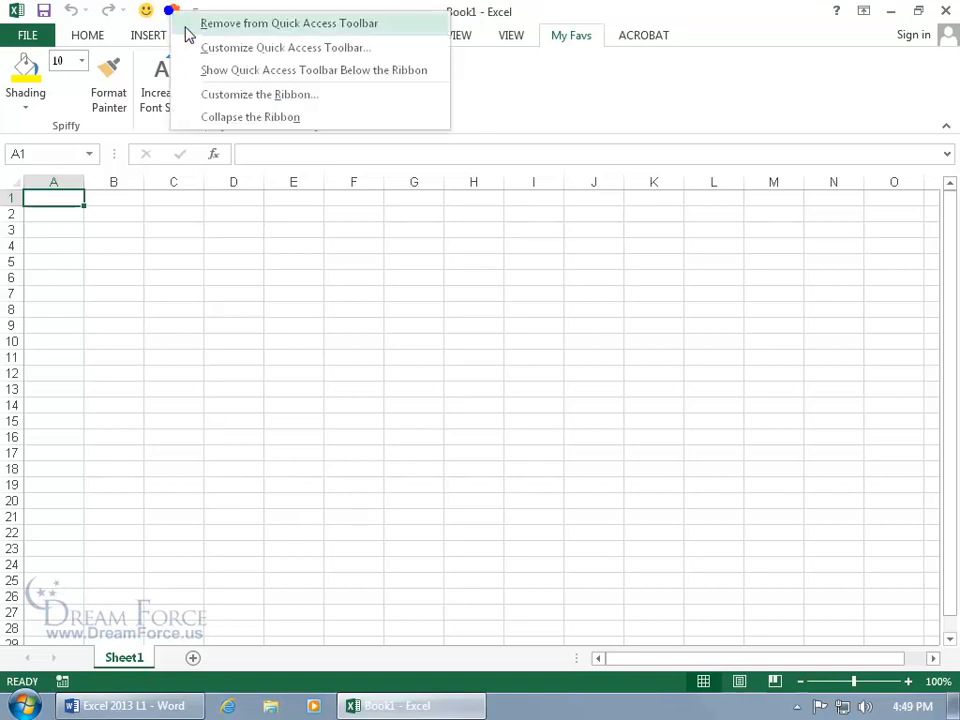
pyautogui.click(185, 25)
pyautogui.rightClick(146, 11)
pyautogui.click(178, 22)
# Add the Save As command to the Quick Access Toolbar customization for all documents
pyautogui.rightClick(122, 14)
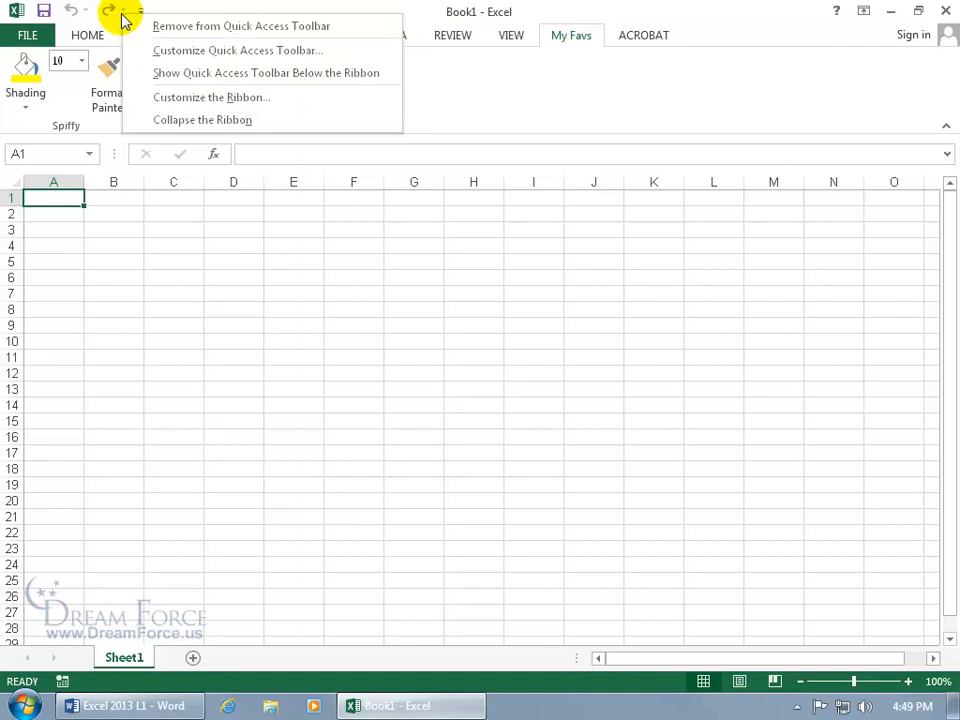
pyautogui.click(187, 98)
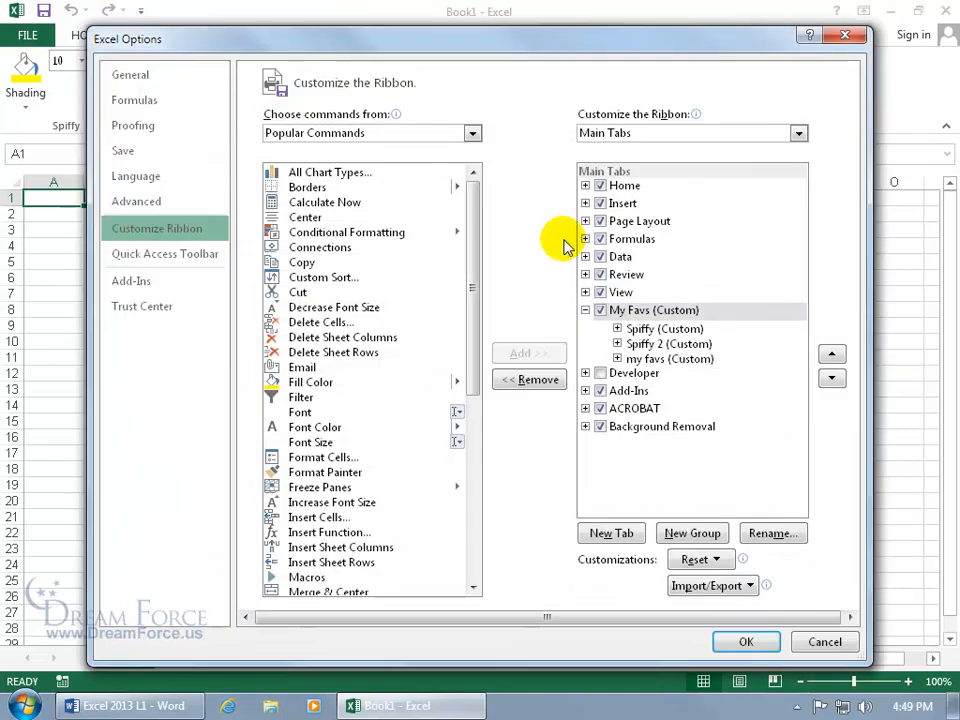
pyautogui.click(188, 256)
pyautogui.moveTo(491, 296); pyautogui.dragTo(476, 471)
pyautogui.click(321, 475)
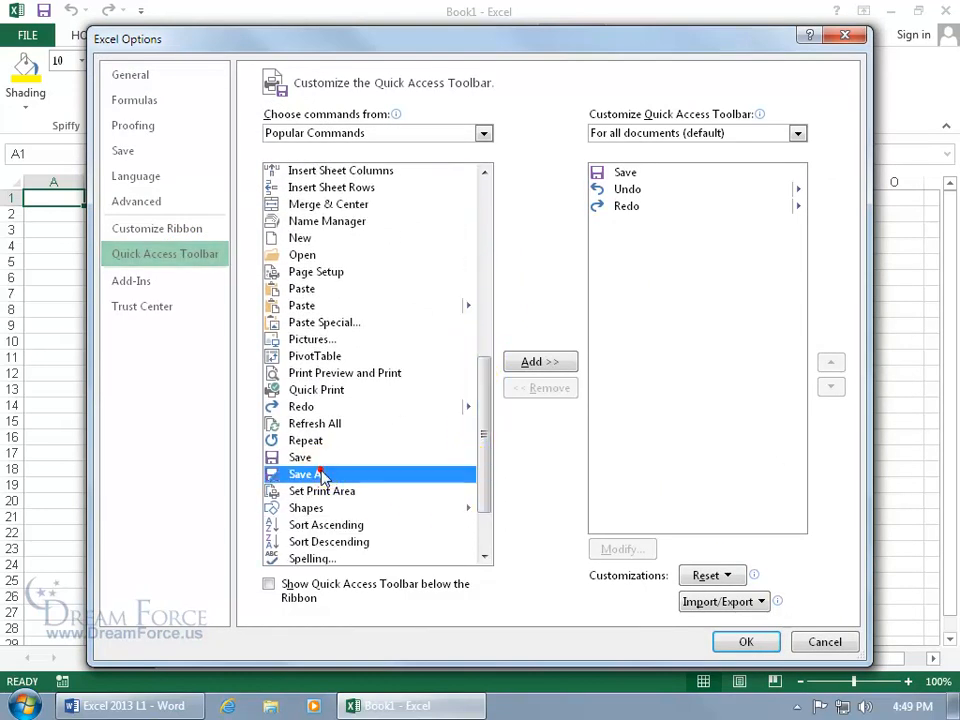
pyautogui.doubleClick(321, 475)
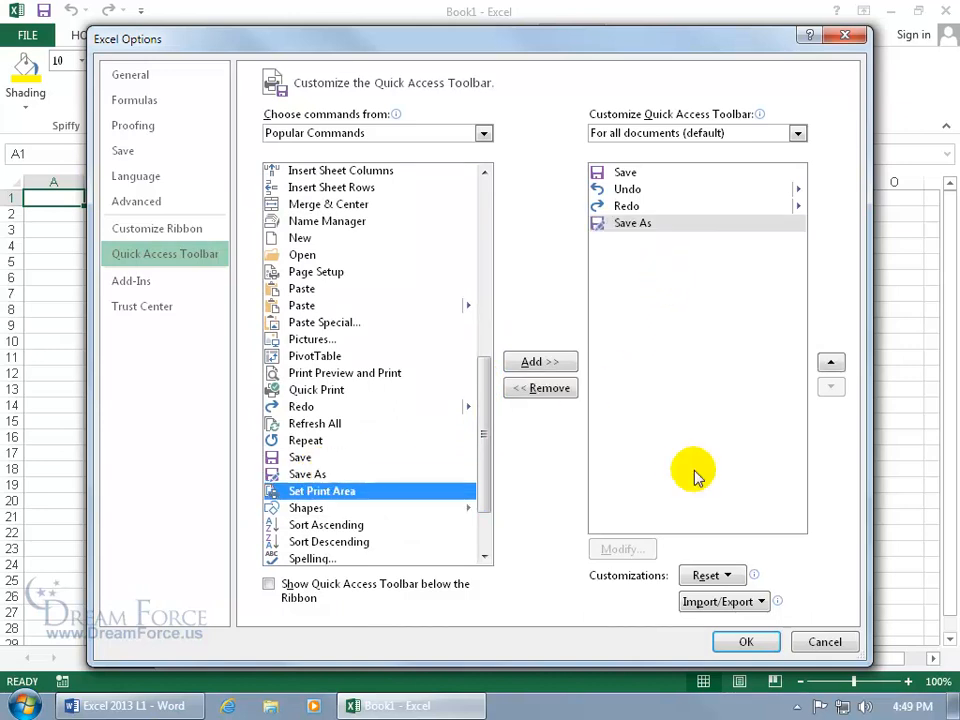
# Hide the My Favs tab from the ribbon and apply the option changes
pyautogui.click(185, 231)
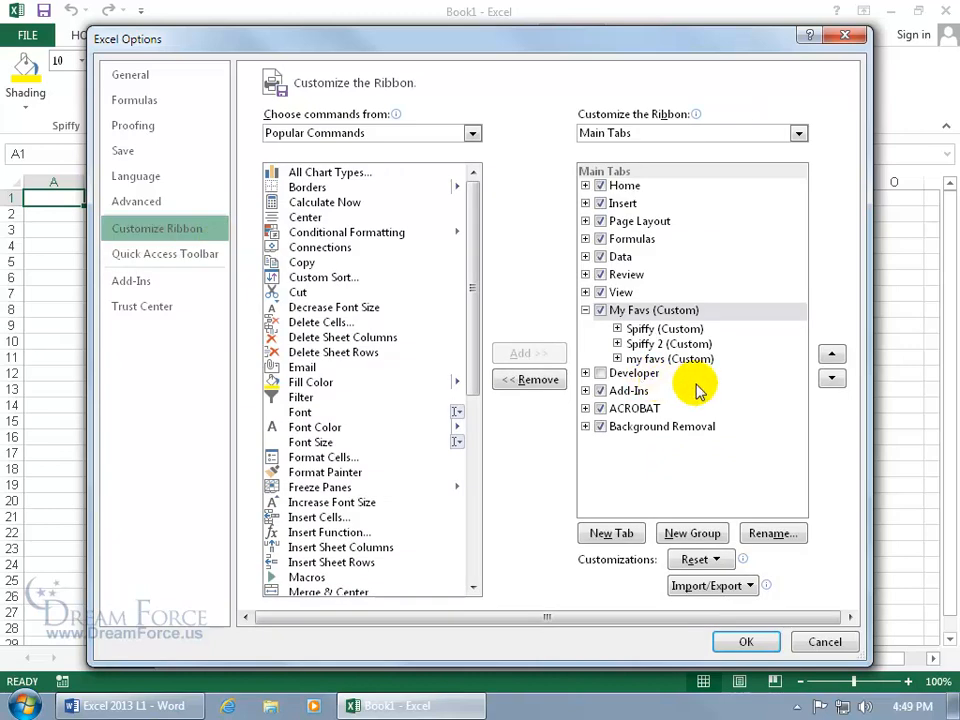
pyautogui.click(620, 312)
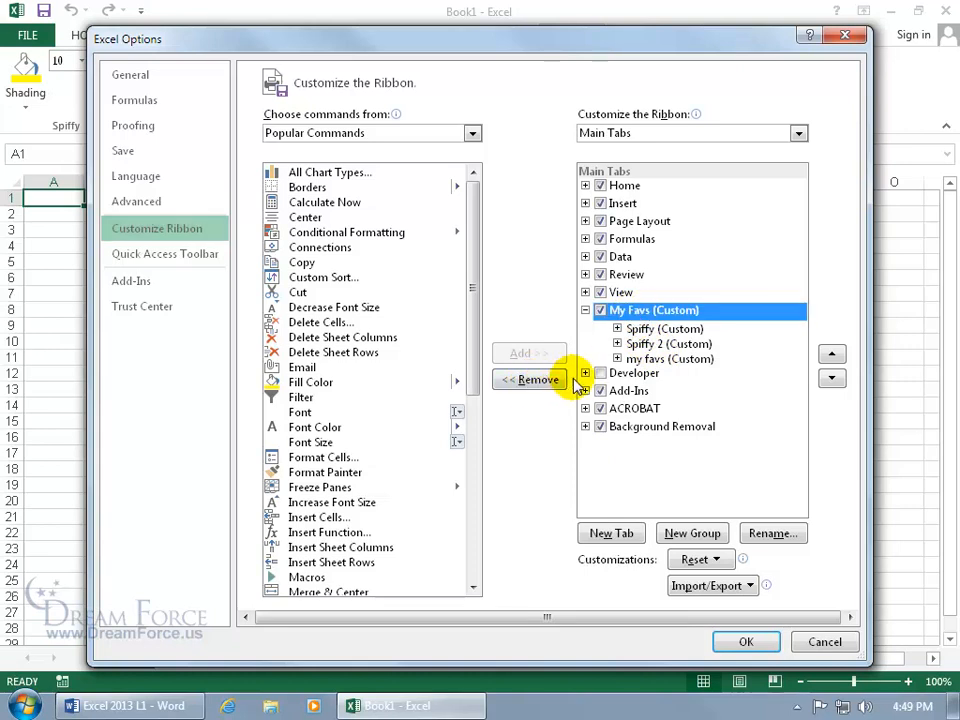
pyautogui.click(600, 311)
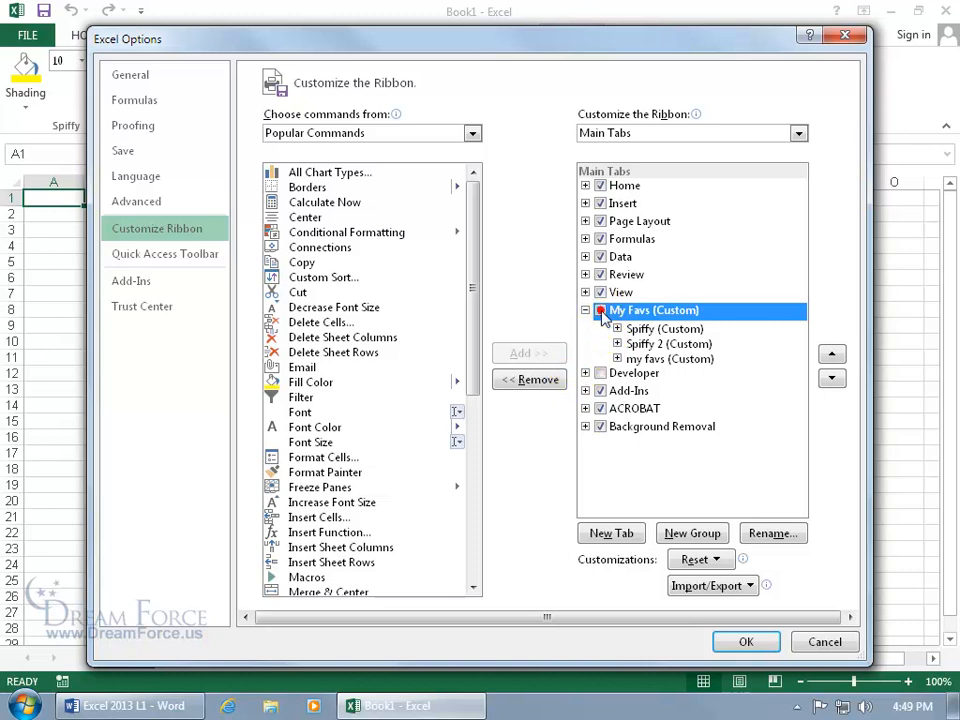
pyautogui.click(746, 641)
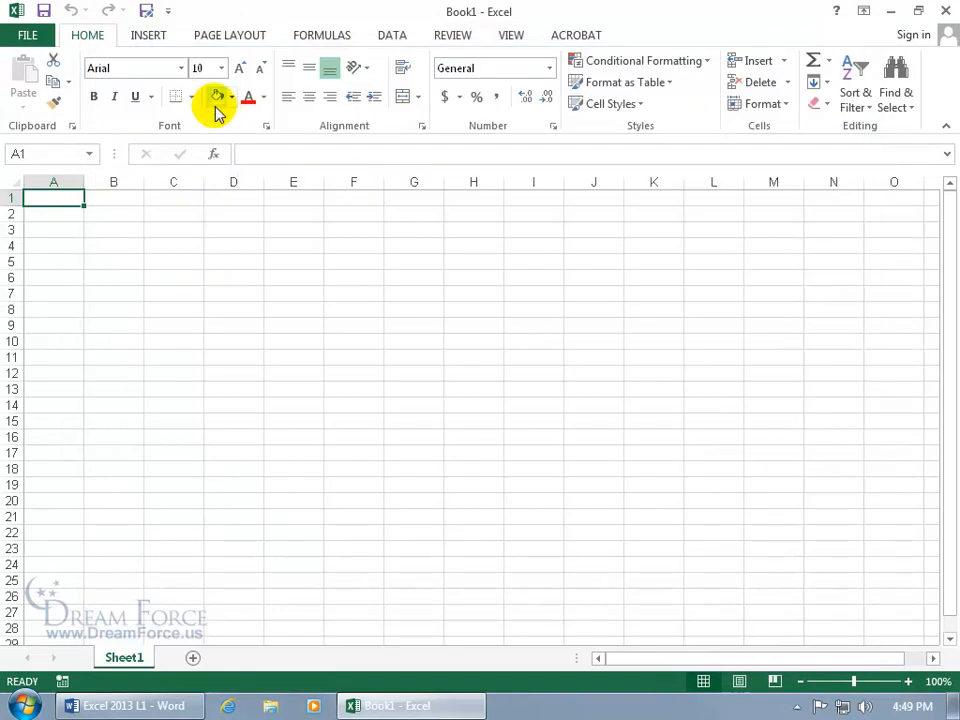
# Enable the My Favs tab again in the ribbon customization and remove its Spiffy group
pyautogui.rightClick(275, 91)
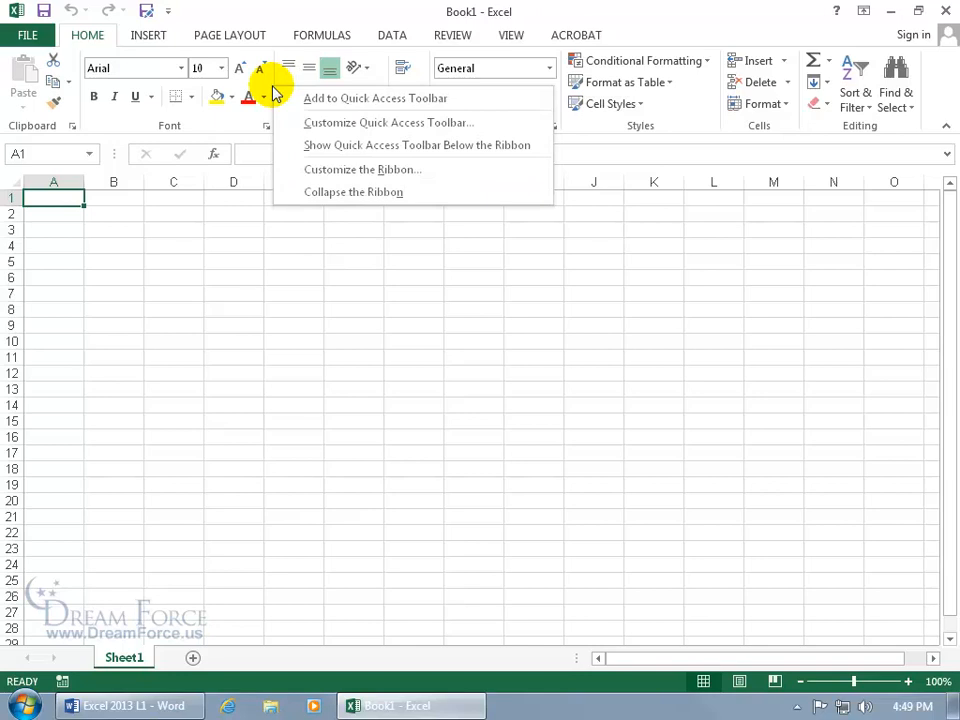
pyautogui.click(332, 170)
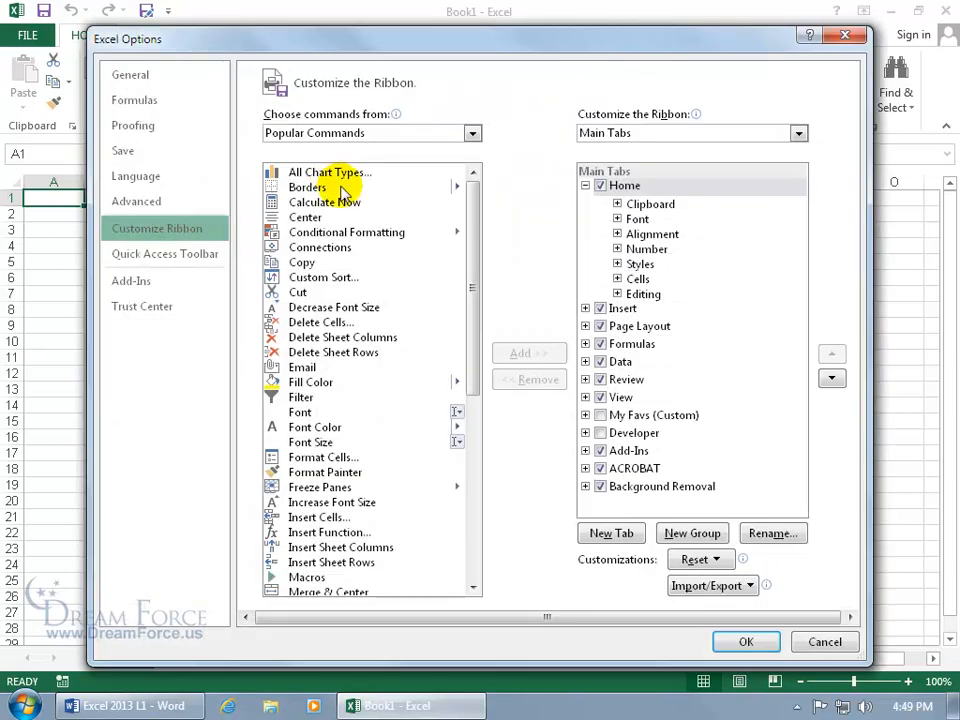
pyautogui.click(600, 415)
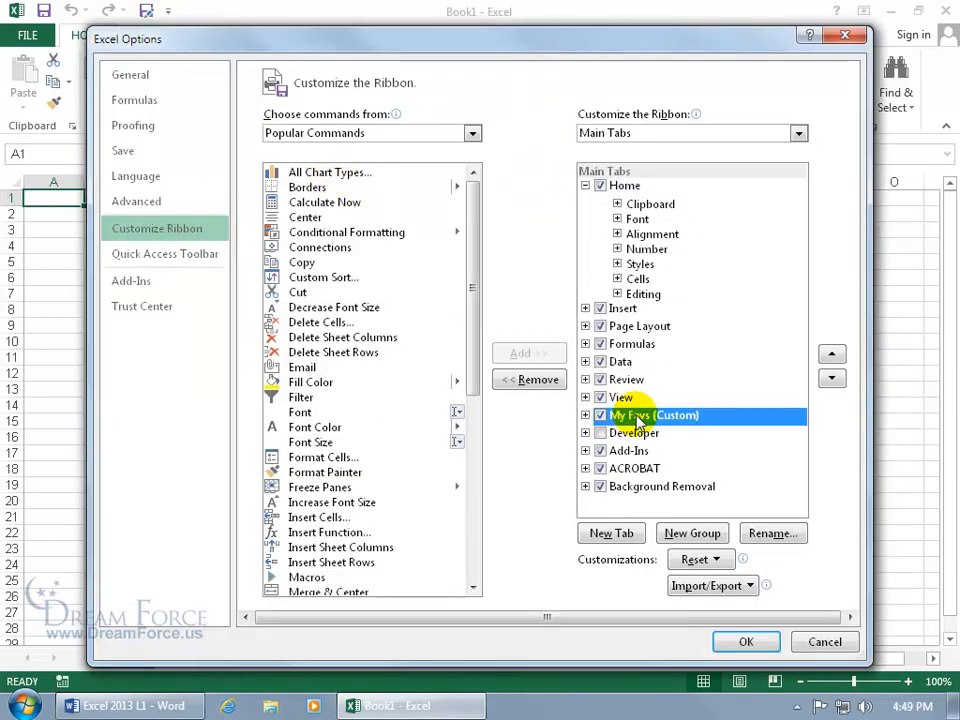
pyautogui.click(586, 415)
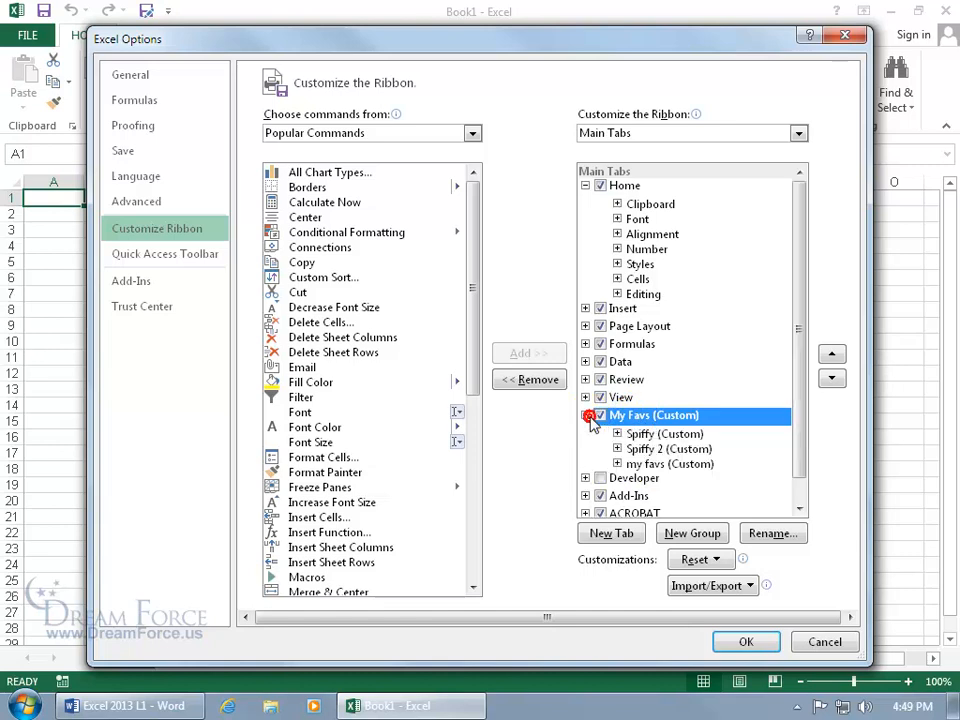
pyautogui.click(648, 434)
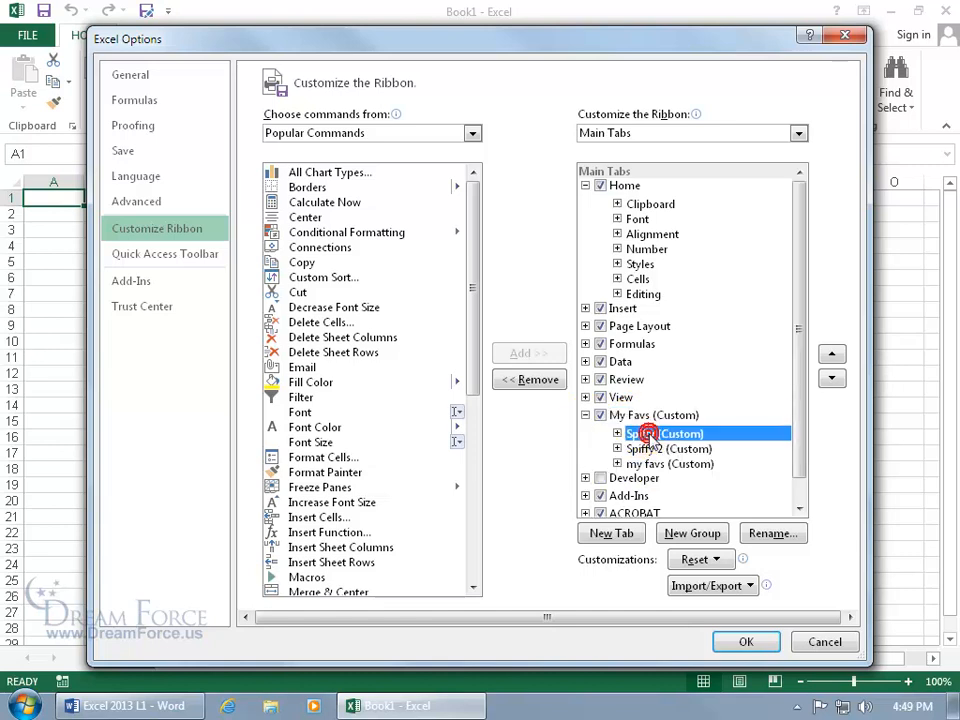
pyautogui.click(525, 380)
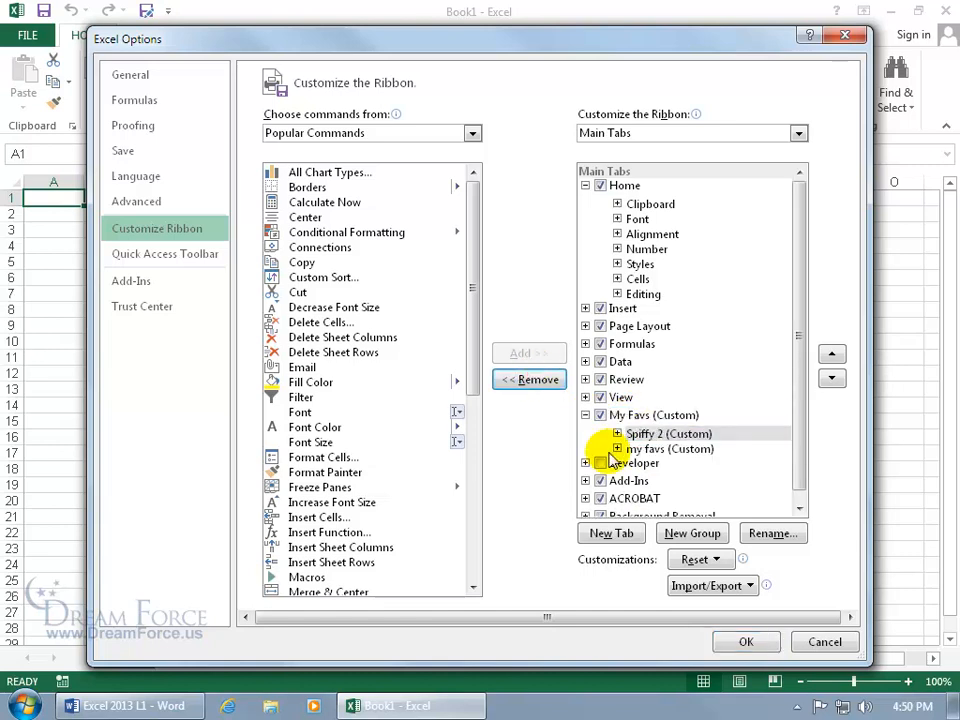
# Remove the whole My Favs custom tab from the ribbon and apply the changes
pyautogui.click(625, 416)
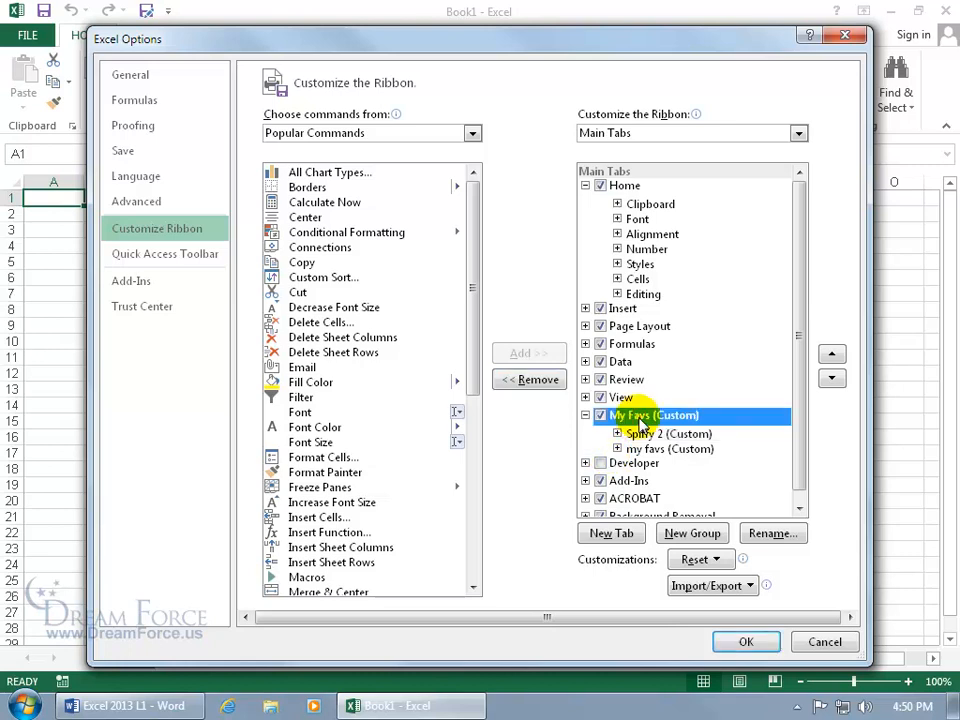
pyautogui.click(536, 380)
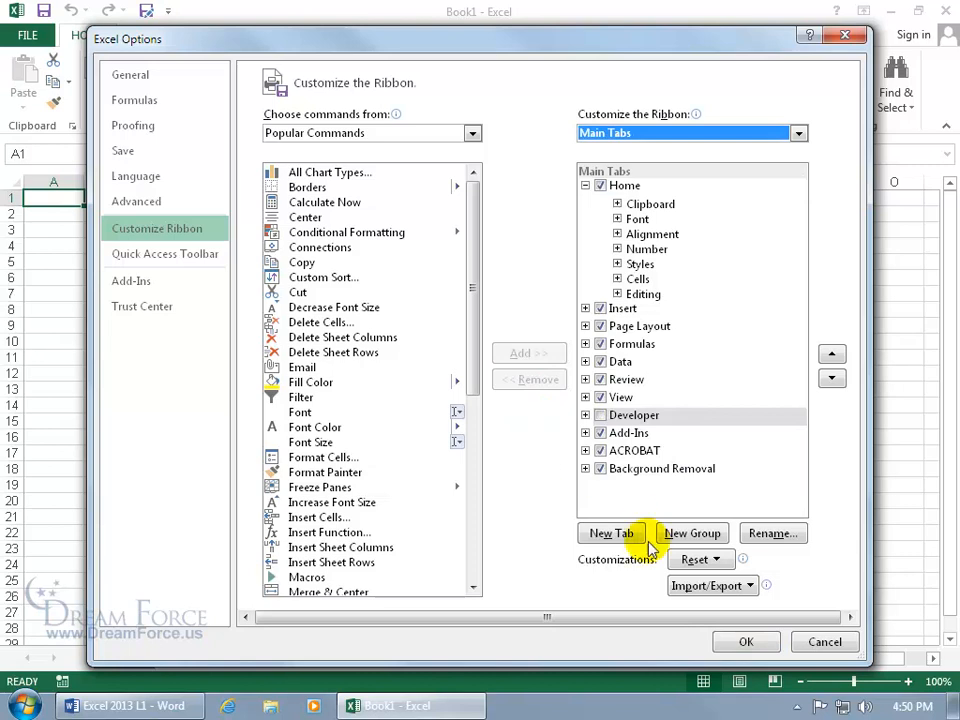
pyautogui.click(741, 642)
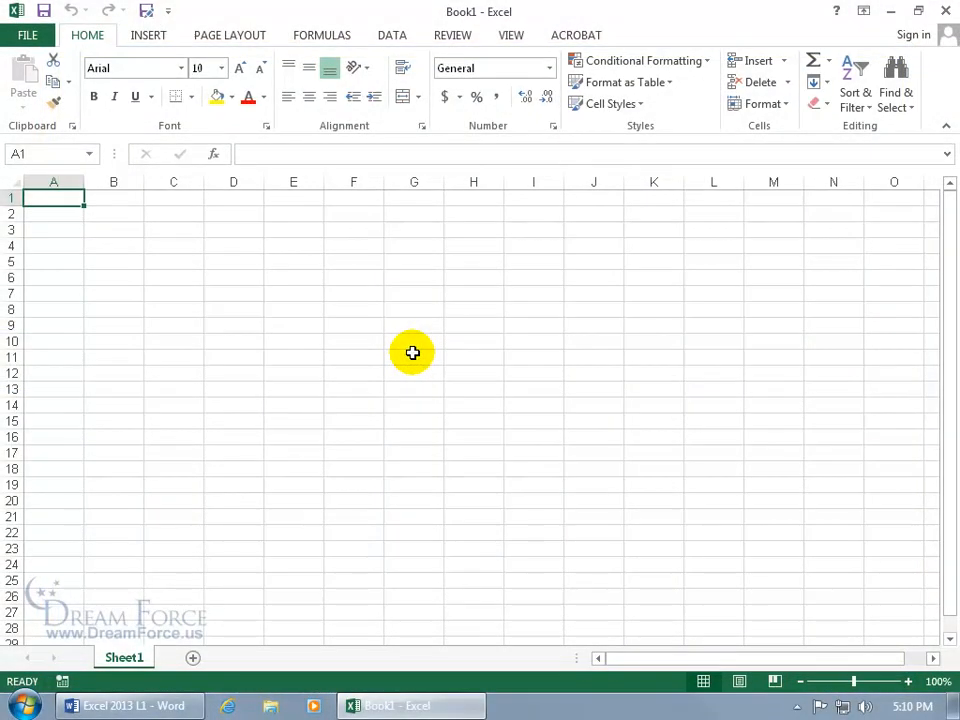
# Select cell F12, move the active cell two columns right and back, and go down one row to F13
pyautogui.click(349, 371)
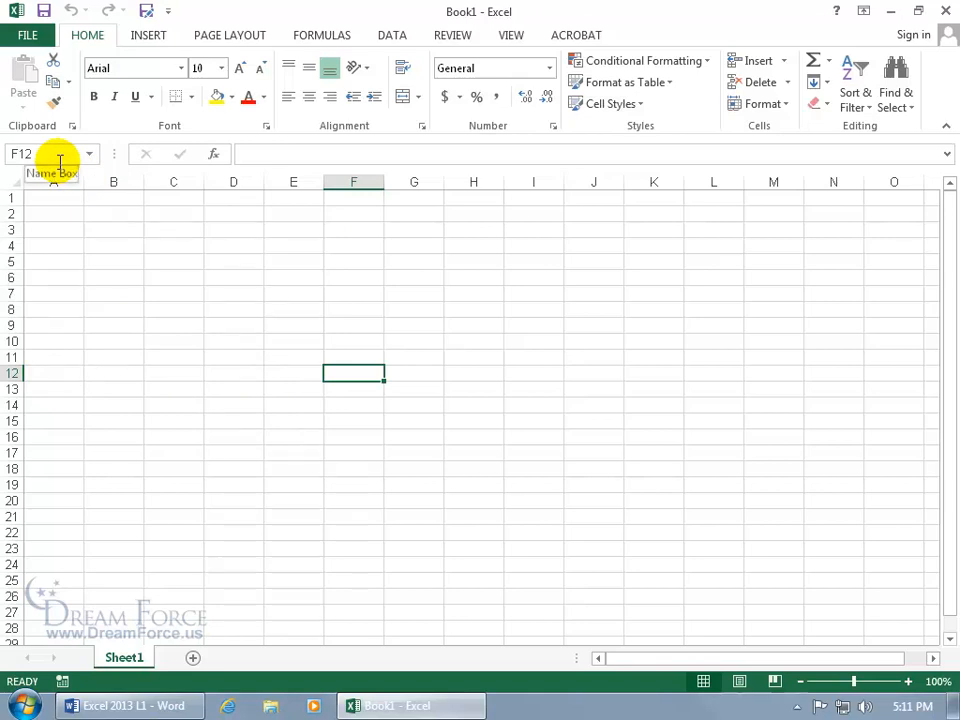
pyautogui.press('Right')
pyautogui.press('Right')
pyautogui.press('Left')
pyautogui.press('Left')
pyautogui.press('Down')
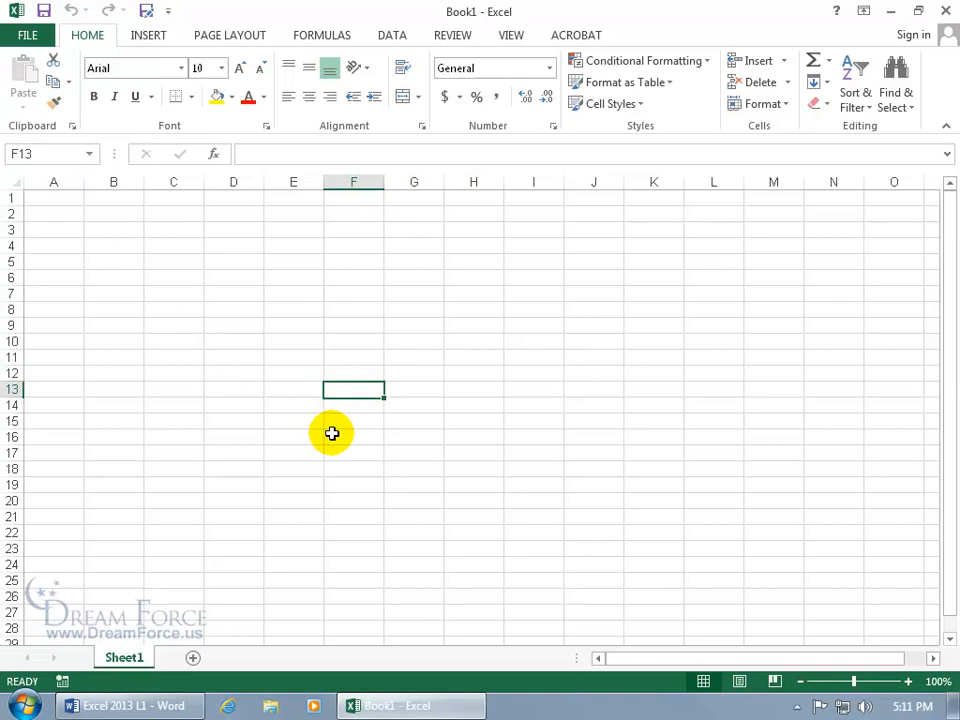
# Move the active cell from F13 up to row 11, across to H11, and back to E11
pyautogui.press('Up')
pyautogui.press('Up')
pyautogui.press('Right')
pyautogui.press('Right')
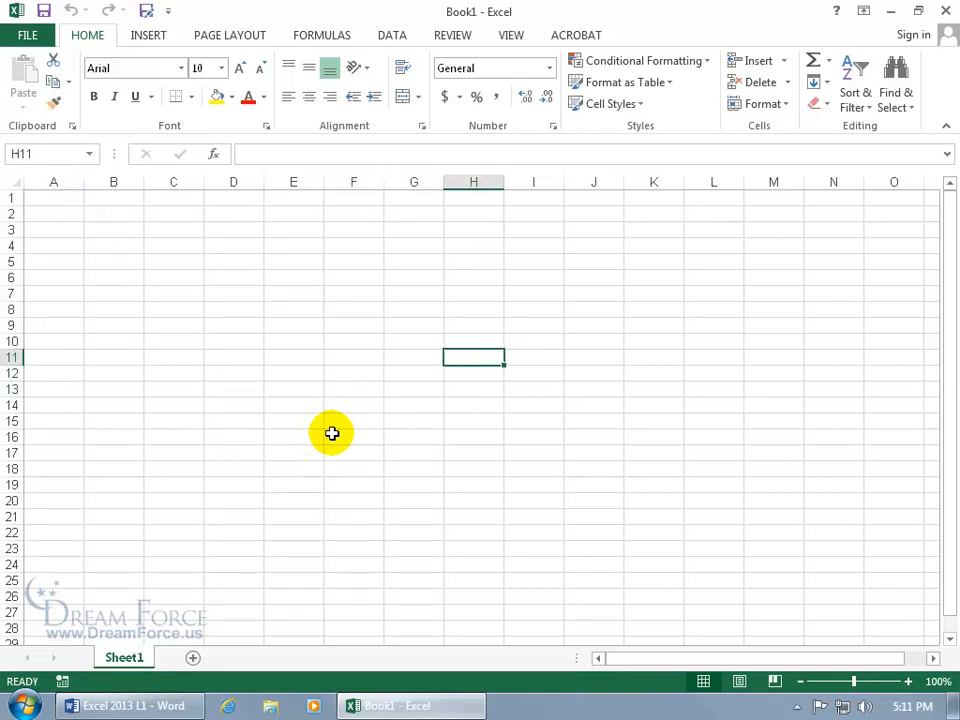
pyautogui.press('Left')
pyautogui.press('Left')
pyautogui.press('Left')
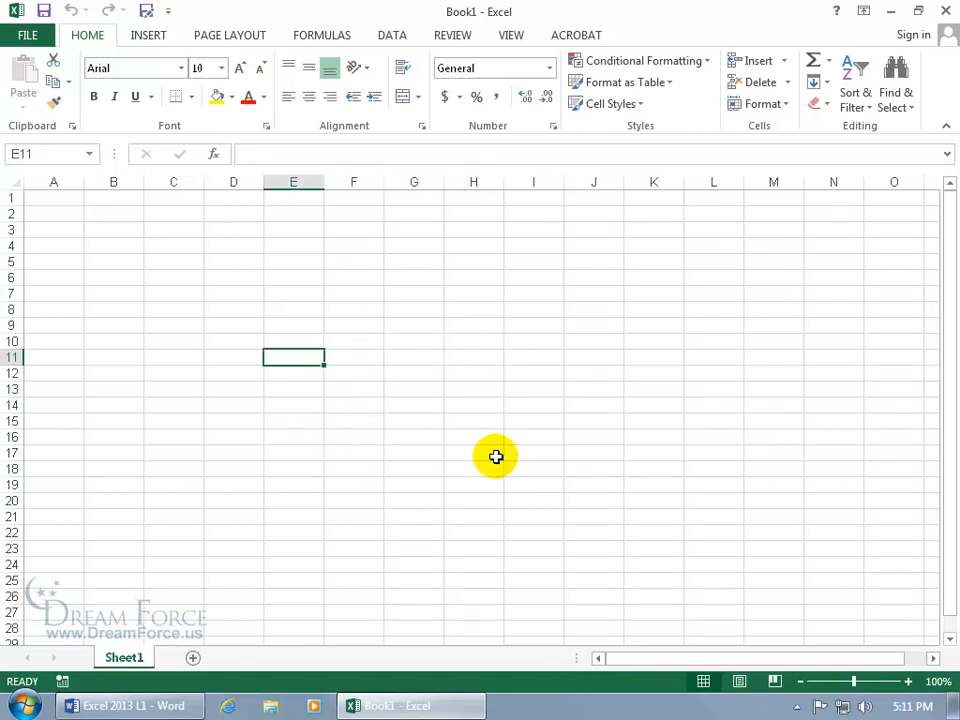
# Scroll the sheet four columns right and two rows down, and return the view to column A and row 1
pyautogui.click(933, 661)
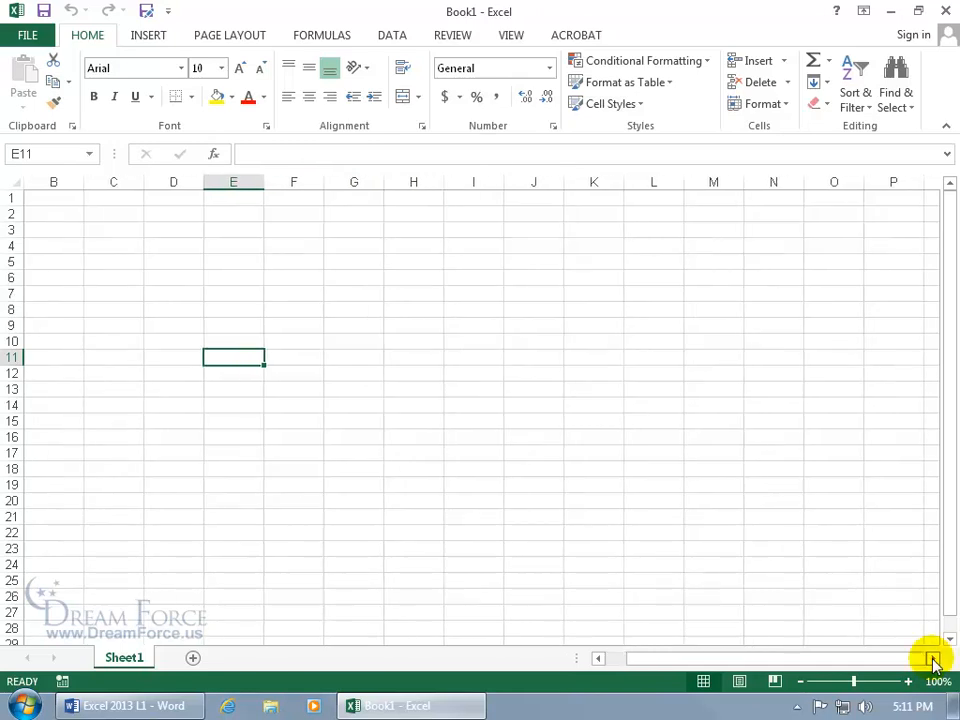
pyautogui.click(933, 661)
pyautogui.click(933, 661)
pyautogui.click(933, 661)
pyautogui.click(950, 639)
pyautogui.click(950, 639)
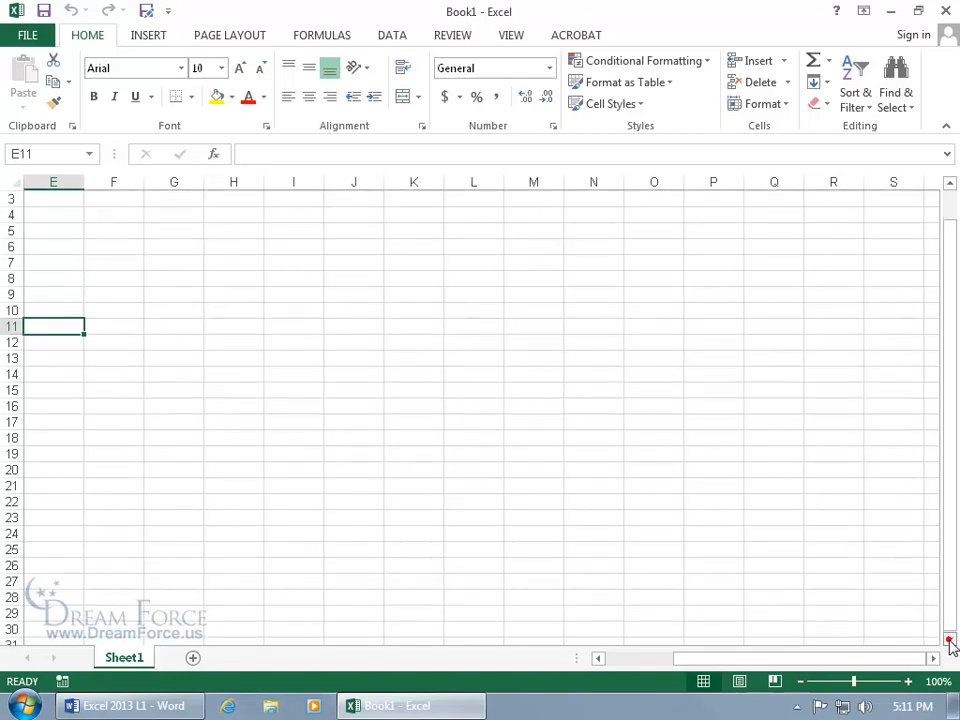
pyautogui.click(950, 183)
pyautogui.click(950, 183)
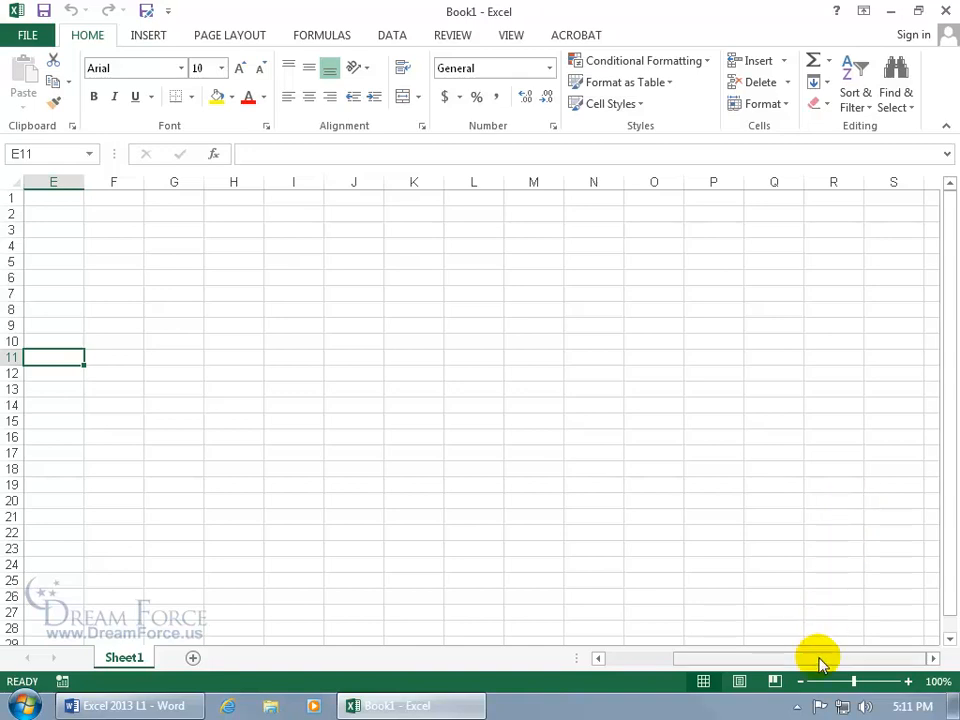
pyautogui.moveTo(820, 663); pyautogui.dragTo(676, 655)
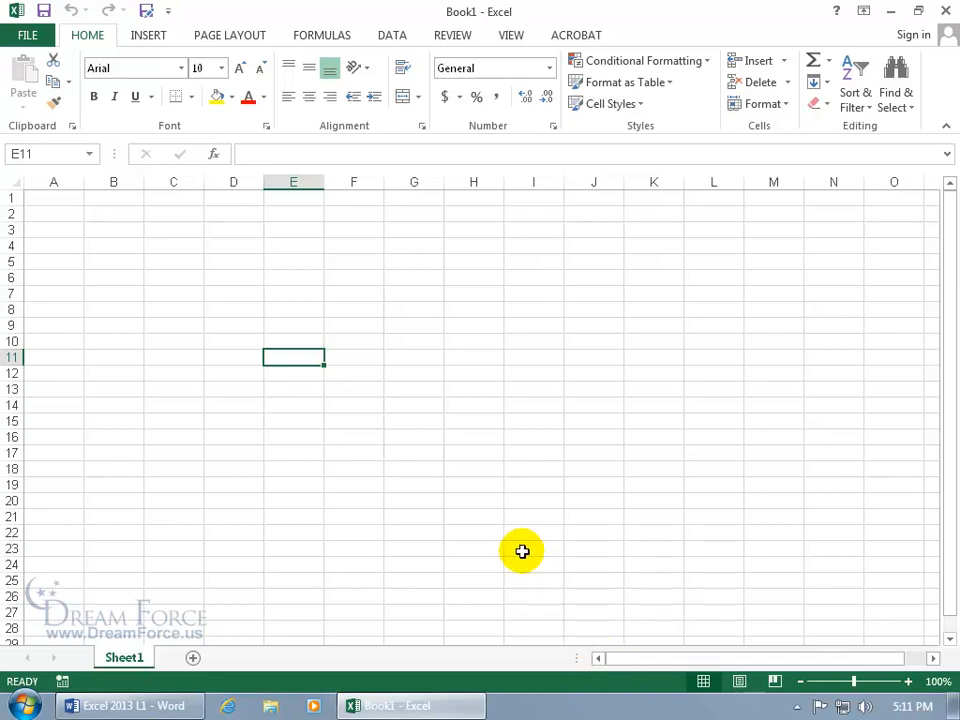
# Jump to the beginning of row 11 and move up column A to cell A1
pyautogui.press('Home')
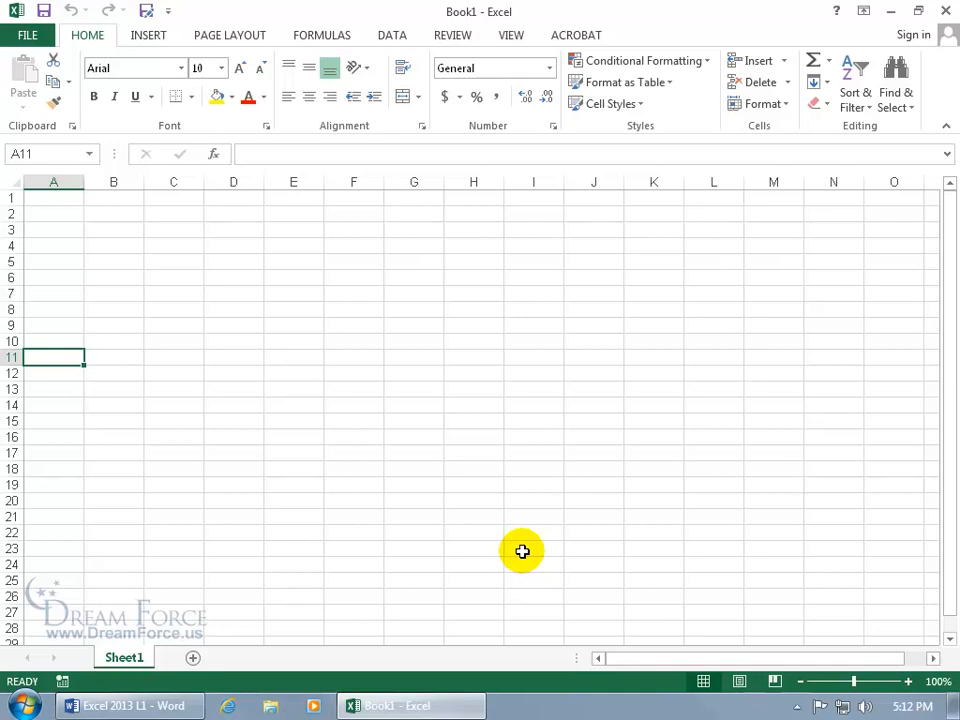
pyautogui.press('Up')
pyautogui.press('Up')
pyautogui.press('Up')
pyautogui.press('Up')
pyautogui.press('Up')
pyautogui.press('Up')
pyautogui.press('Up')
pyautogui.press('Up')
pyautogui.press('Up')
pyautogui.press('Up')
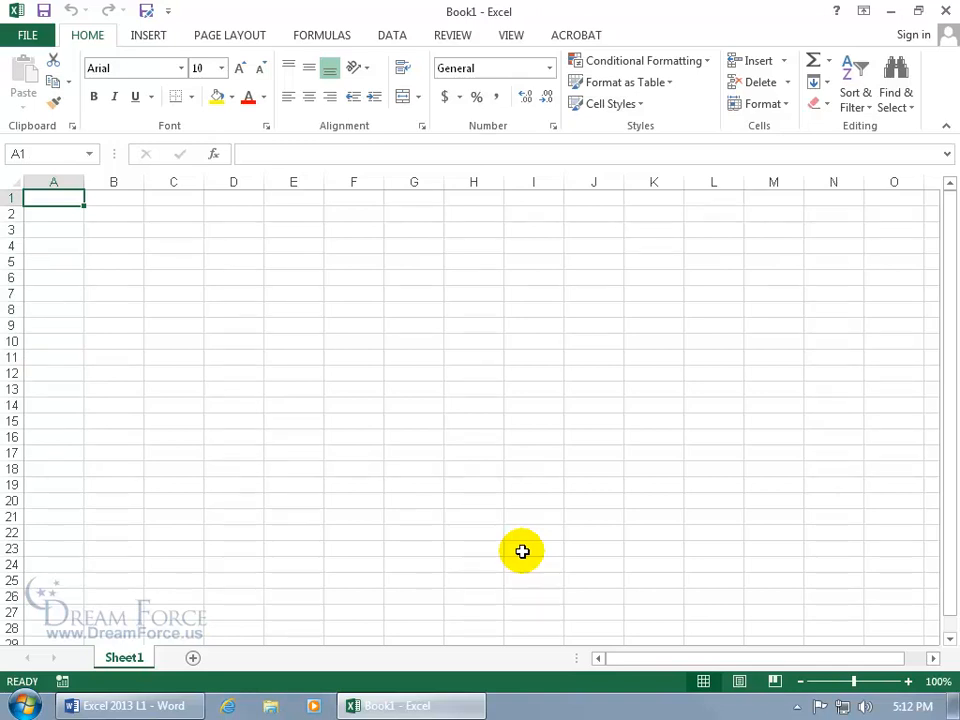
# Jump from A1 to the last column XFD, down to the last row 1048576, and return to cell A1
pyautogui.press('End')
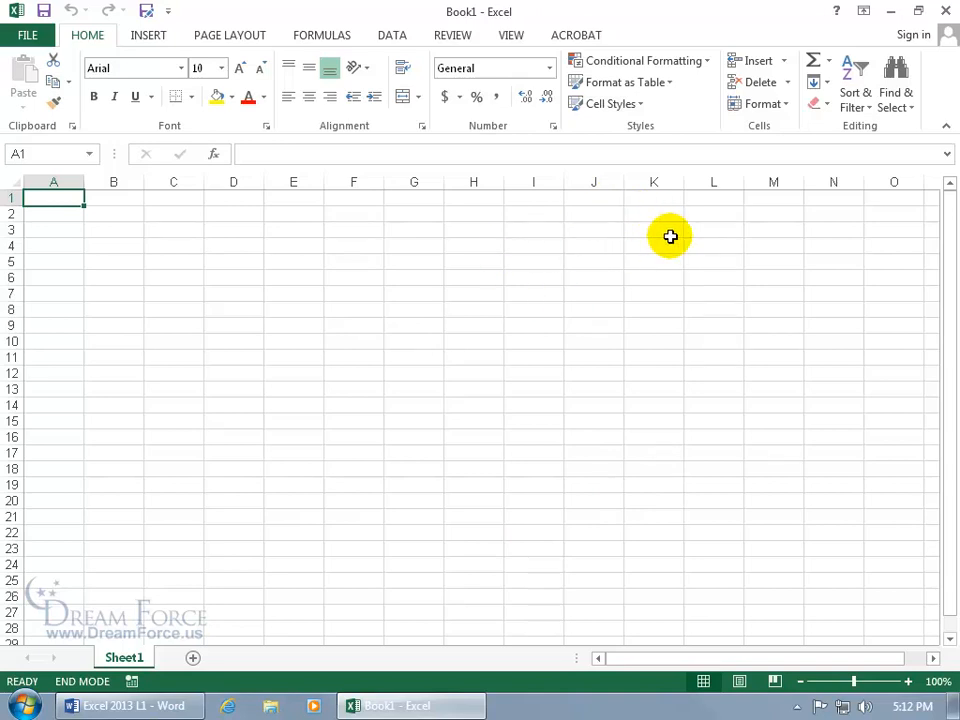
pyautogui.press('Right')
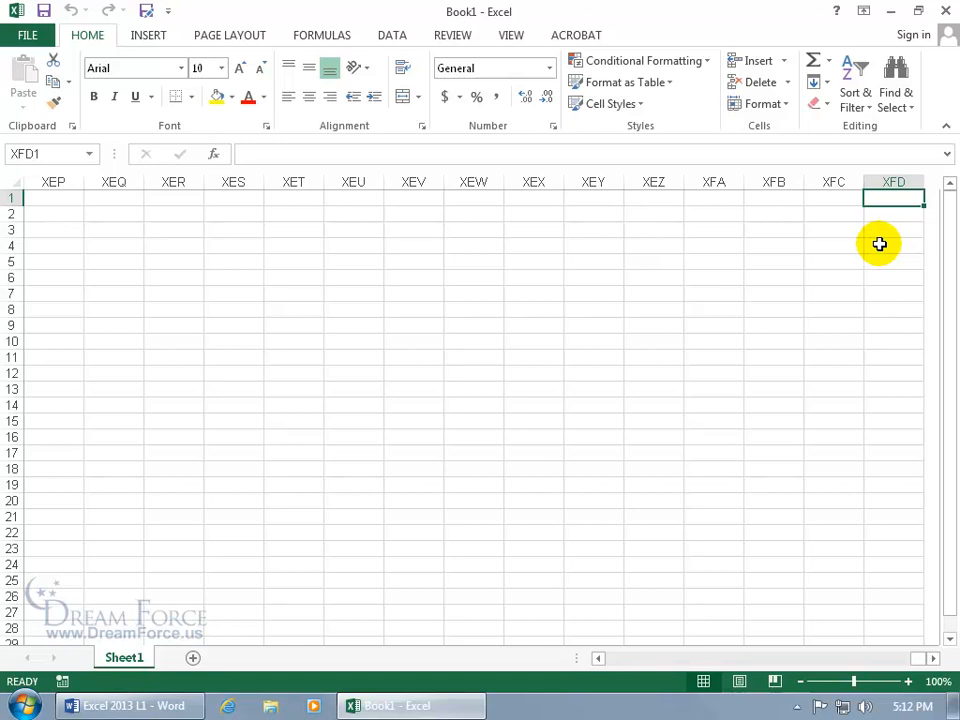
pyautogui.press('End')
pyautogui.press('Down')
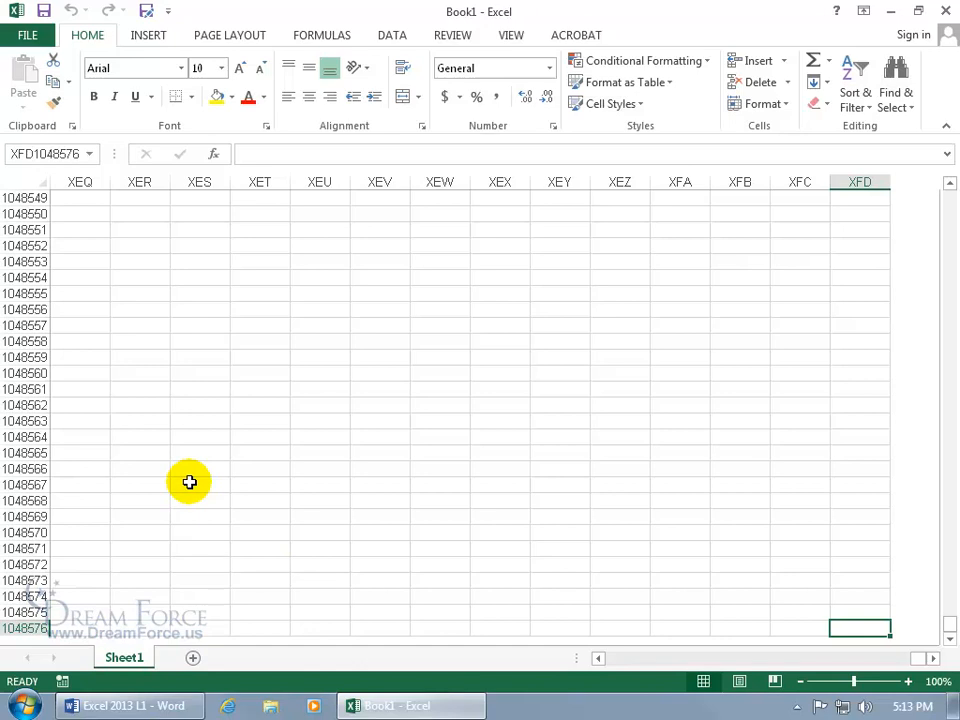
pyautogui.hotkey('ctrl', 'Home')
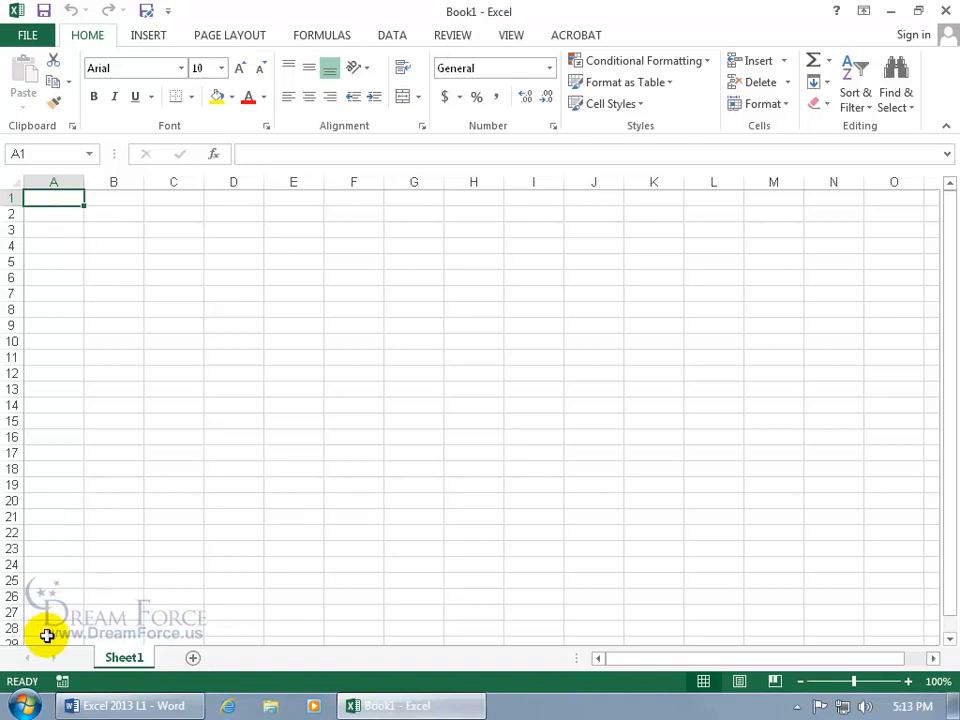
# Page two screens down to A57 and back to A1, and one screen across to P1 and back
pyautogui.press('pagedown')
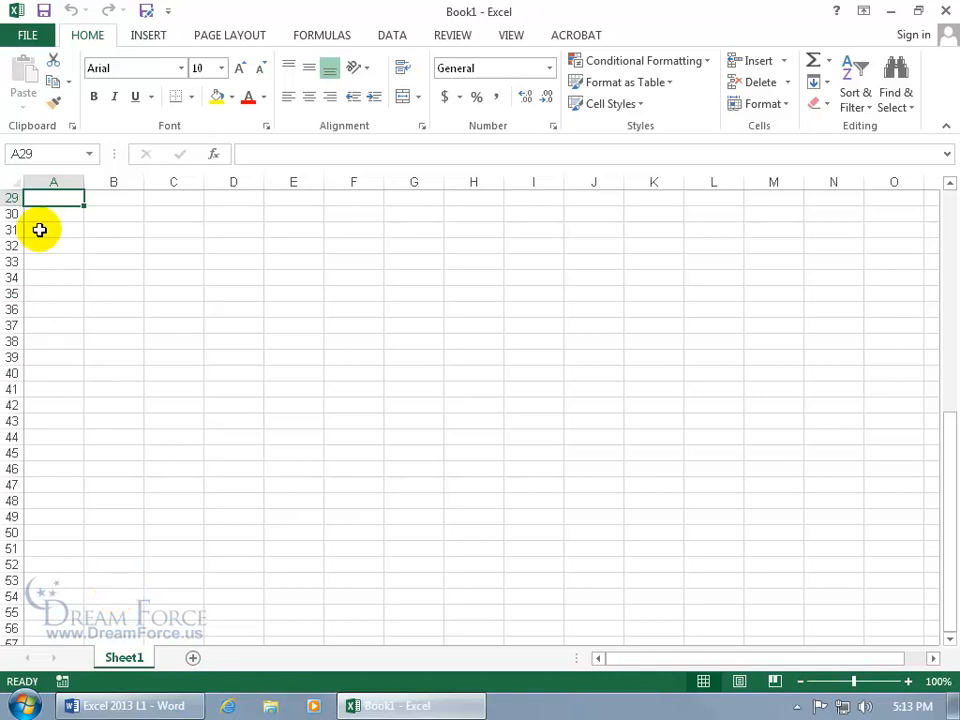
pyautogui.press('pagedown')
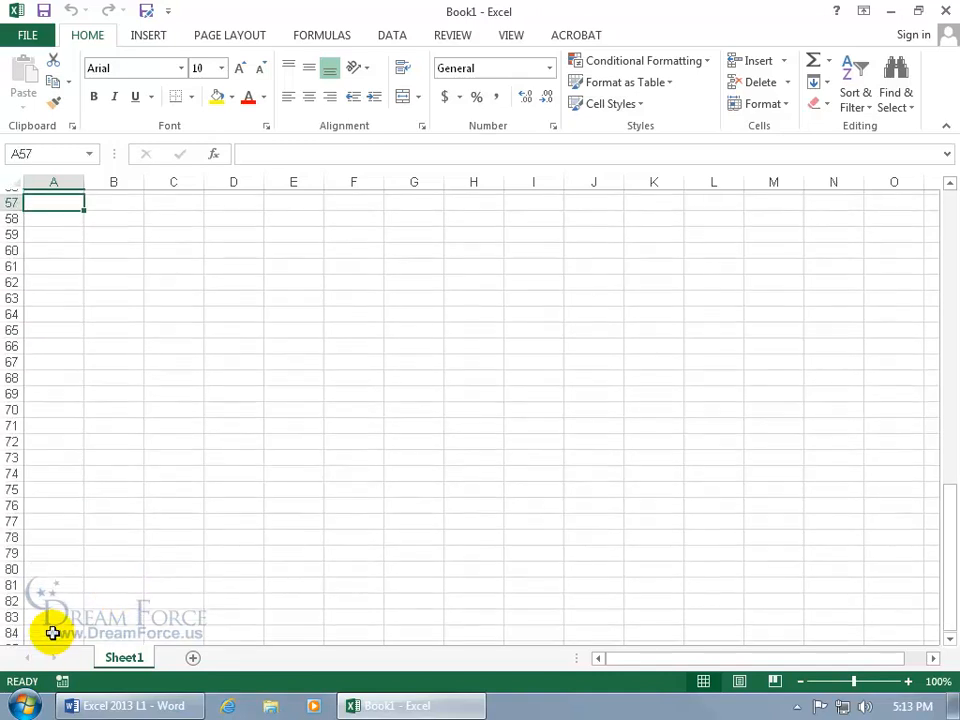
pyautogui.press('pageup')
pyautogui.press('pageup')
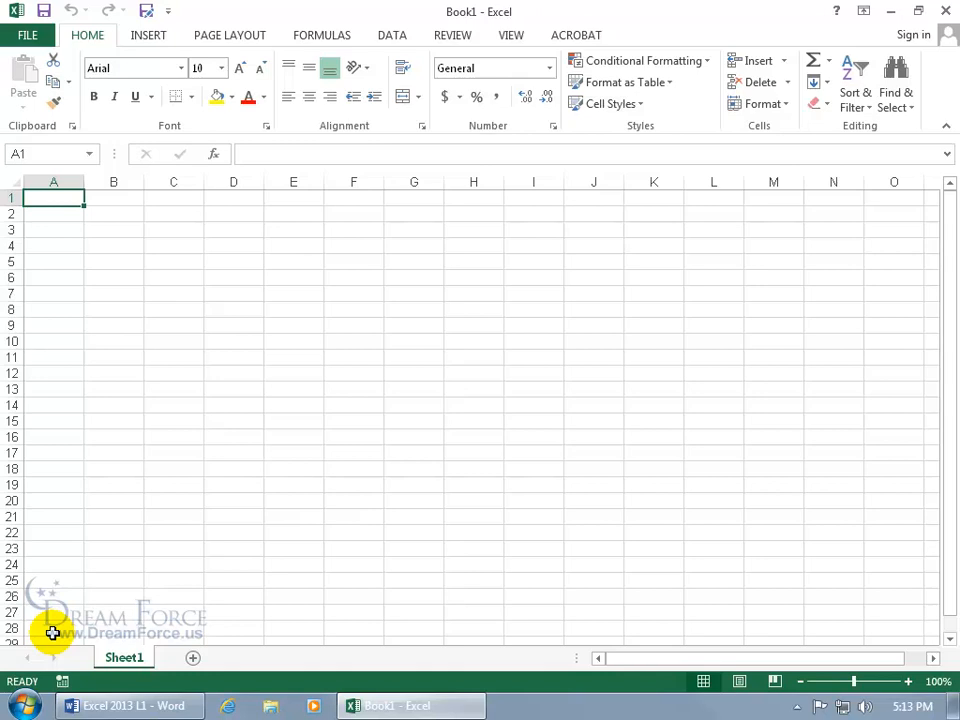
pyautogui.hotkey('alt', 'pagedown')
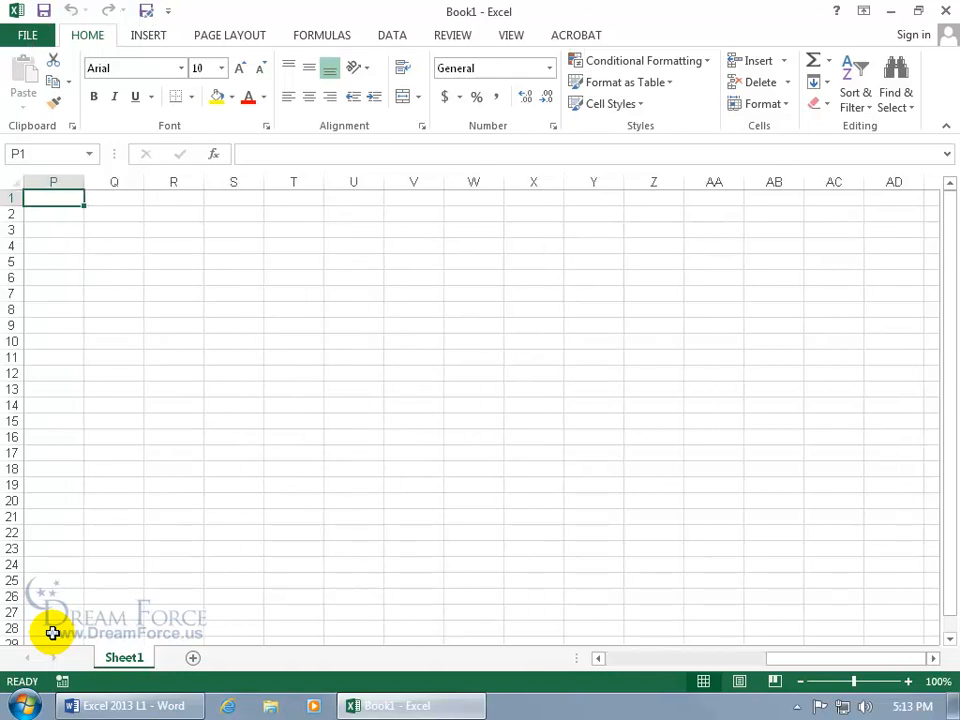
pyautogui.hotkey('alt', 'pageup')
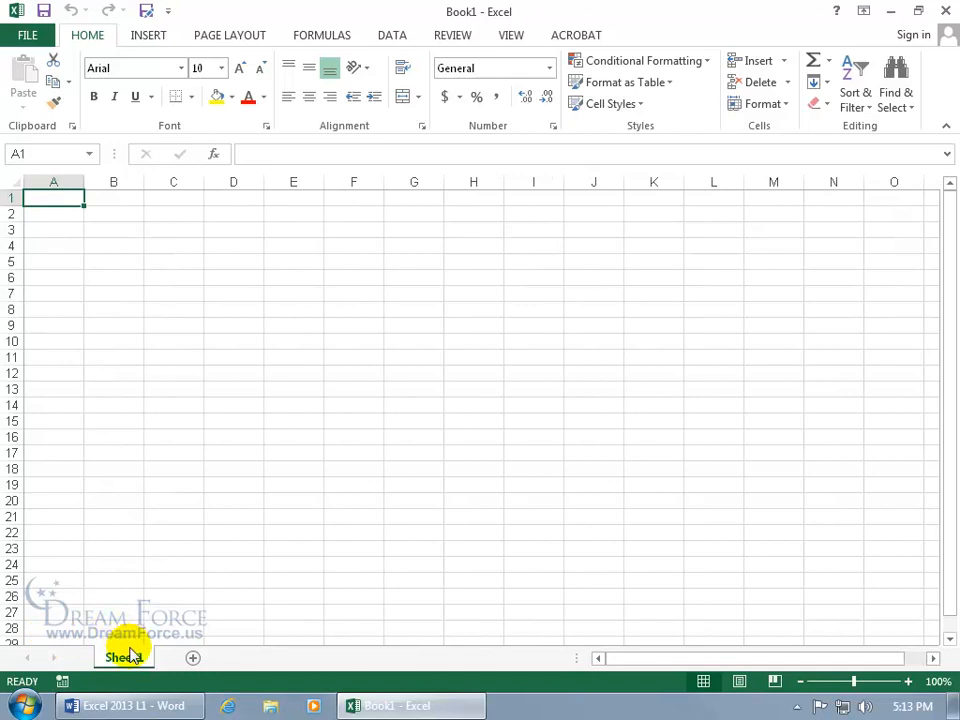
# Add four new worksheets, Sheet2 through Sheet5, and return to Sheet1
pyautogui.click(193, 660)
pyautogui.click(253, 660)
pyautogui.click(353, 658)
pyautogui.click(376, 659)
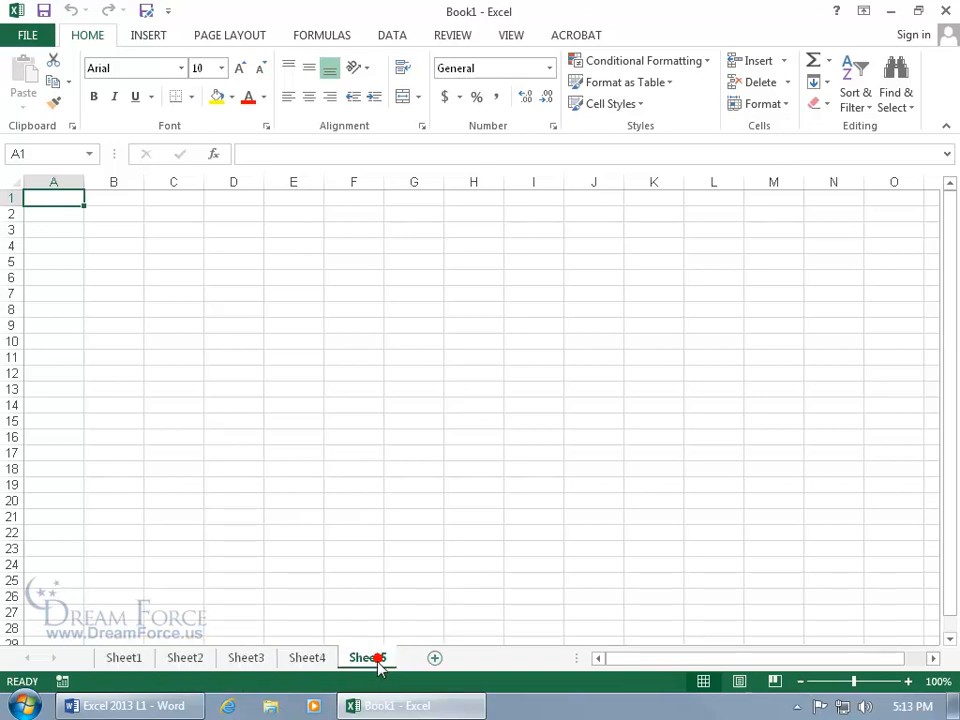
pyautogui.click(128, 662)
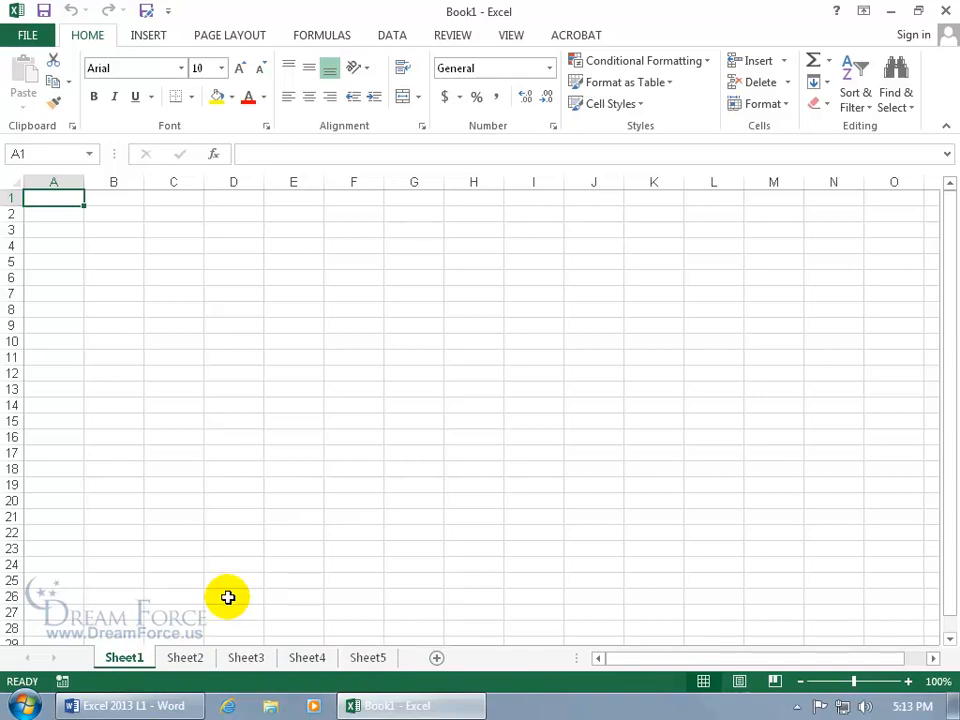
# Go forward through the worksheets from Sheet1 to Sheet4 and back to Sheet1
pyautogui.hotkey('ctrl', 'pagedown')
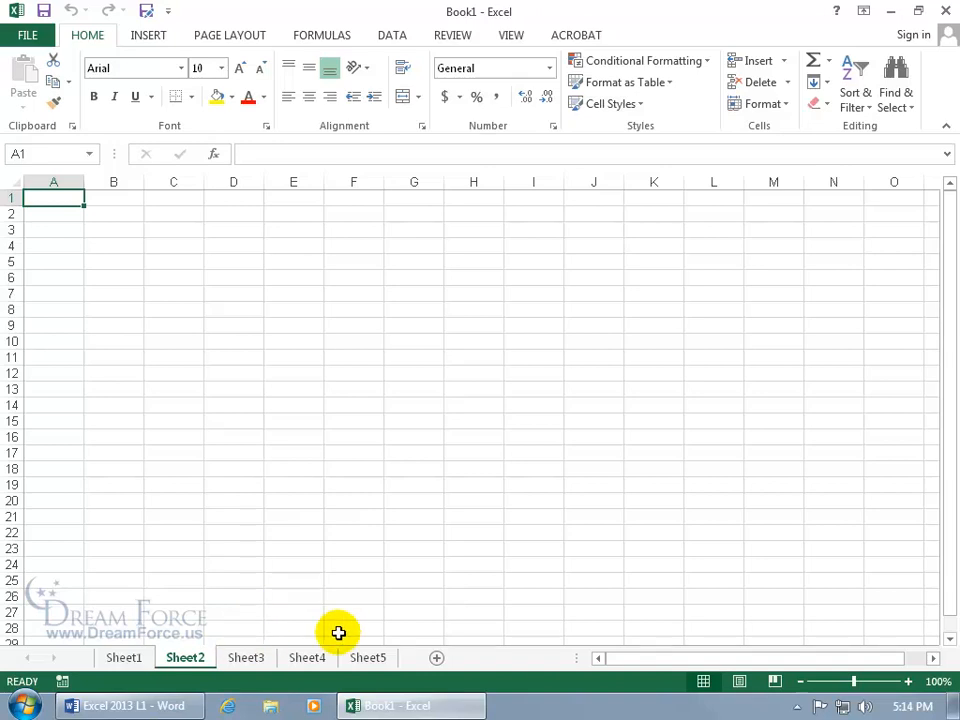
pyautogui.hotkey('ctrl', 'pagedown')
pyautogui.hotkey('ctrl', 'pagedown')
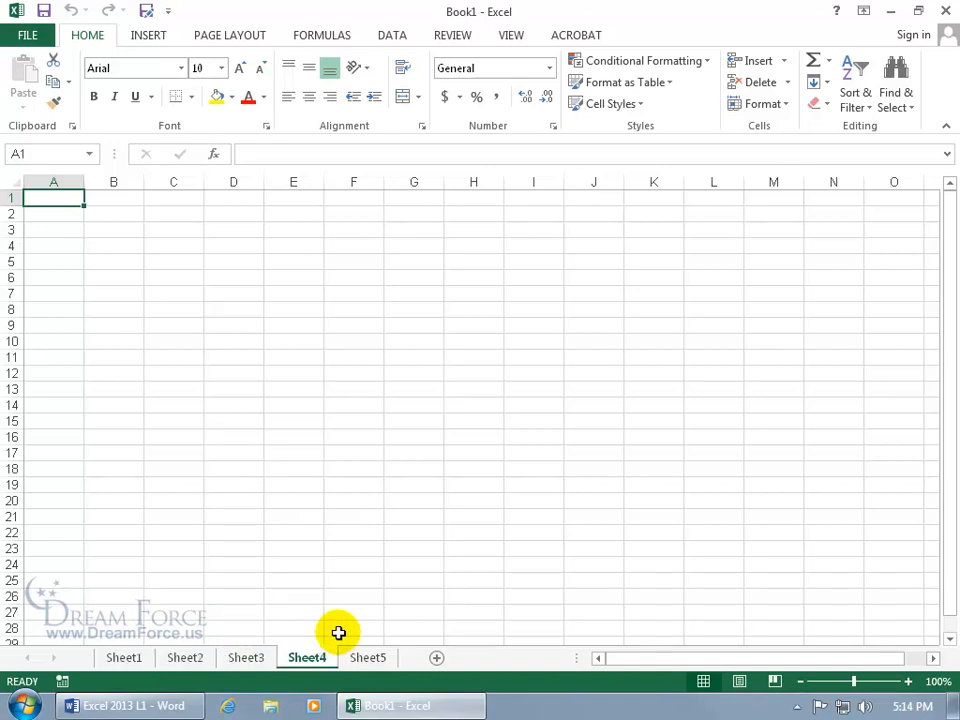
pyautogui.hotkey('ctrl', 'pageup')
pyautogui.hotkey('ctrl', 'pageup')
pyautogui.hotkey('ctrl', 'pageup')
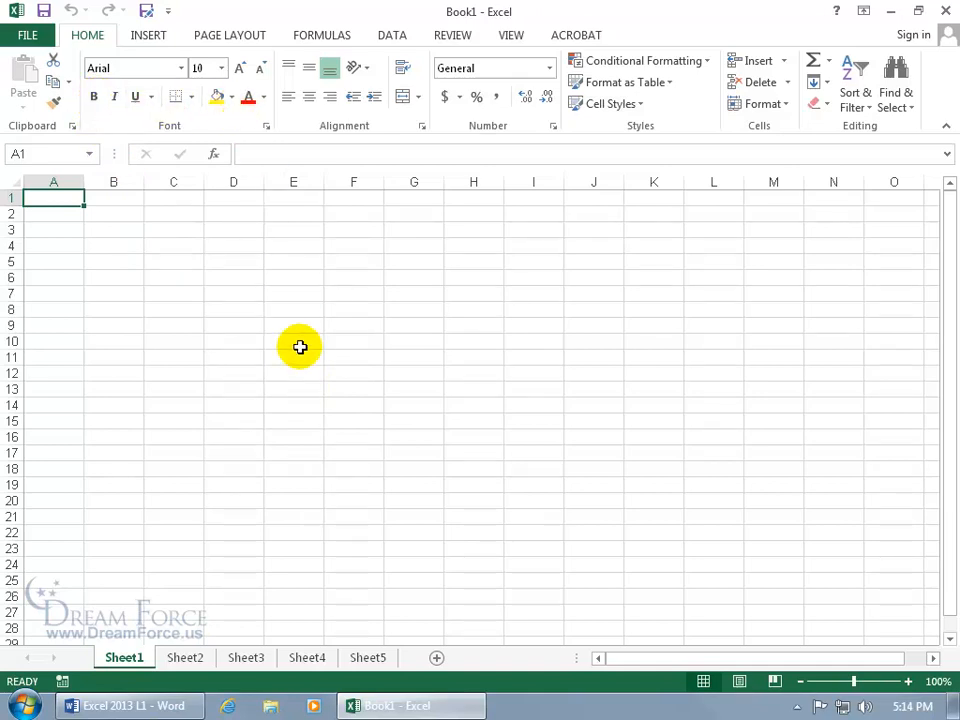
# Select cell D10 and practise selecting contiguous ranges, including D10:E10 and D8:I19
pyautogui.click(240, 343)
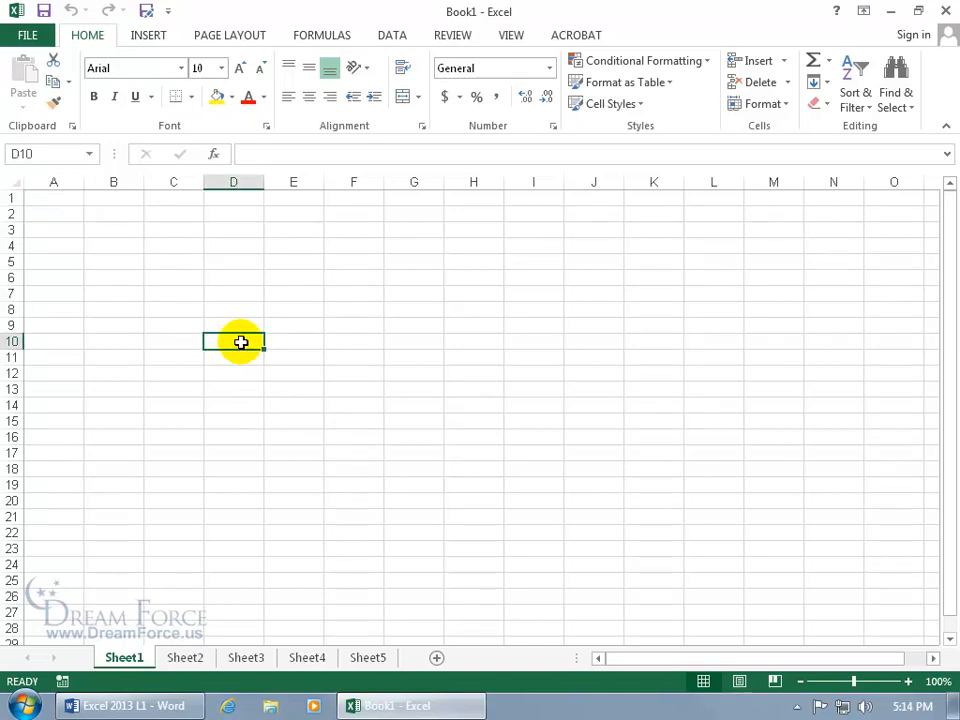
pyautogui.moveTo(240, 341); pyautogui.dragTo(302, 342)
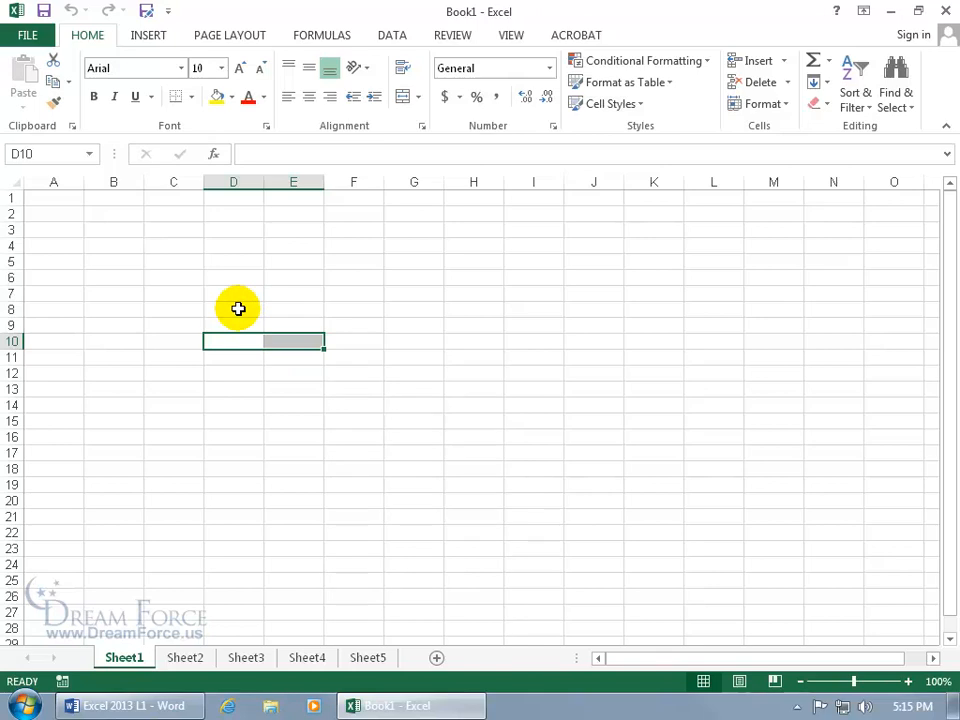
pyautogui.moveTo(238, 309); pyautogui.dragTo(511, 478)
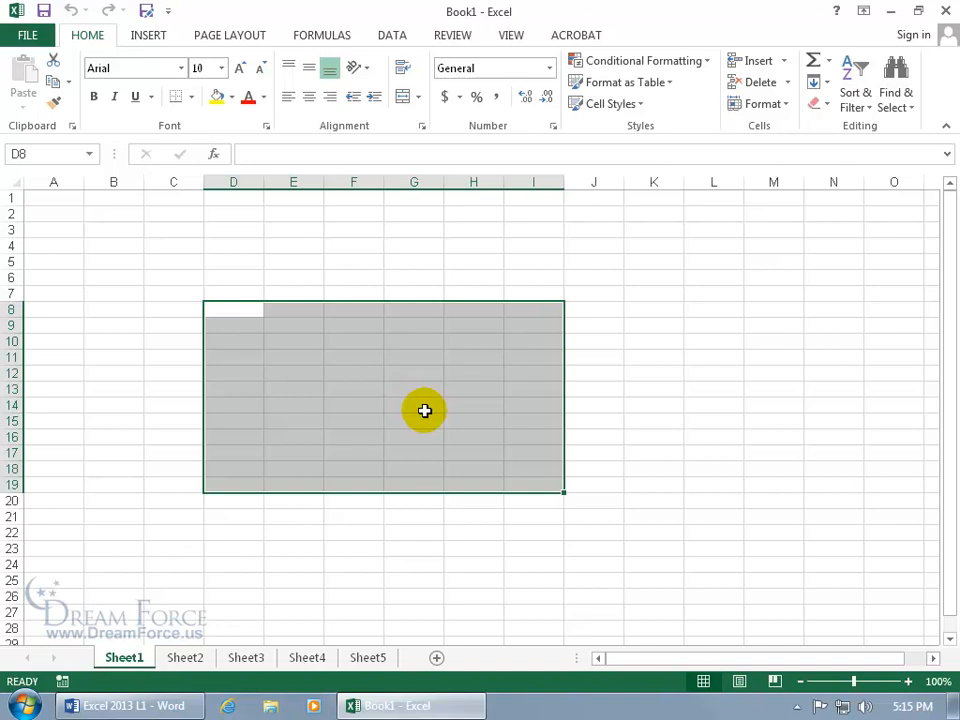
pyautogui.moveTo(268, 386); pyautogui.dragTo(429, 459)
pyautogui.moveTo(386, 339); pyautogui.dragTo(594, 390)
# Select the non-adjacent cells E14, I13, F8, F17 and I18 together with the ranges K9:L15 and C22:G25
pyautogui.click(276, 408)
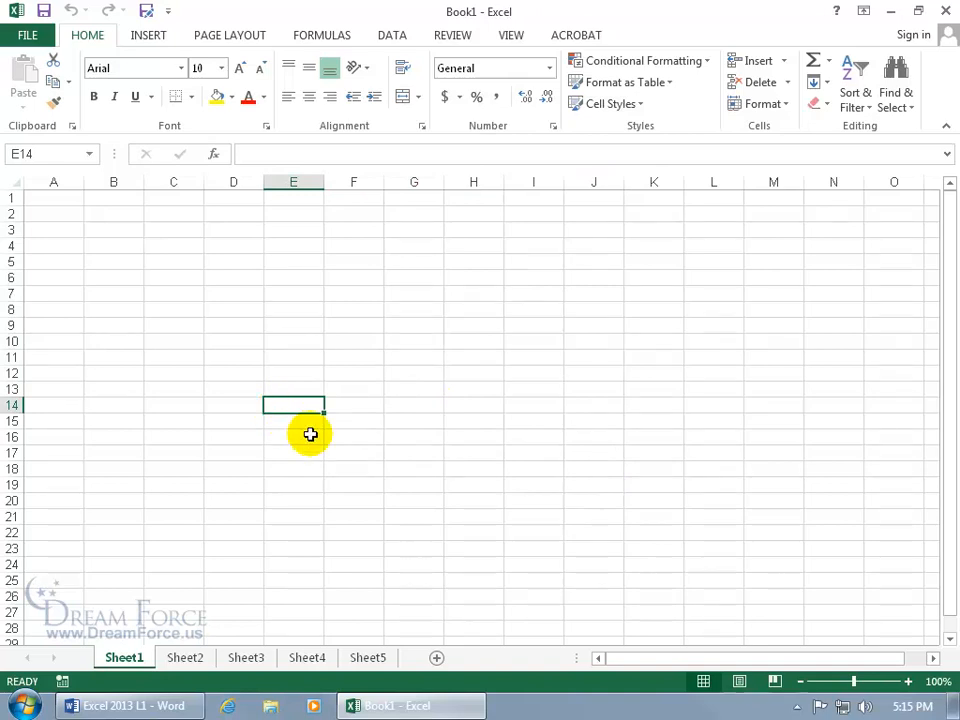
pyautogui.keyDown('ctrl'); pyautogui.click(510, 393); pyautogui.keyUp('ctrl')
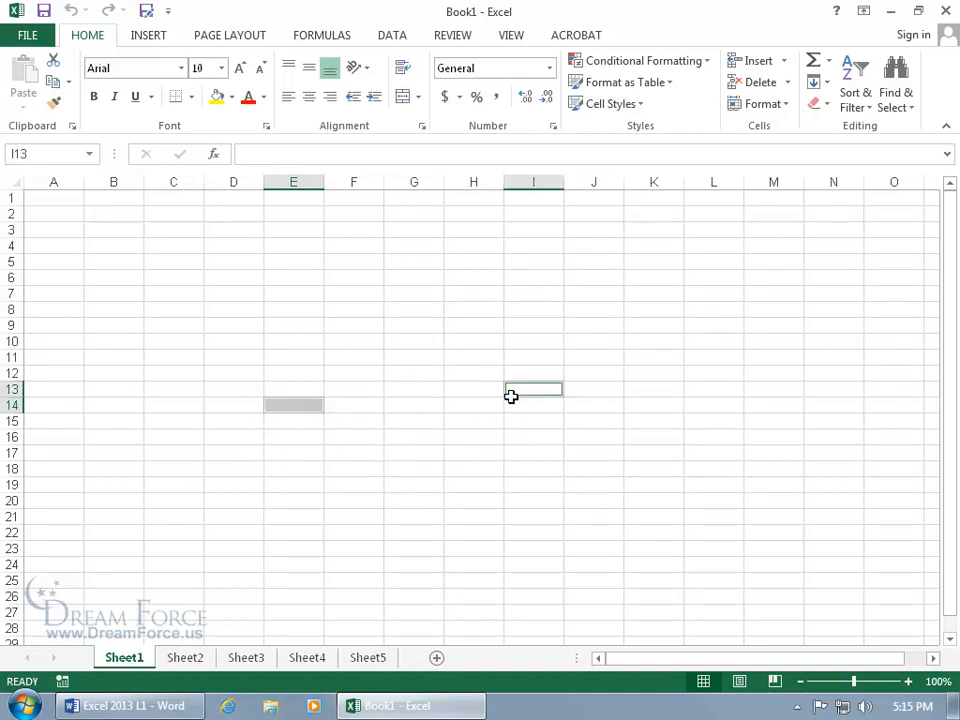
pyautogui.keyDown('ctrl'); pyautogui.click(380, 314); pyautogui.keyUp('ctrl')
pyautogui.keyDown('ctrl'); pyautogui.click(358, 454); pyautogui.keyUp('ctrl')
pyautogui.keyDown('ctrl'); pyautogui.click(546, 472); pyautogui.keyUp('ctrl')
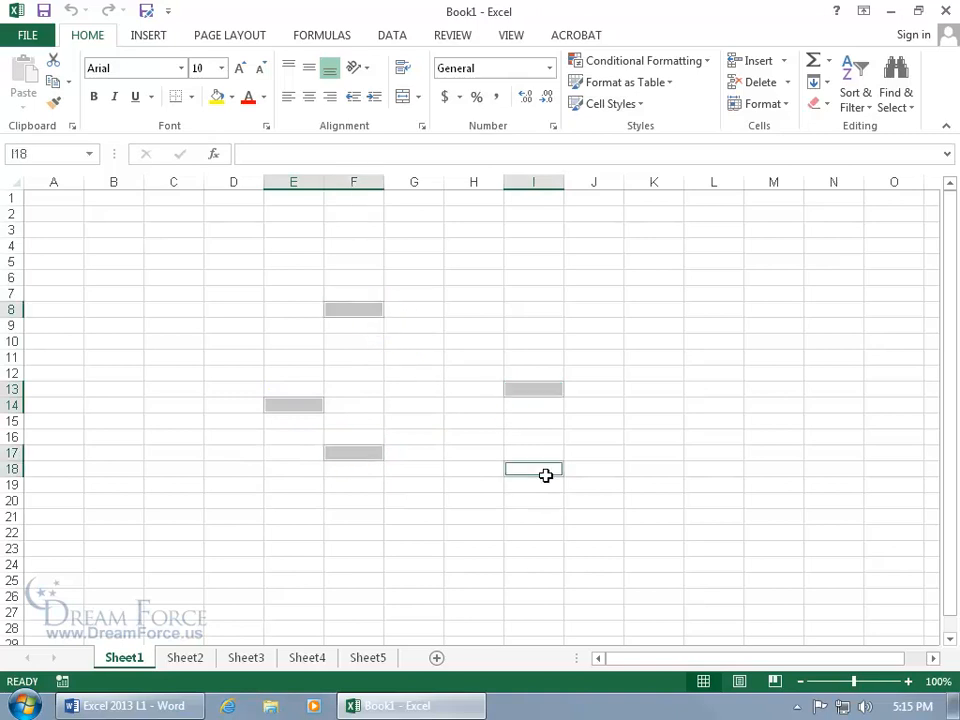
pyautogui.moveTo(630, 326); pyautogui.dragTo(734, 424)
pyautogui.moveTo(381, 531); pyautogui.dragTo(184, 581)
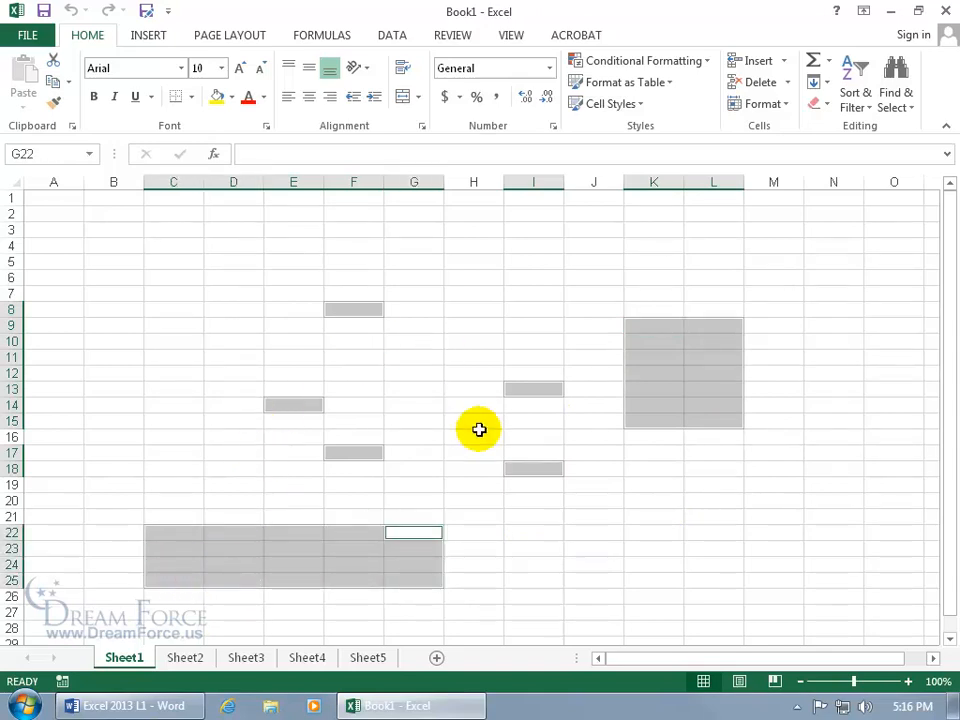
# Clear the multiple selection and select the block I7:L14 by its two opposite corner cells
pyautogui.click(537, 308)
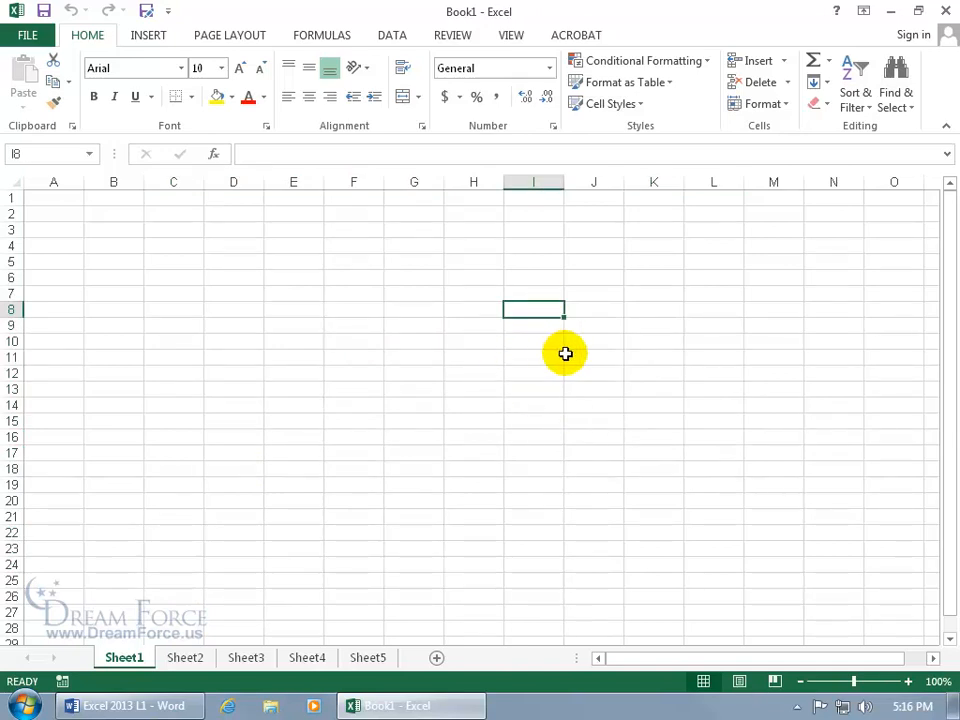
pyautogui.click(715, 407)
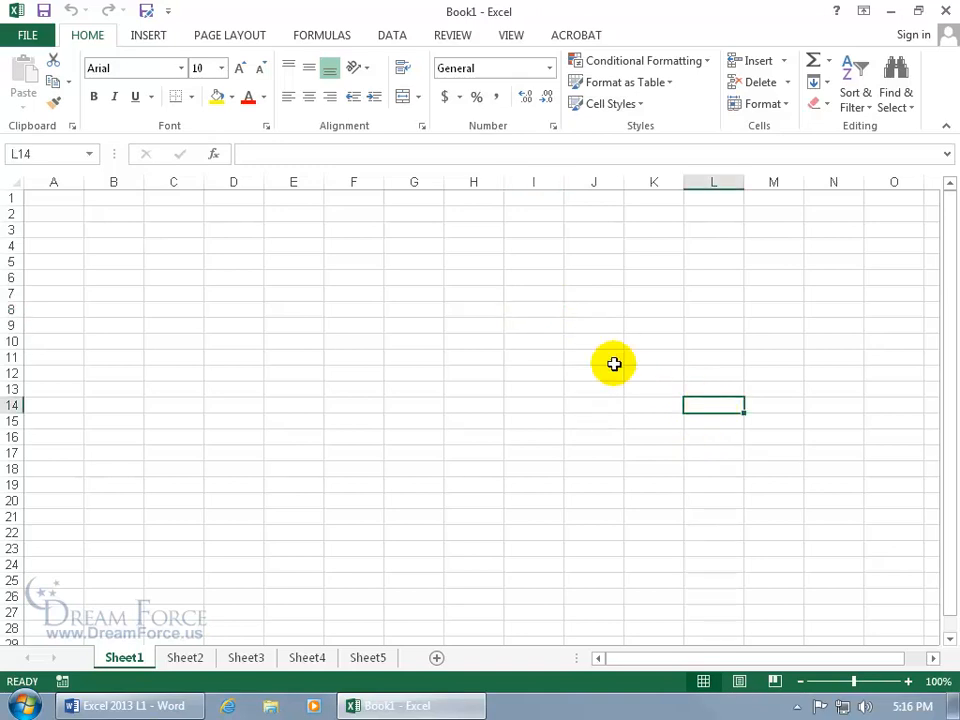
pyautogui.click(523, 294)
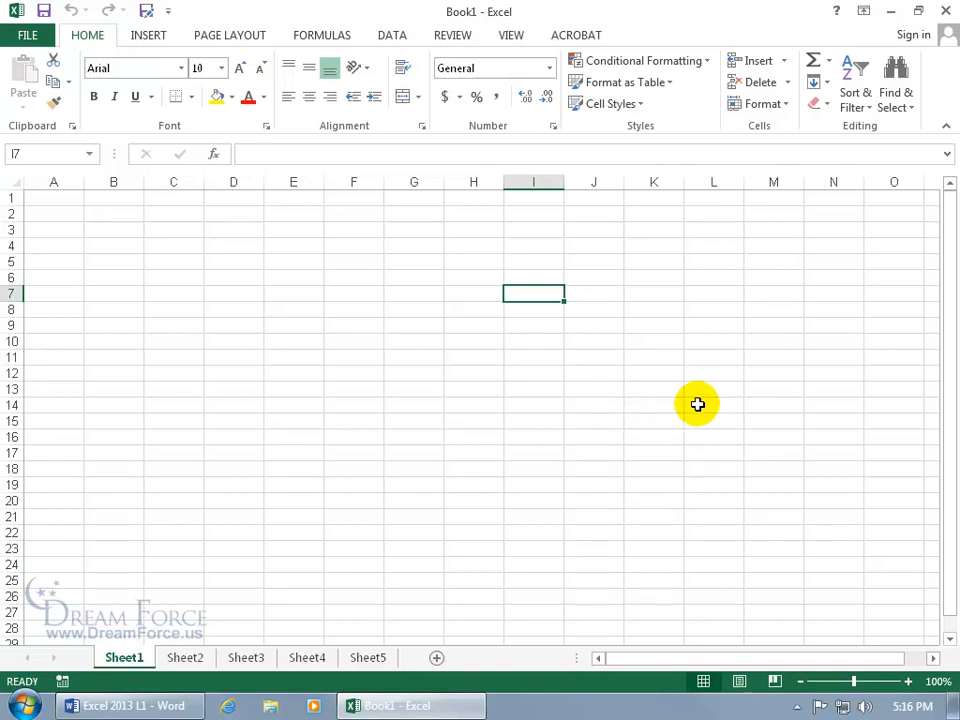
pyautogui.keyDown('shift'); pyautogui.click(696, 403); pyautogui.keyUp('shift')
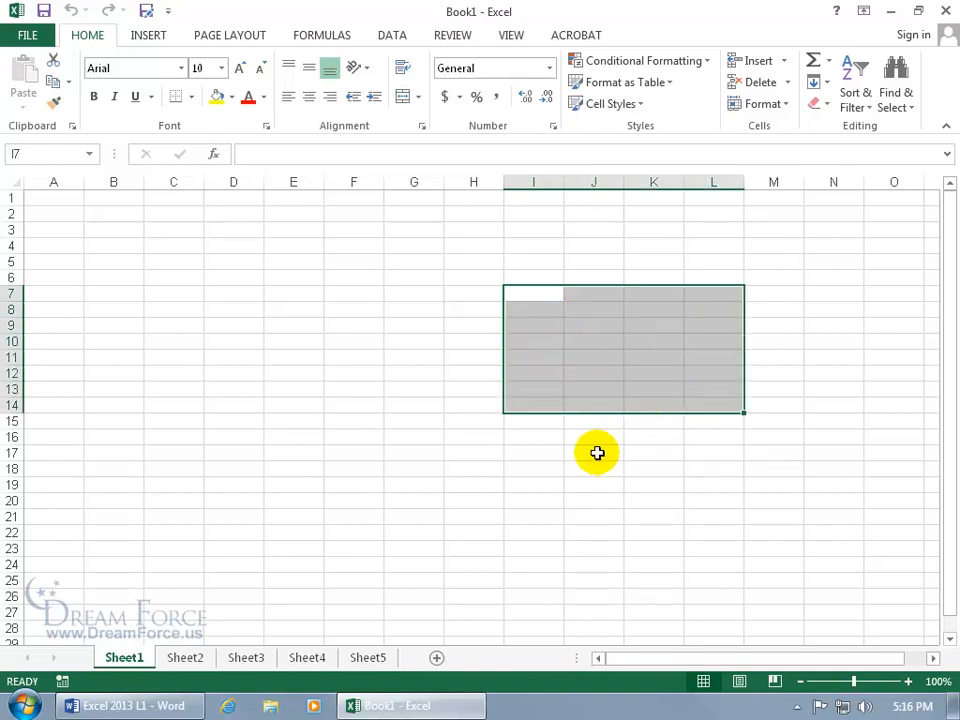
# Resize the selection anchored at I7 to different opposite corners, ending with the range B7:I14
pyautogui.keyDown('shift'); pyautogui.click(462, 481); pyautogui.keyUp('shift')
pyautogui.keyDown('shift'); pyautogui.click(261, 345); pyautogui.keyUp('shift')
pyautogui.keyDown('shift'); pyautogui.click(124, 272); pyautogui.keyUp('shift')
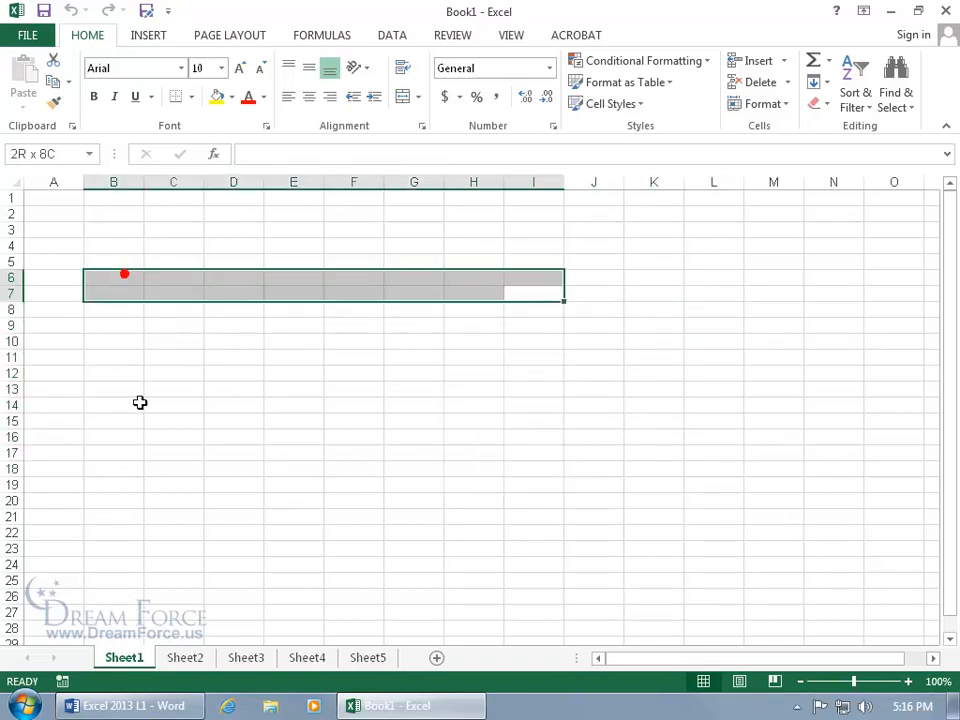
pyautogui.keyDown('shift'); pyautogui.click(139, 403); pyautogui.keyUp('shift')
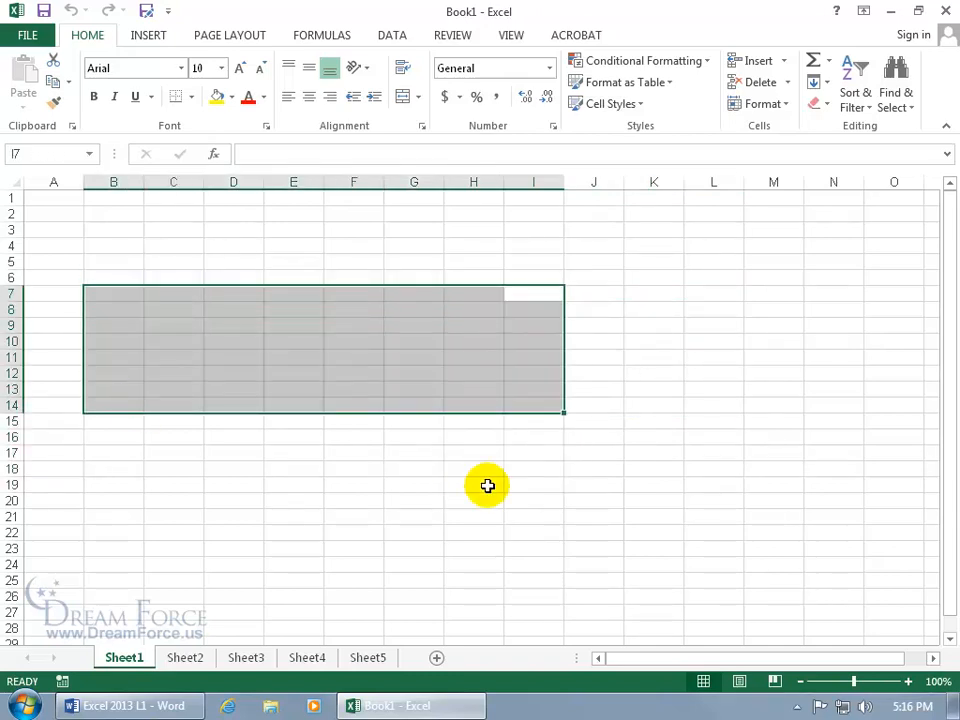
# Add the ranges K18:L22, L12:M14, M7:M8 and C18:G21 and the cells K6, J10 and I17 to the selection
pyautogui.moveTo(626, 467); pyautogui.dragTo(736, 540)
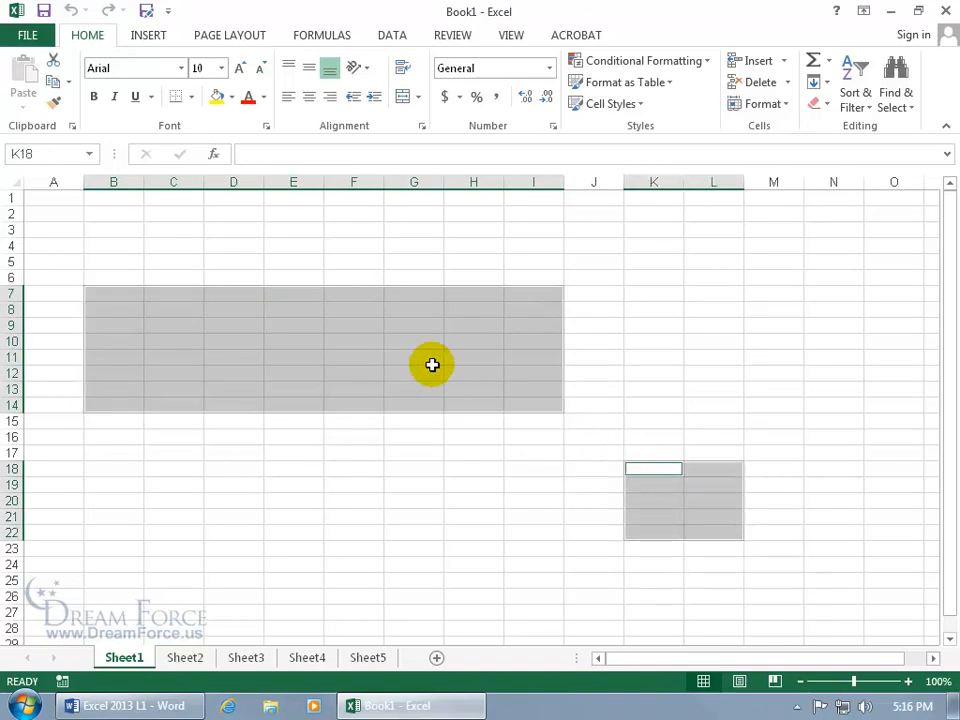
pyautogui.moveTo(713, 374); pyautogui.dragTo(763, 401)
pyautogui.moveTo(756, 296); pyautogui.dragTo(758, 311)
pyautogui.keyDown('ctrl'); pyautogui.click(658, 280); pyautogui.keyUp('ctrl')
pyautogui.keyDown('ctrl'); pyautogui.click(620, 336); pyautogui.keyUp('ctrl')
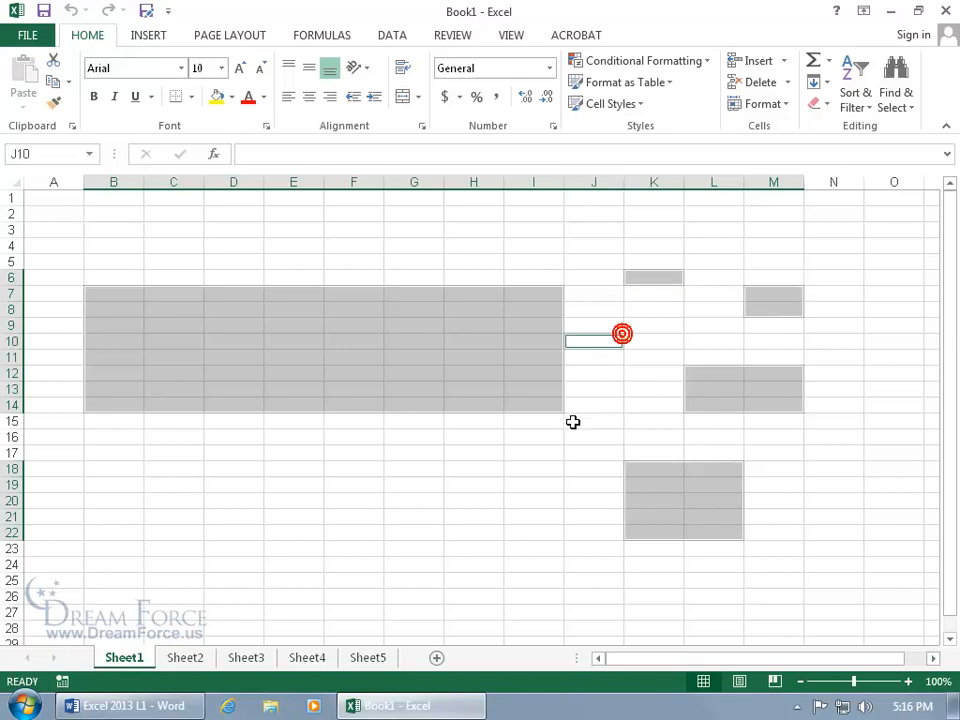
pyautogui.keyDown('ctrl'); pyautogui.click(537, 451); pyautogui.keyUp('ctrl')
pyautogui.moveTo(413, 468); pyautogui.dragTo(191, 514)
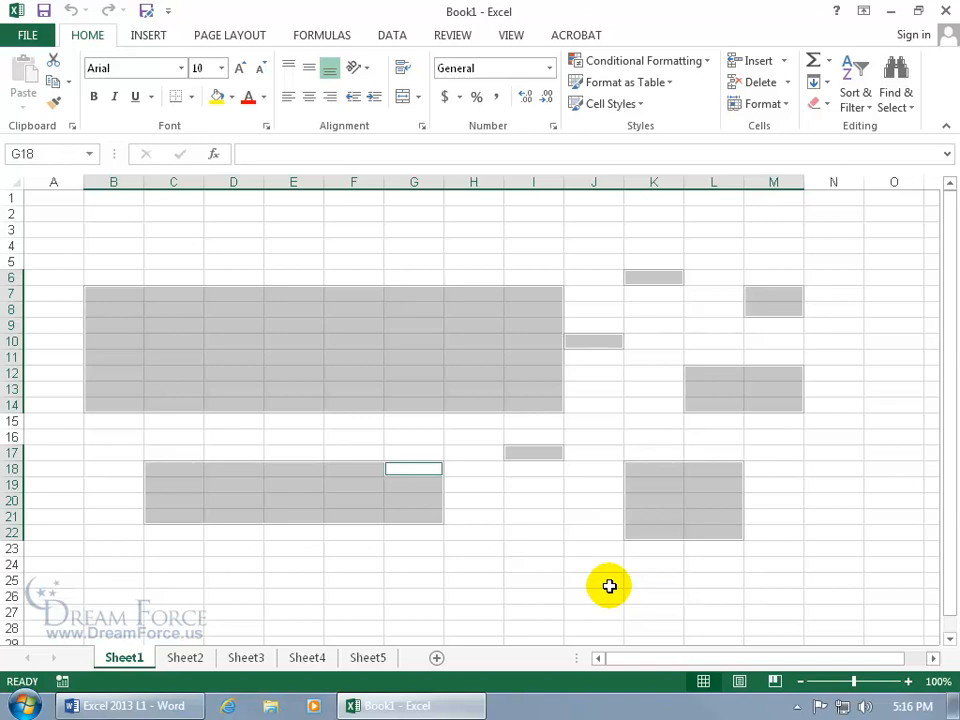
# Select the entire worksheet twice, clearing the selection to cell F8 and to cell C9
pyautogui.hotkey('ctrl', 'a')
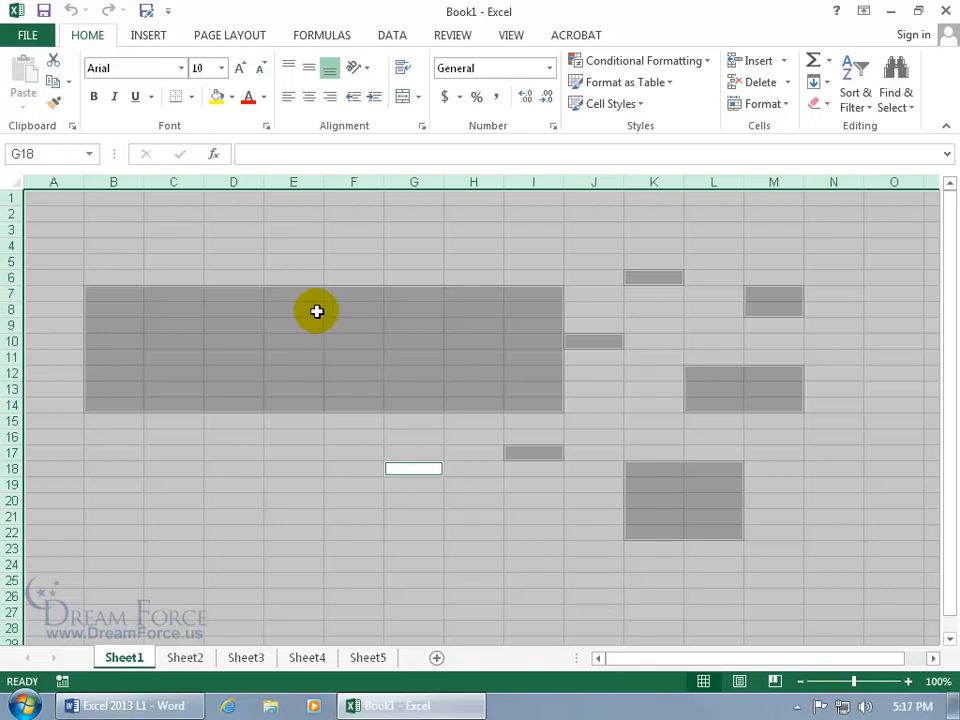
pyautogui.click(356, 310)
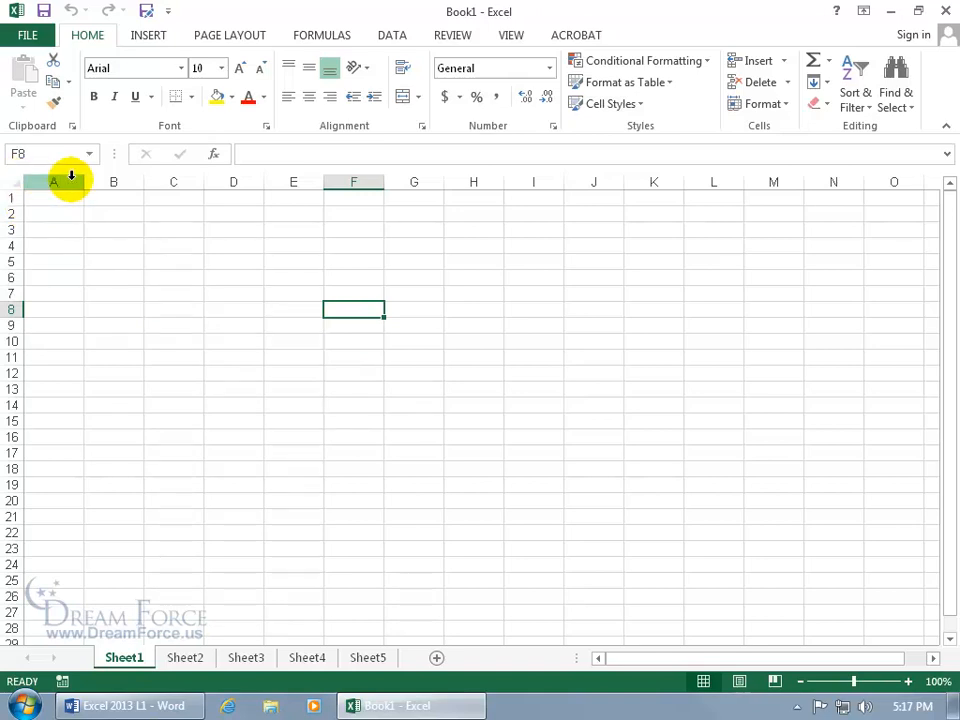
pyautogui.click(14, 181)
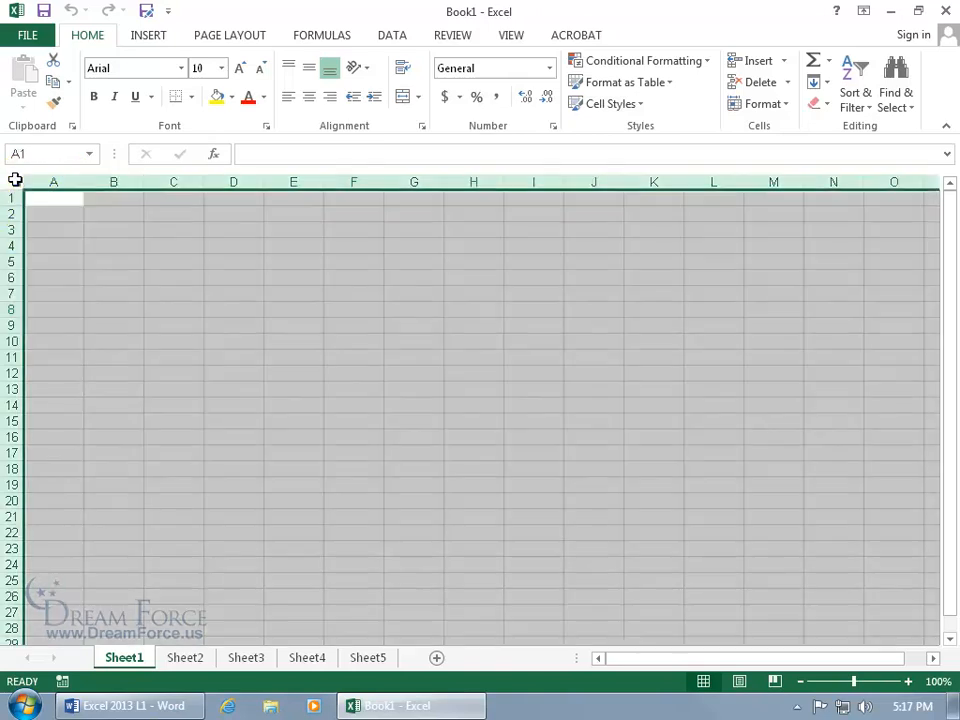
pyautogui.click(196, 319)
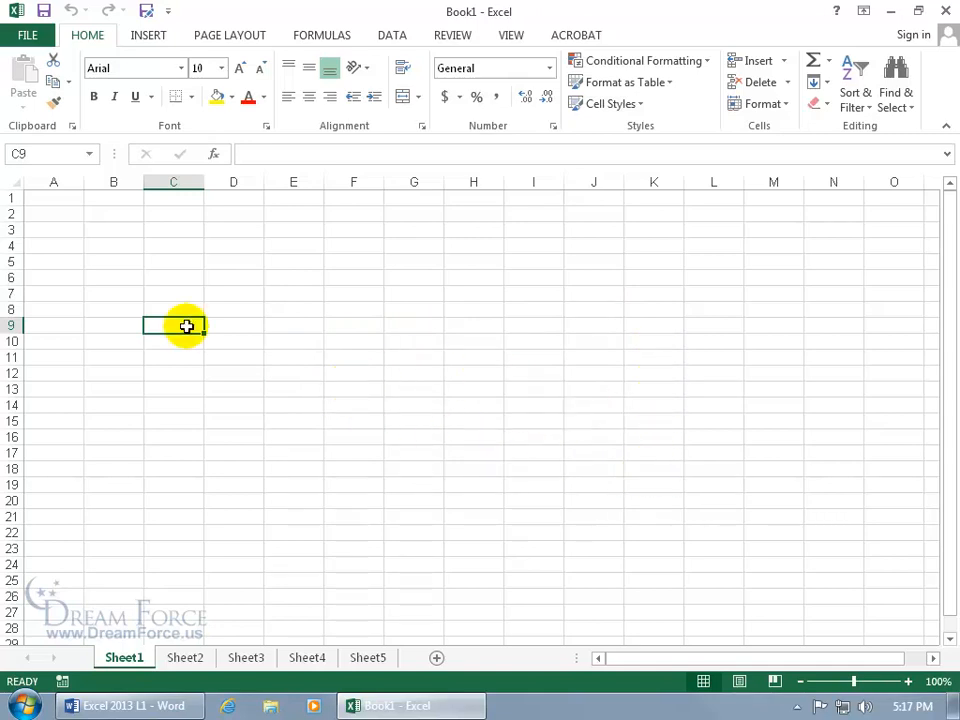
# Jump directly to cell K20 by entering its cell reference
pyautogui.click(51, 154)
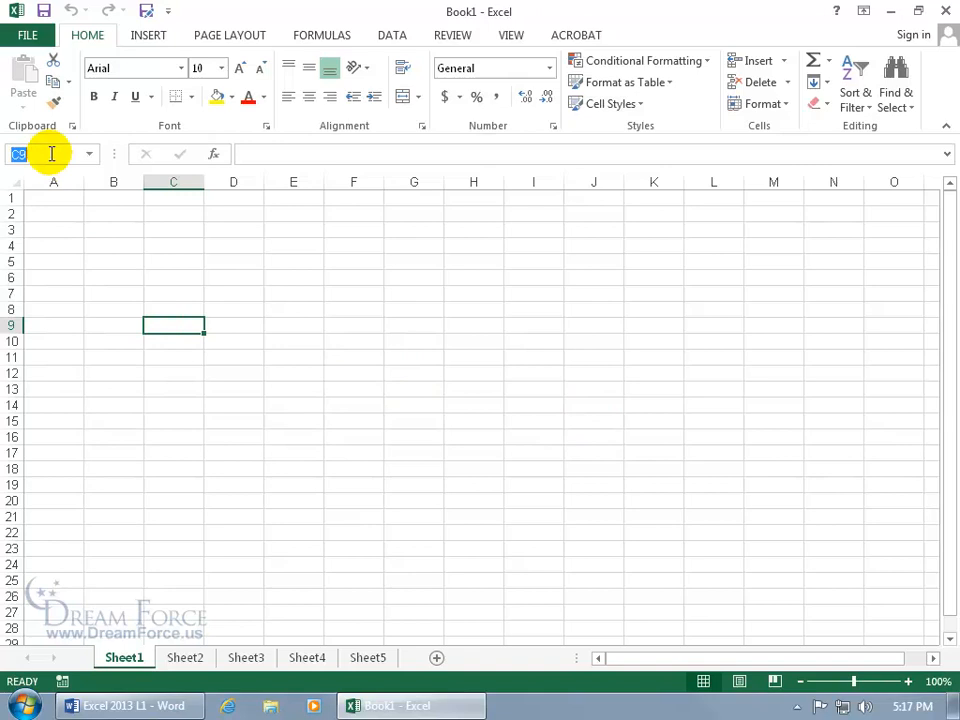
pyautogui.write('k20')
pyautogui.press('Return')
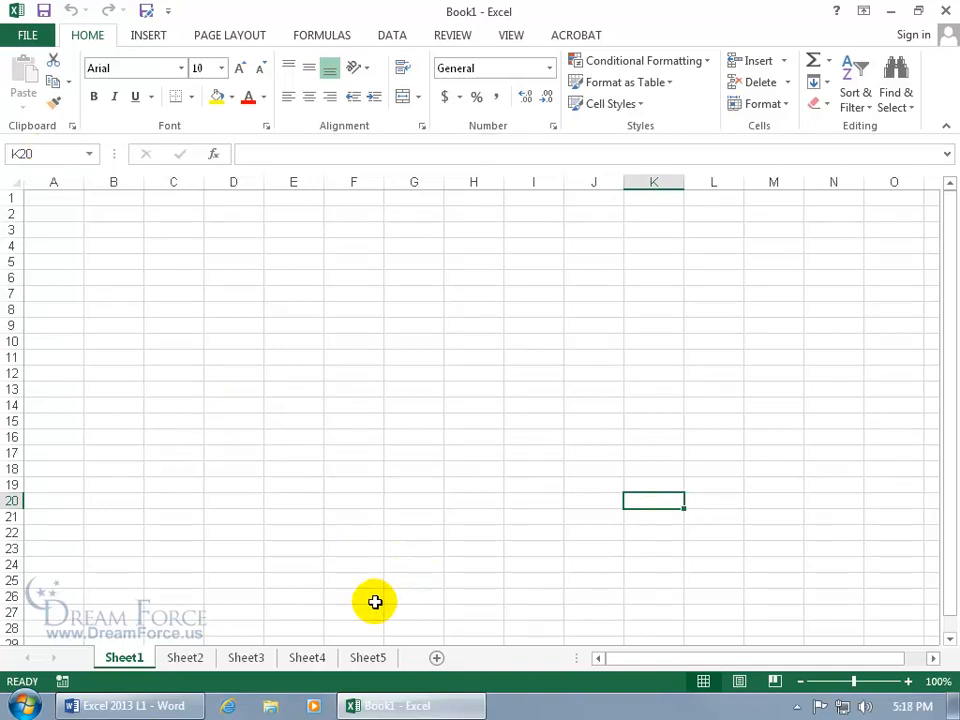
# Delete the worksheet Sheet5 from the workbook
pyautogui.rightClick(361, 661)
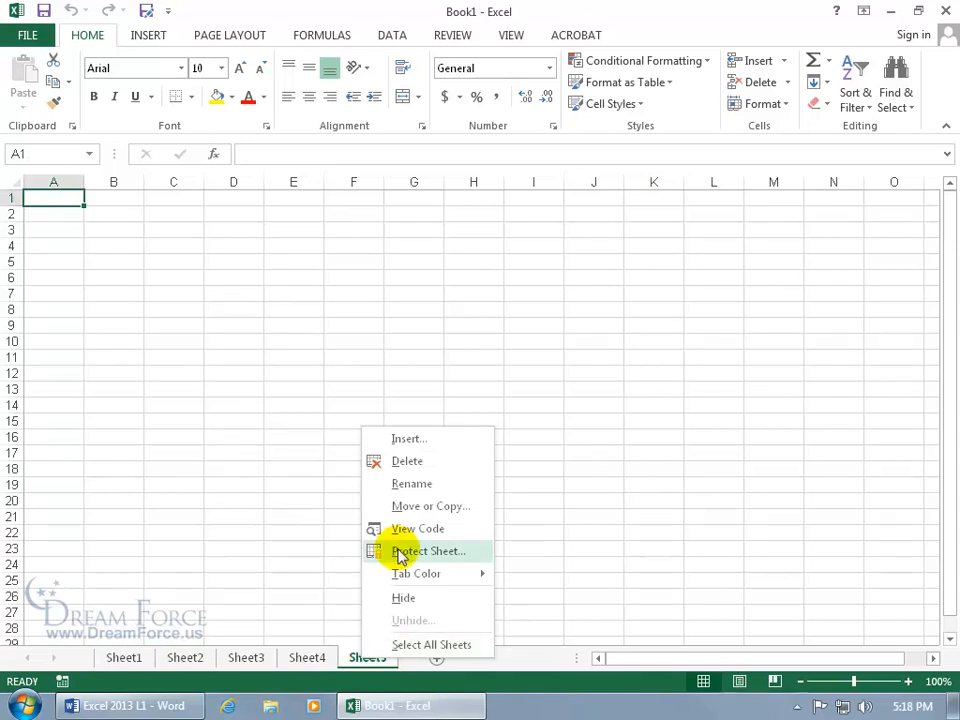
pyautogui.click(410, 462)
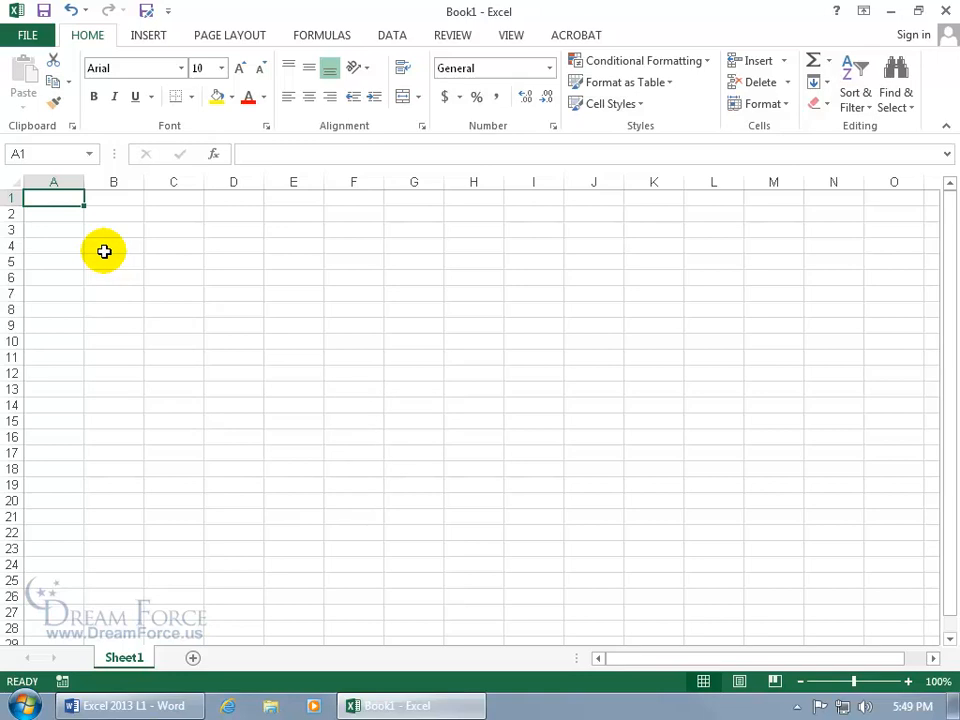
# Enter the column headings Months, Sales, Expenses and Profits in cells A2 through D2
pyautogui.click(64, 215)
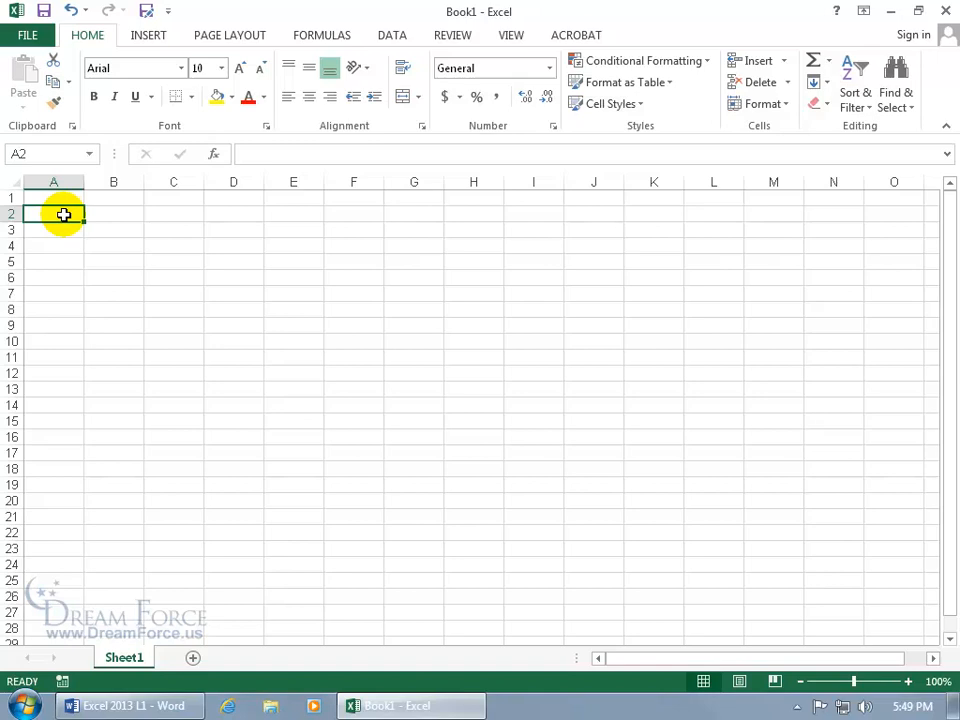
pyautogui.write('Months')
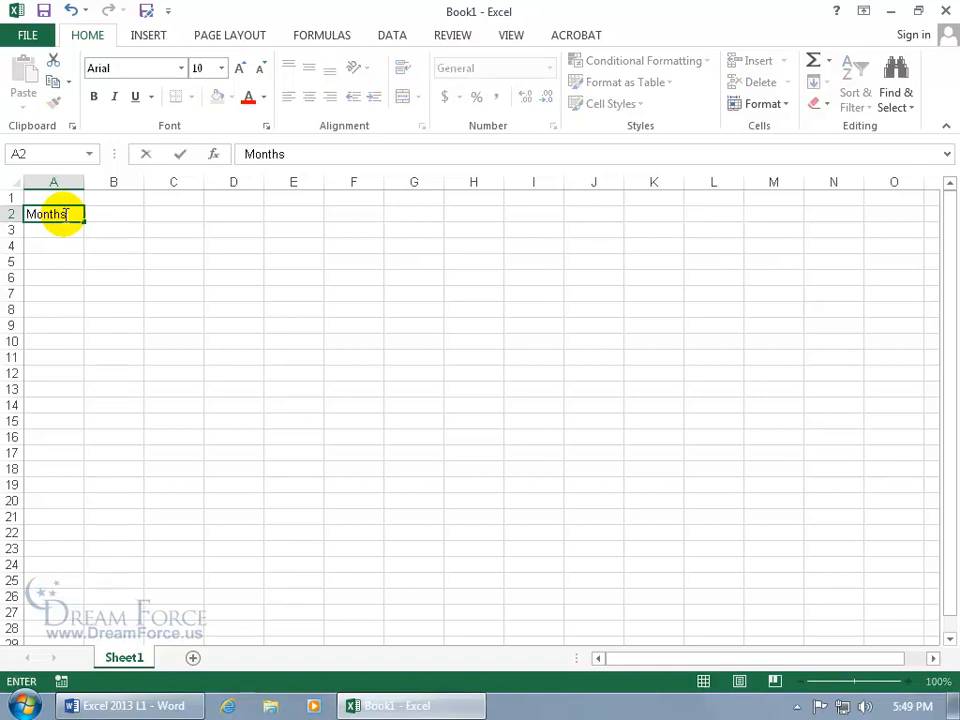
pyautogui.press('Tab')
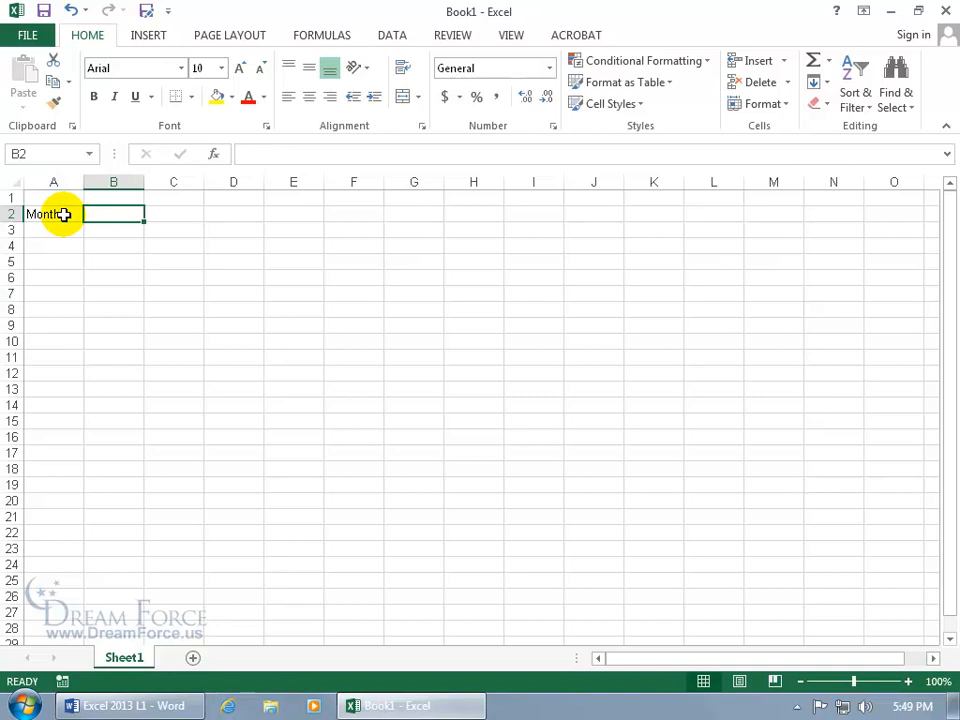
pyautogui.write('Sales')
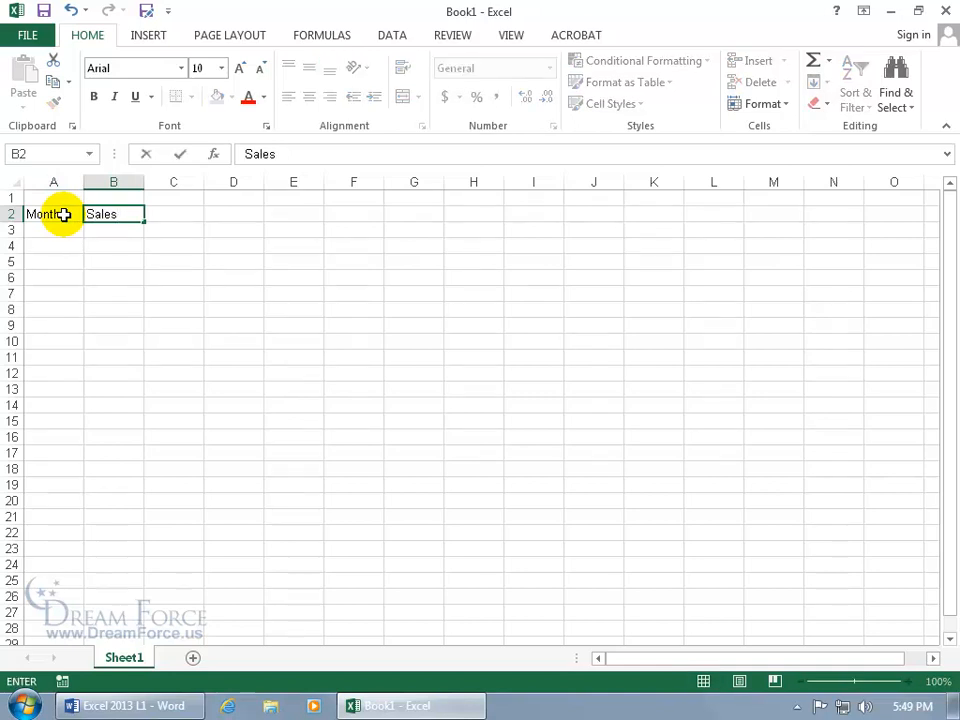
pyautogui.press('Tab')
pyautogui.write('Ex')
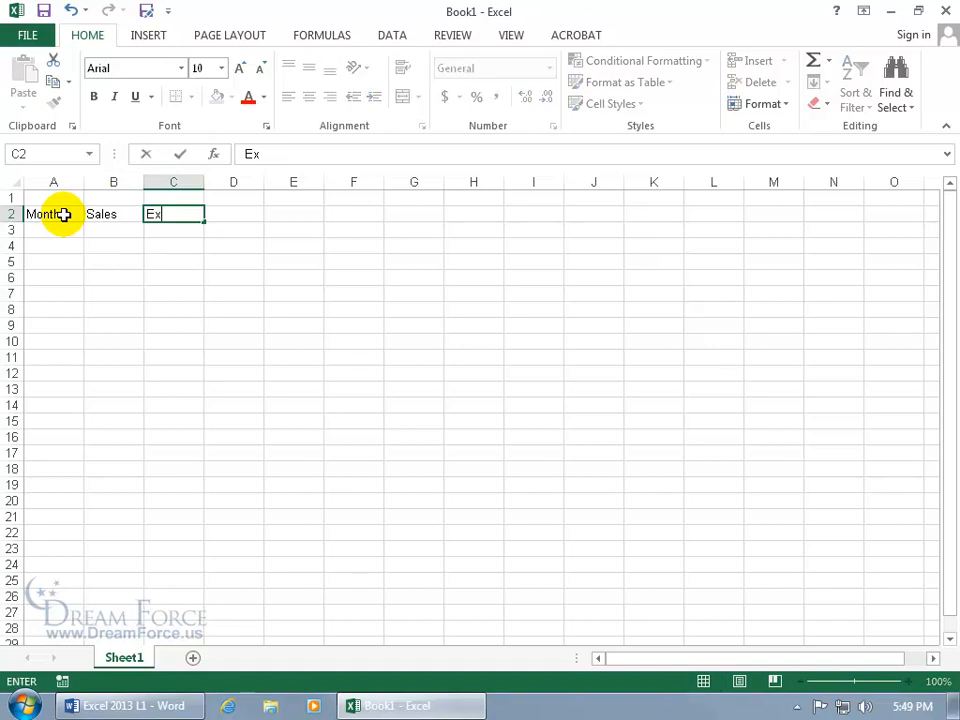
pyautogui.write('penses')
pyautogui.press('Tab')
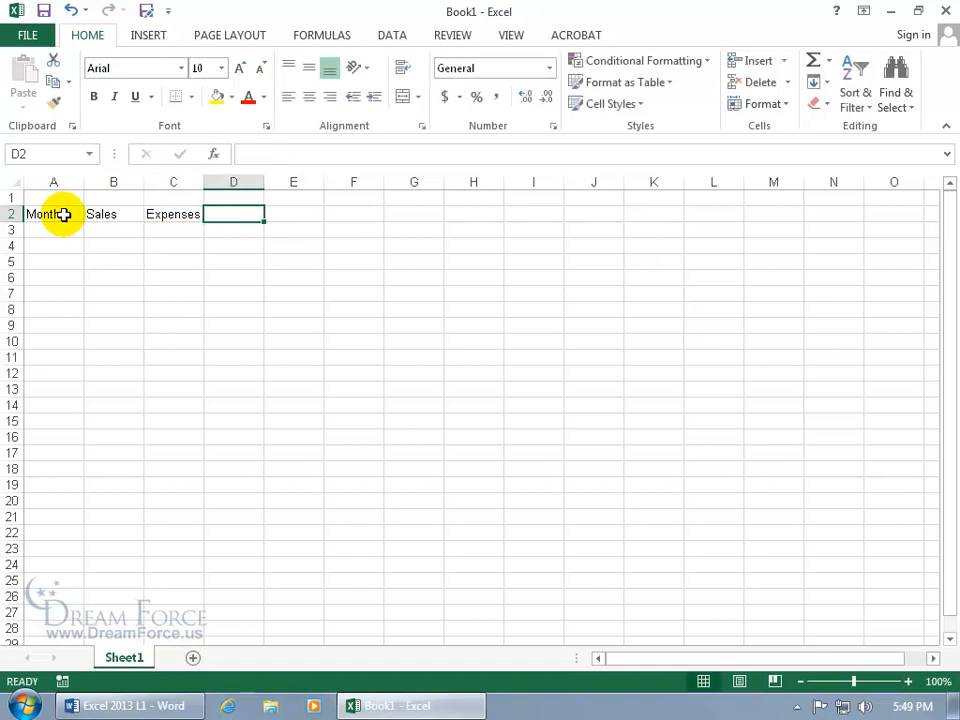
pyautogui.write('Profits')
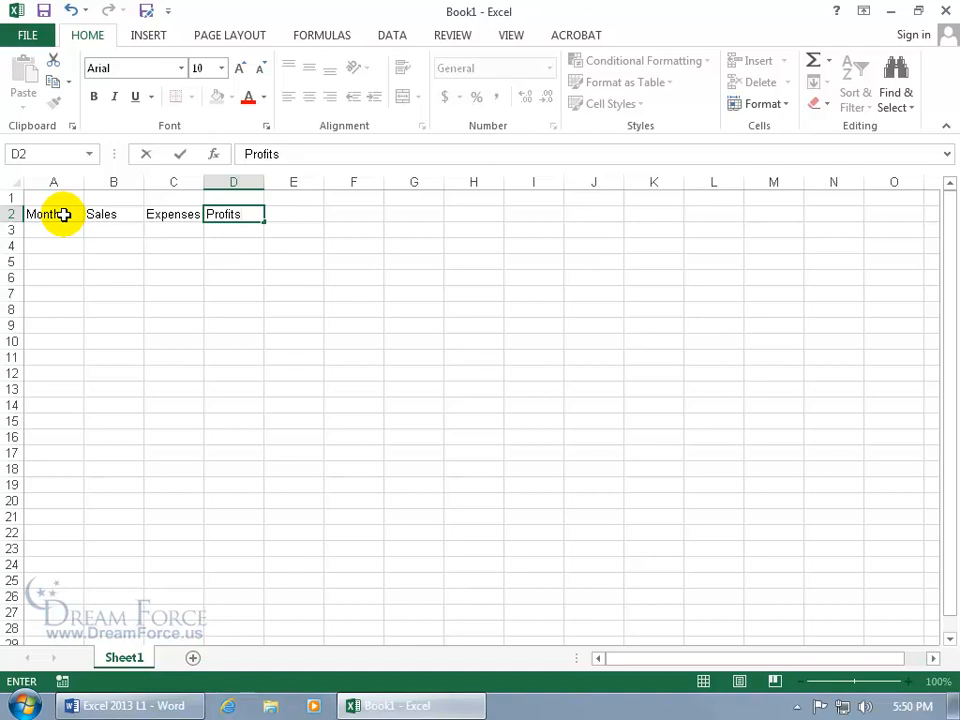
pyautogui.press('Return')
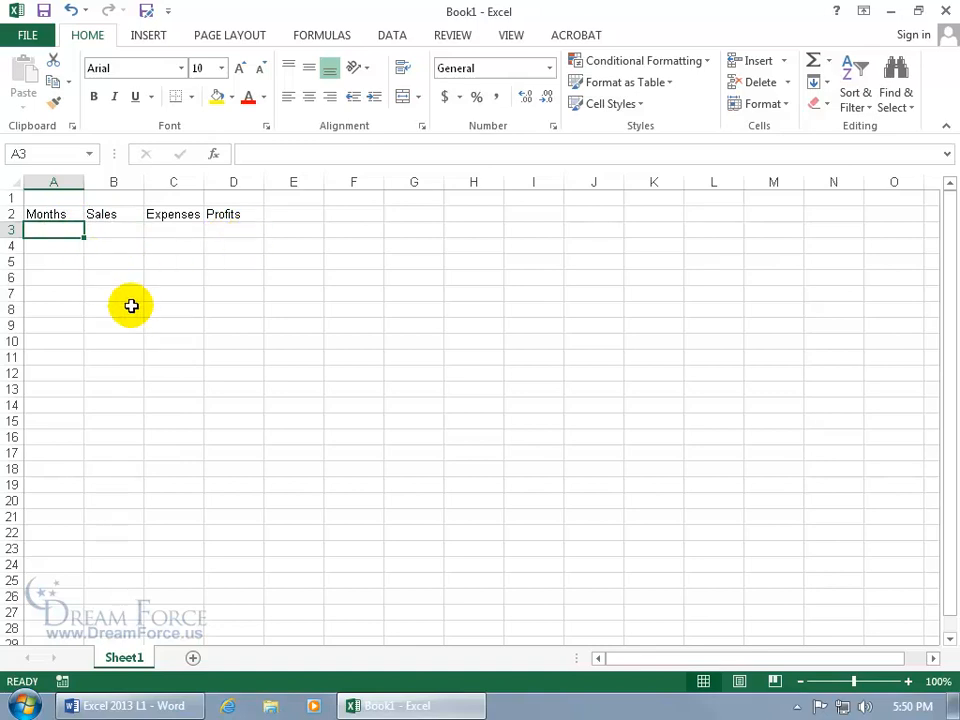
# Enter the numbers 1, 2, 3 and 4 in cells E9 through H9
pyautogui.click(310, 326)
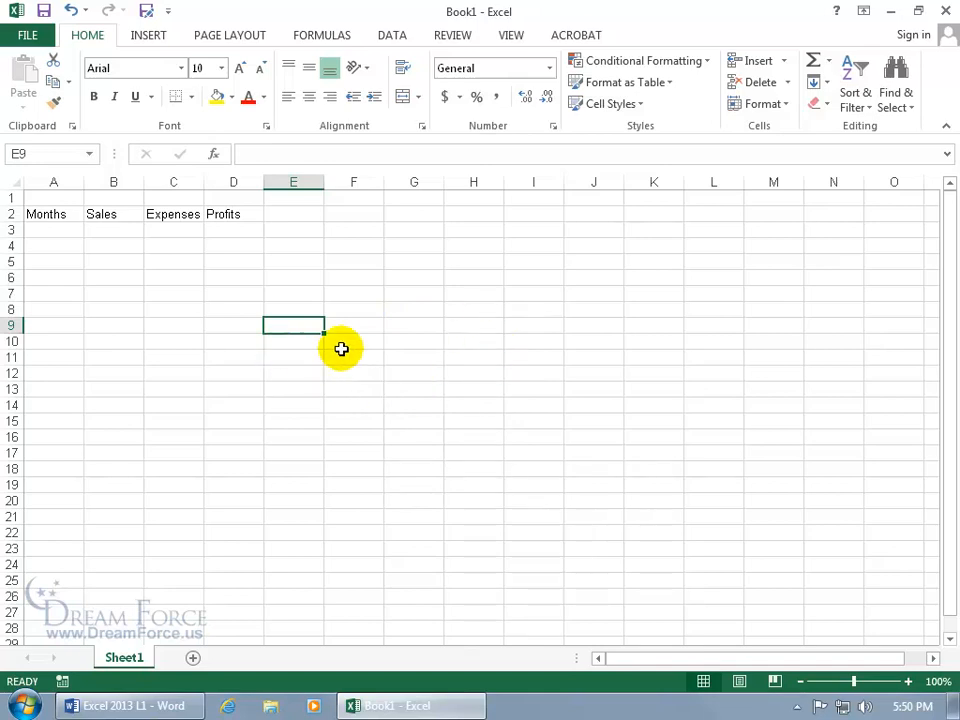
pyautogui.write('1')
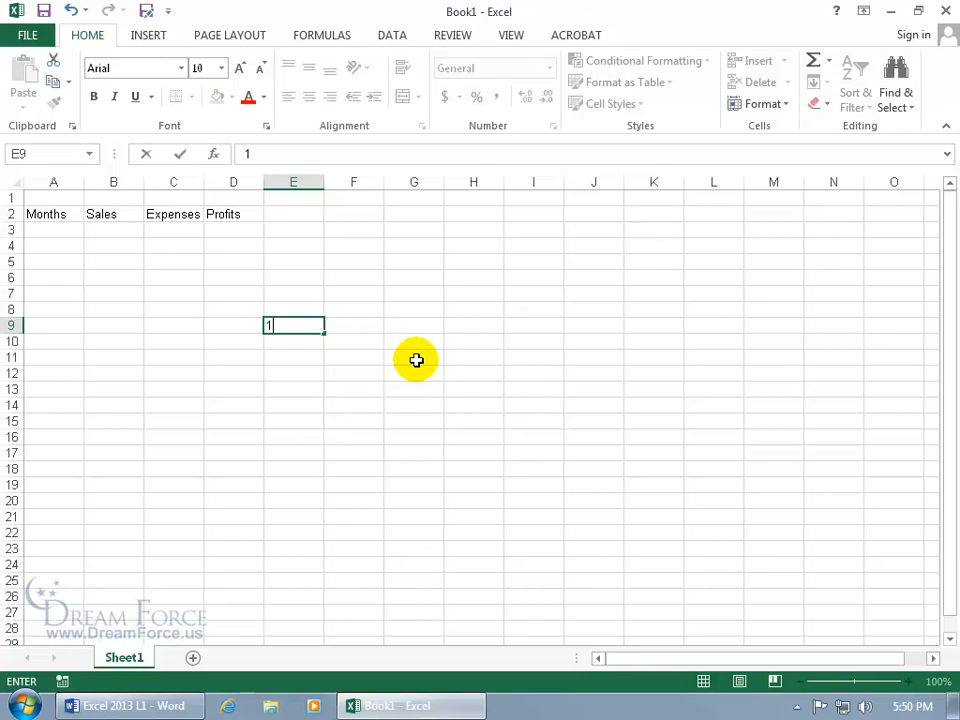
pyautogui.press('Tab')
pyautogui.write('2')
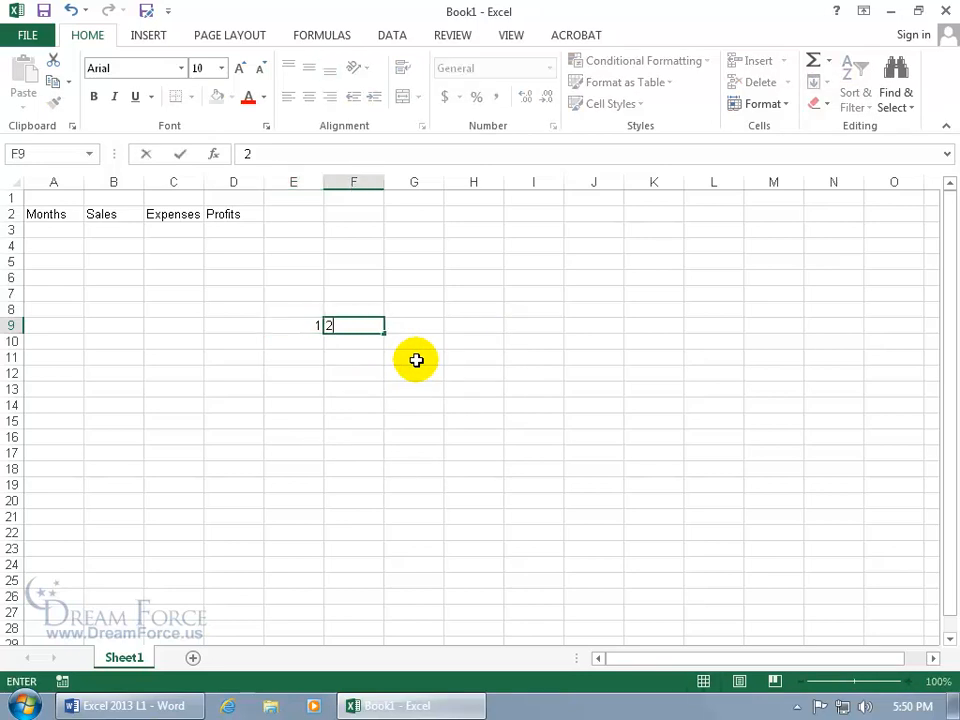
pyautogui.press('Tab')
pyautogui.click(467, 387)
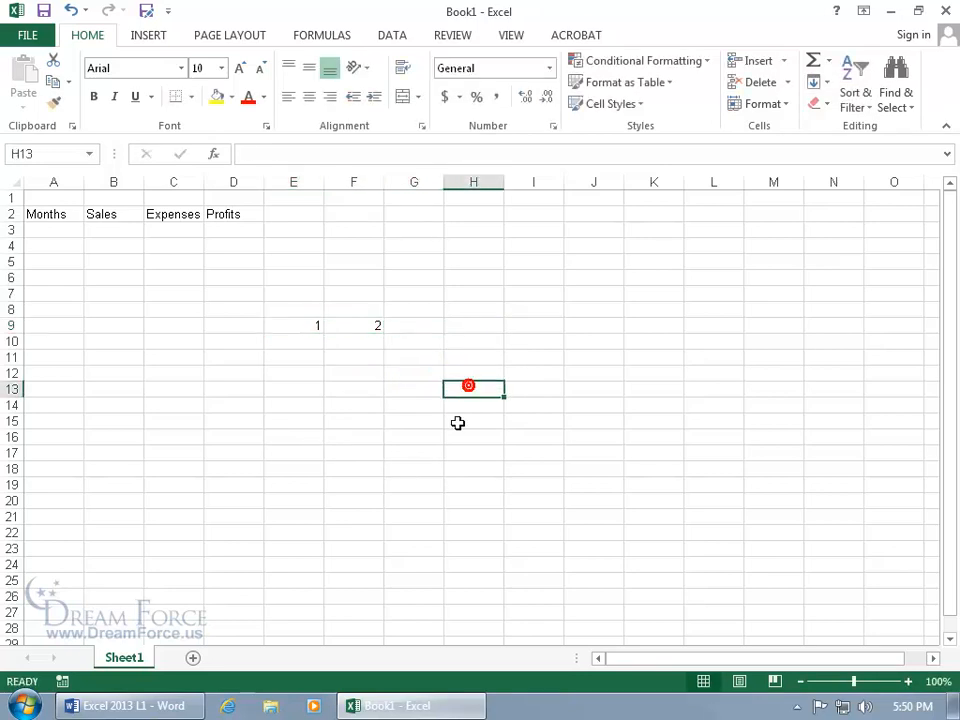
pyautogui.click(419, 327)
pyautogui.write('3')
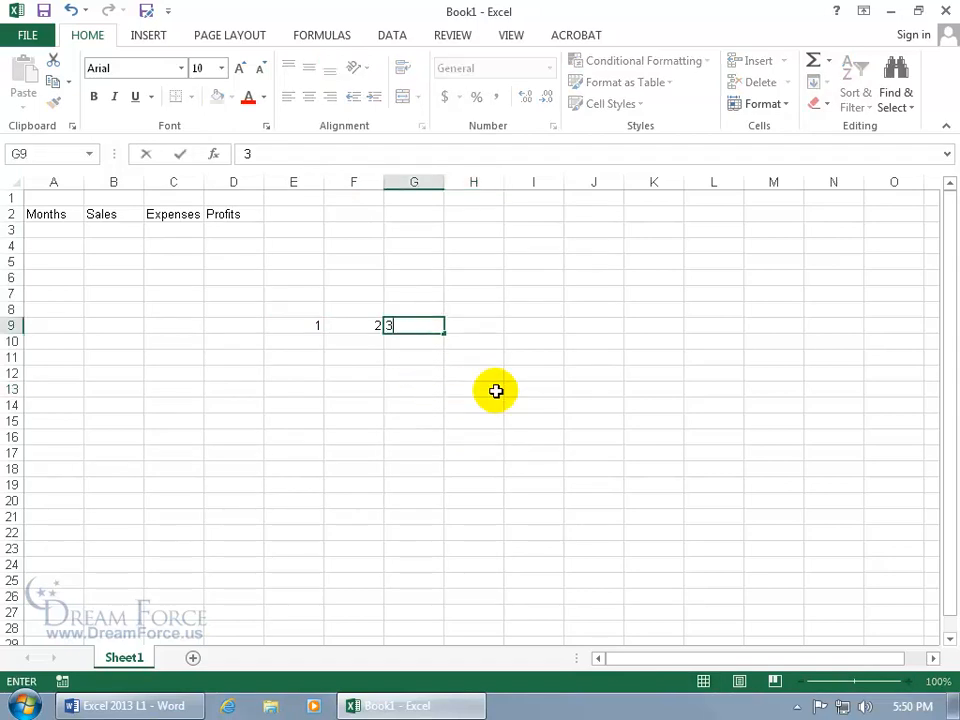
pyautogui.press('Tab')
pyautogui.write('4')
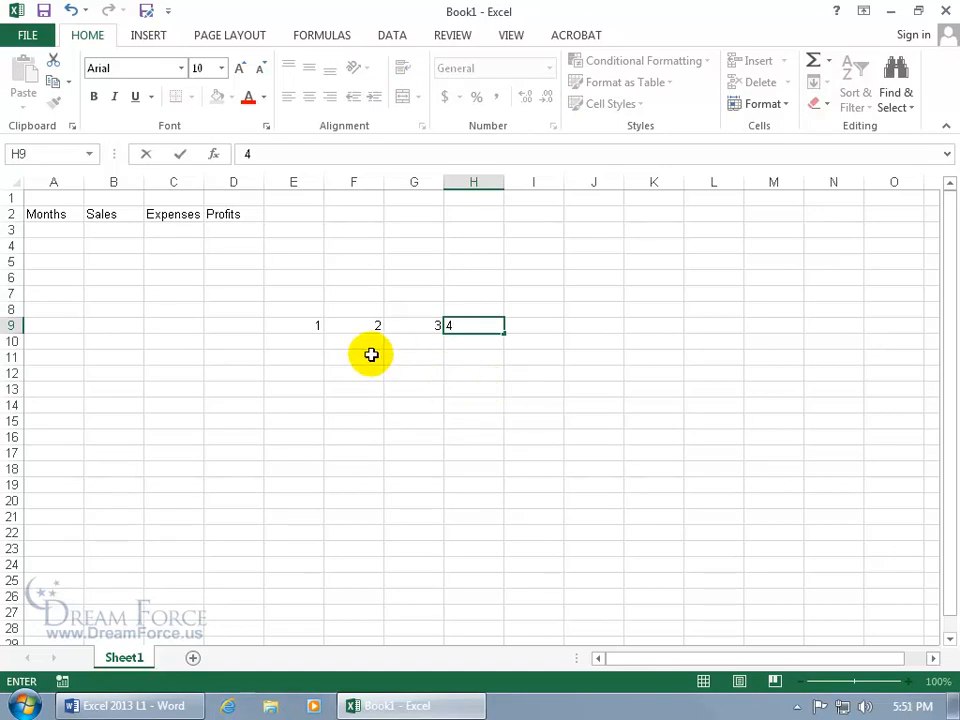
pyautogui.click(418, 343)
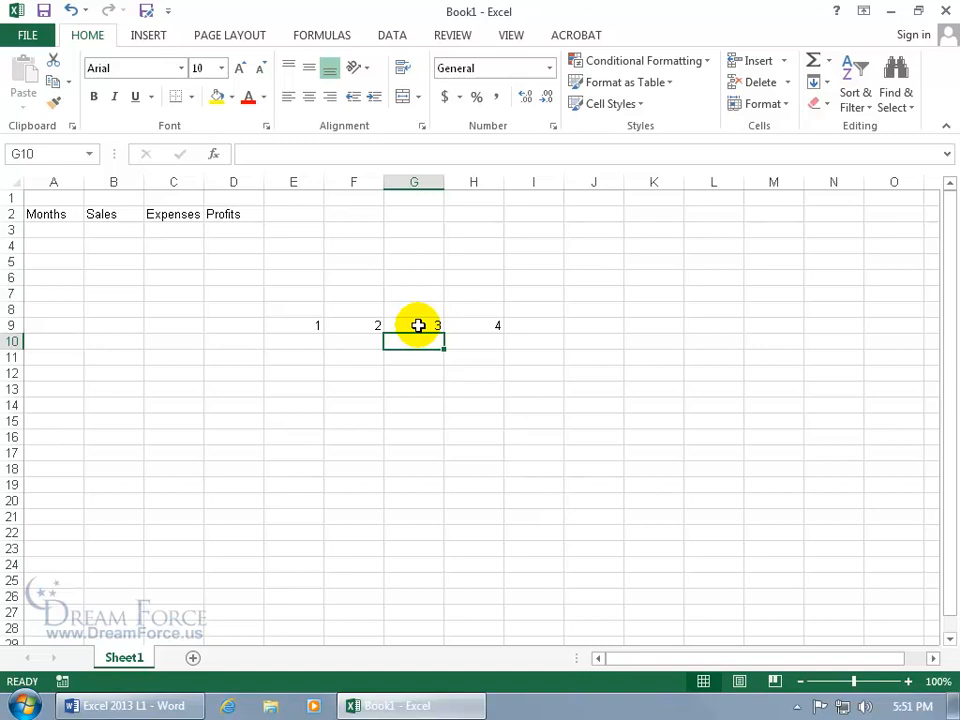
# Clear the contents of cell E9
pyautogui.click(306, 327)
pyautogui.press('Delete')
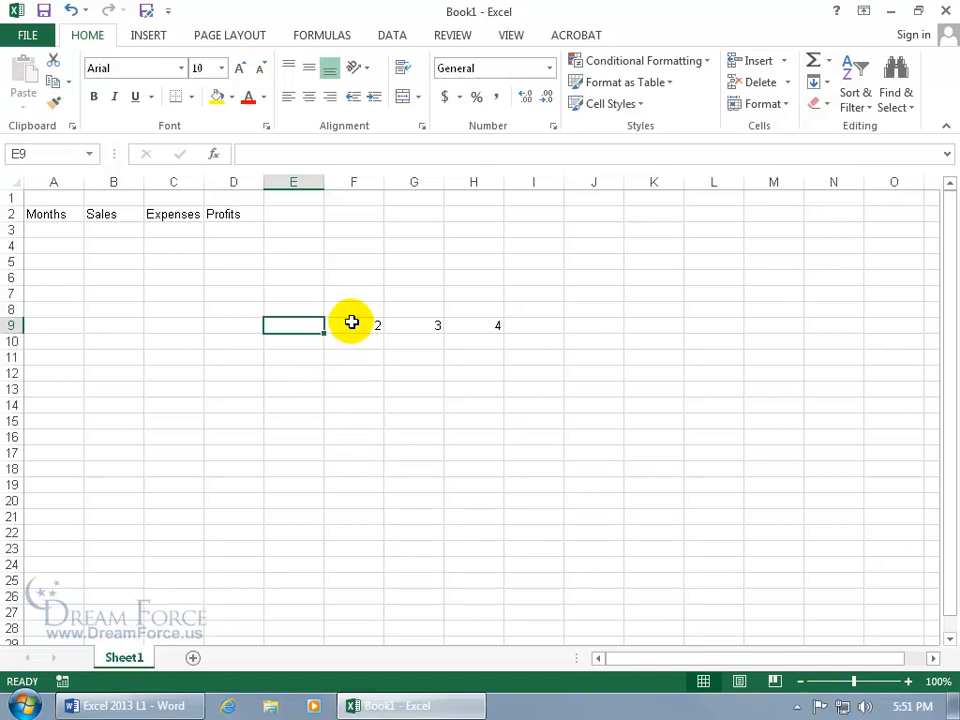
# Select the numbers in row 9, move G9:H9 to H13:I13, and undo the move
pyautogui.moveTo(343, 325); pyautogui.dragTo(489, 324)
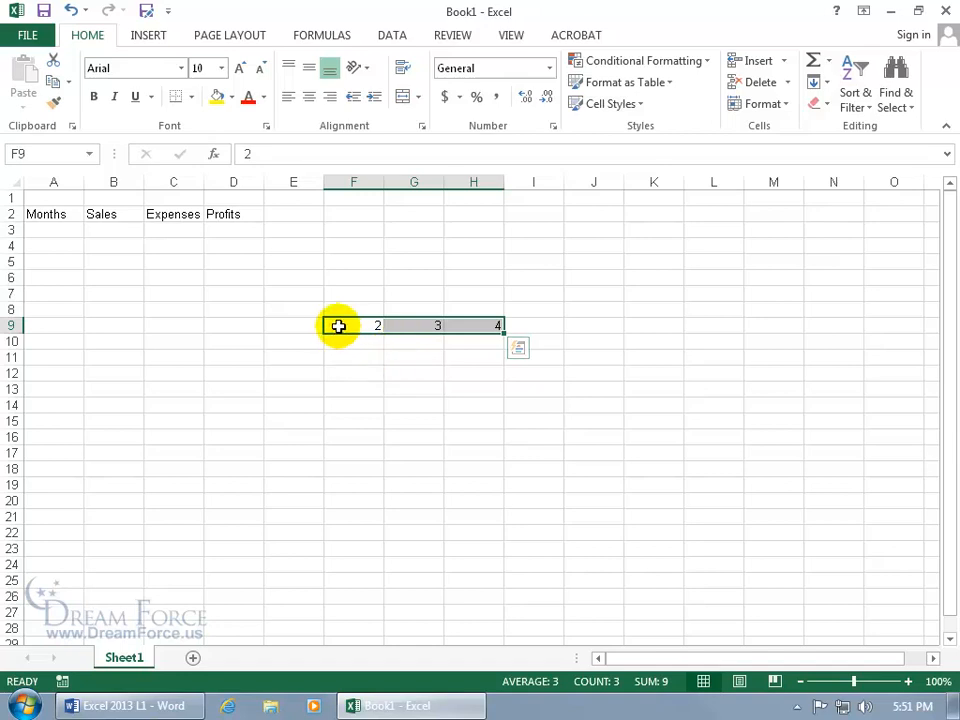
pyautogui.moveTo(294, 325); pyautogui.dragTo(492, 325)
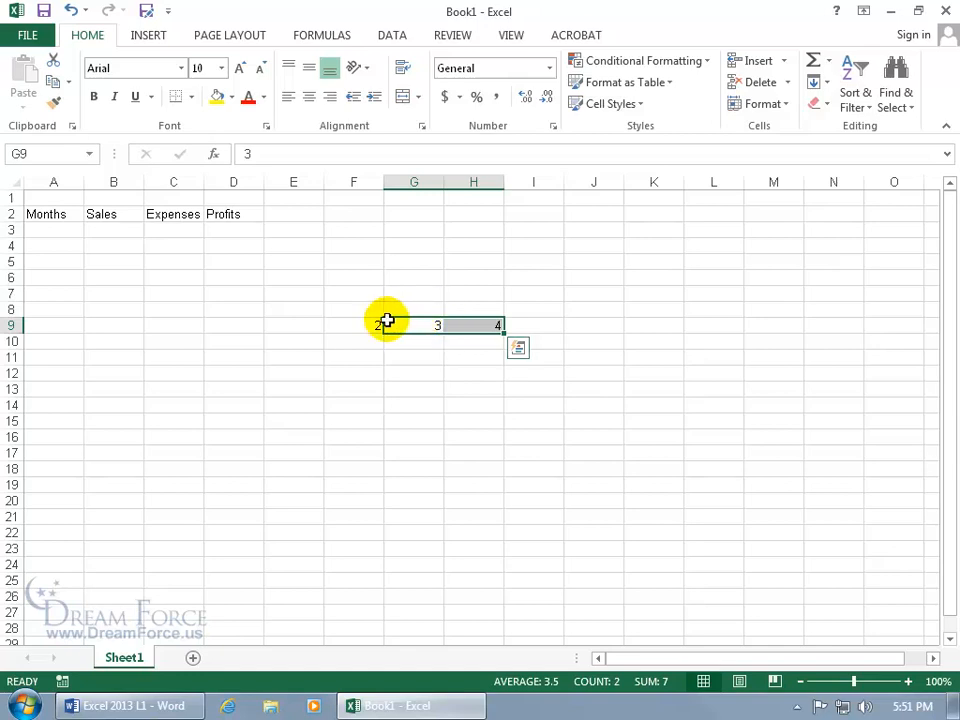
pyautogui.moveTo(396, 319); pyautogui.dragTo(456, 386)
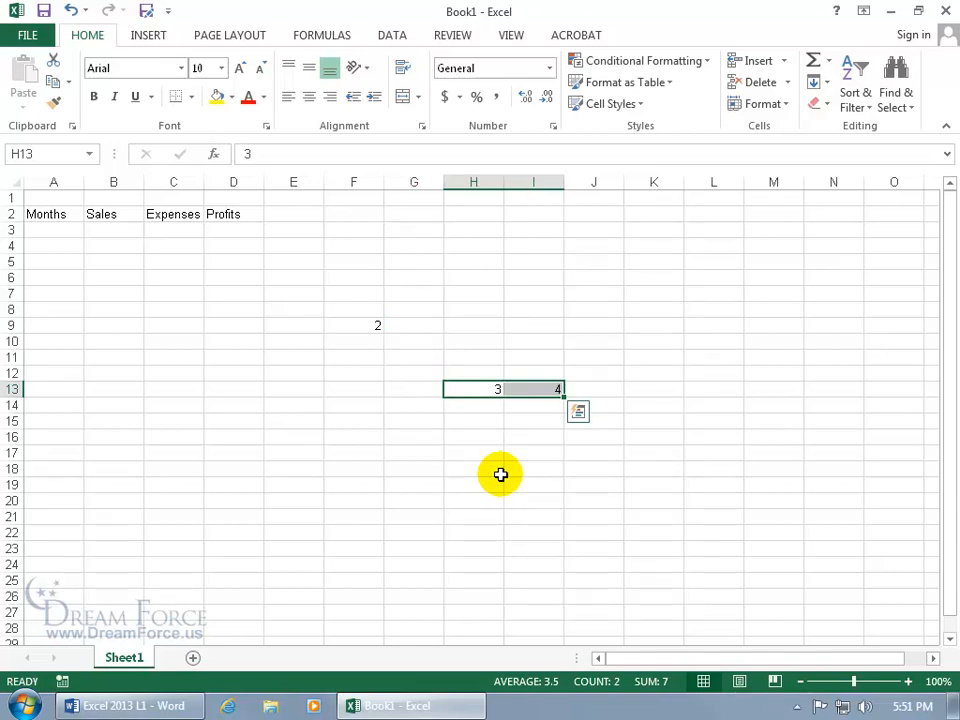
pyautogui.click(71, 12)
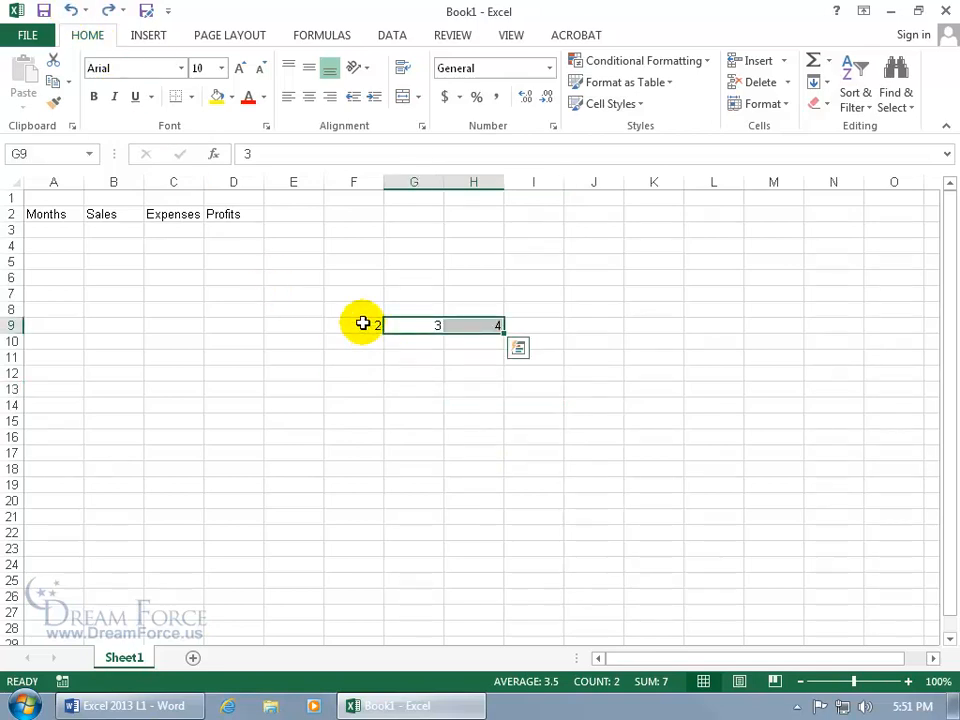
# Clear the contents of the range F9:H9
pyautogui.moveTo(363, 323); pyautogui.dragTo(493, 323)
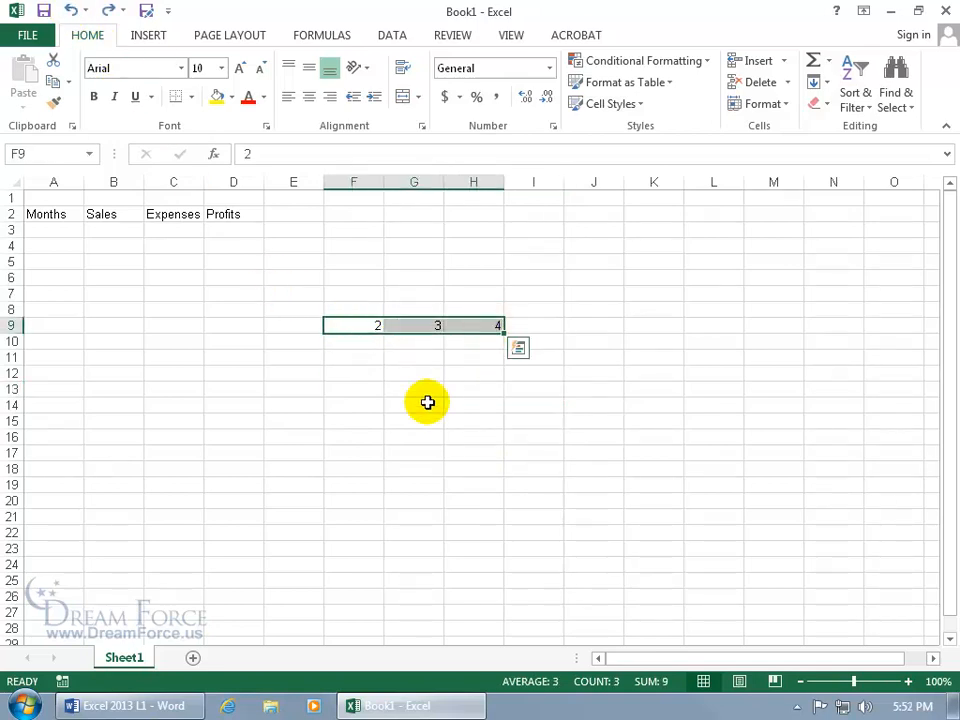
pyautogui.press('Delete')
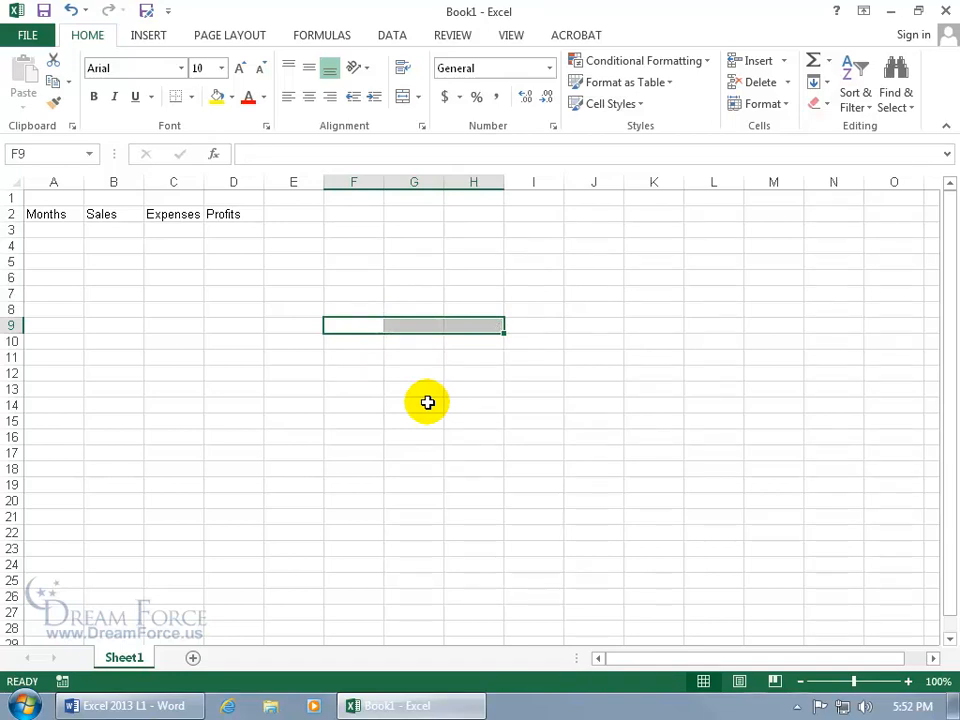
# Enter January in cell A3 and February in cell A4 under the Months heading
pyautogui.click(66, 230)
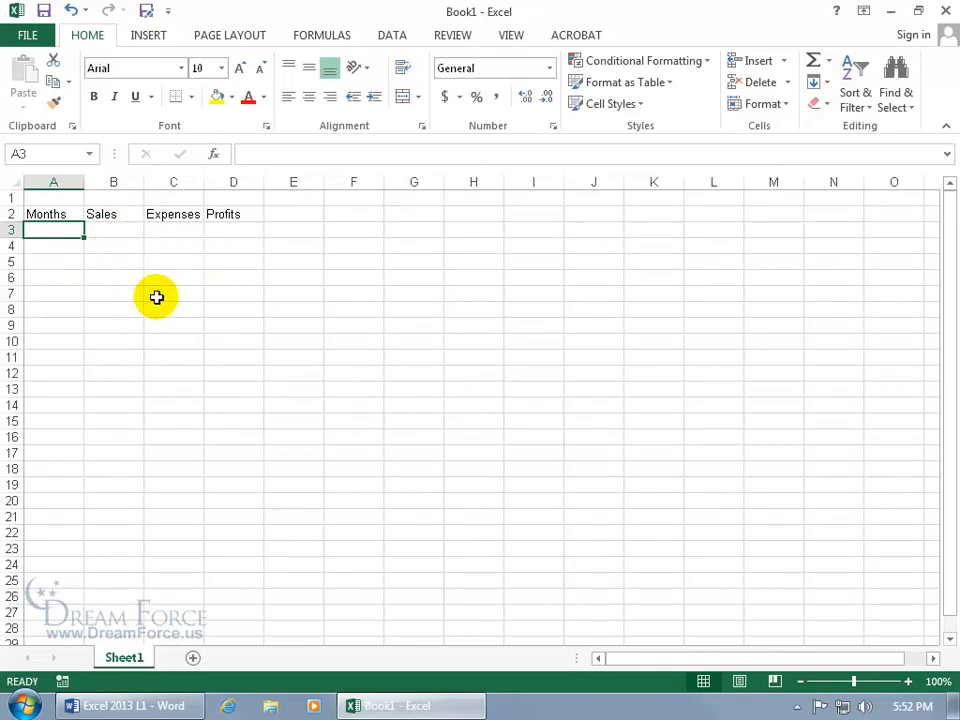
pyautogui.write('January')
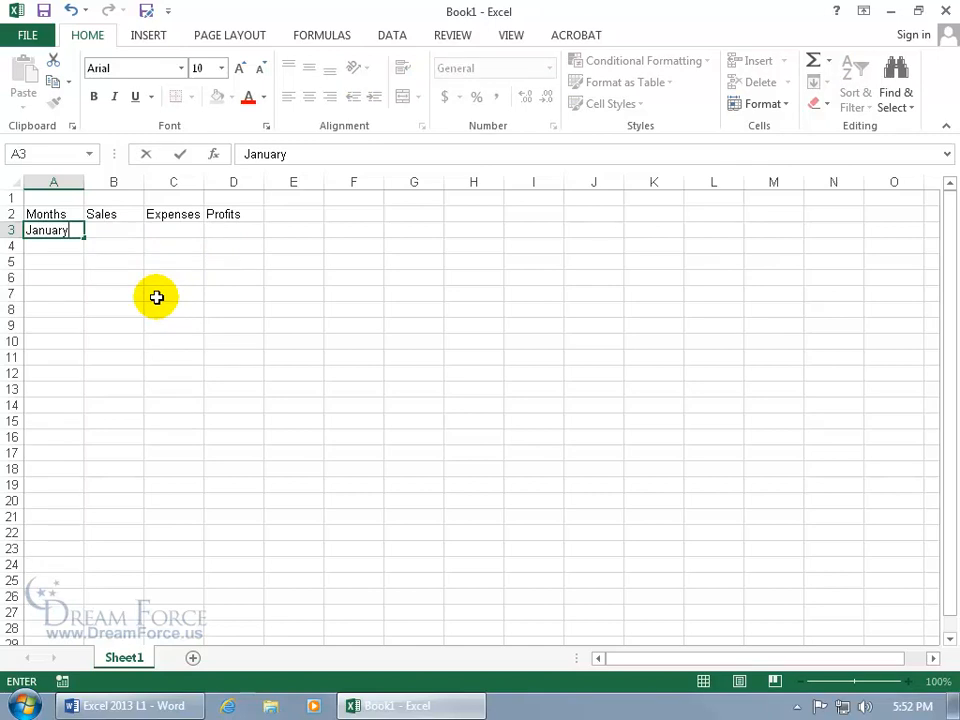
pyautogui.press('Return')
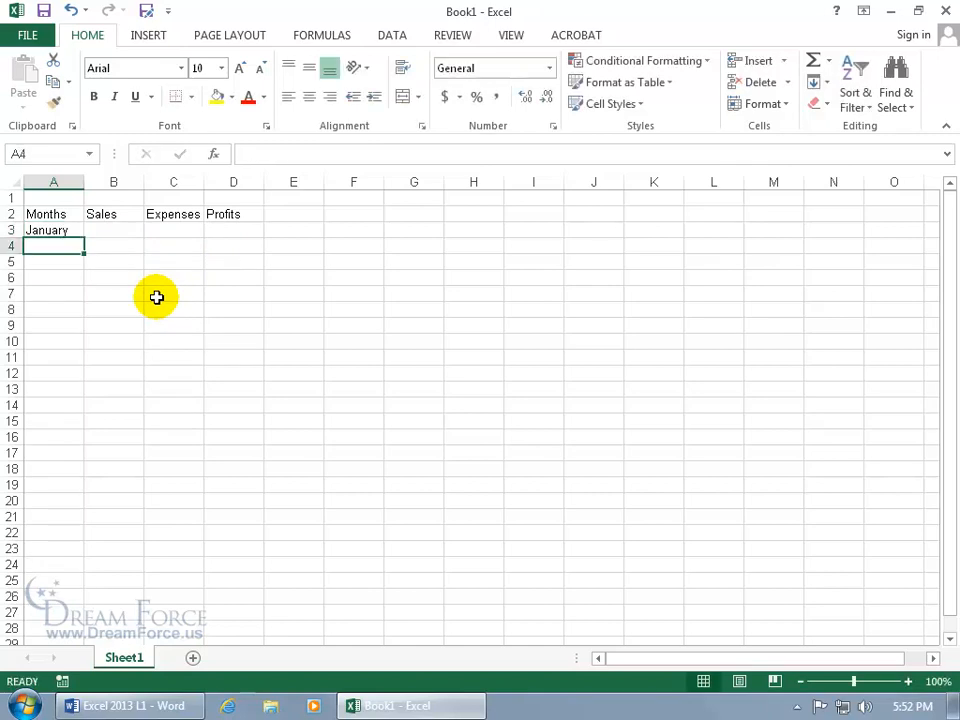
pyautogui.write('Februar')
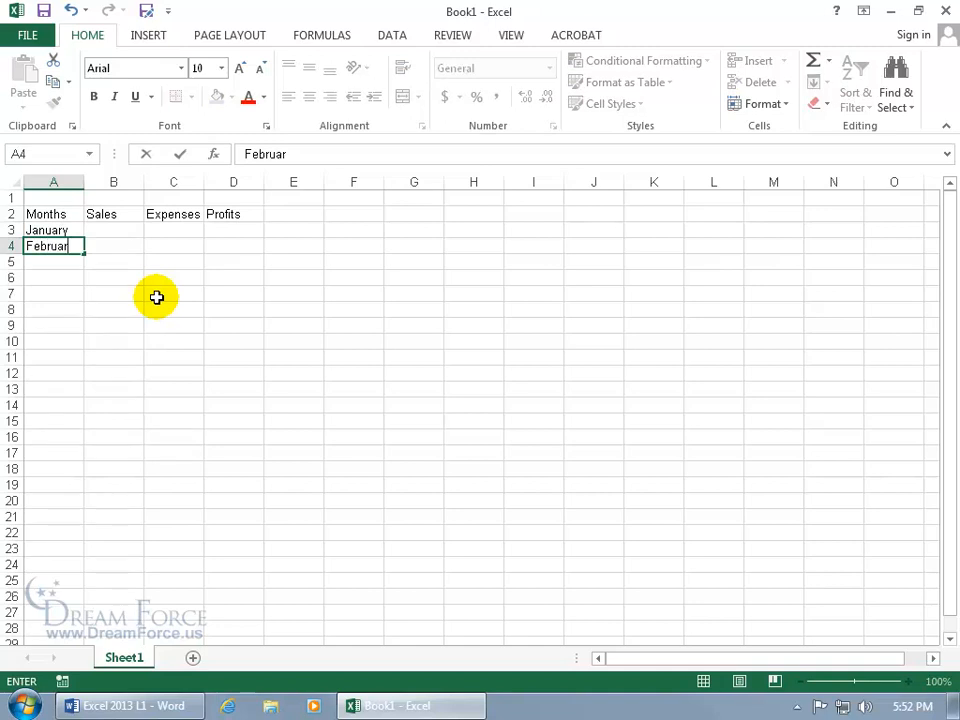
pyautogui.write('y')
pyautogui.press('Return')
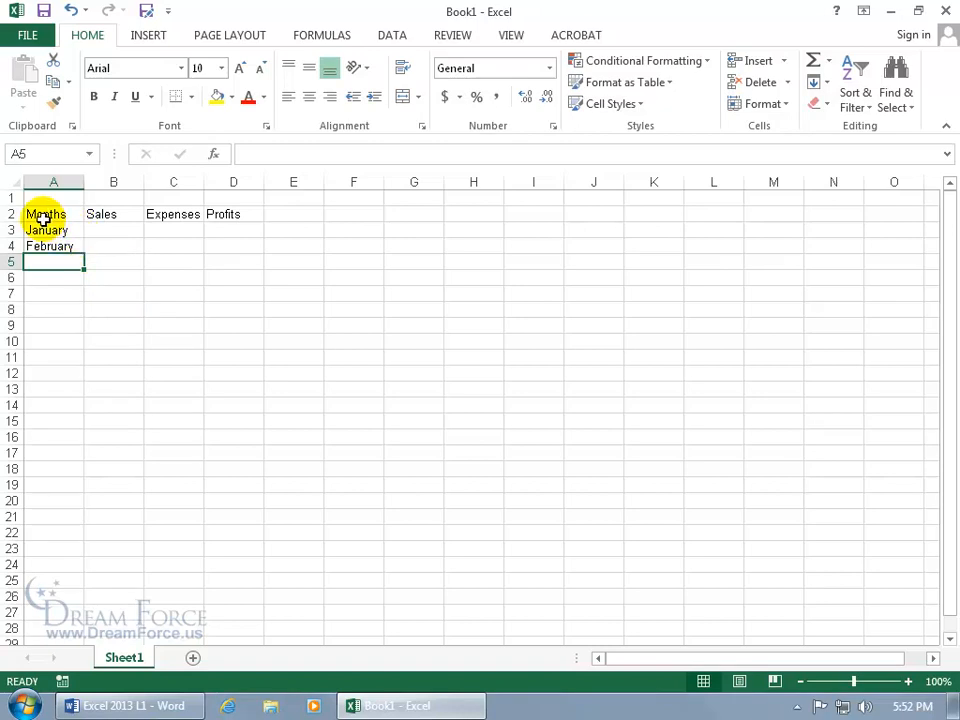
# Enter Months in cell A5 below February and overwrite it with March
pyautogui.write('Months')
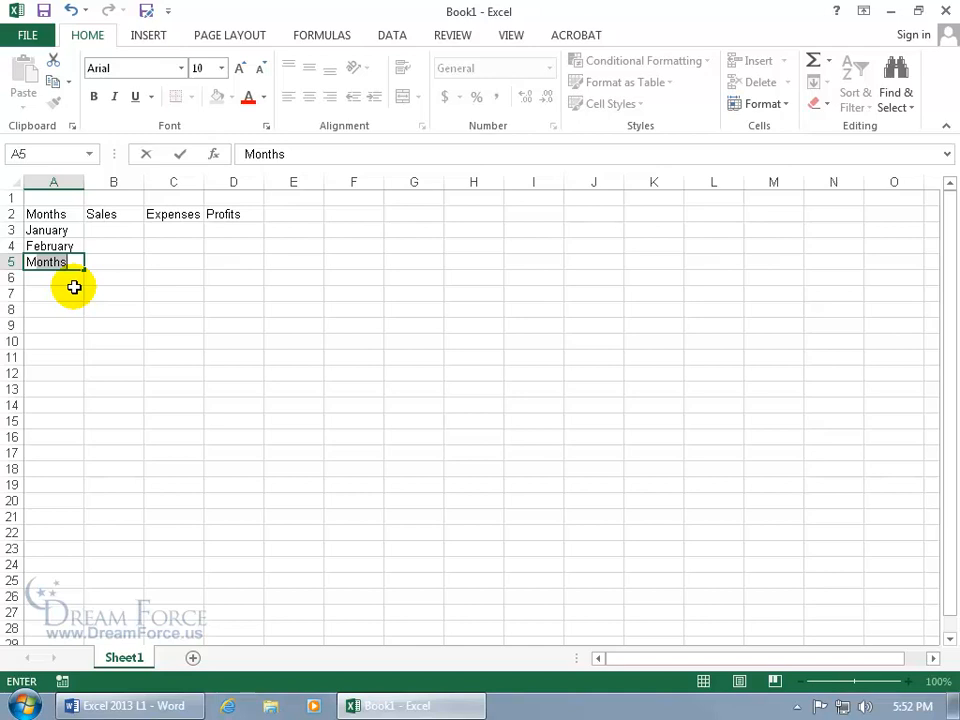
pyautogui.press('Return')
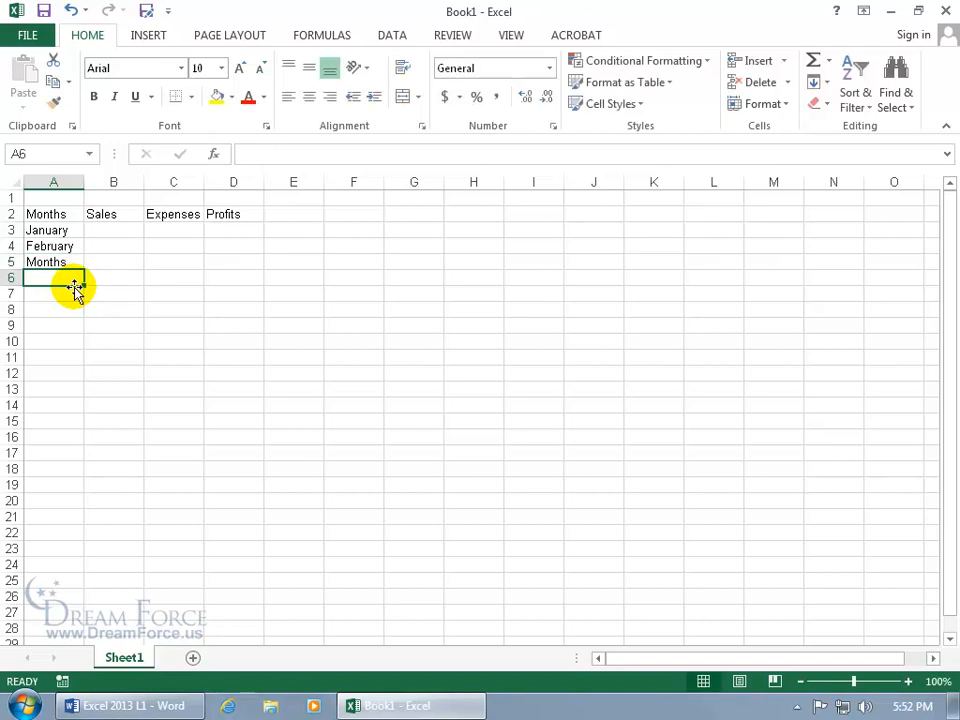
pyautogui.click(67, 263)
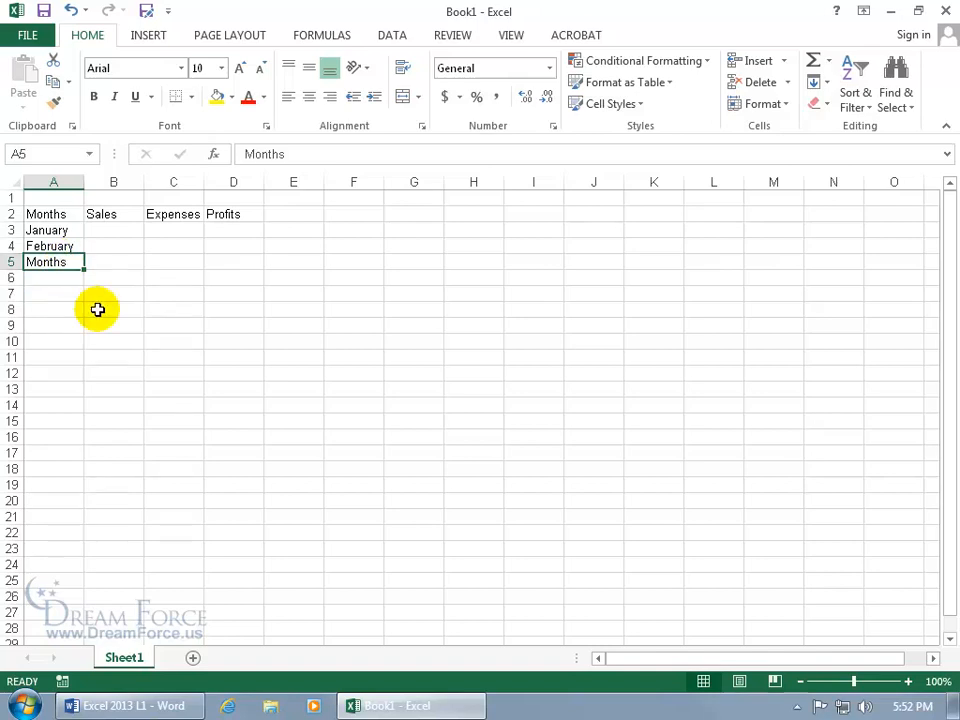
pyautogui.write('M')
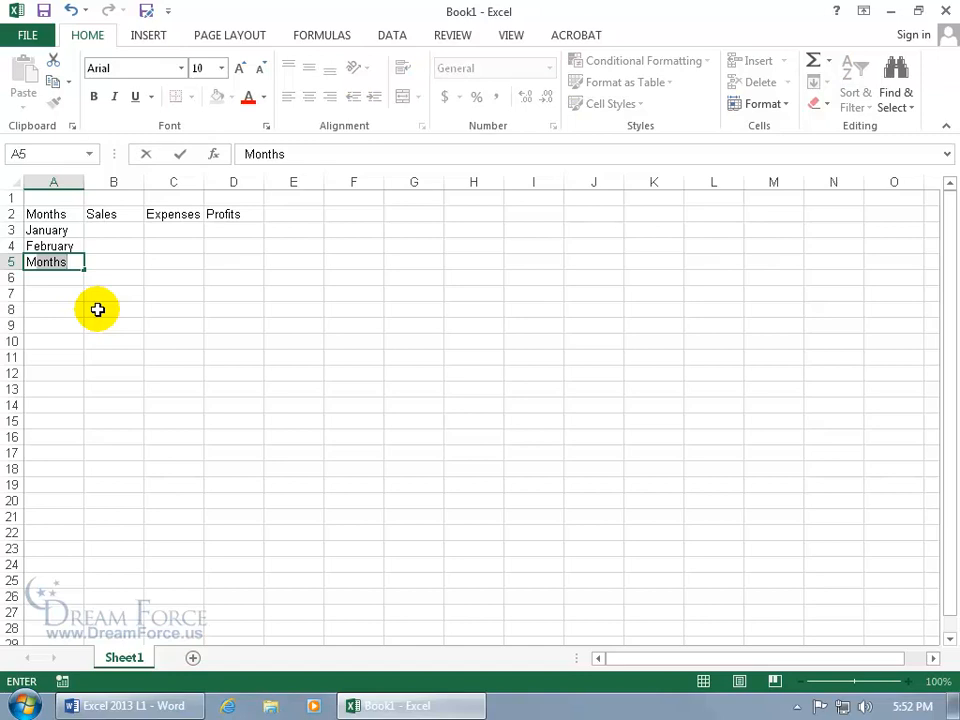
pyautogui.write('arch')
pyautogui.press('Return')
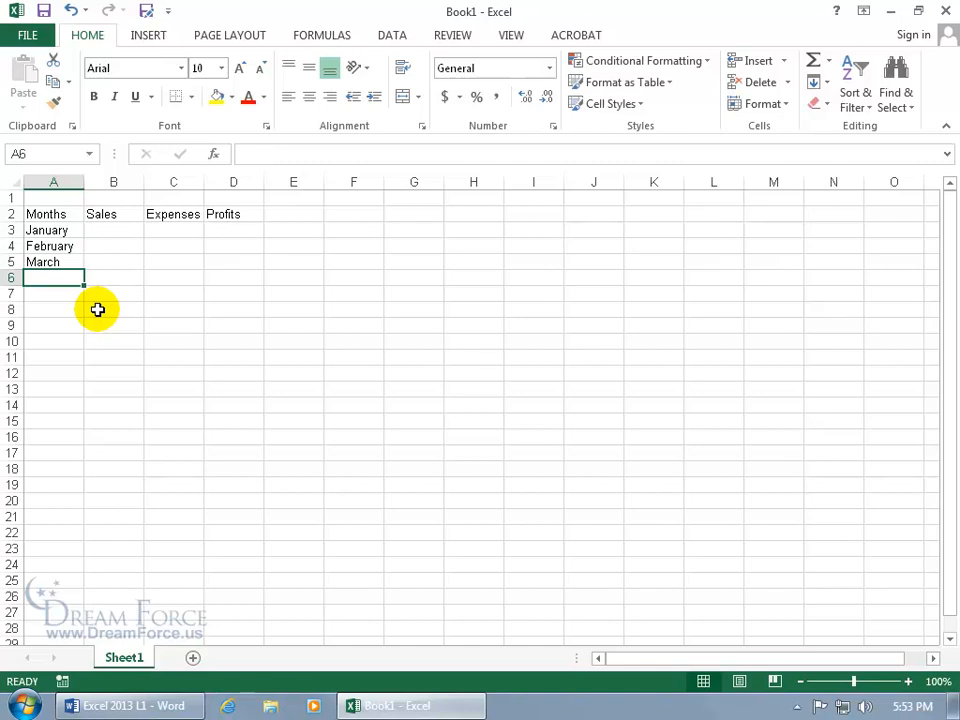
# Enter the label Totals in cell A7, leaving row 6 blank beneath March
pyautogui.press('Return')
pyautogui.write('T')
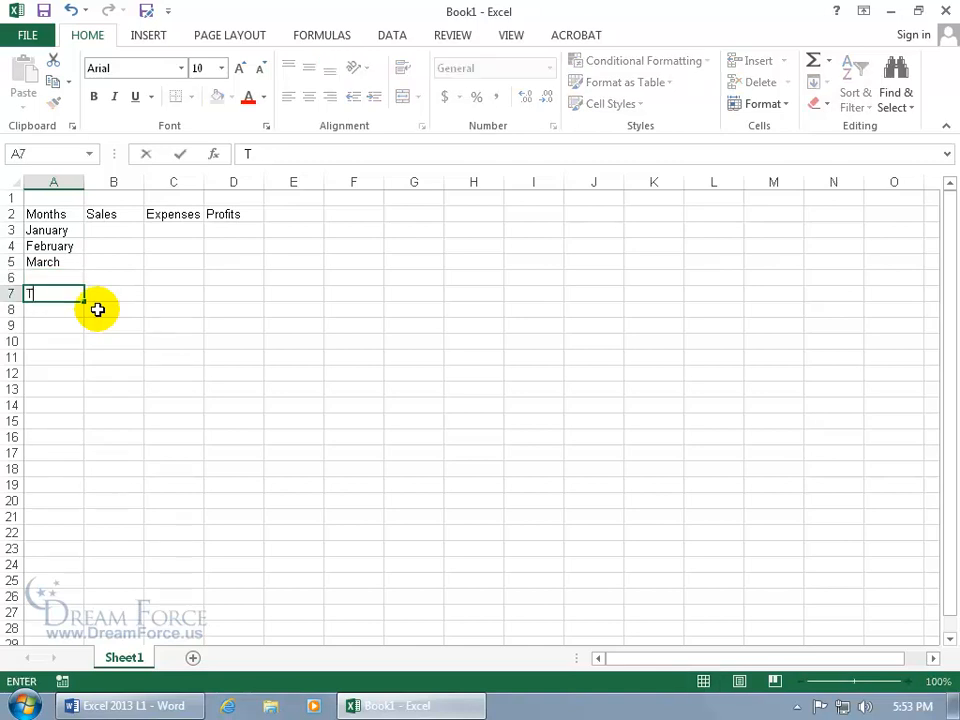
pyautogui.write('otals')
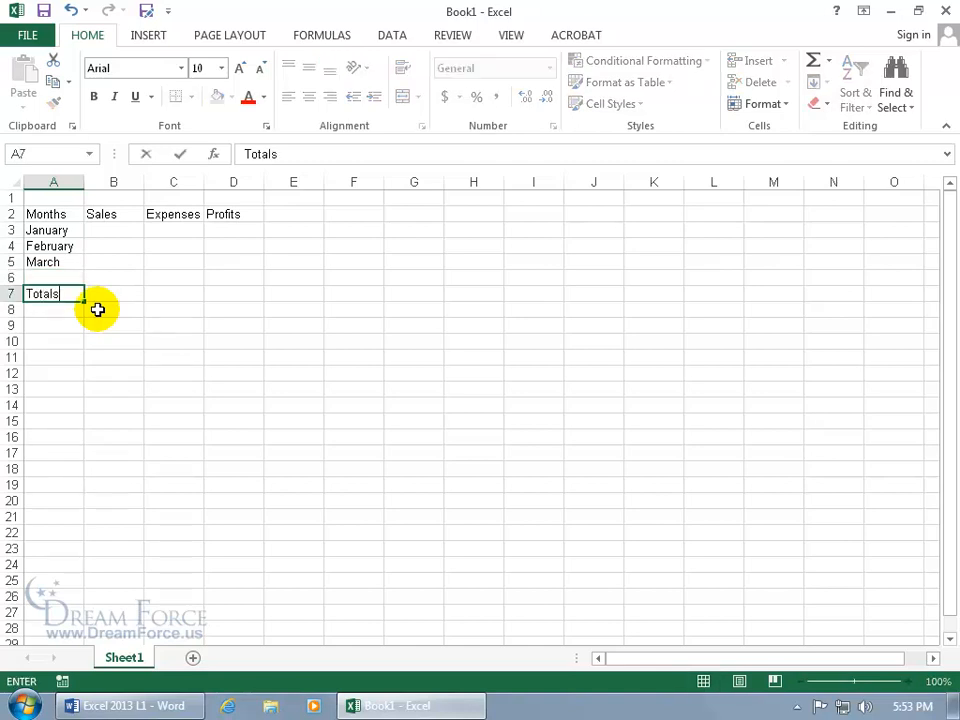
pyautogui.click(43, 317)
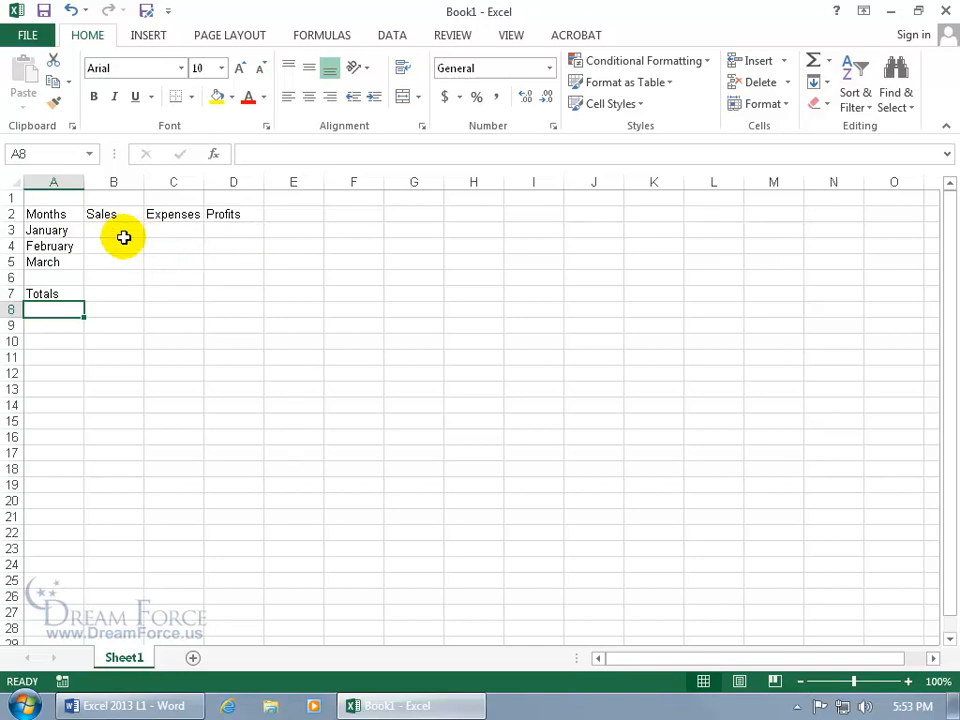
pyautogui.click(115, 295)
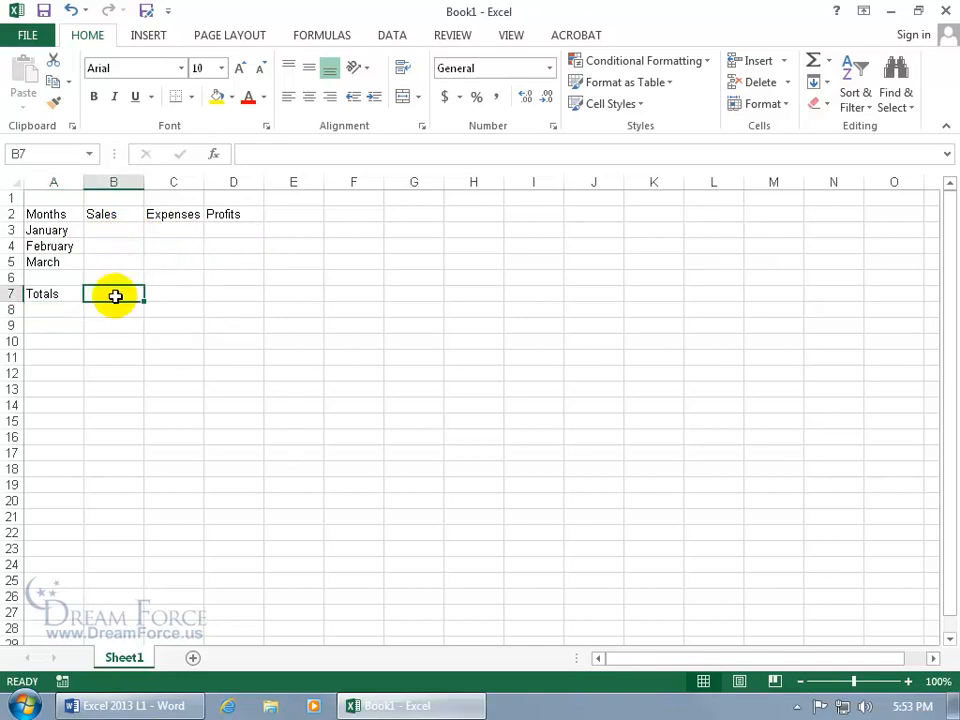
pyautogui.click(174, 297)
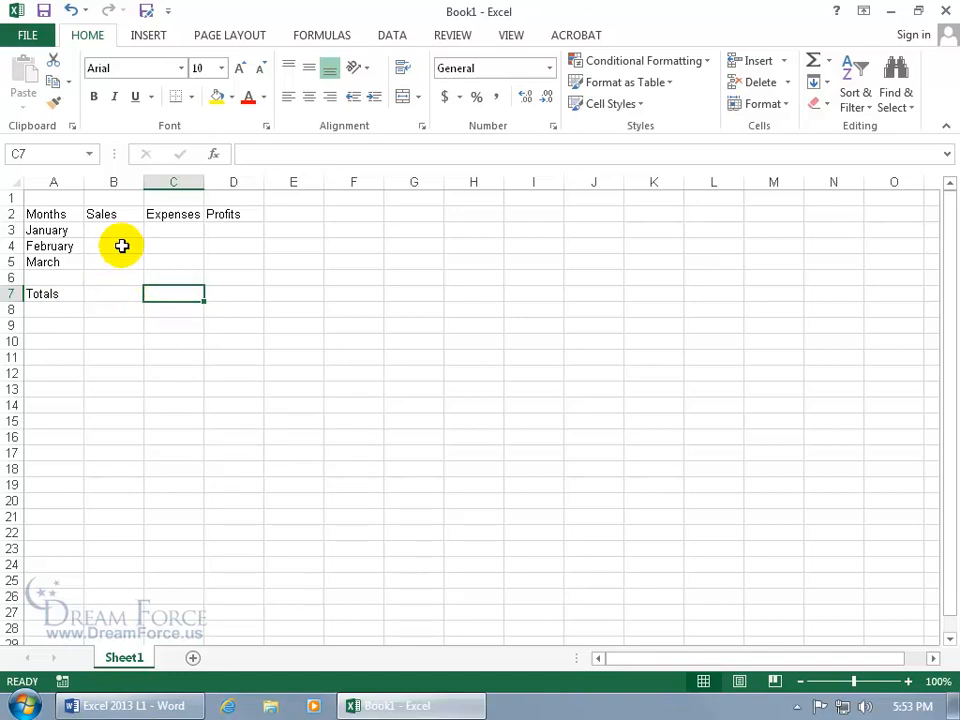
pyautogui.click(48, 293)
pyautogui.moveTo(50, 213); pyautogui.dragTo(207, 221)
# Enter the Sales figures 500 for January, 685 for February and 125 for March in cells B3:B5
pyautogui.click(107, 227)
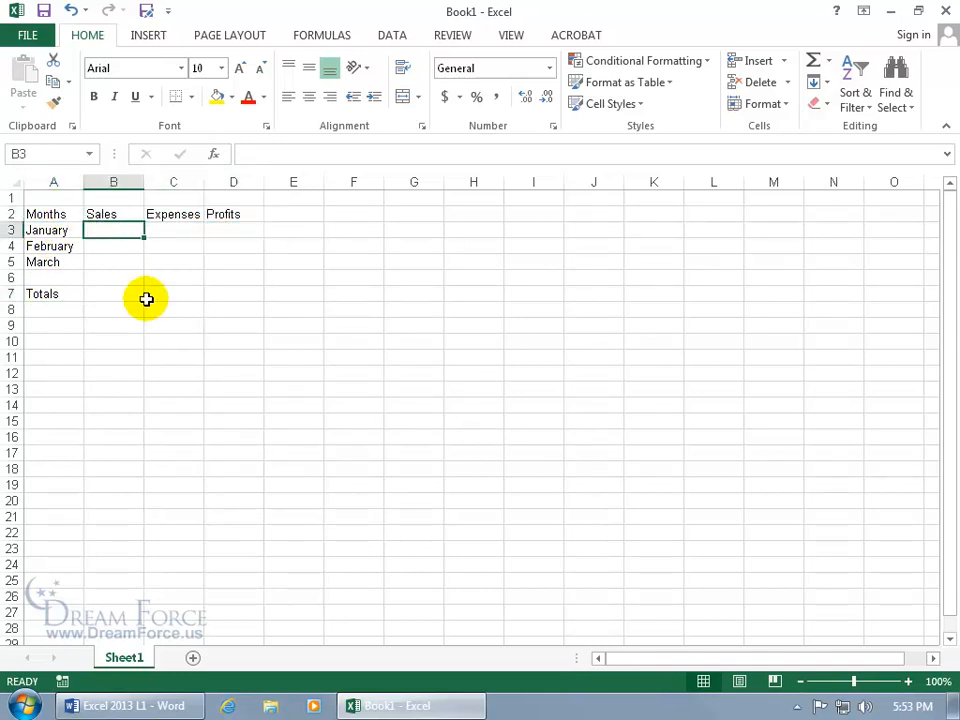
pyautogui.write('500')
pyautogui.hotkey('ctrl', 'Return')
pyautogui.press('Down')
pyautogui.write('685')
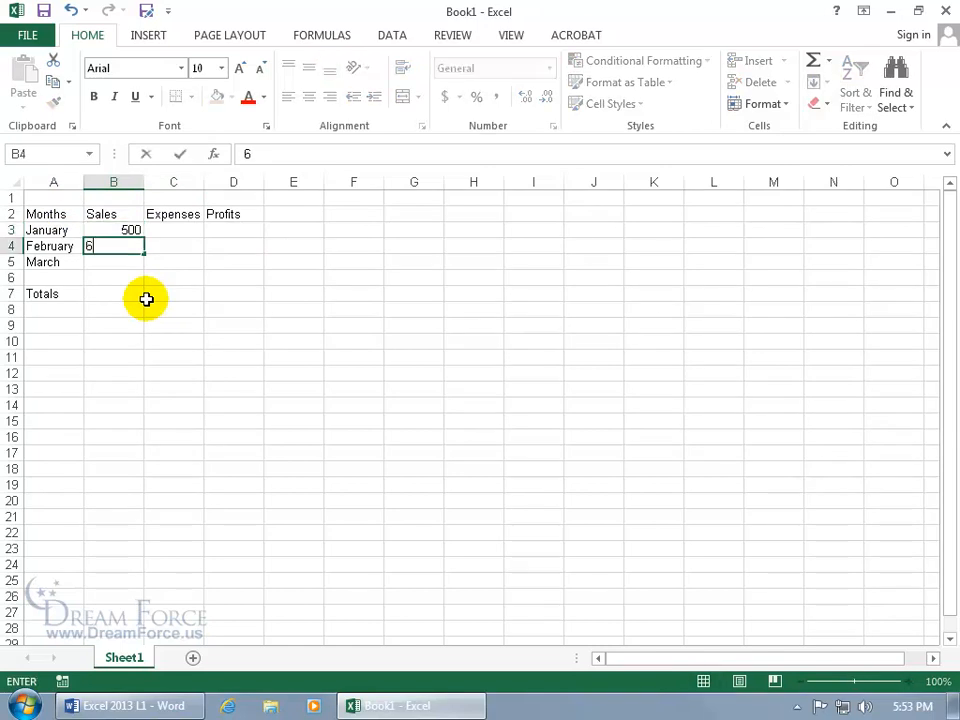
pyautogui.press('Return')
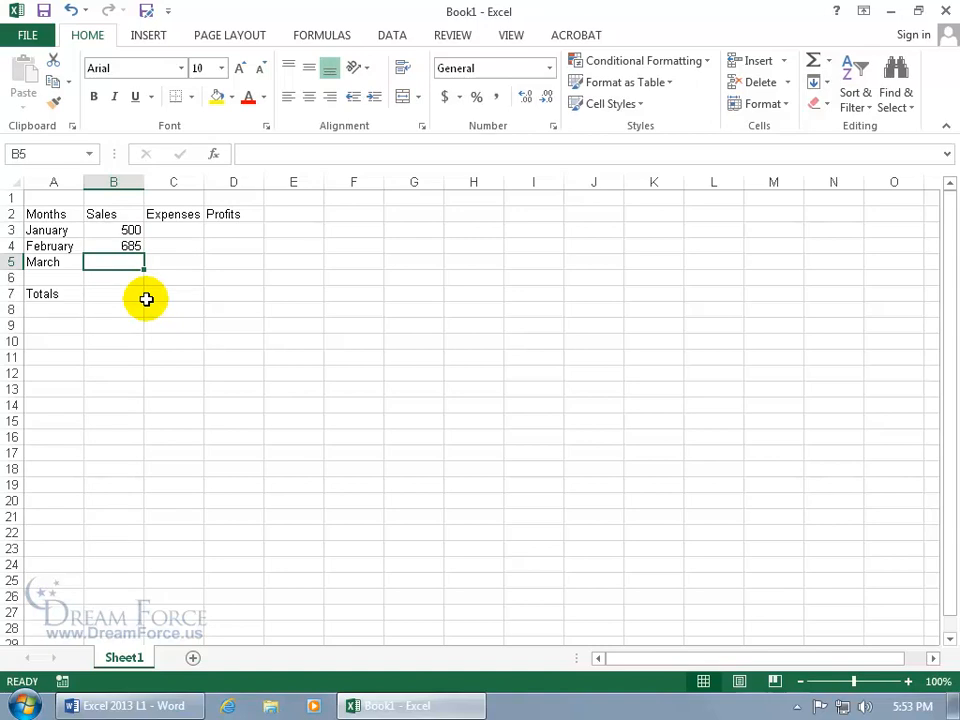
pyautogui.write('125')
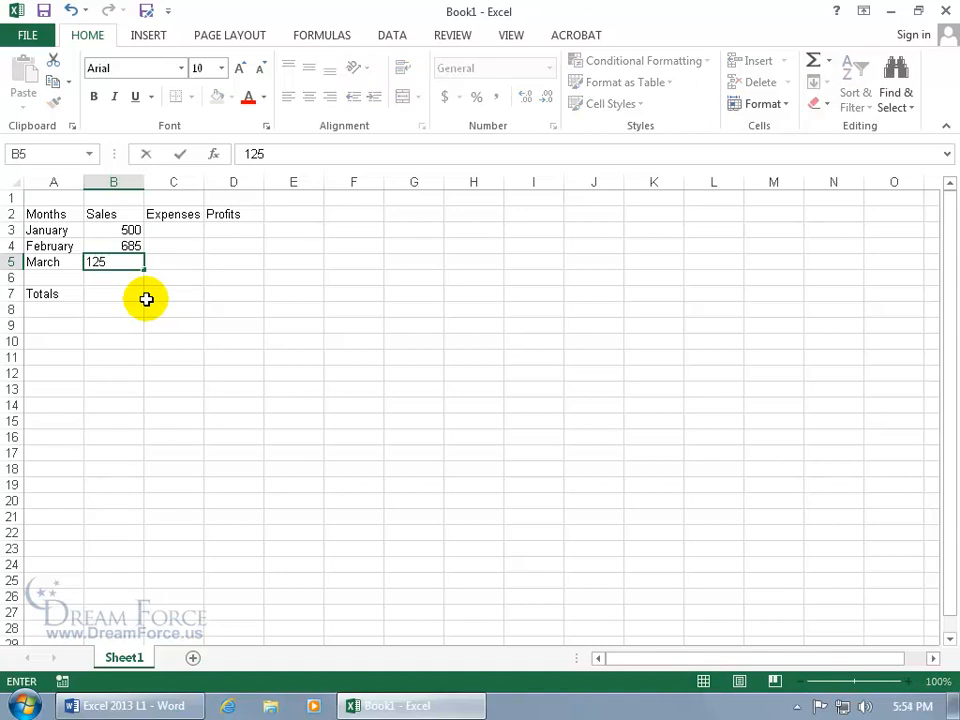
pyautogui.press('Return')
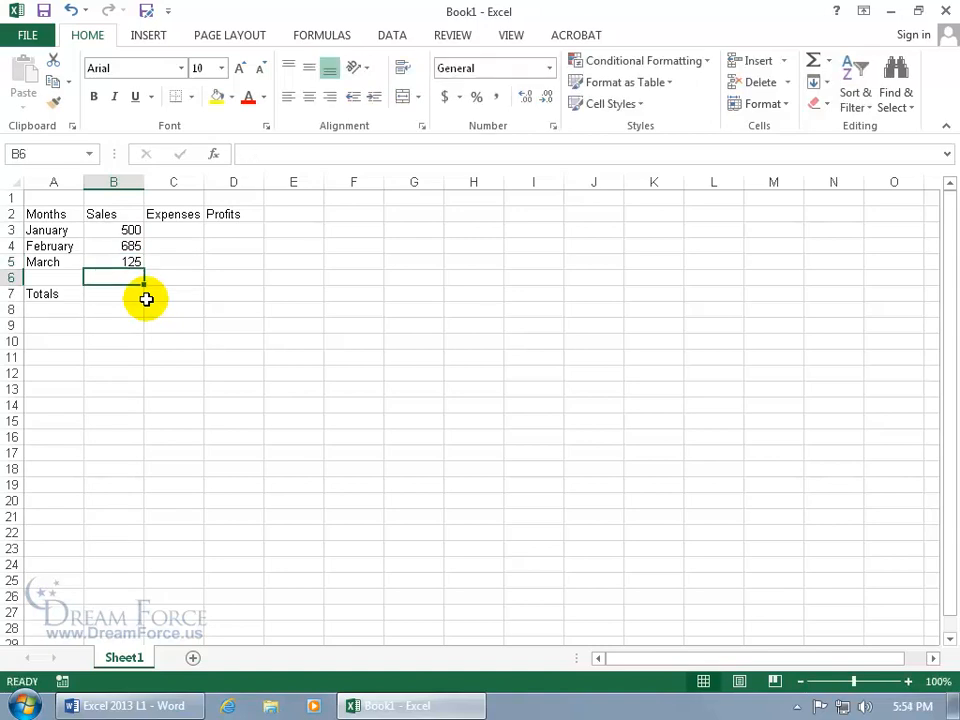
# Enter the Expenses figures 25 for January, 40 for February and 5 for March in cells C3:C5
pyautogui.click(179, 232)
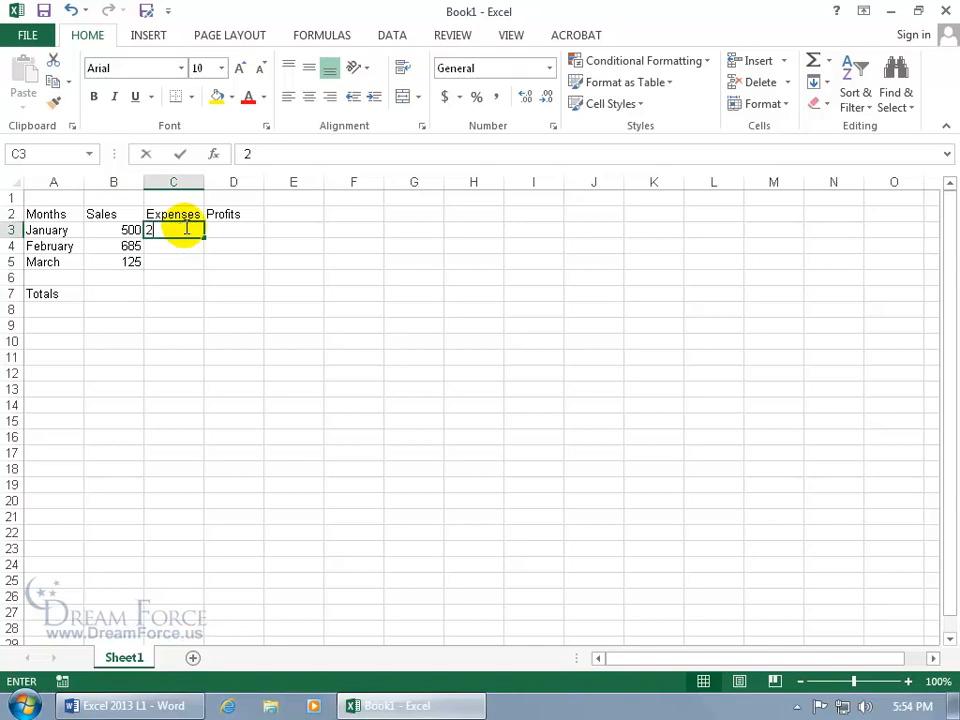
pyautogui.write('325')
pyautogui.press('Return')
pyautogui.write('40')
pyautogui.press('Return')
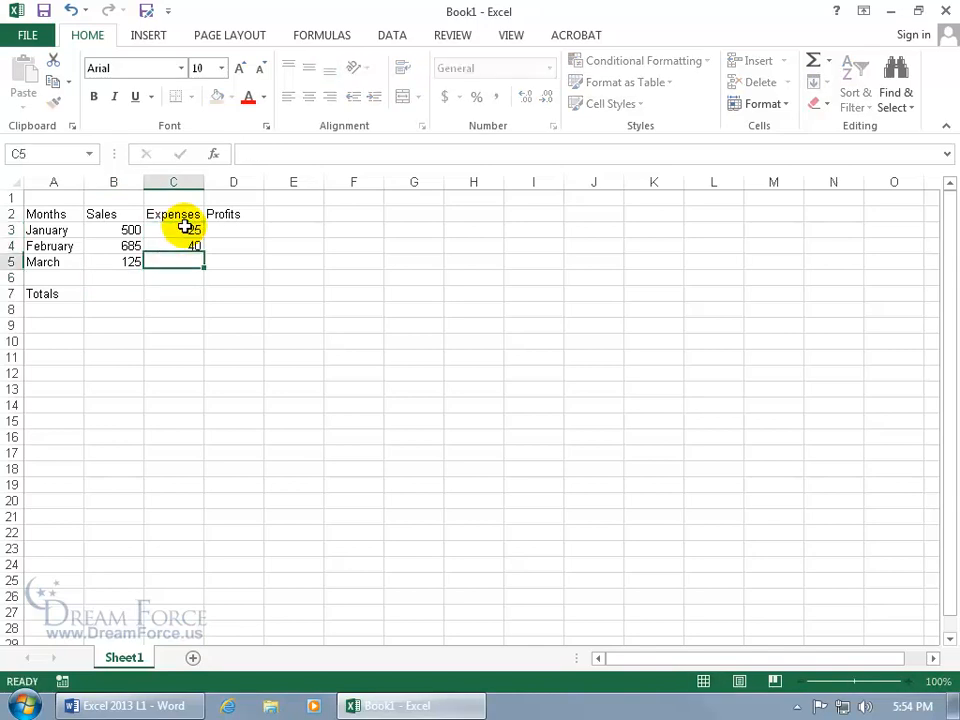
pyautogui.write('5')
pyautogui.press('Return')
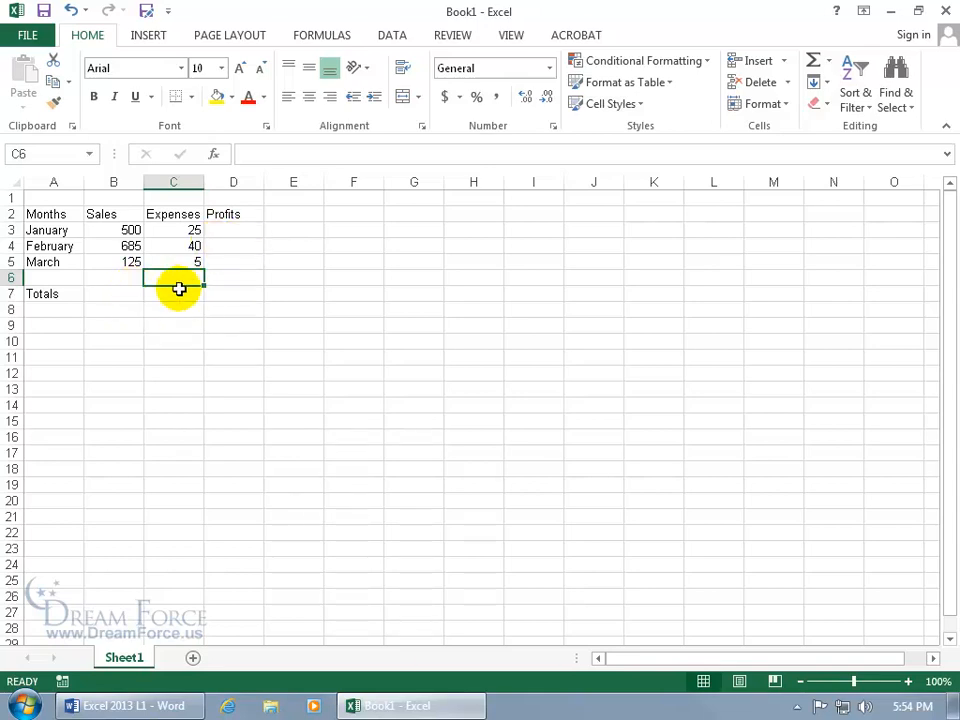
pyautogui.click(120, 297)
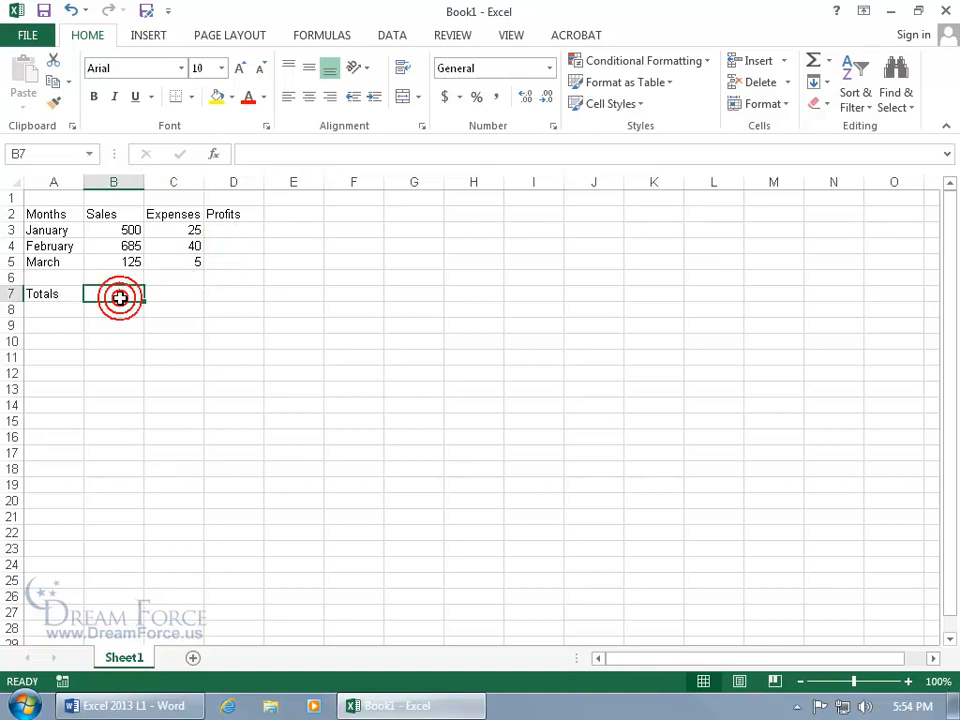
pyautogui.click(181, 300)
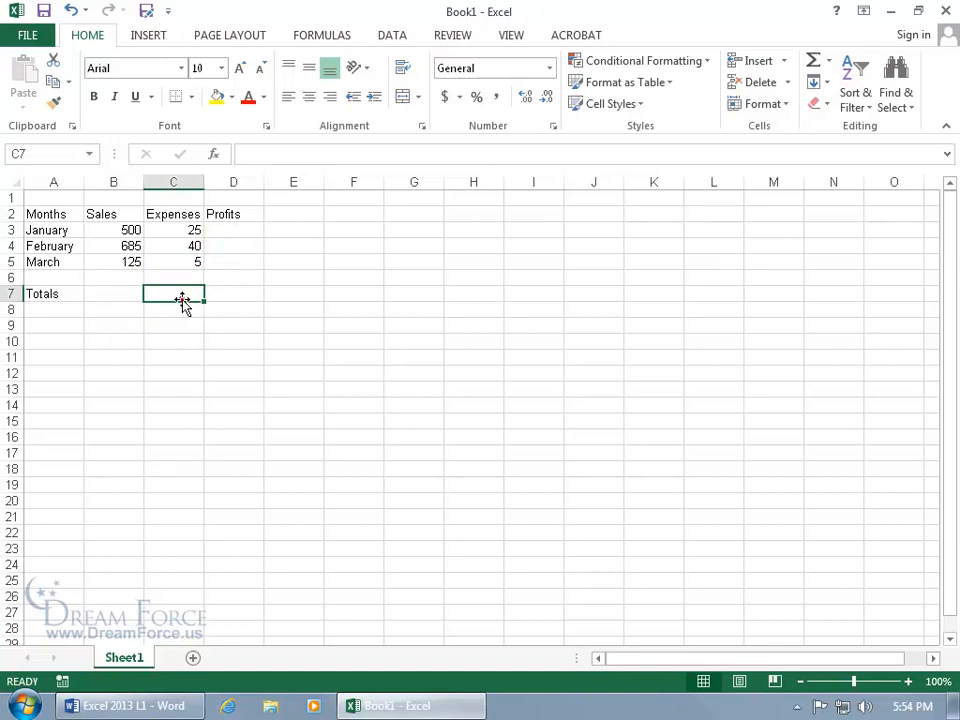
pyautogui.click(235, 231)
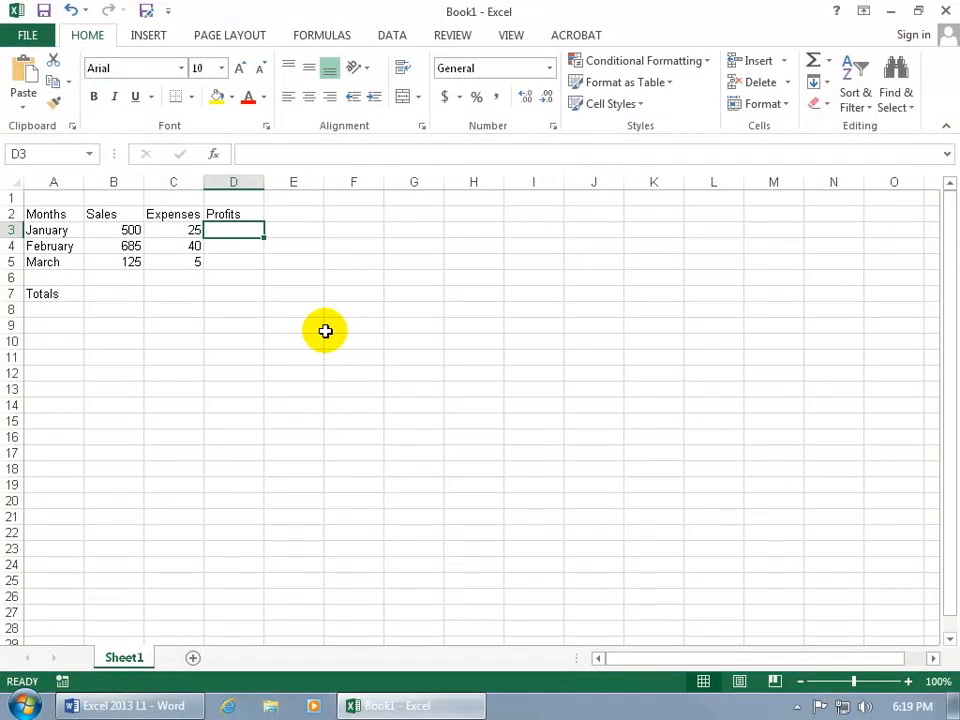
# Save the workbook as My Spiffy Worksheet in the Desktop's Exercises folder, keeping the Excel Workbook file type
pyautogui.click(44, 12)
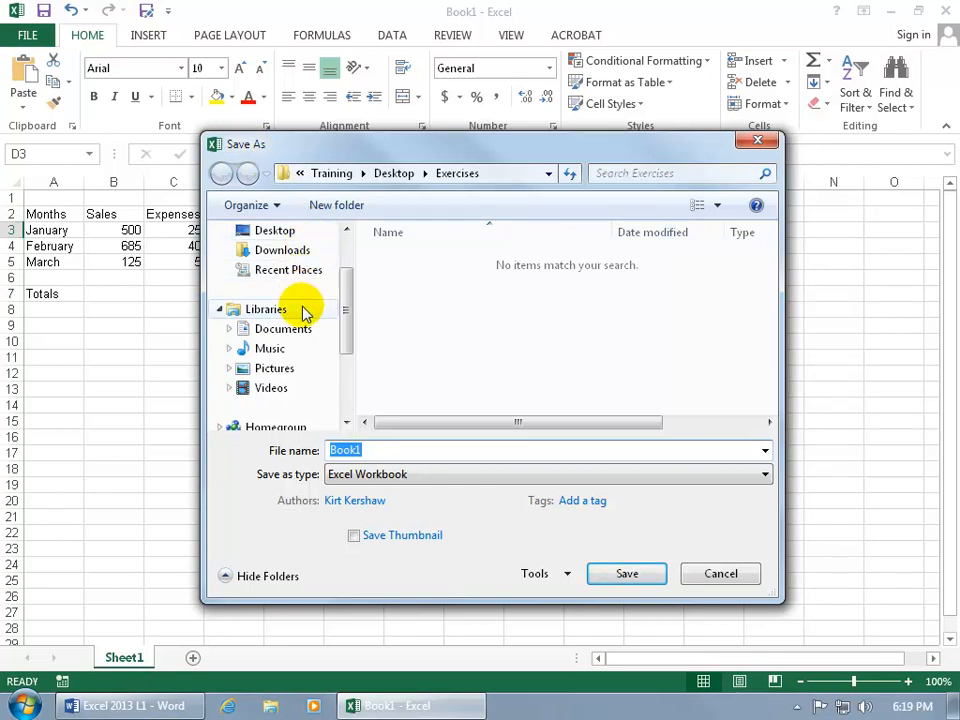
pyautogui.click(276, 236)
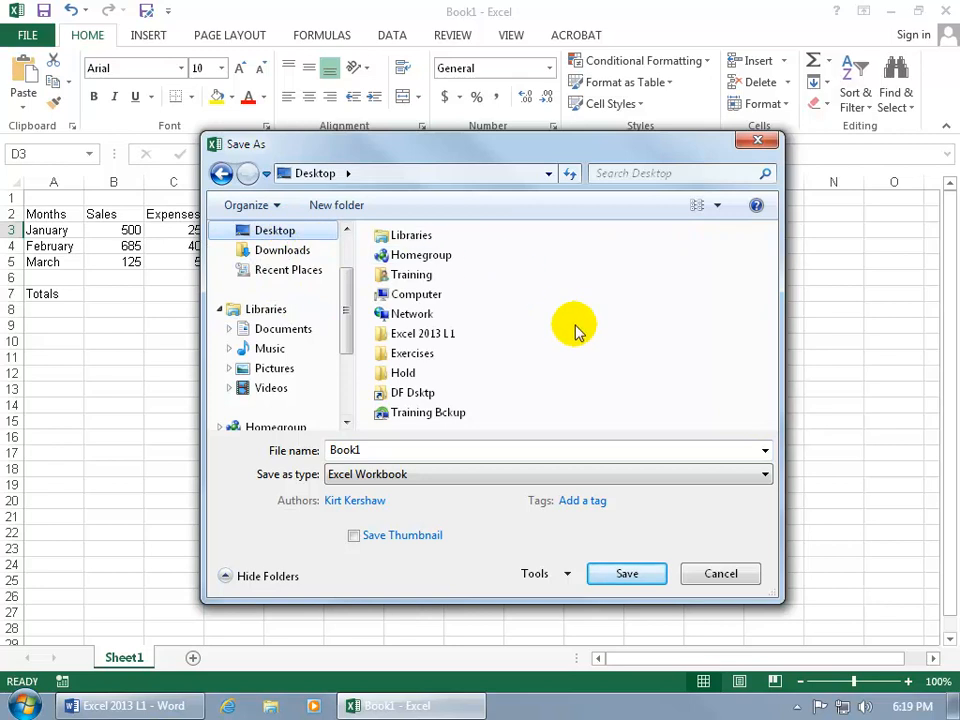
pyautogui.click(393, 358)
pyautogui.doubleClick(392, 356)
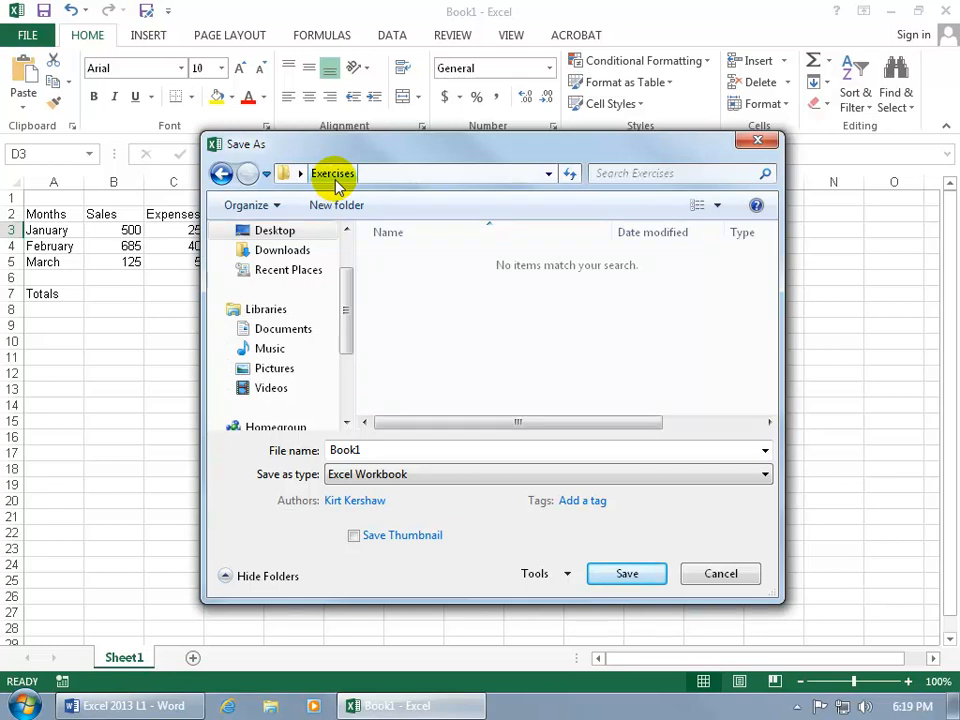
pyautogui.doubleClick(389, 452)
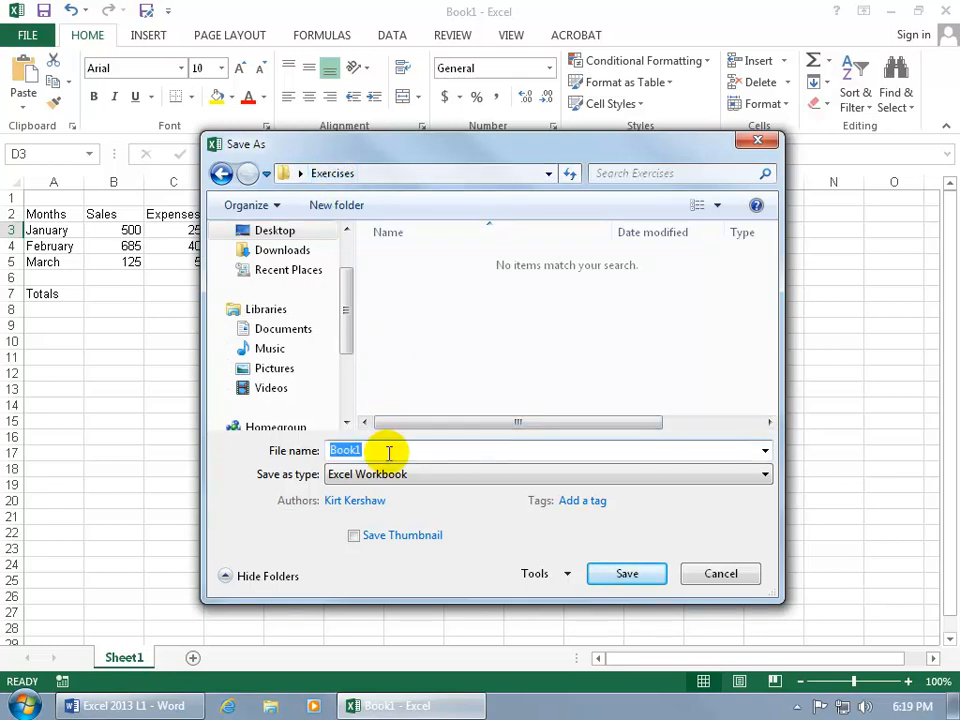
pyautogui.write('My Spiffy Worksheet')
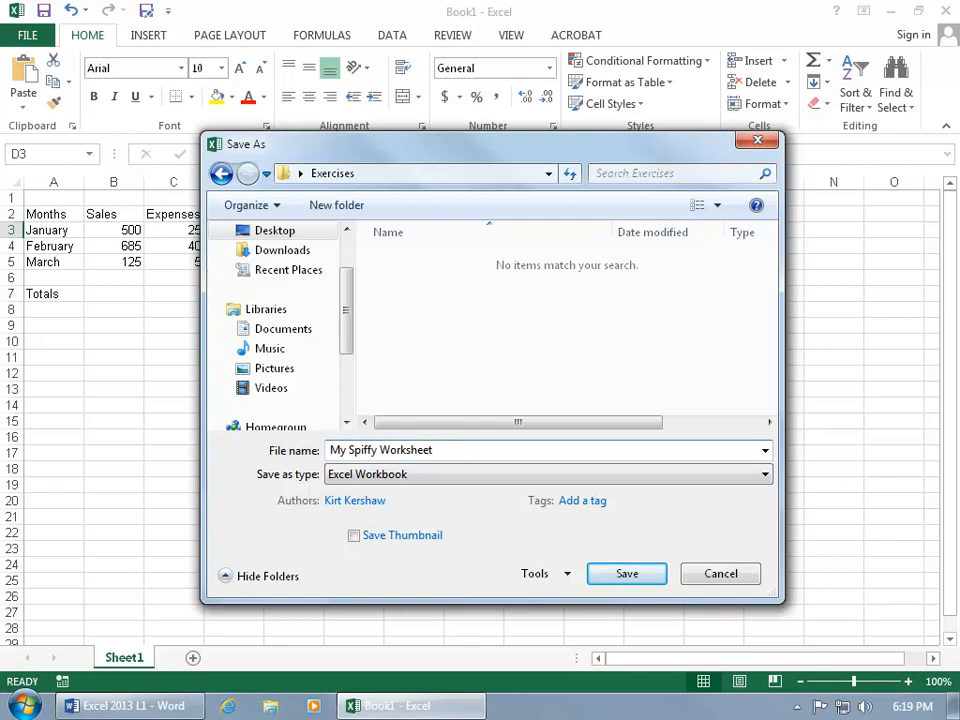
pyautogui.click(428, 480)
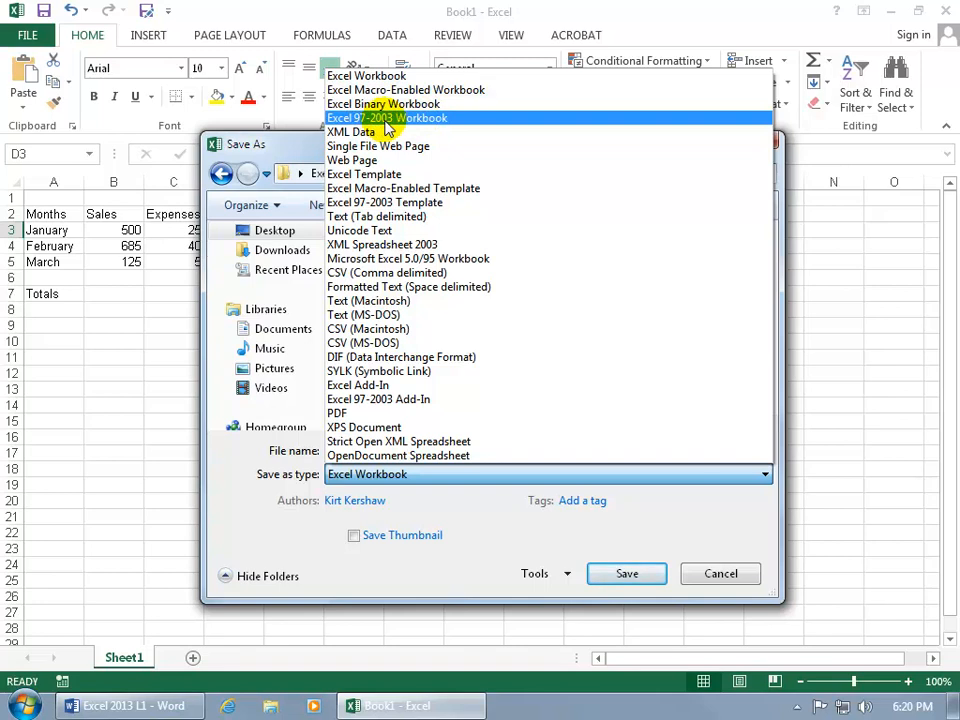
pyautogui.click(266, 516)
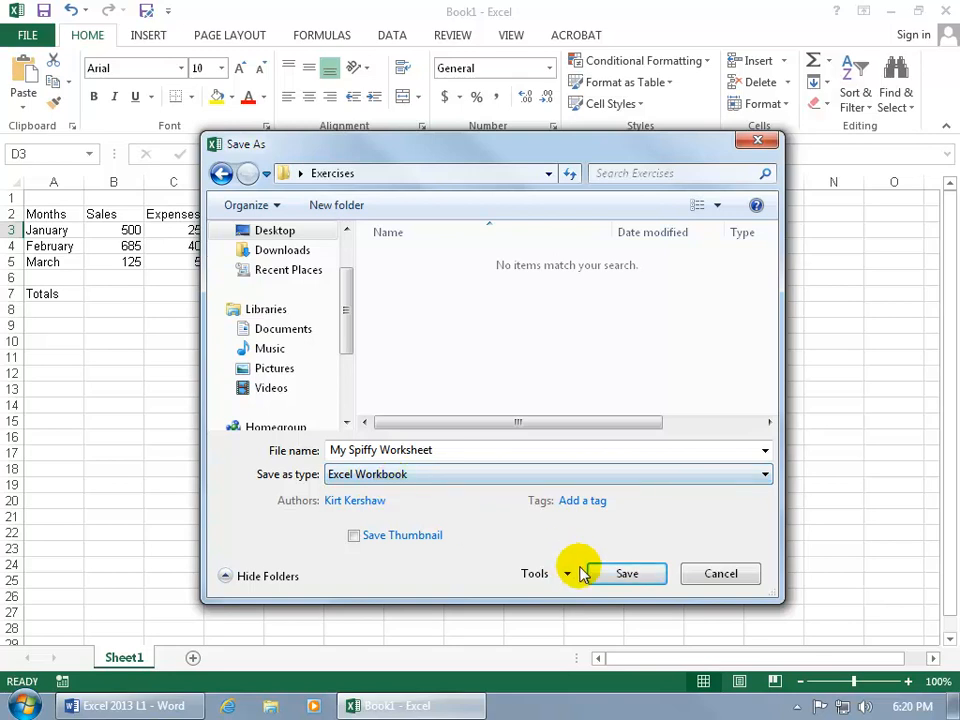
pyautogui.click(620, 575)
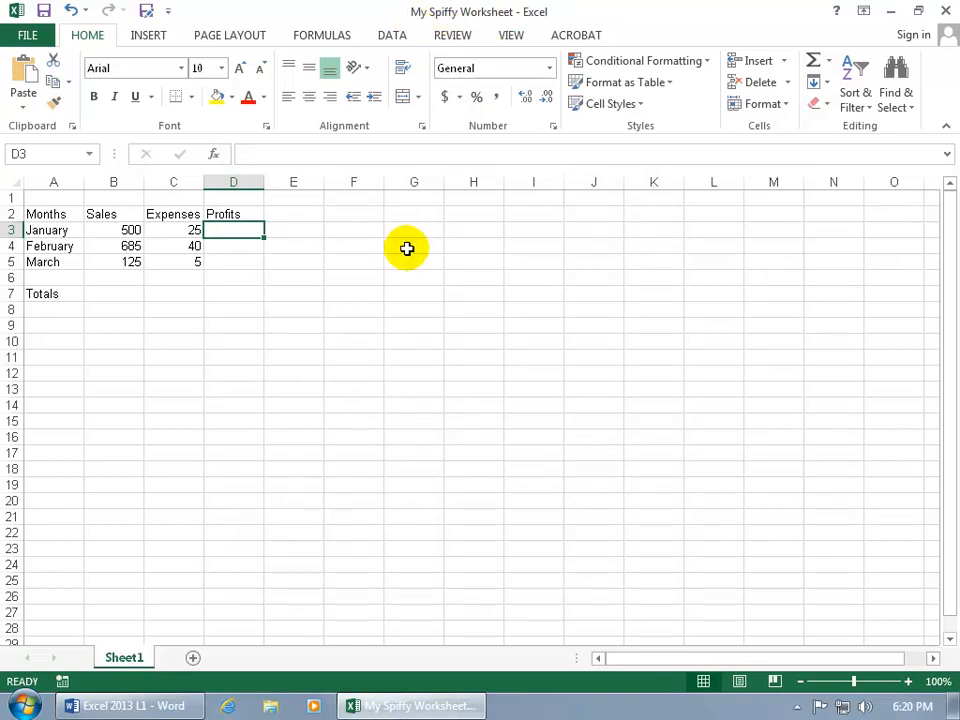
# Set March's sales in cell B5 to 700 and save the workbook under its existing name
pyautogui.click(133, 262)
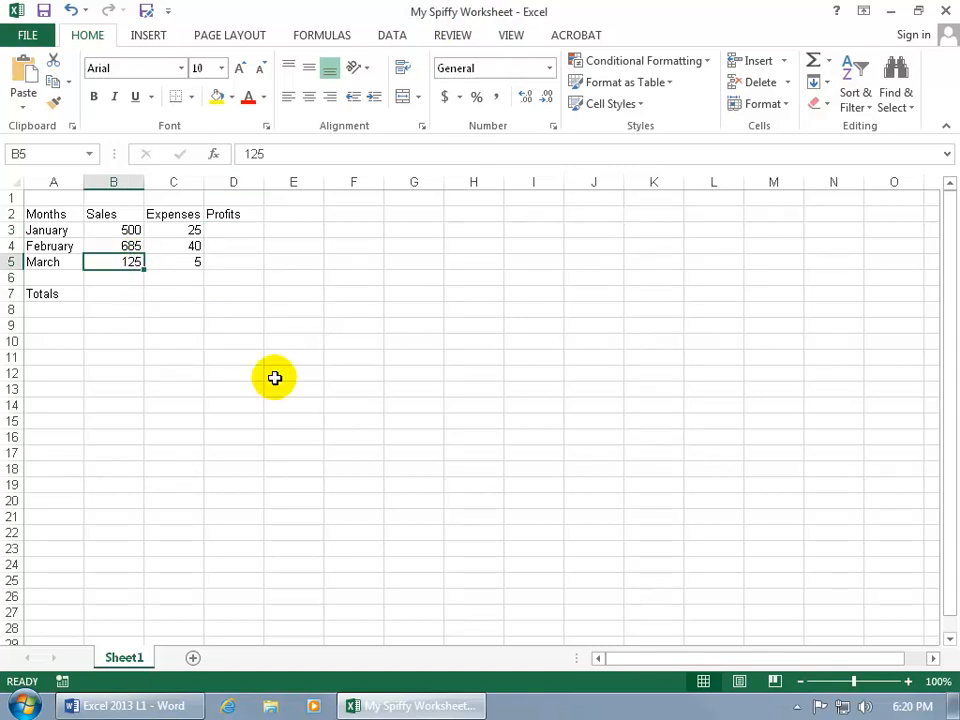
pyautogui.write('700')
pyautogui.press('Return')
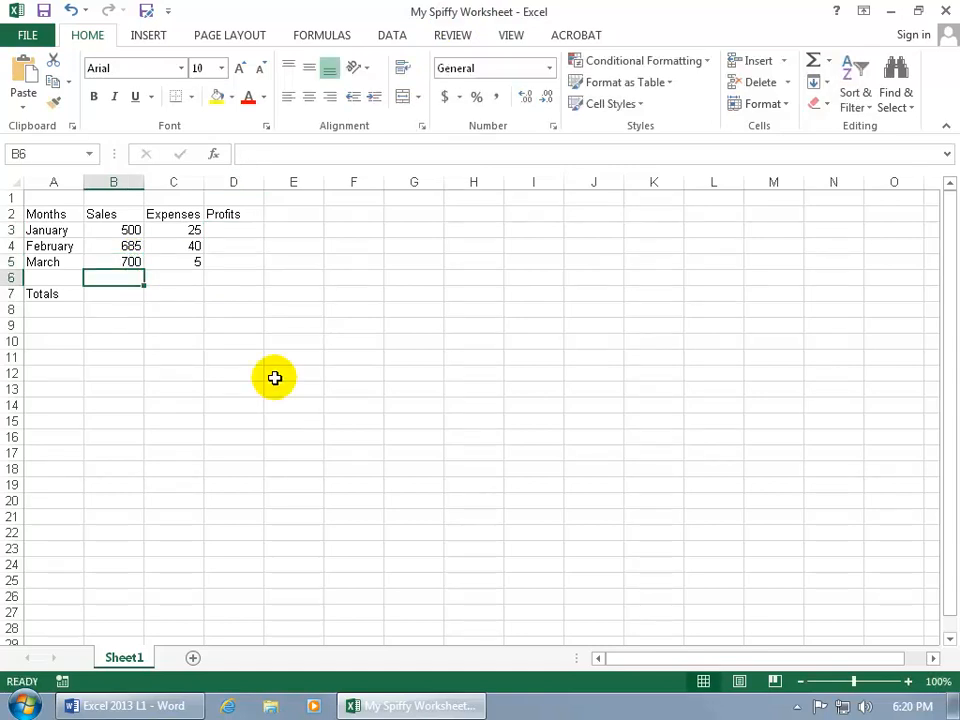
pyautogui.click(43, 11)
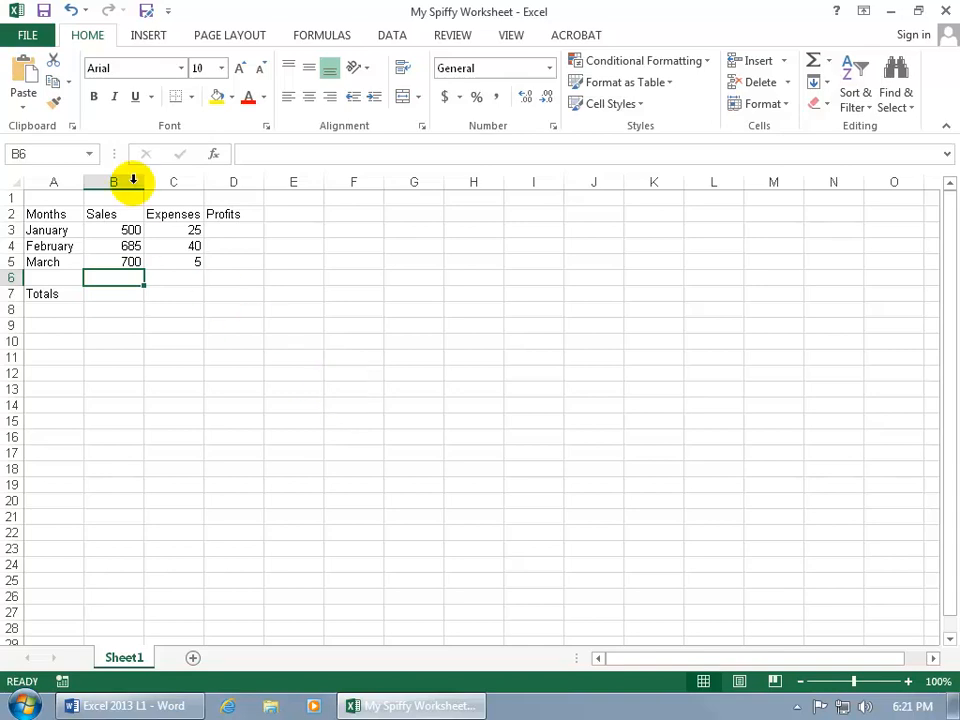
pyautogui.click(50, 19)
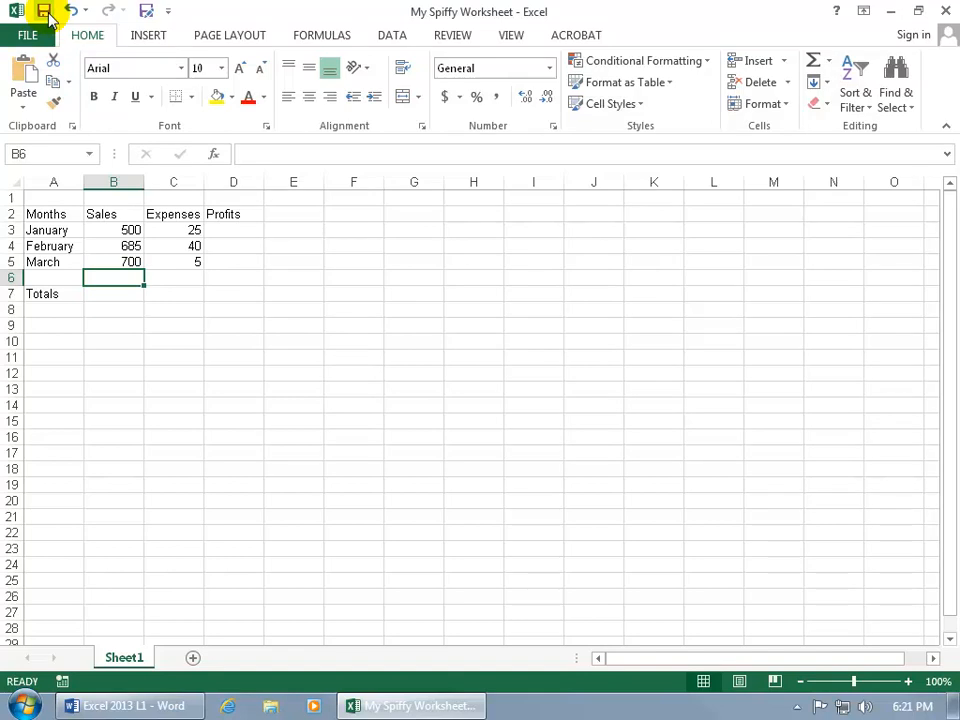
pyautogui.click(29, 34)
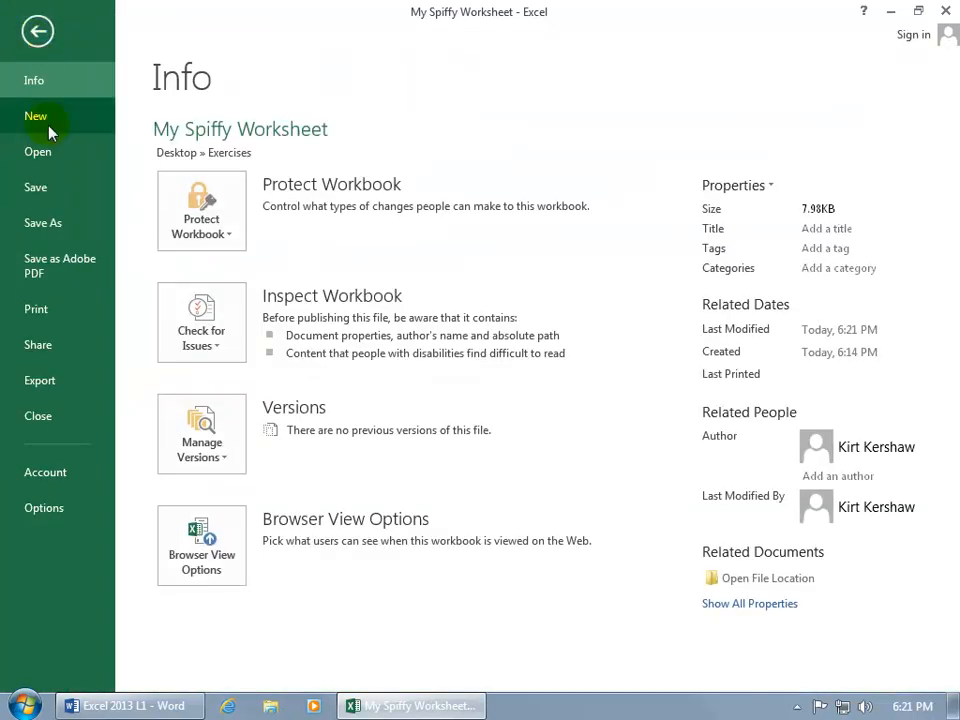
pyautogui.click(38, 32)
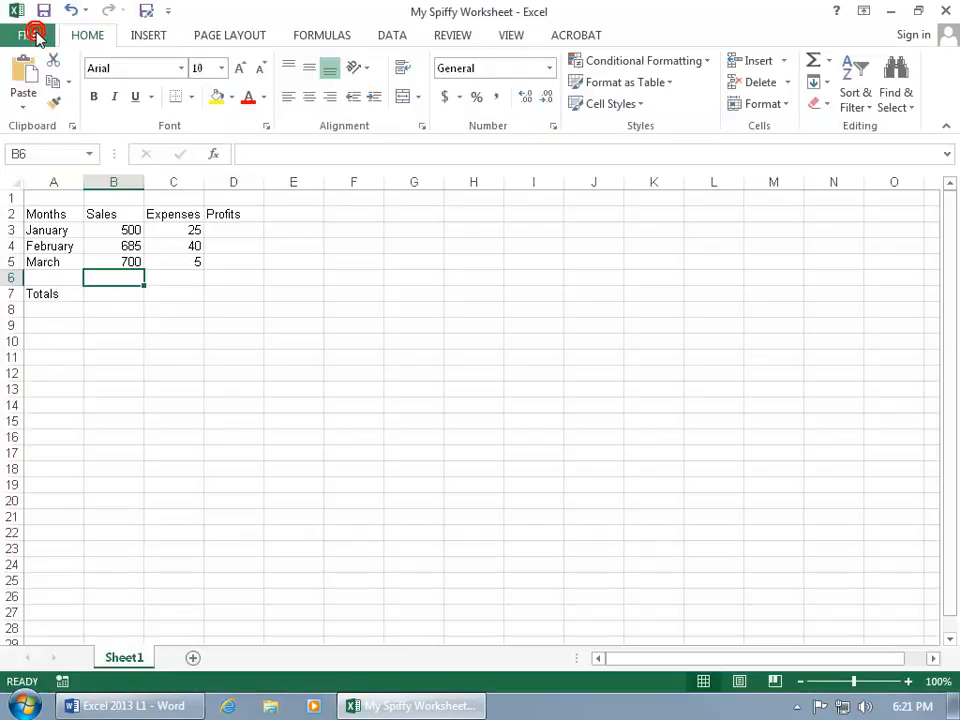
# Save the workbook under the new name My Spiffy Worksheet copy in the Exercises folder, then close Excel
pyautogui.click(146, 13)
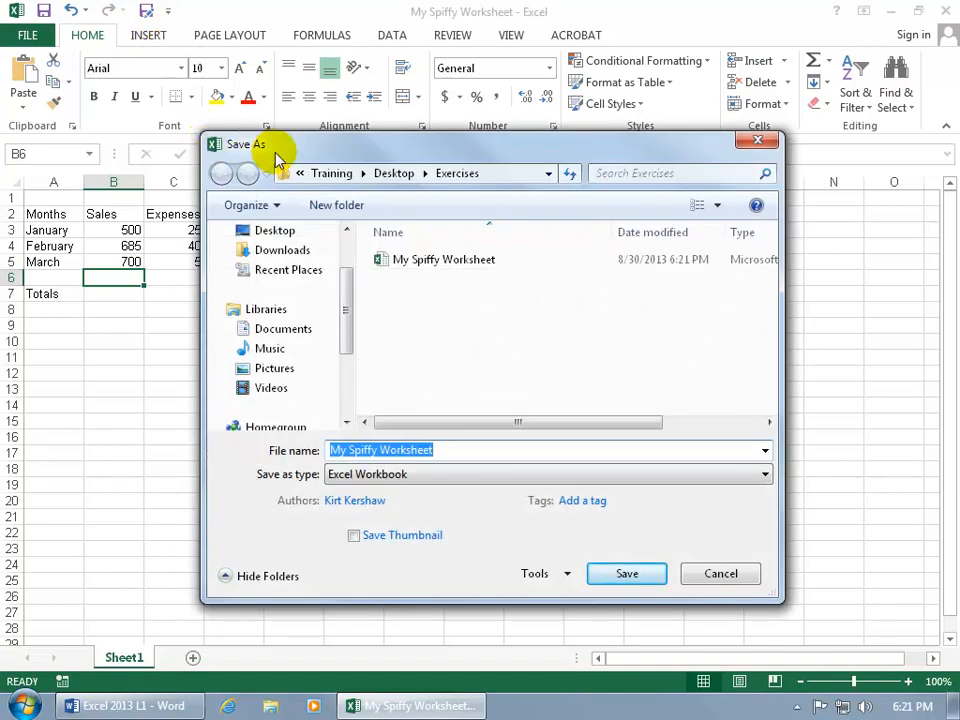
pyautogui.click(442, 450)
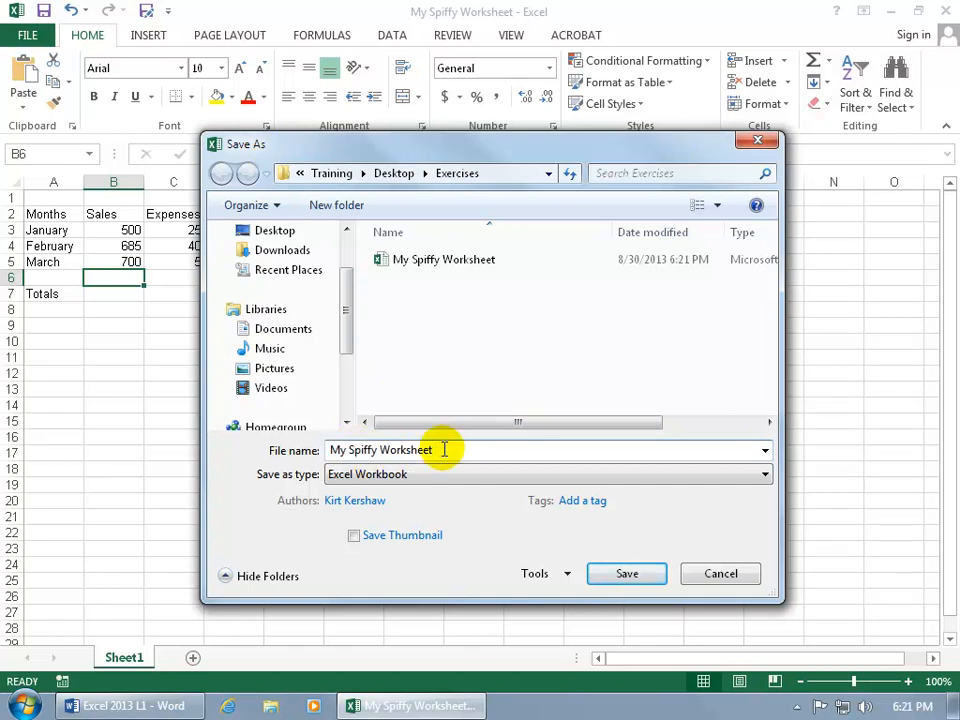
pyautogui.write('copy')
pyautogui.click(608, 570)
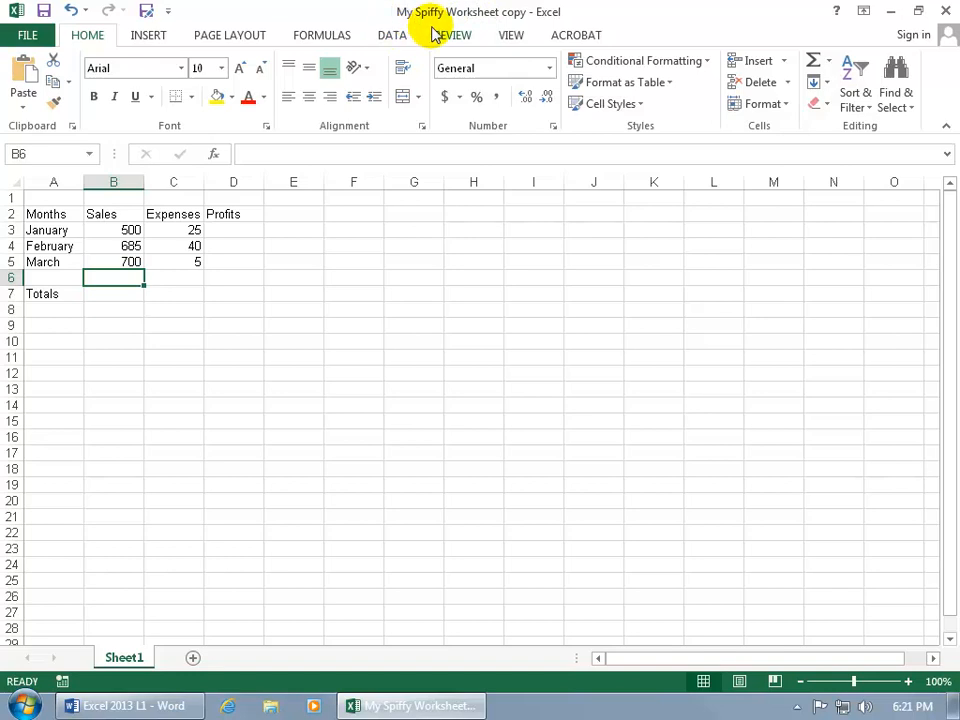
pyautogui.click(947, 11)
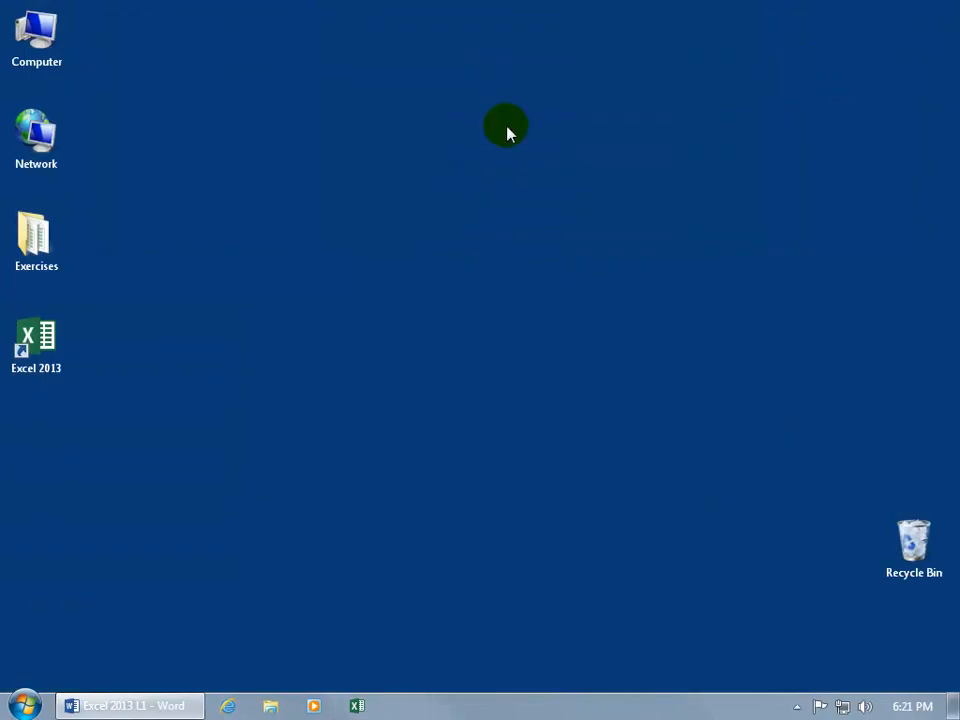
# Check the desktop's Exercises folder for the original workbook and its copy, then close the folder
pyautogui.click(35, 250)
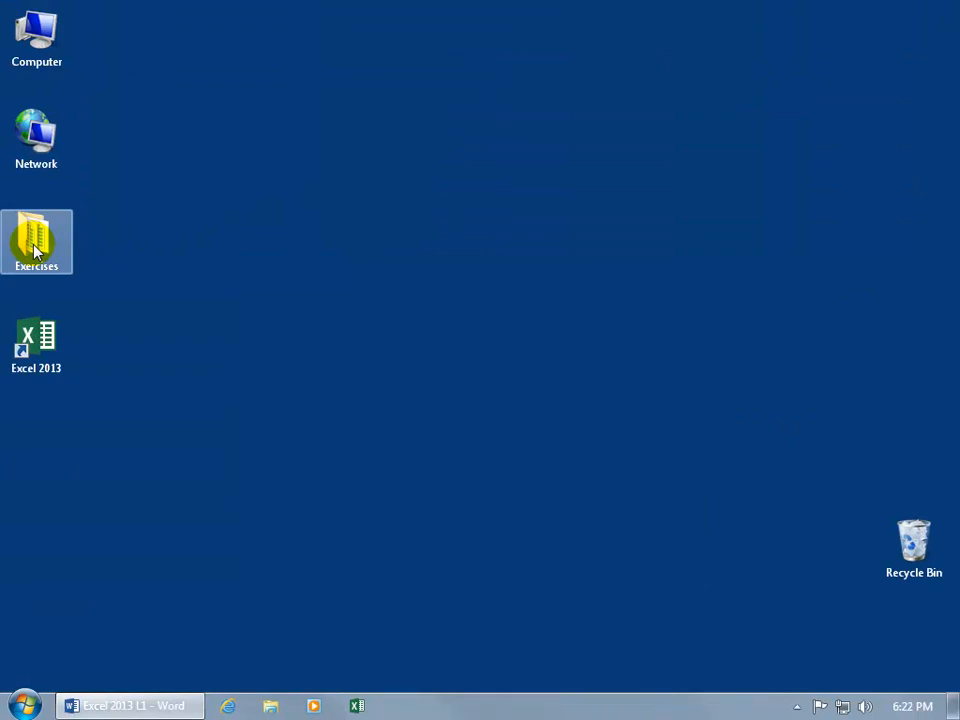
pyautogui.doubleClick(35, 250)
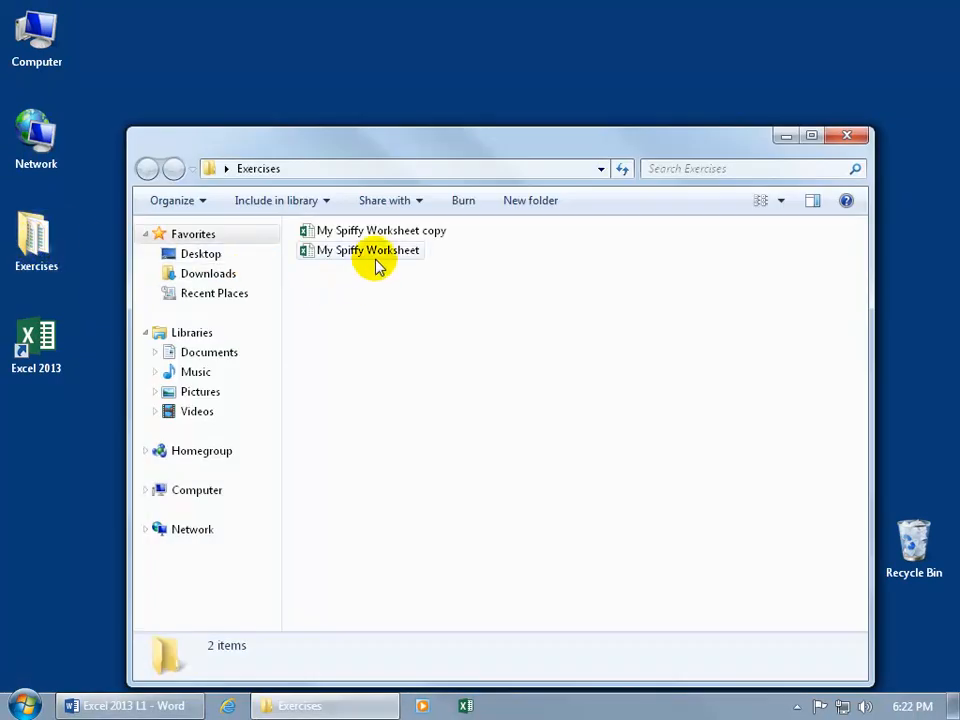
pyautogui.click(376, 252)
pyautogui.click(391, 231)
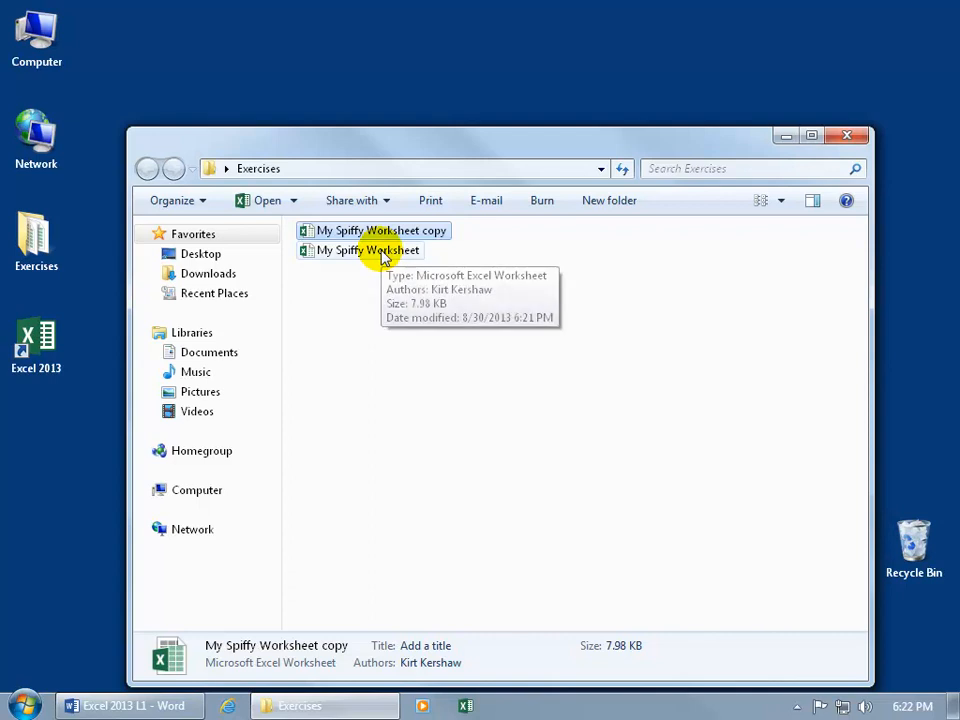
pyautogui.click(847, 136)
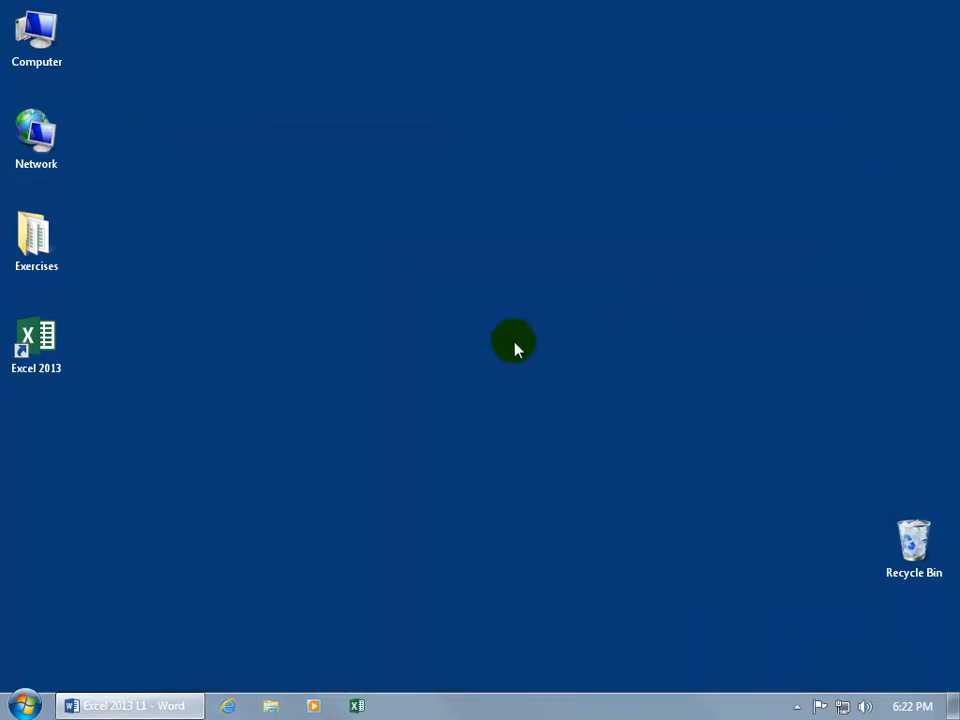
# Open My Spiffy Worksheet from Excel's recent files on the taskbar, then close the workbook while keeping Excel running
pyautogui.rightClick(356, 708)
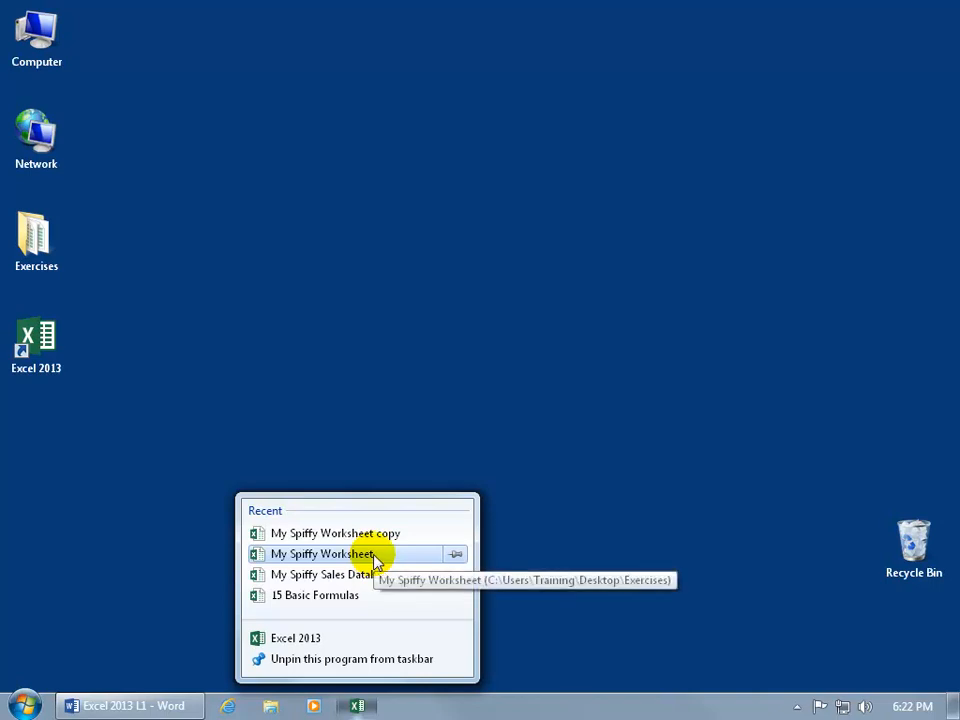
pyautogui.click(322, 554)
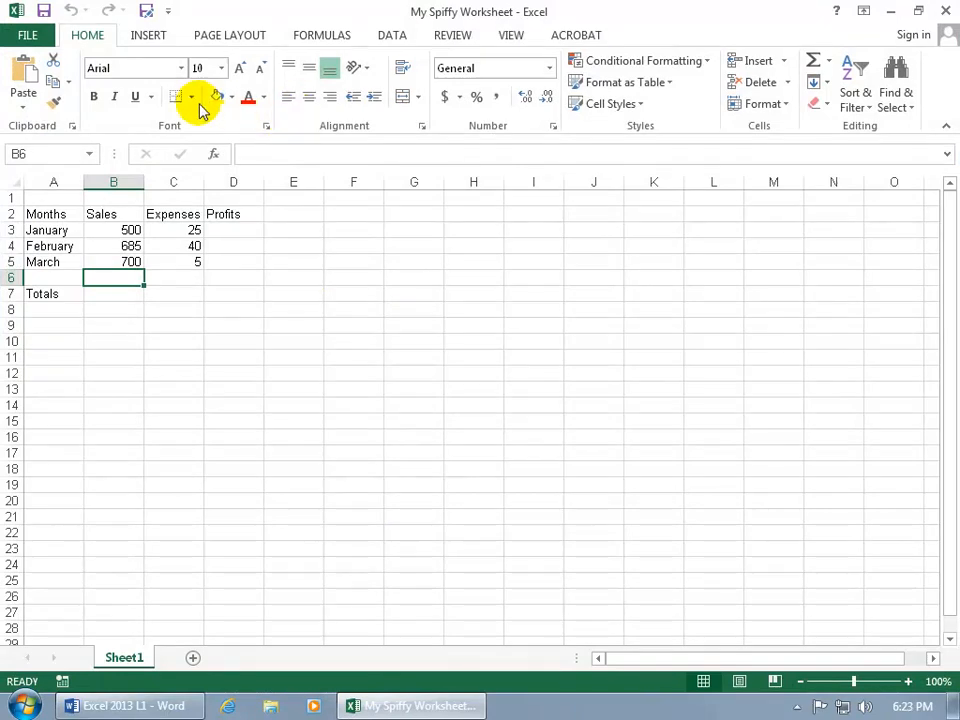
pyautogui.click(33, 37)
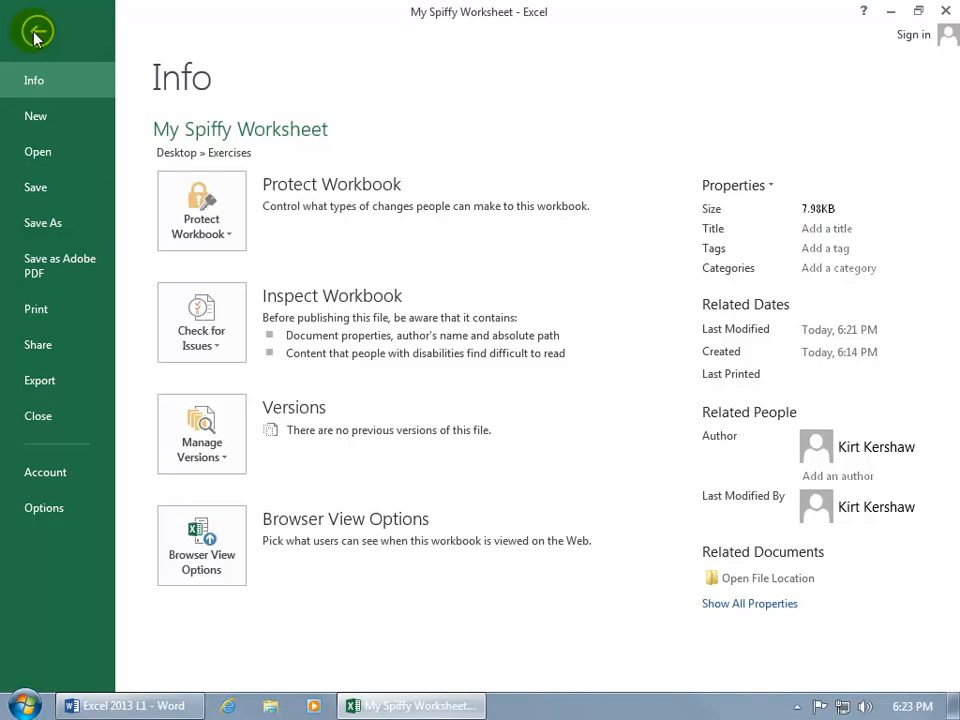
pyautogui.click(56, 420)
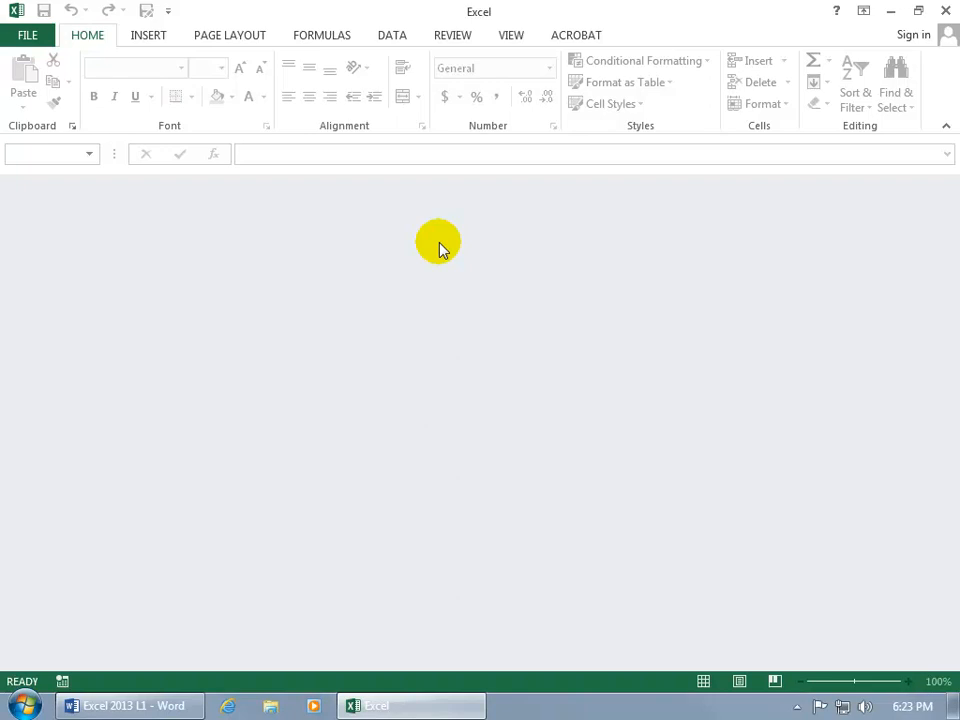
# Reopen My Spiffy Worksheet from Excel's own list of recent workbooks, then close only the workbook
pyautogui.rightClick(408, 704)
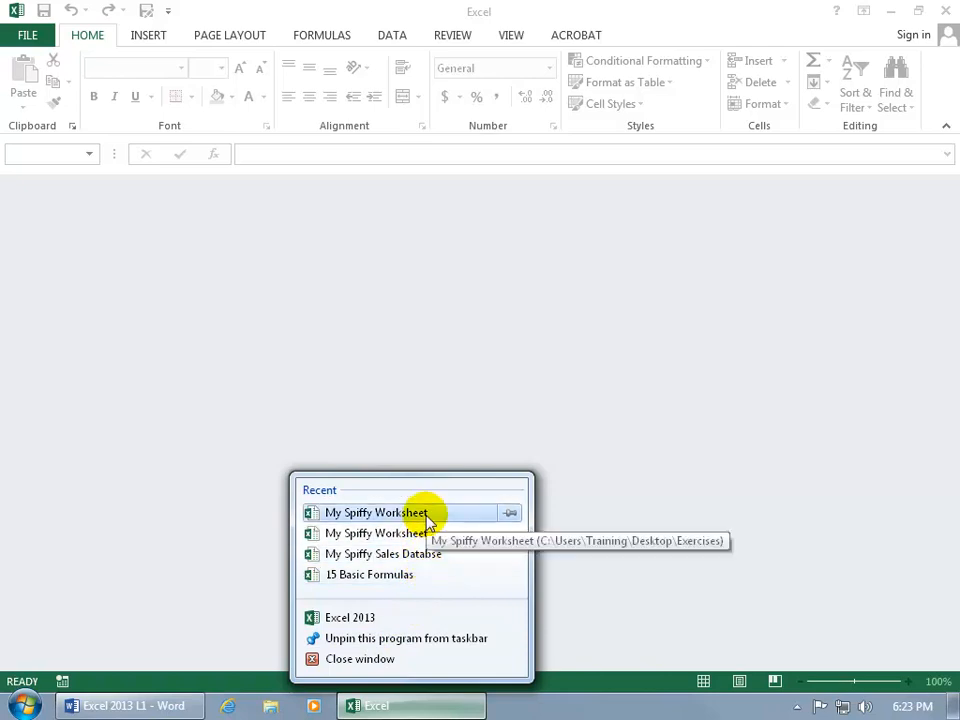
pyautogui.click(49, 42)
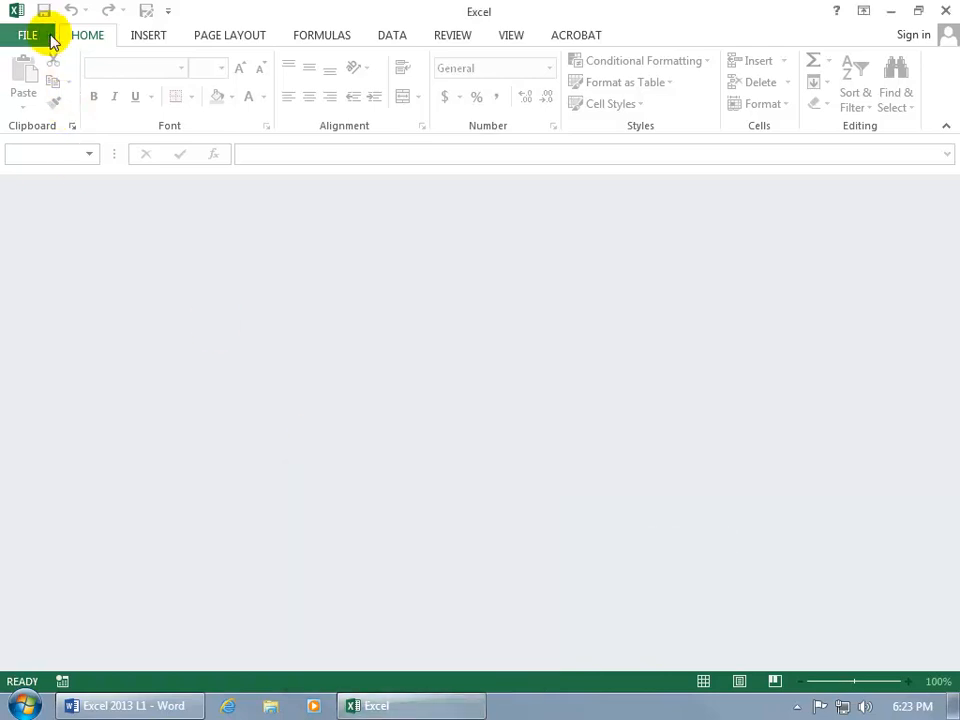
pyautogui.click(52, 40)
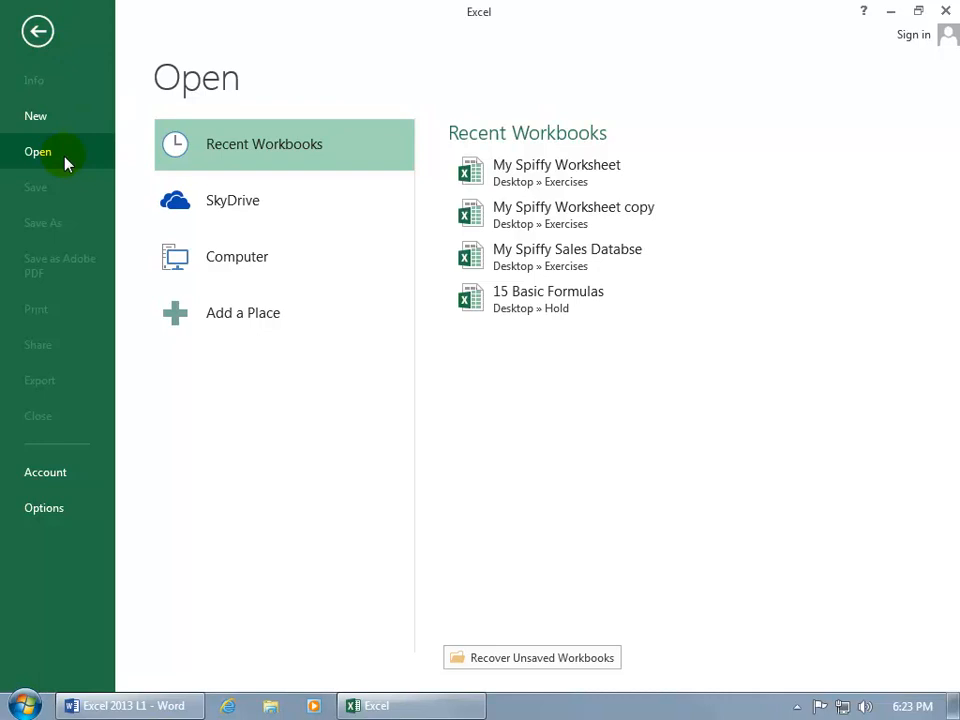
pyautogui.click(588, 178)
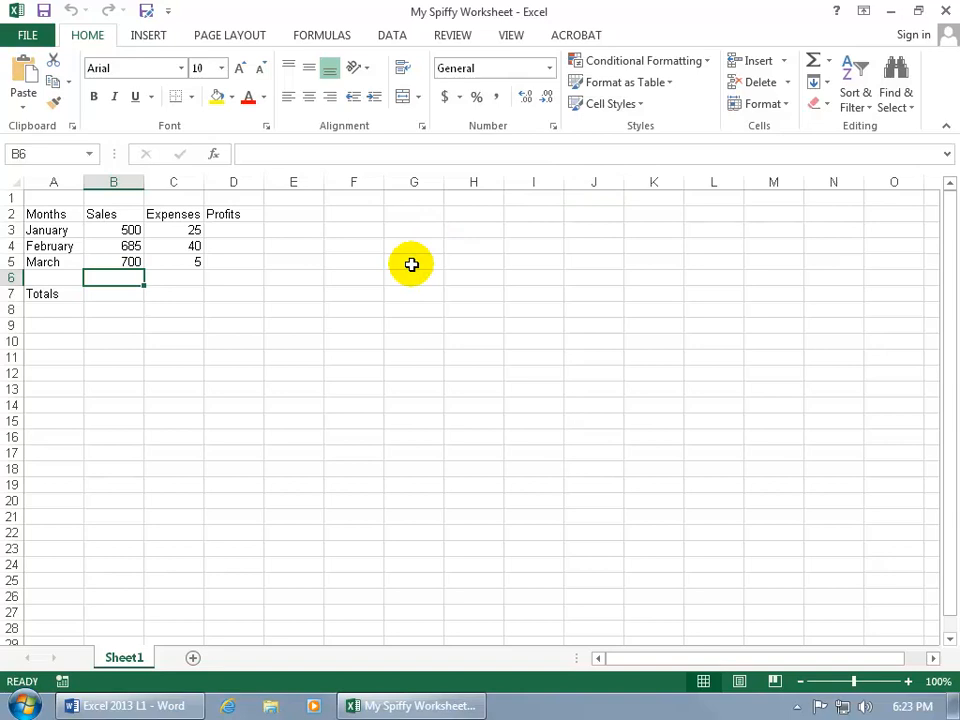
pyautogui.hotkey('ctrl', 'w')
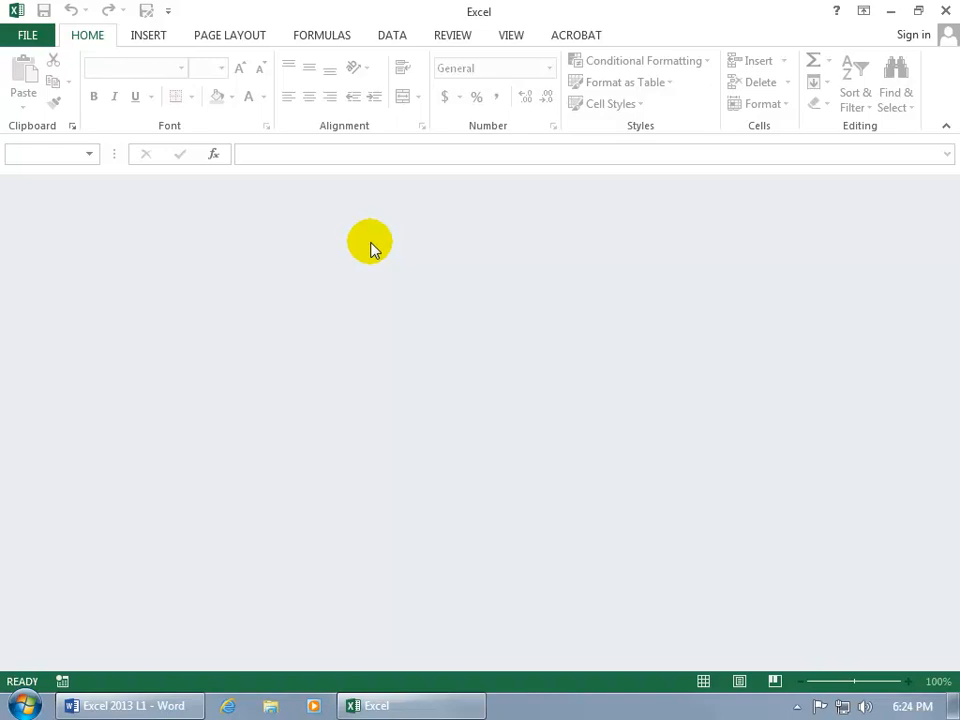
# View the Computer locations available for opening a workbook, then return to the recent workbooks list
pyautogui.click(34, 36)
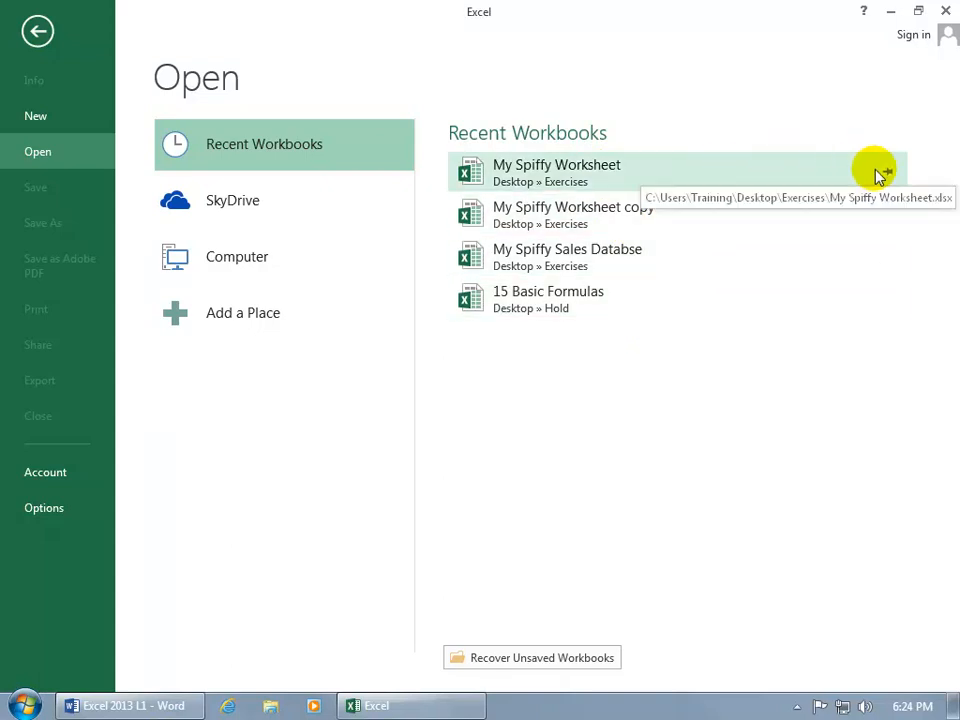
pyautogui.click(248, 265)
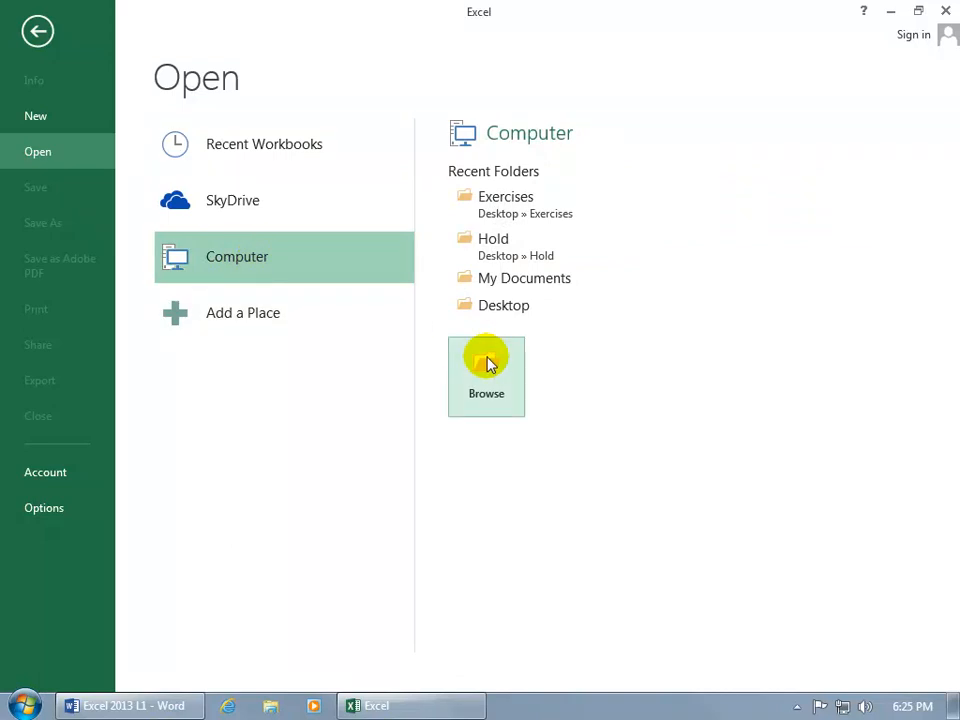
pyautogui.click(38, 33)
pyautogui.click(31, 33)
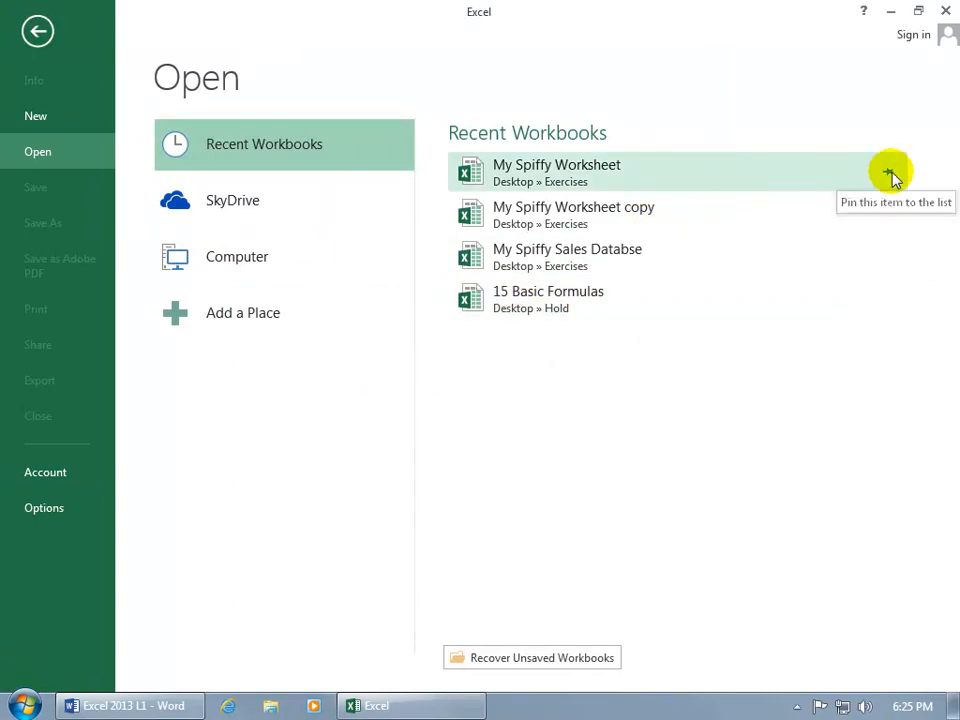
# Pin and unpin My Spiffy Worksheet in the recent workbooks list, then open that workbook
pyautogui.click(890, 174)
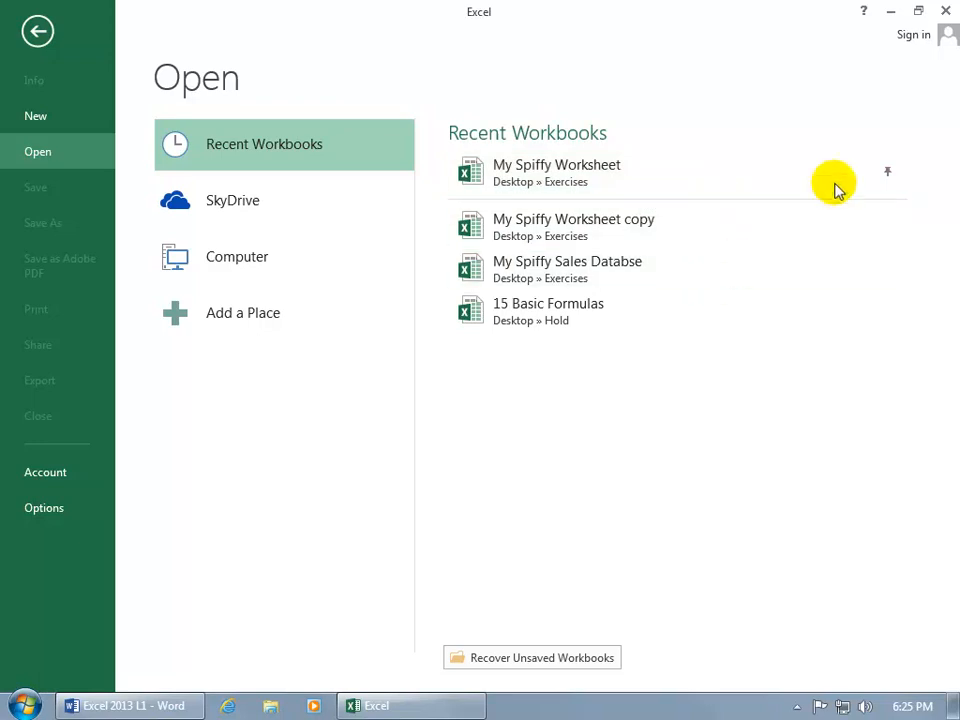
pyautogui.click(882, 176)
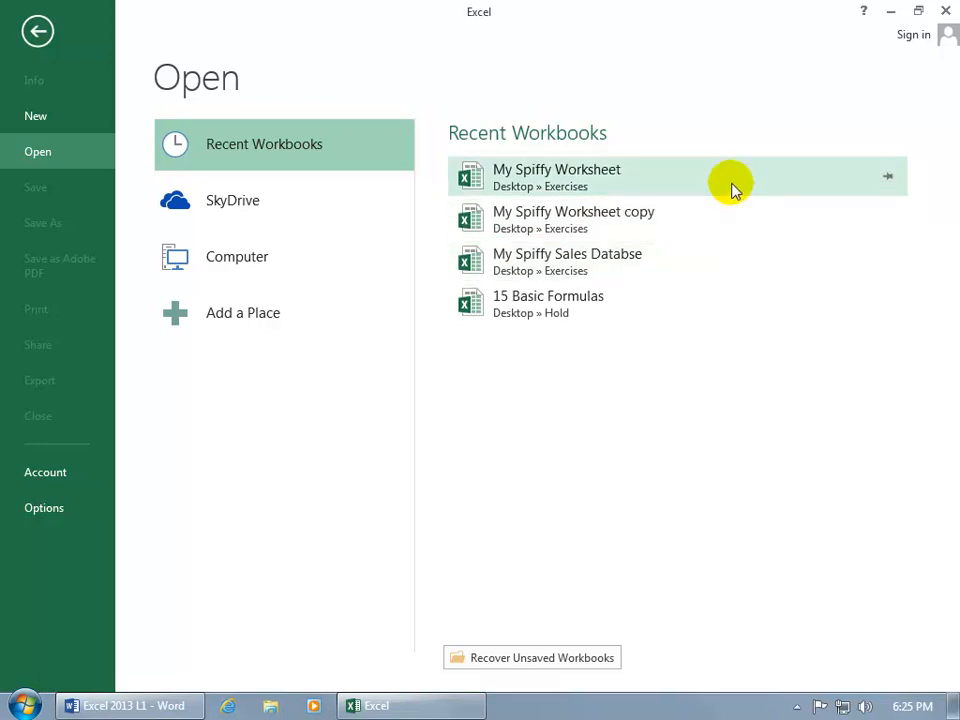
pyautogui.click(643, 184)
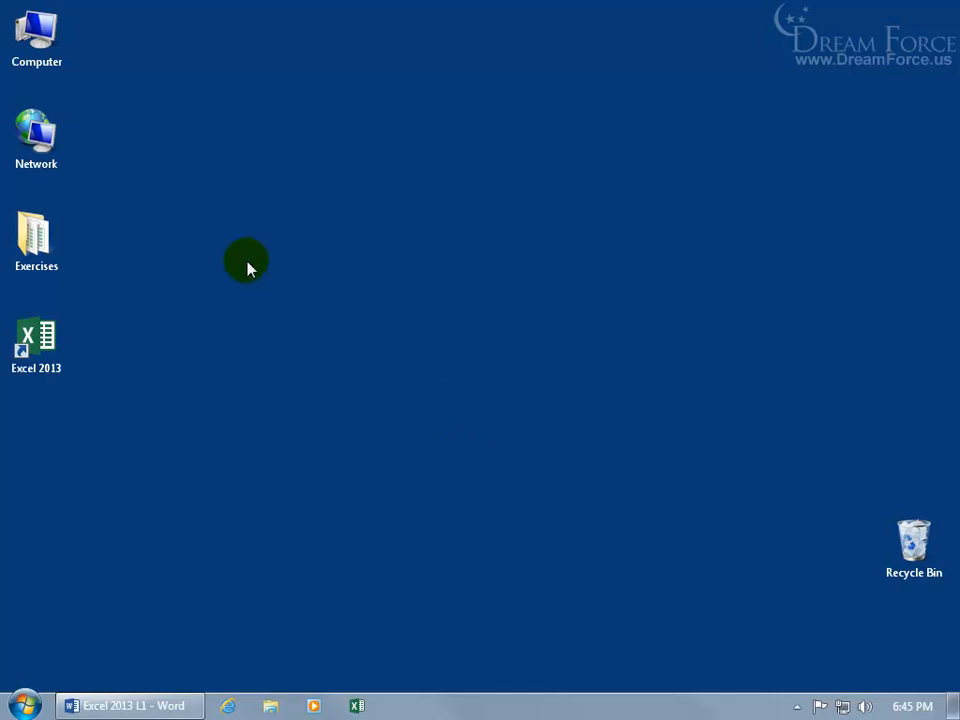
# Open the older-format workbook Convert.xls from the desktop's Exercises folder
pyautogui.doubleClick(40, 242)
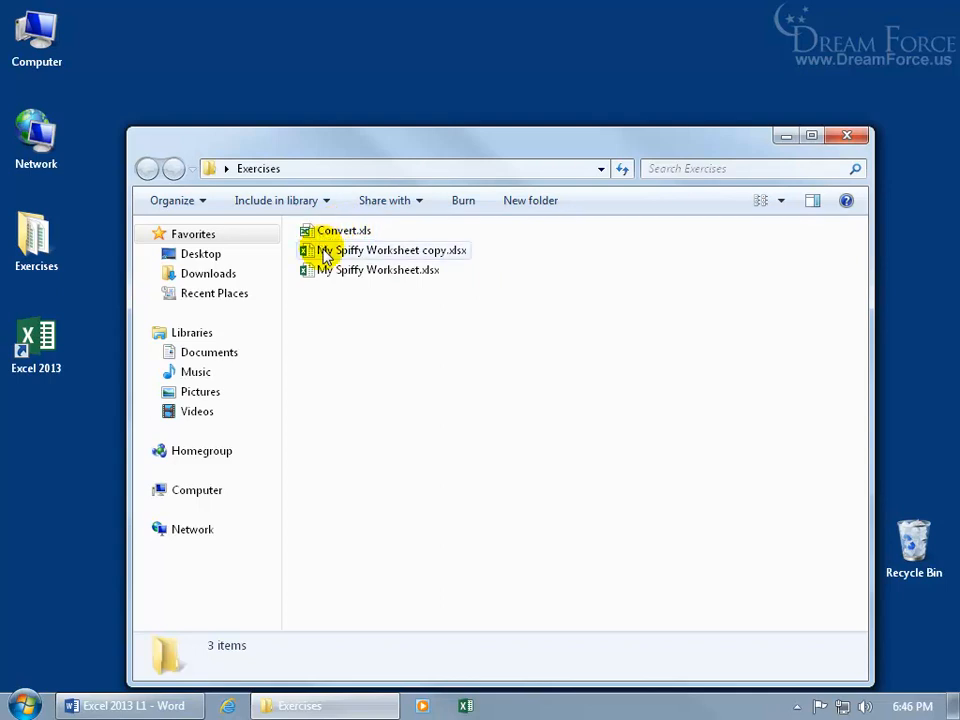
pyautogui.moveTo(326, 238)
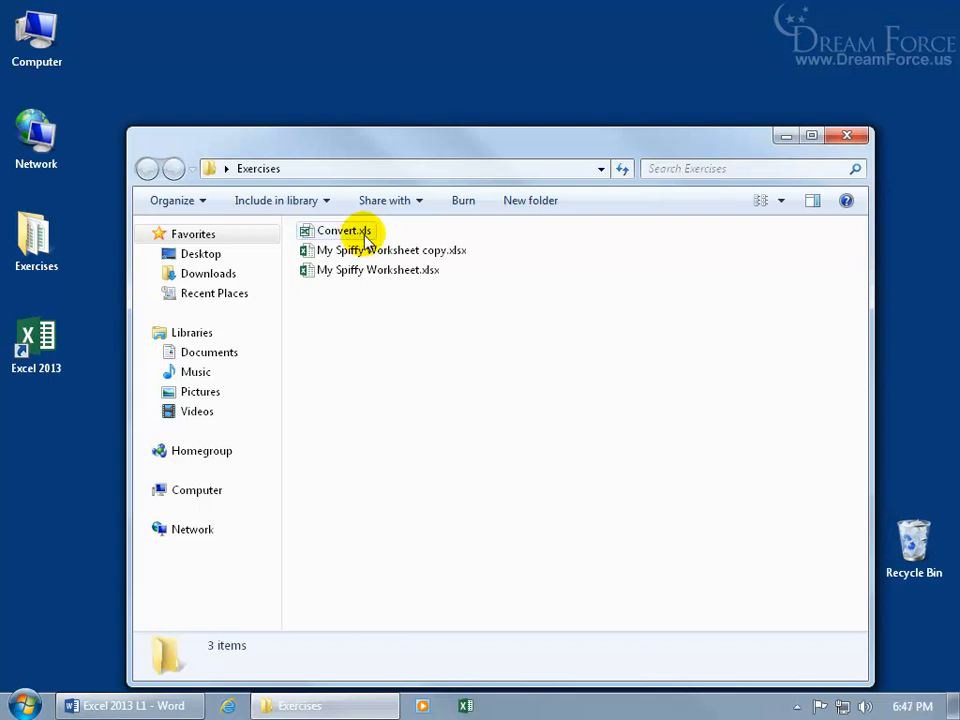
pyautogui.moveTo(454, 258)
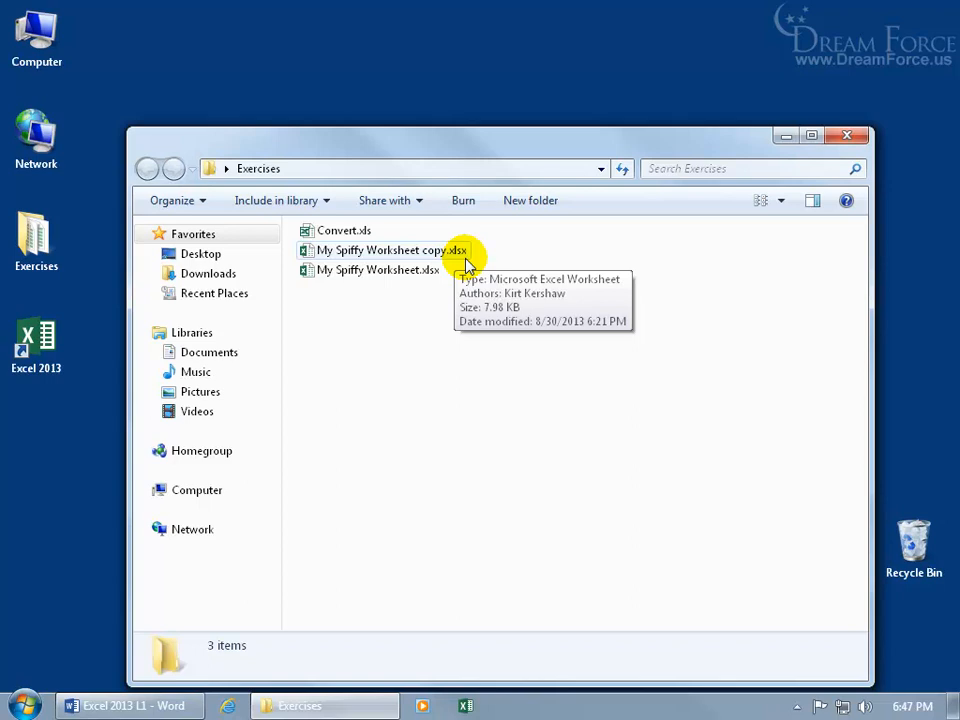
pyautogui.doubleClick(355, 237)
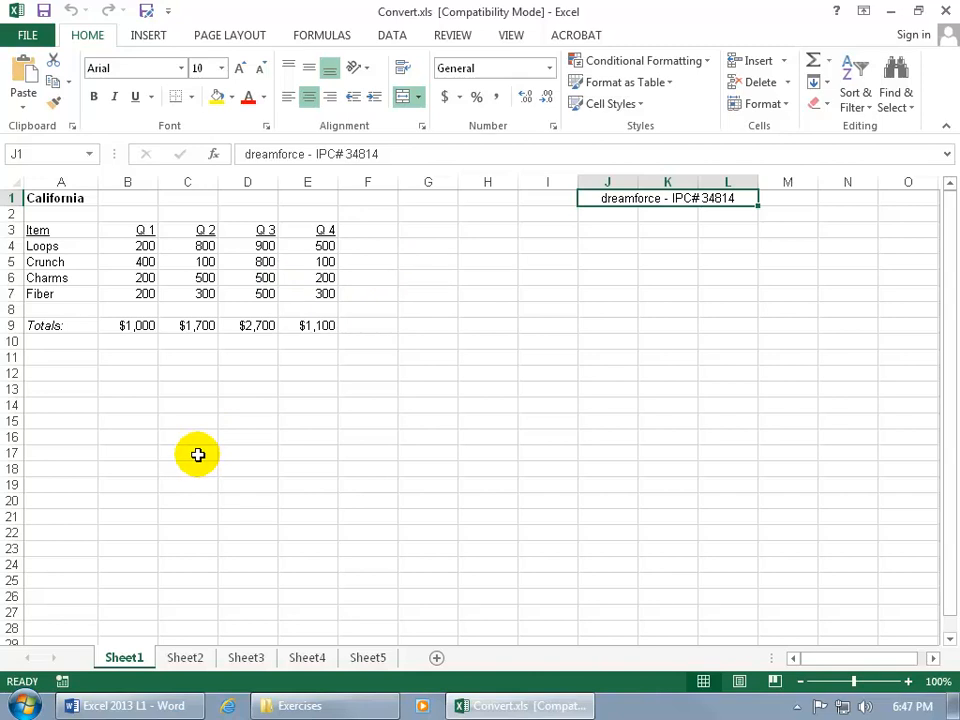
# Look through the tables on Sheet2 and Sheet3 of Convert.xls, then return to Sheet1
pyautogui.click(186, 660)
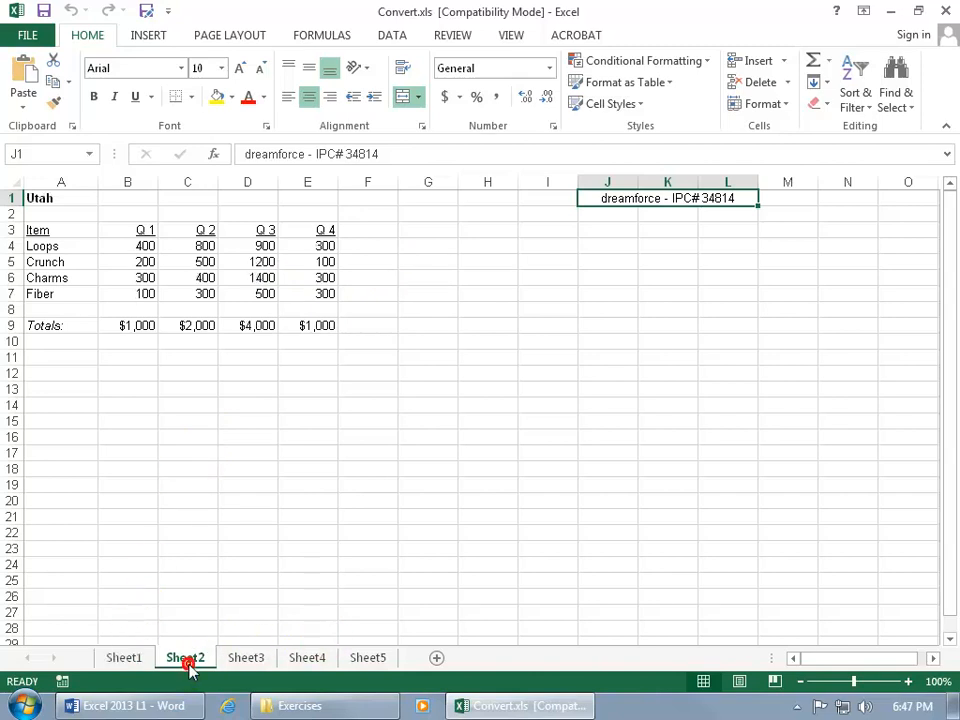
pyautogui.click(262, 657)
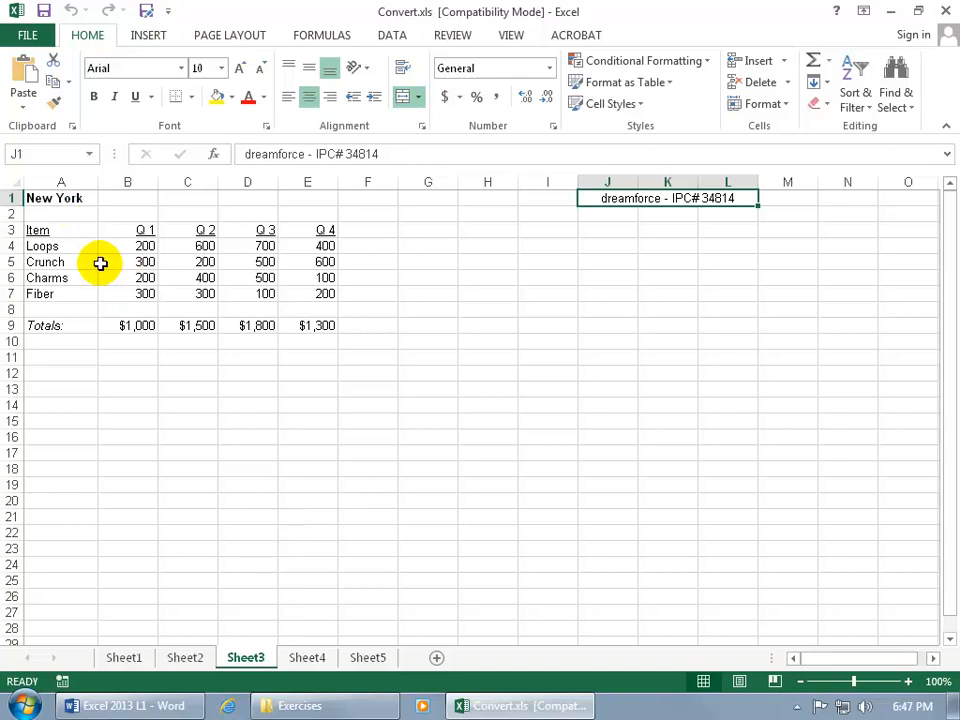
pyautogui.click(123, 660)
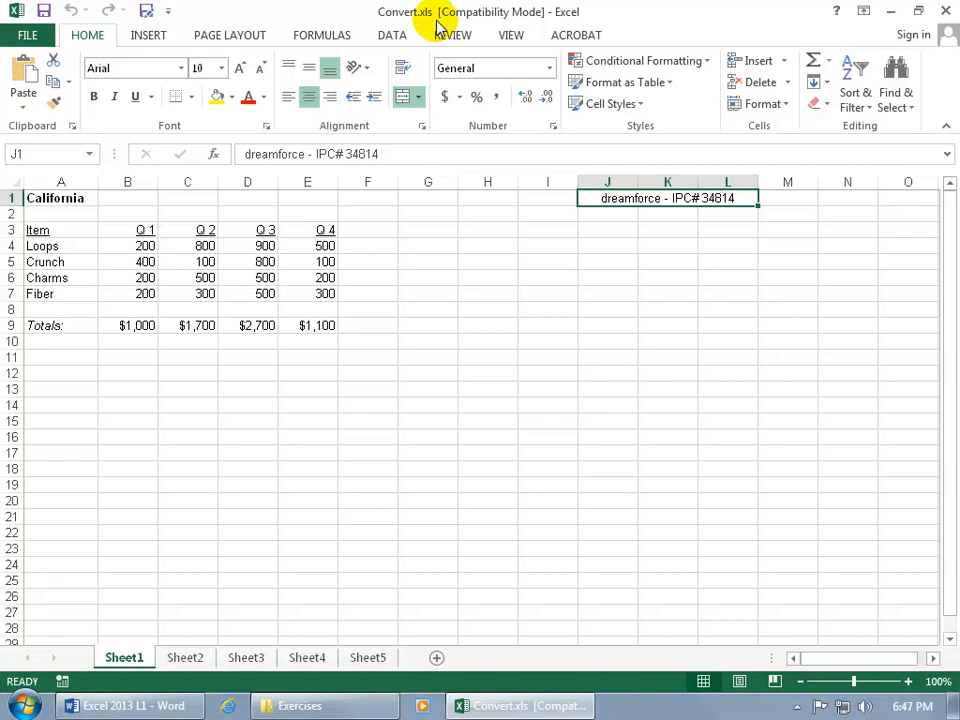
# Convert Convert.xls to the current Excel file format, reopen the converted workbook, and close Excel
pyautogui.click(33, 36)
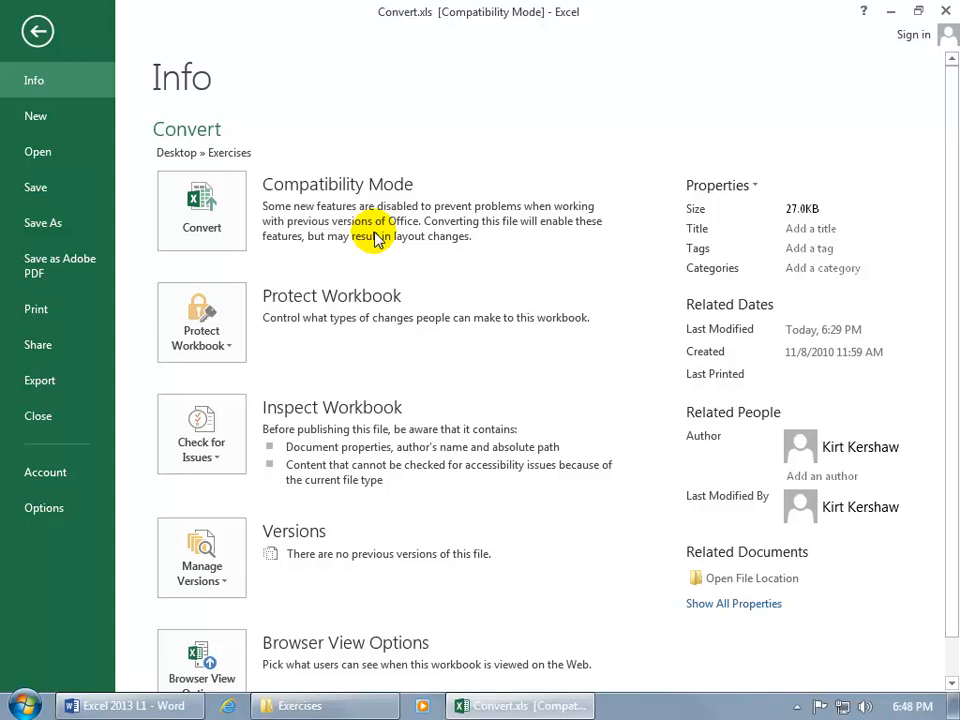
pyautogui.click(212, 217)
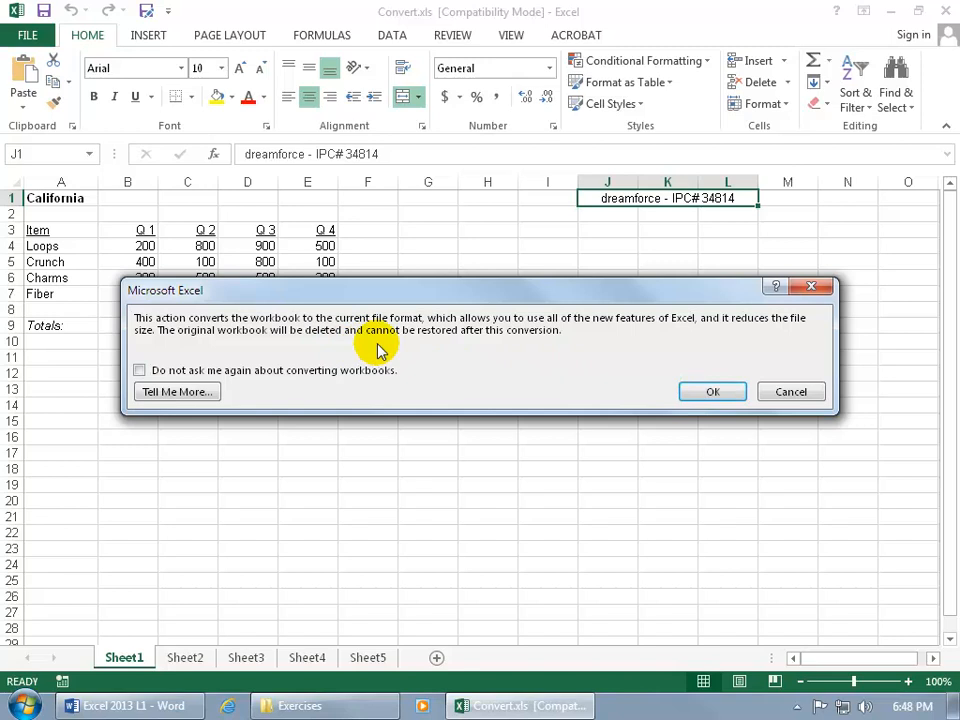
pyautogui.click(712, 393)
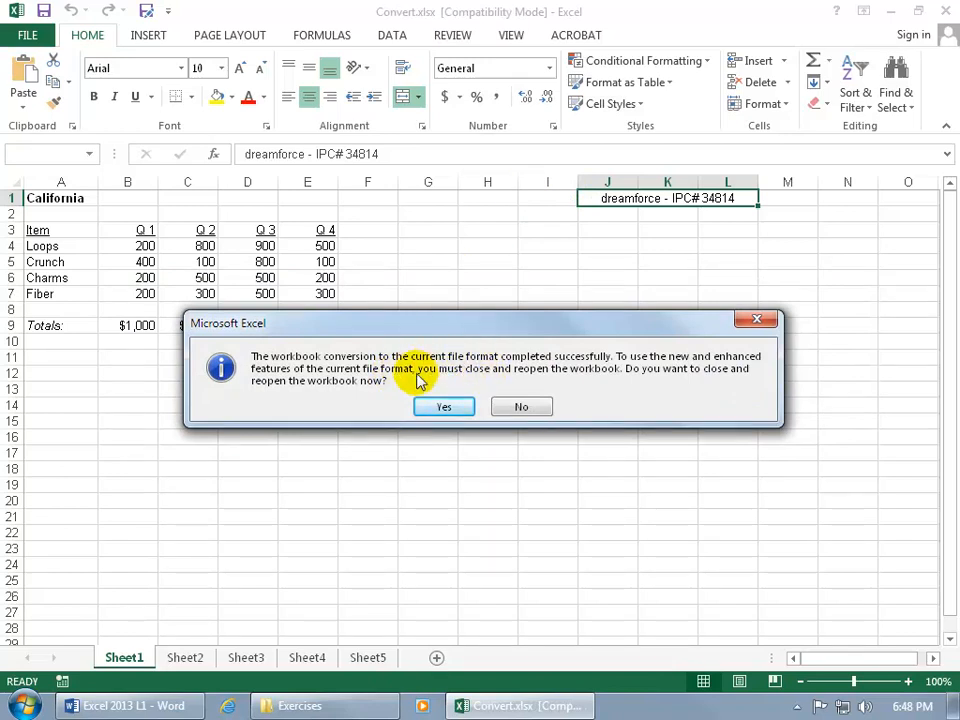
pyautogui.click(445, 406)
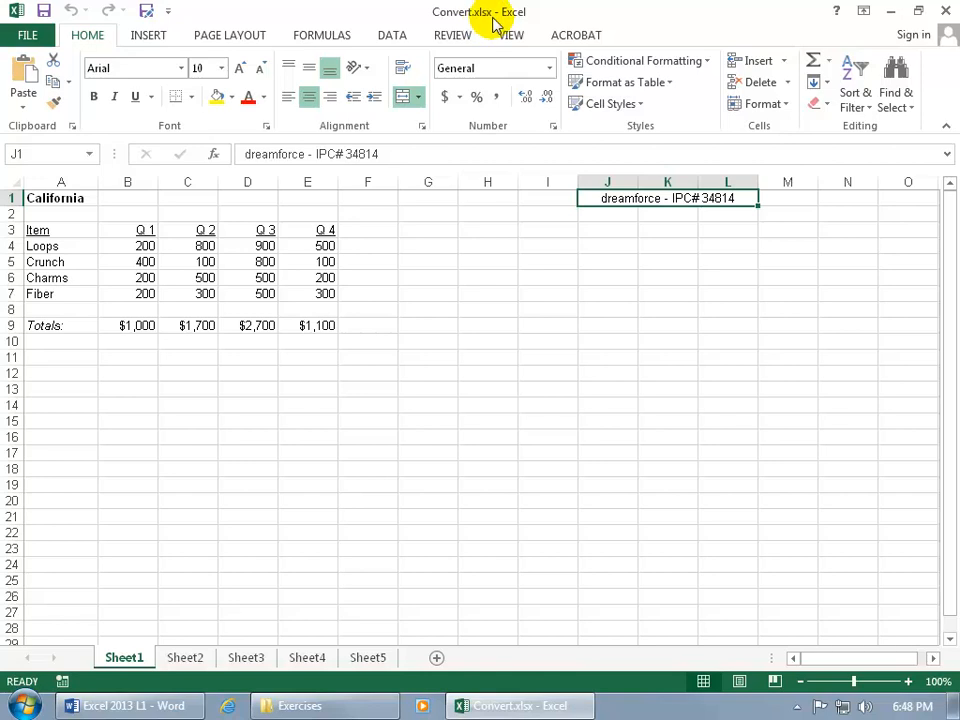
pyautogui.click(945, 11)
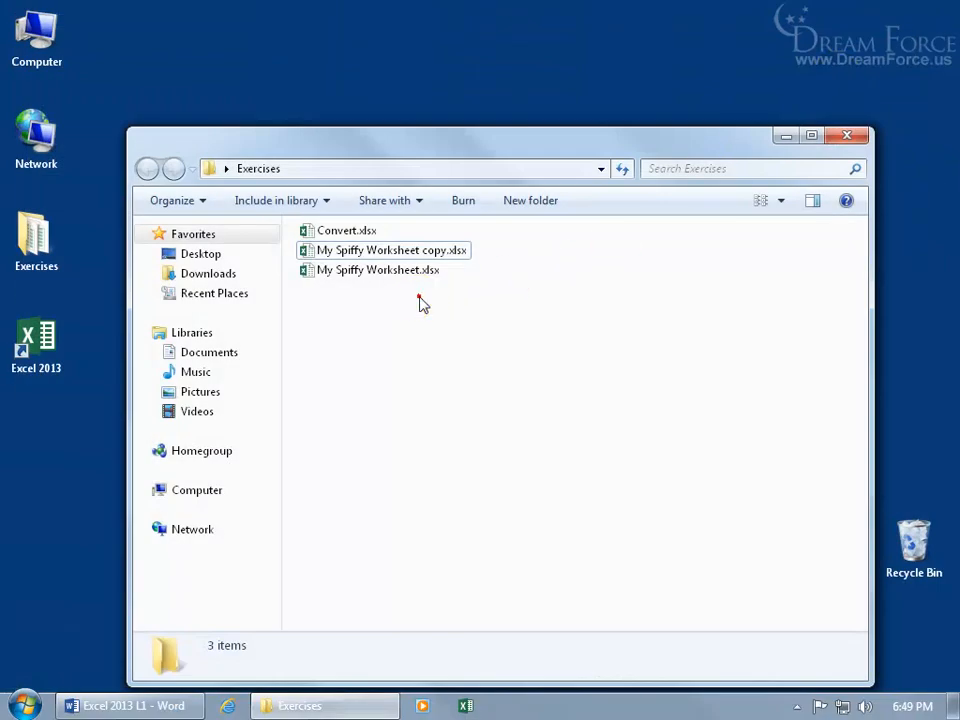
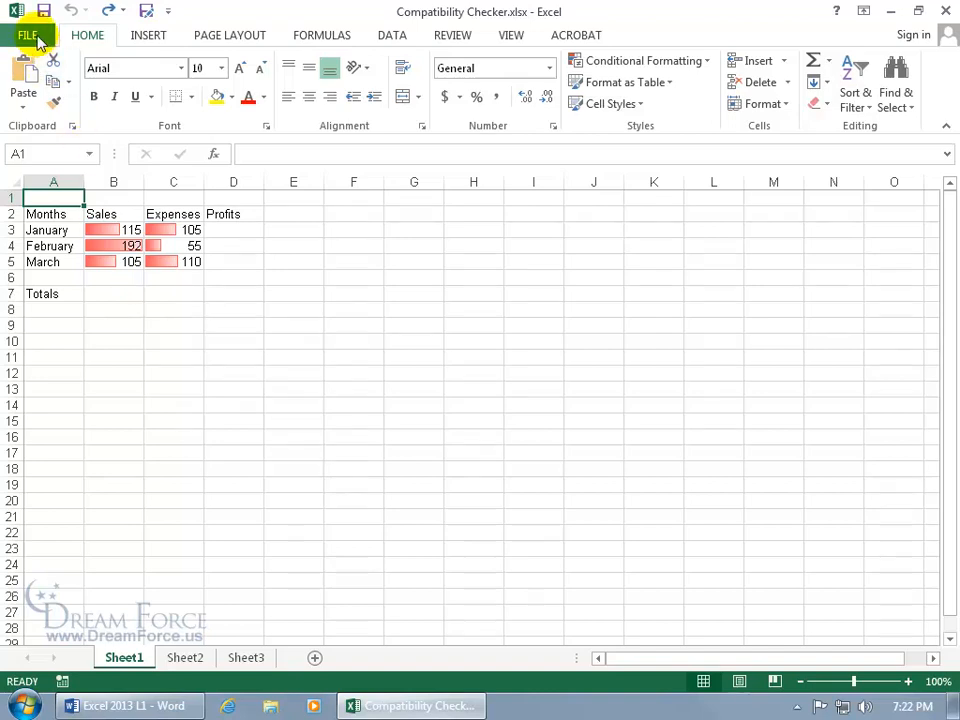
# Run the compatibility check on the Compatibility Checker workbook and read through all listed issues with earlier Excel versions
pyautogui.click(38, 40)
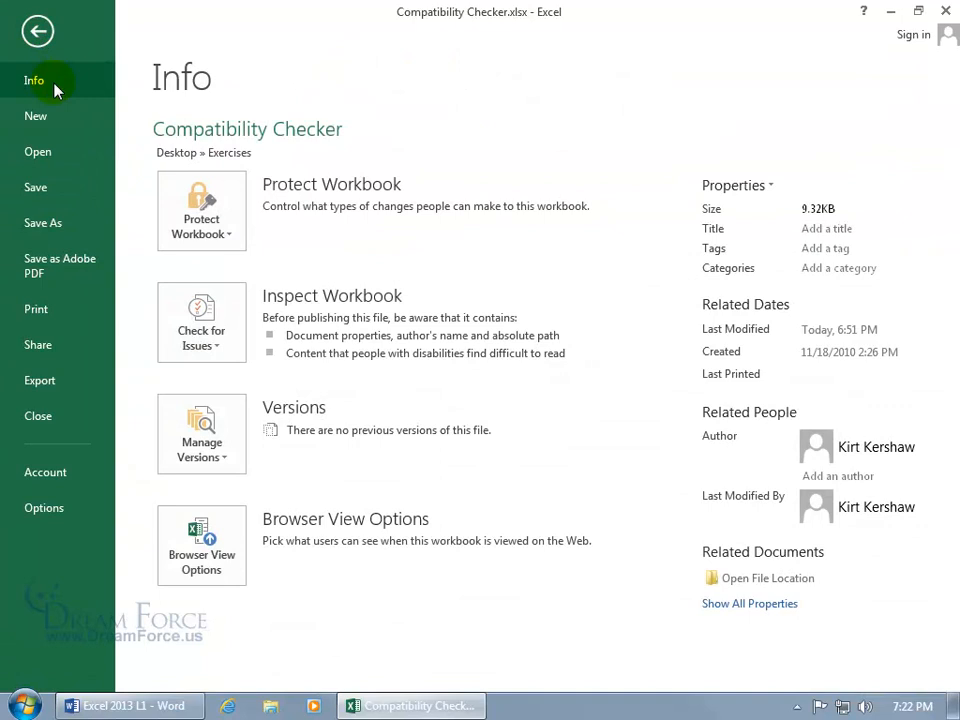
pyautogui.click(204, 326)
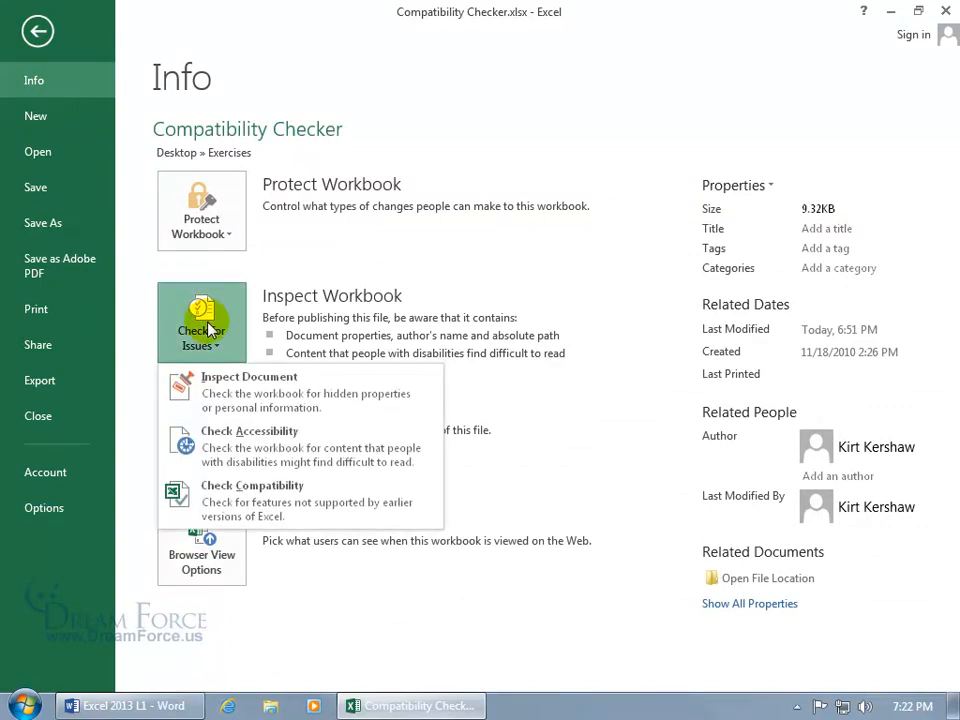
pyautogui.click(293, 516)
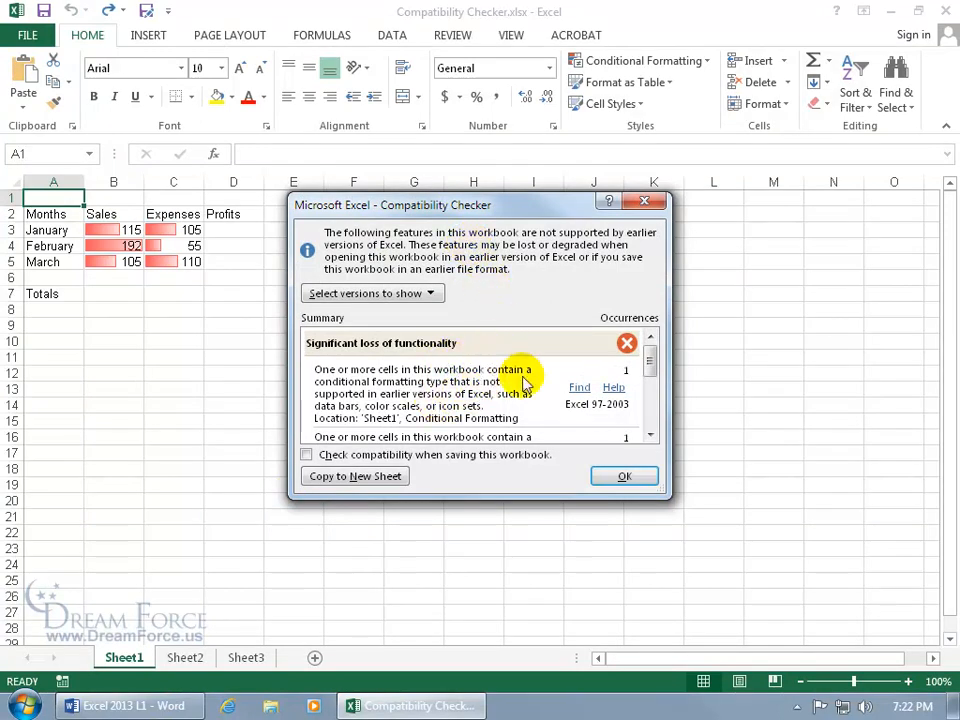
pyautogui.moveTo(650, 370)
pyautogui.mouseDown()
pyautogui.moveTo(658, 424)
pyautogui.moveTo(653, 357)
pyautogui.mouseUp()
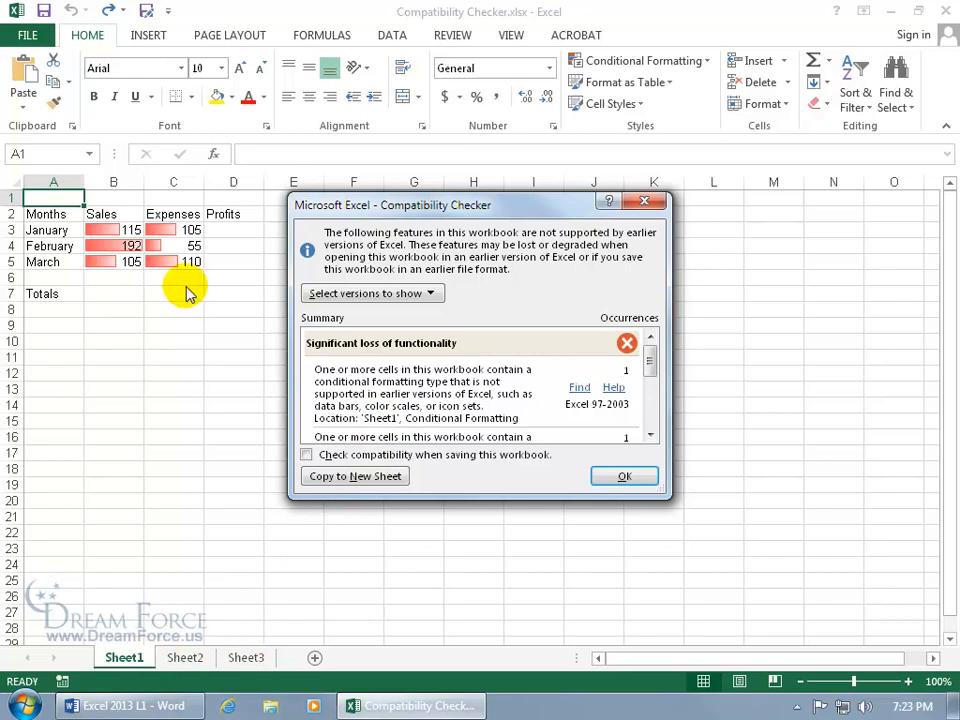
pyautogui.click(650, 435)
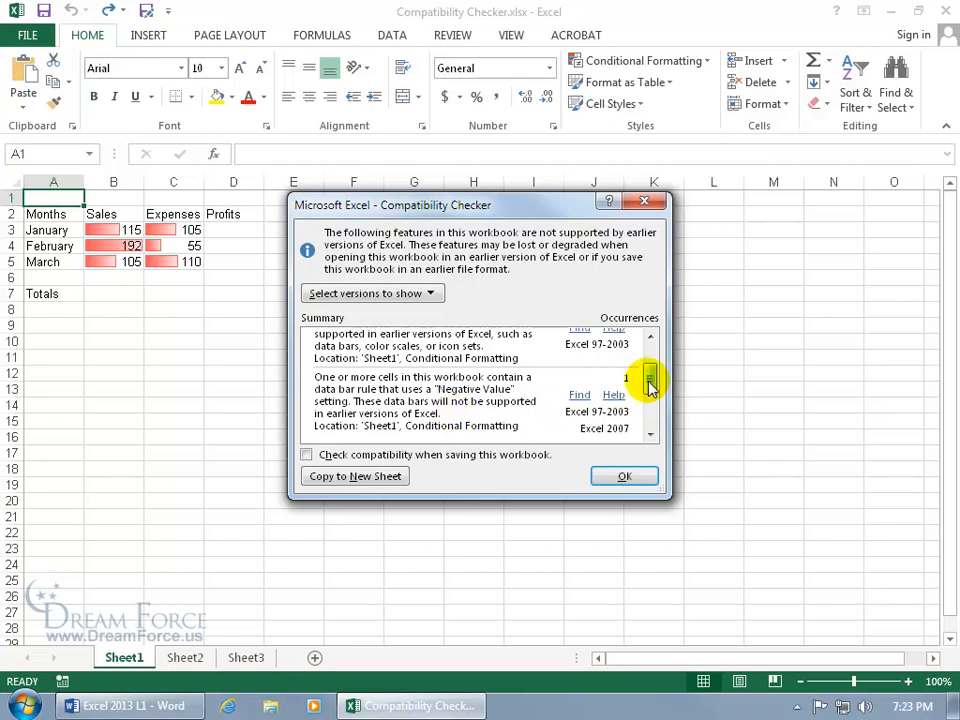
pyautogui.moveTo(649, 381); pyautogui.dragTo(652, 366)
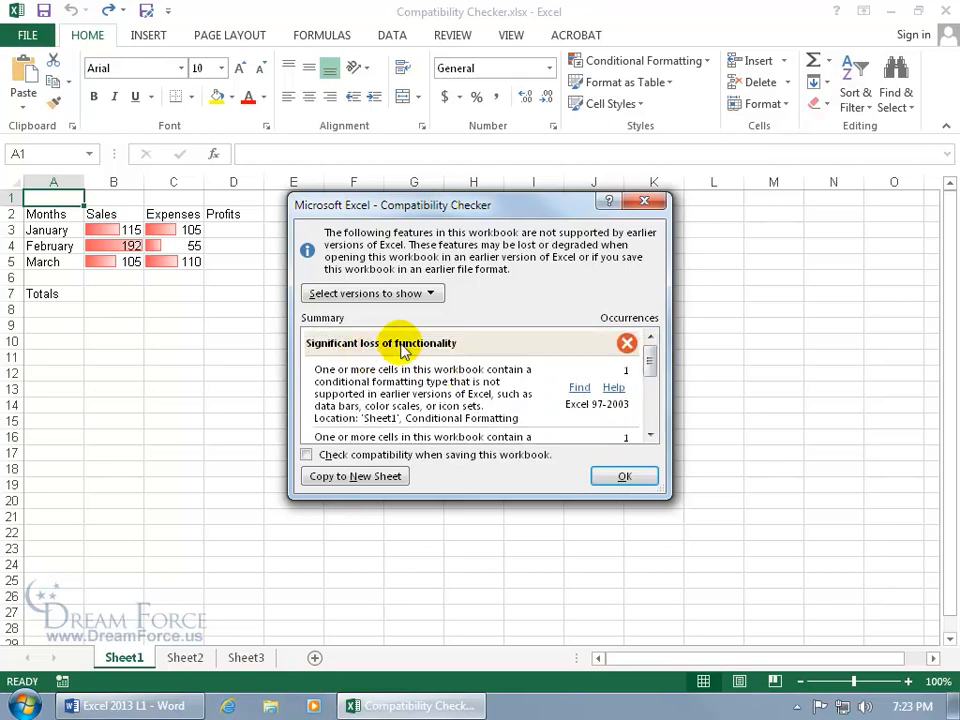
pyautogui.moveTo(649, 360); pyautogui.dragTo(652, 385)
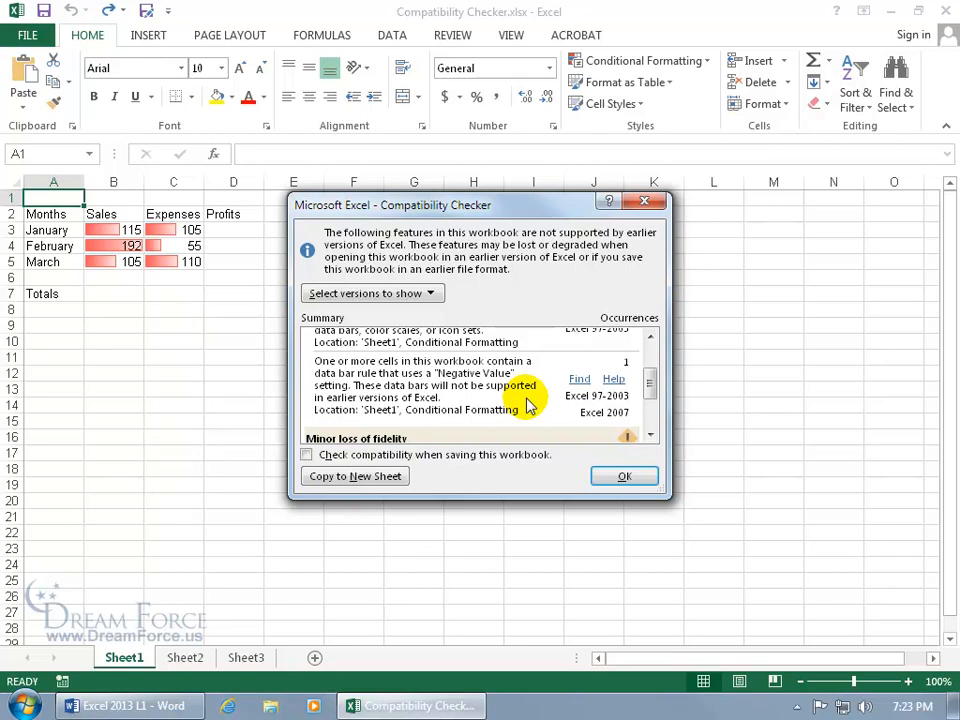
pyautogui.moveTo(650, 385); pyautogui.dragTo(652, 407)
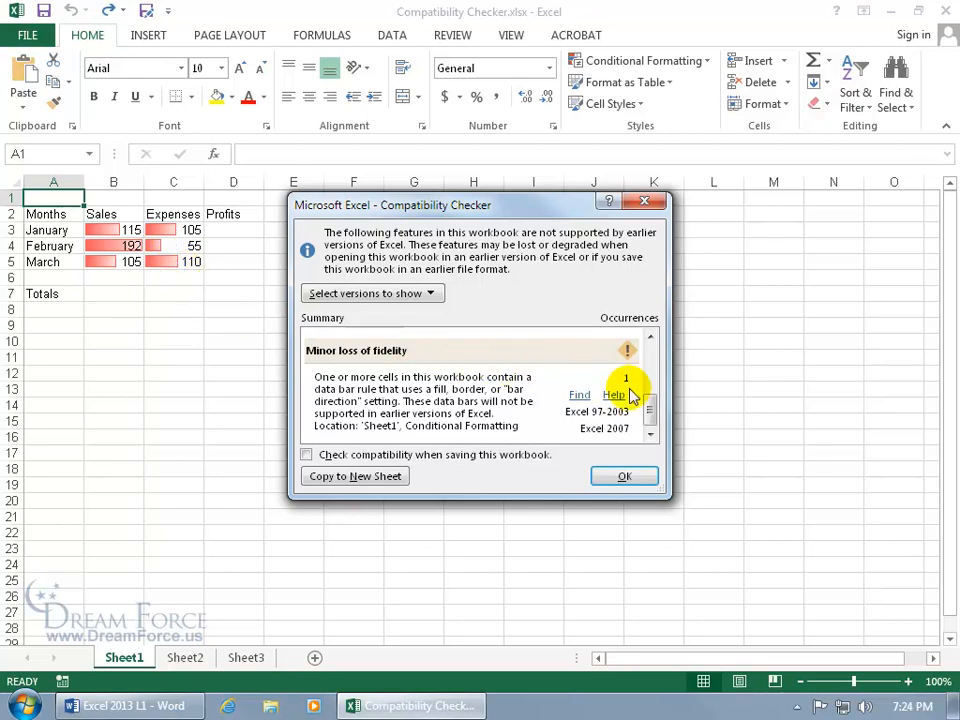
pyautogui.moveTo(651, 403); pyautogui.dragTo(654, 339)
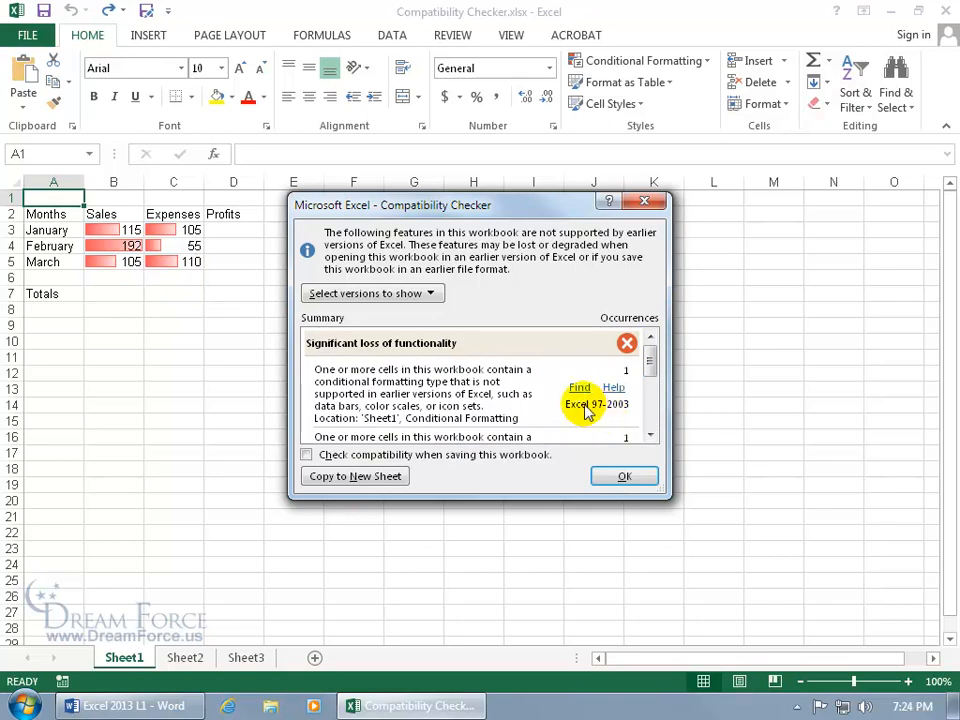
# Exclude Excel 97-2003 and Excel 2007 from the versions shown in the compatibility report, leaving only Excel 2010, then close the report
pyautogui.click(428, 294)
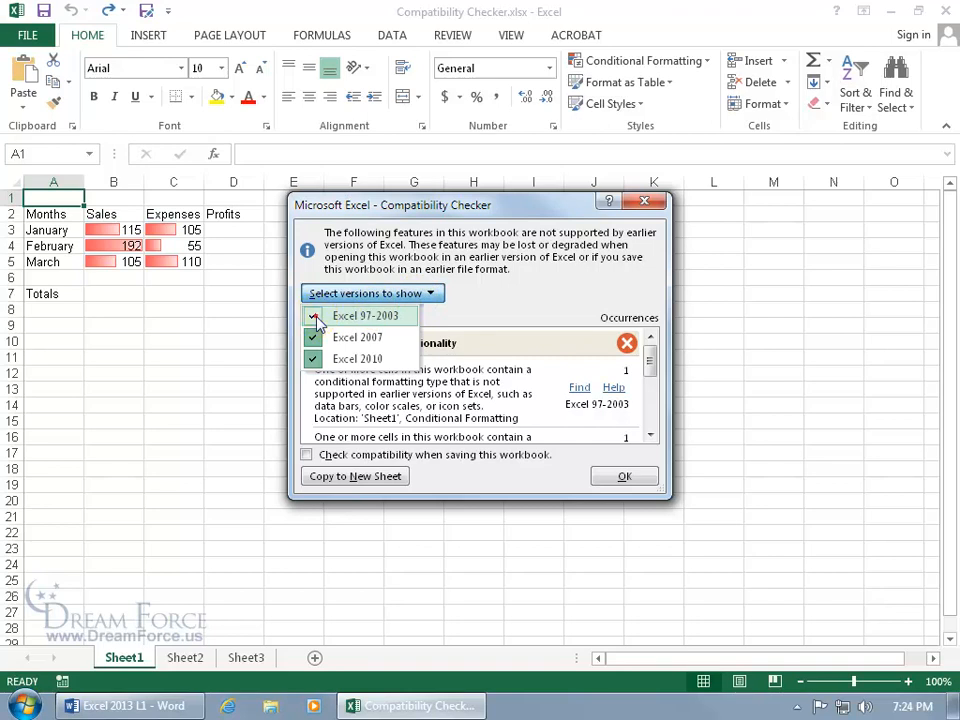
pyautogui.click(263, 318)
pyautogui.click(429, 295)
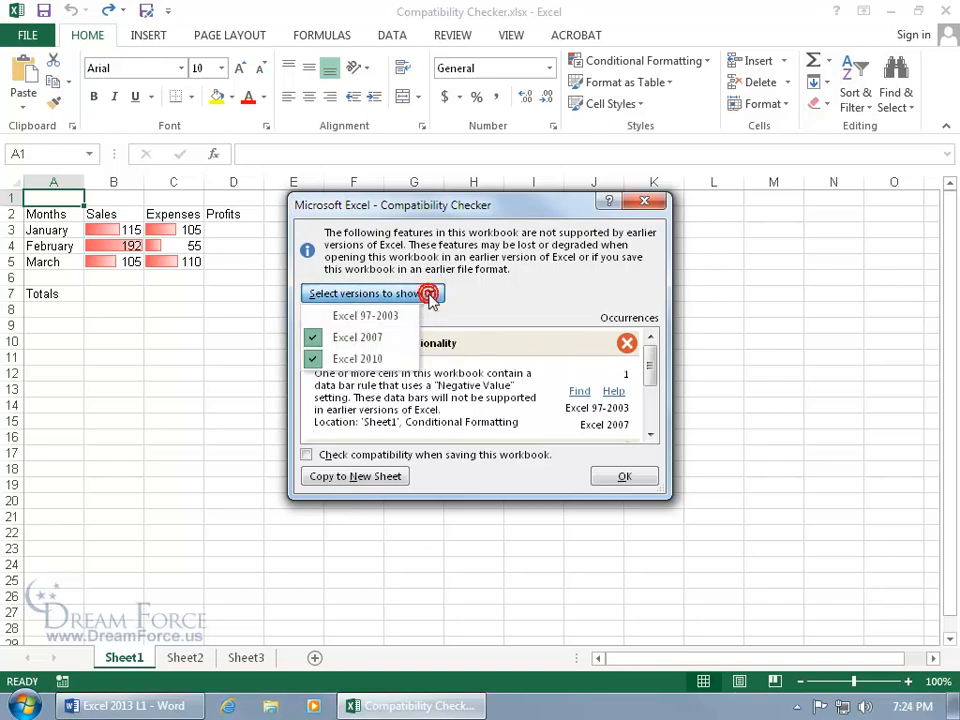
pyautogui.click(313, 337)
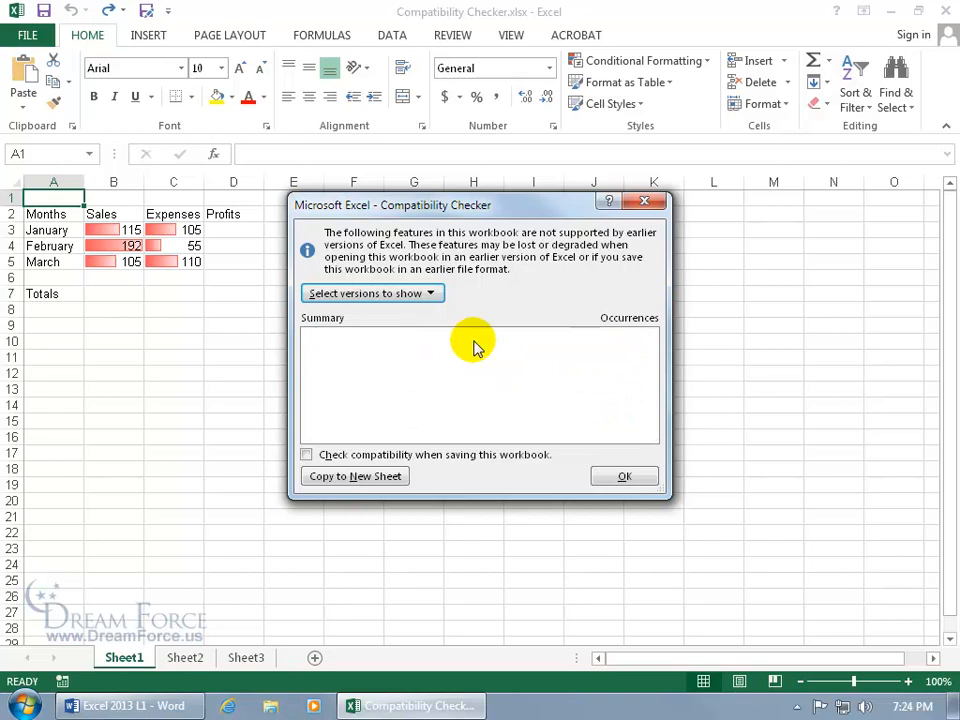
pyautogui.click(432, 296)
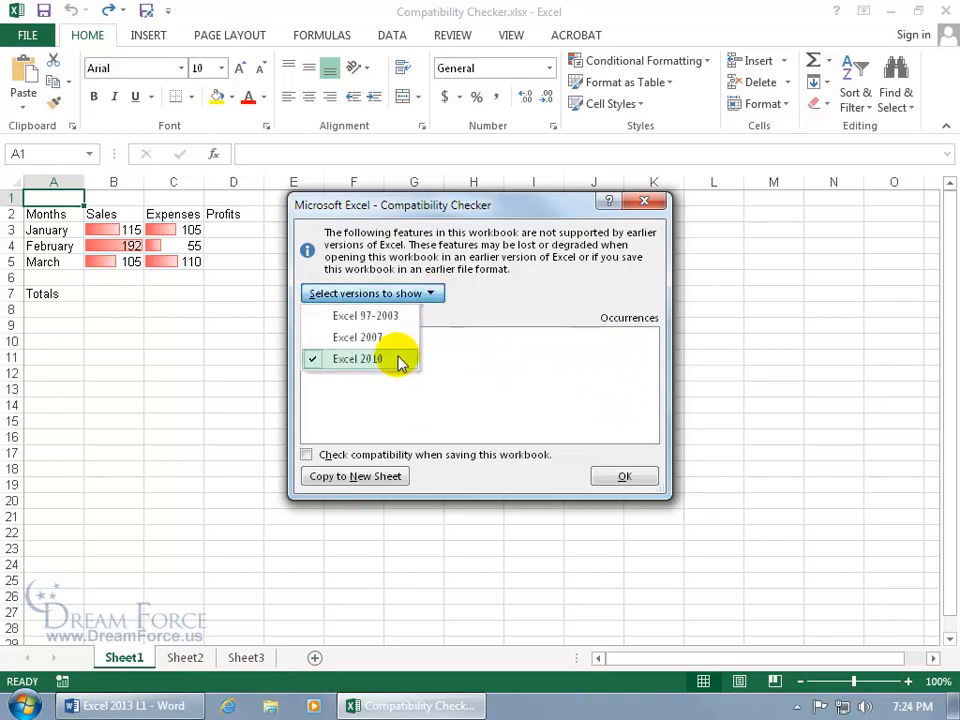
pyautogui.click(501, 361)
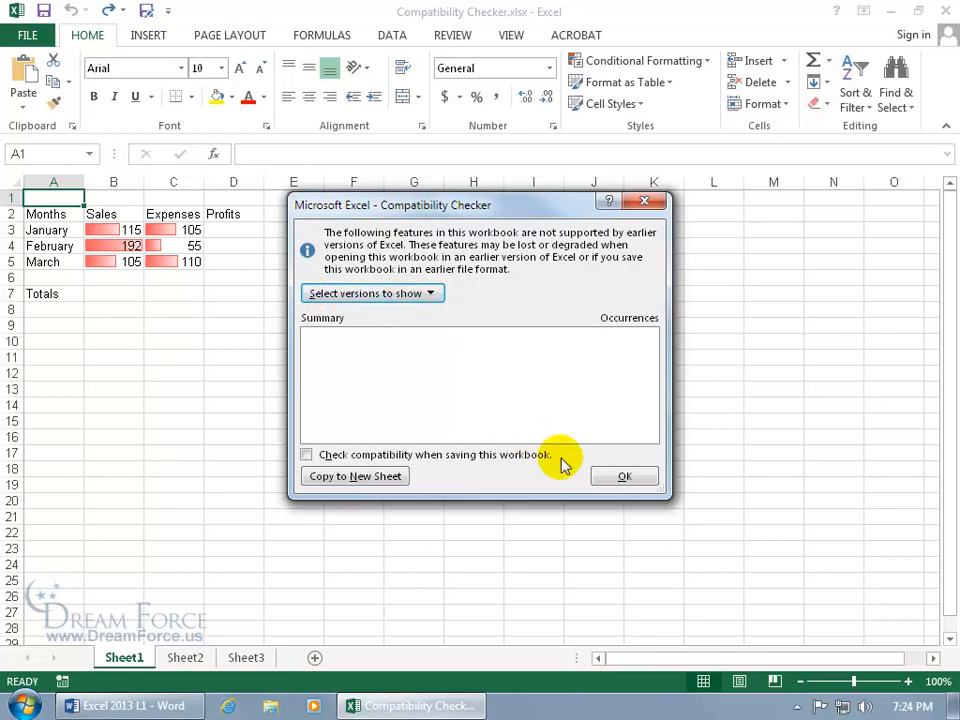
pyautogui.click(620, 480)
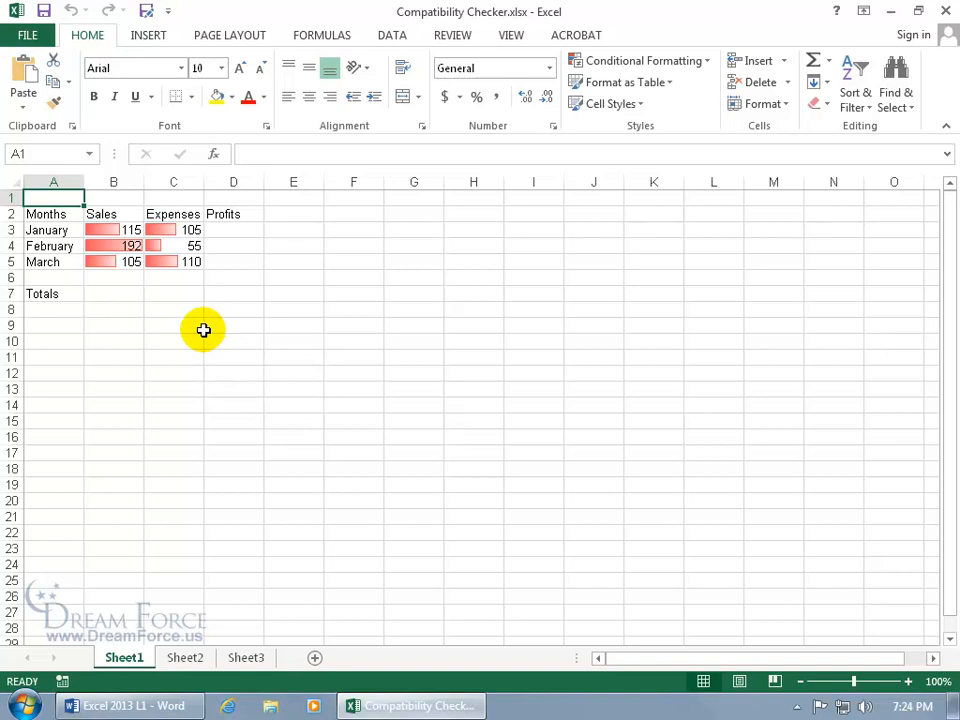
# Clear the conditional formatting rules from the Sales and Expenses figures in B3:C5
pyautogui.moveTo(107, 229); pyautogui.dragTo(171, 260)
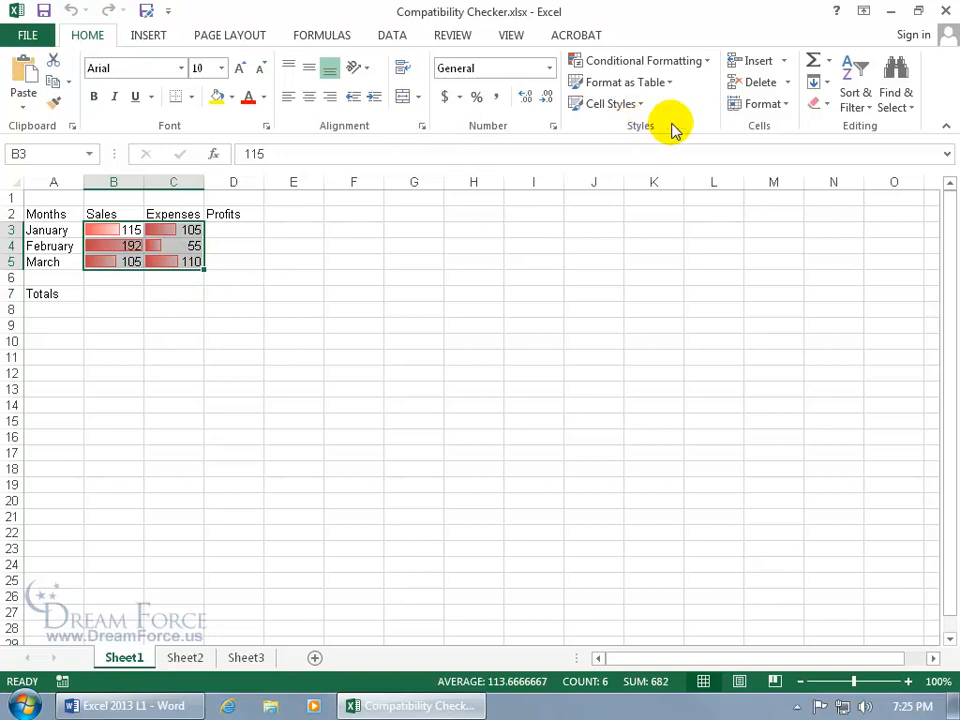
pyautogui.click(701, 63)
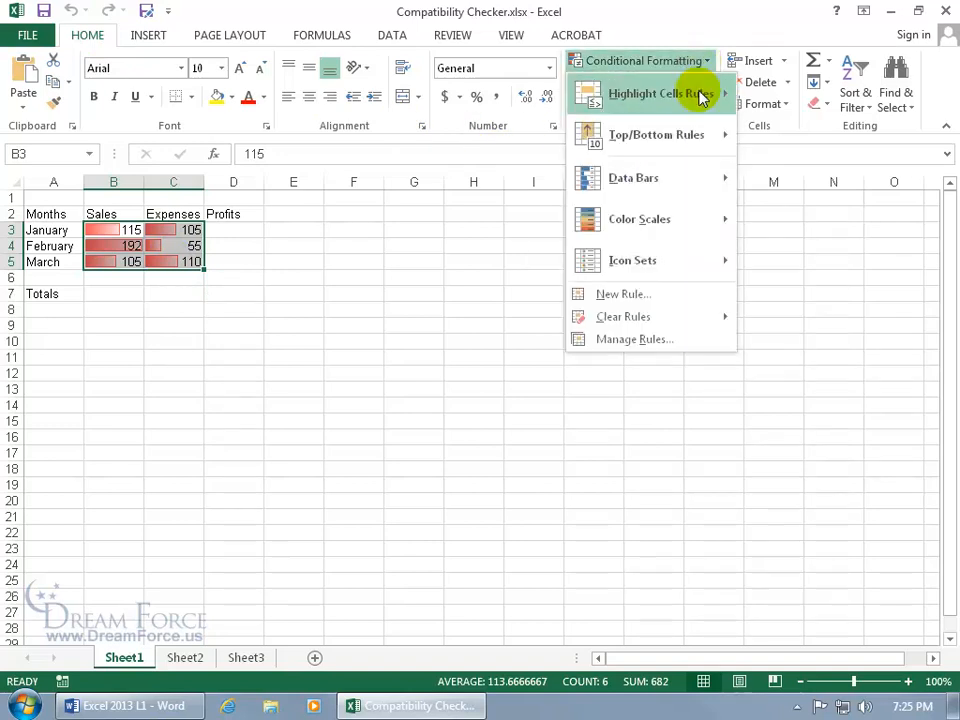
pyautogui.moveTo(703, 320)
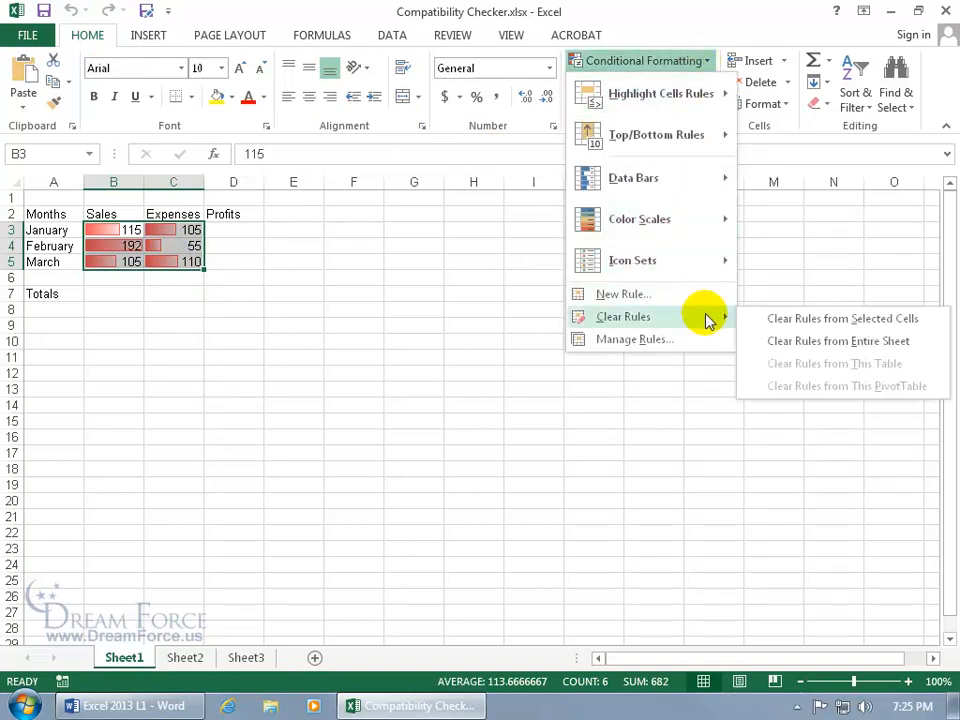
pyautogui.click(828, 320)
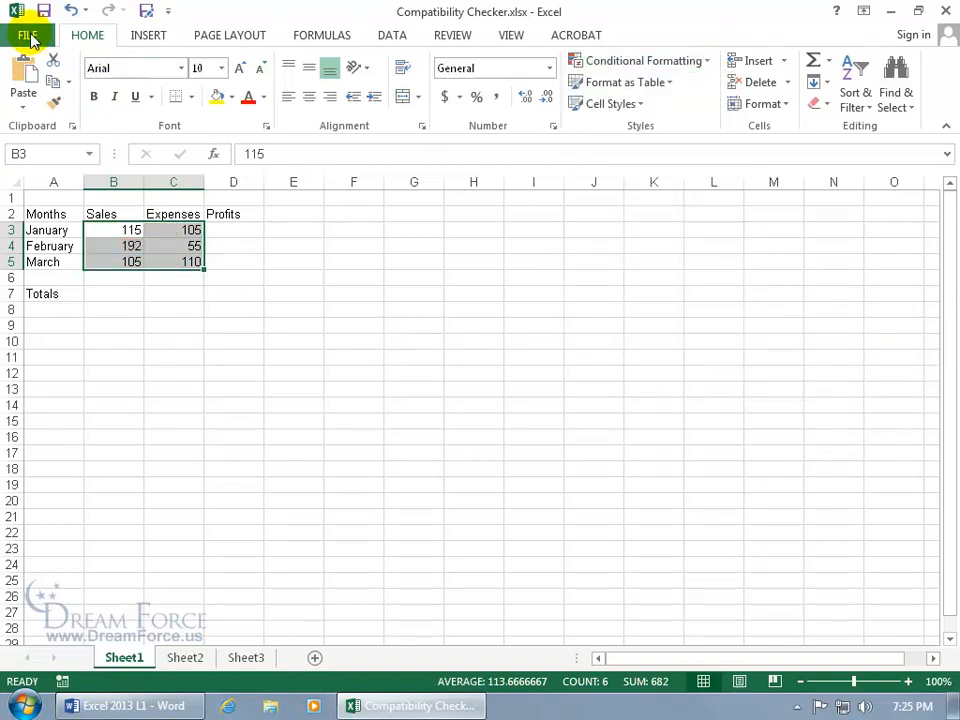
# Run the compatibility check again and close its report, then undo the clearing of the conditional formatting rules
pyautogui.click(30, 35)
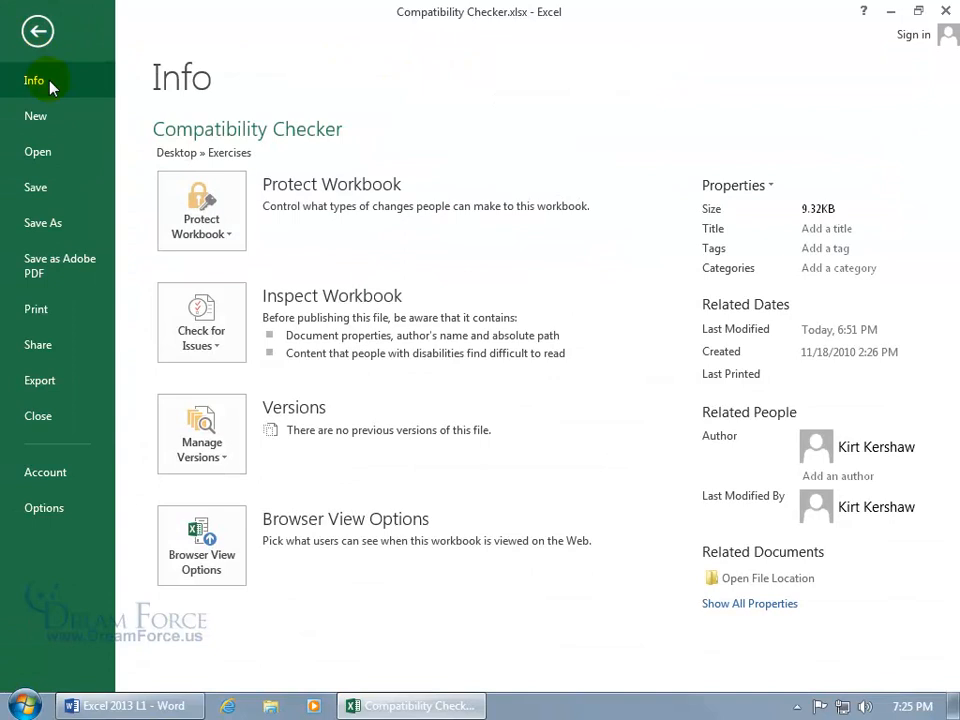
pyautogui.click(201, 325)
pyautogui.click(272, 490)
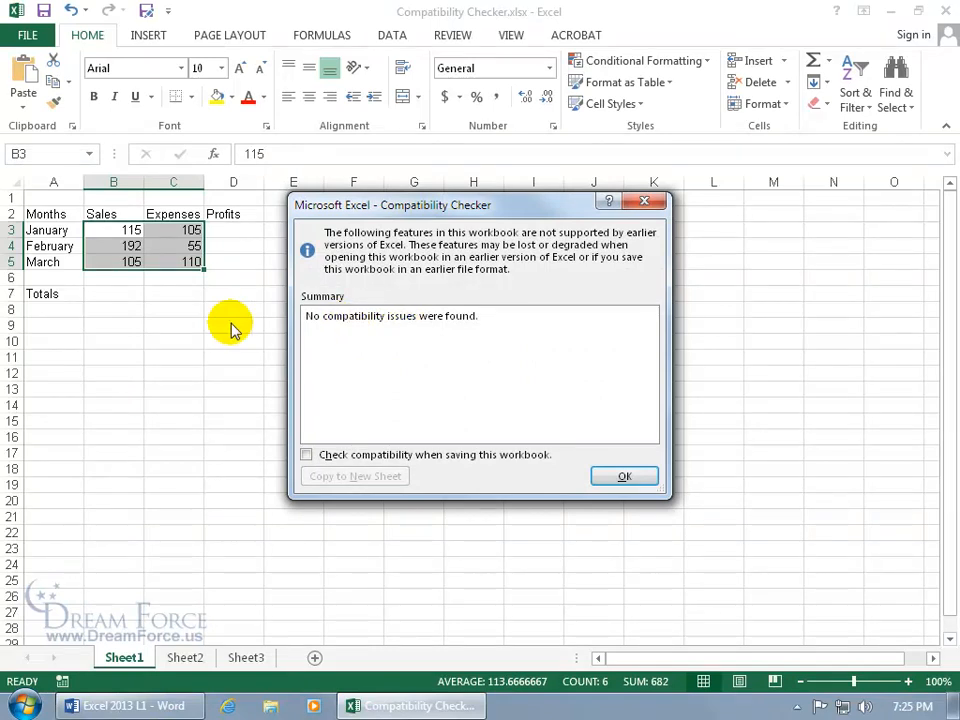
pyautogui.click(614, 478)
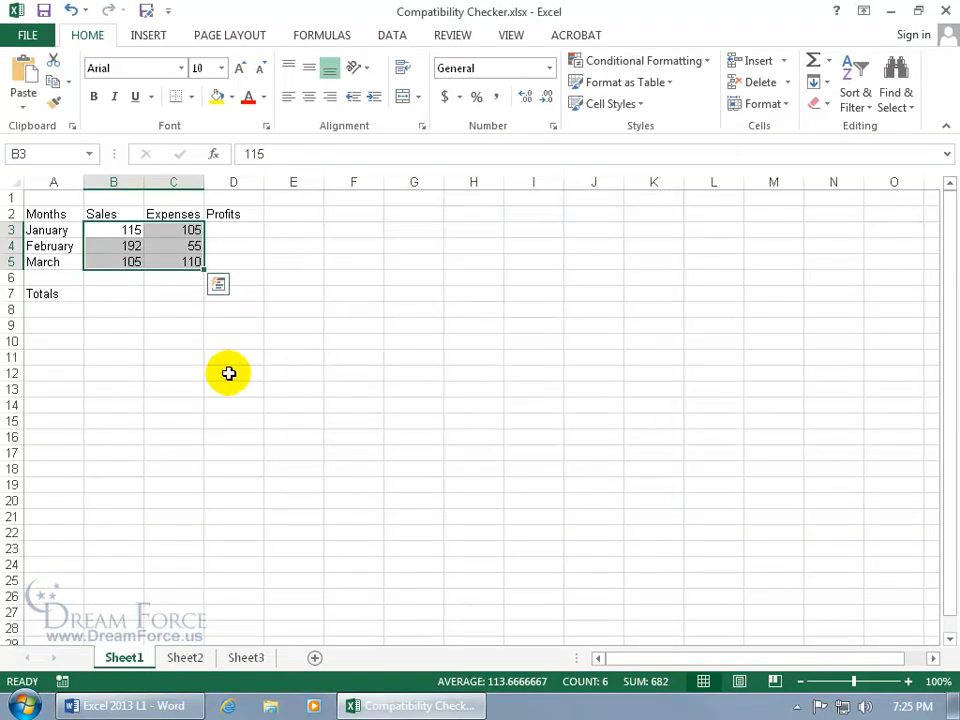
pyautogui.click(70, 12)
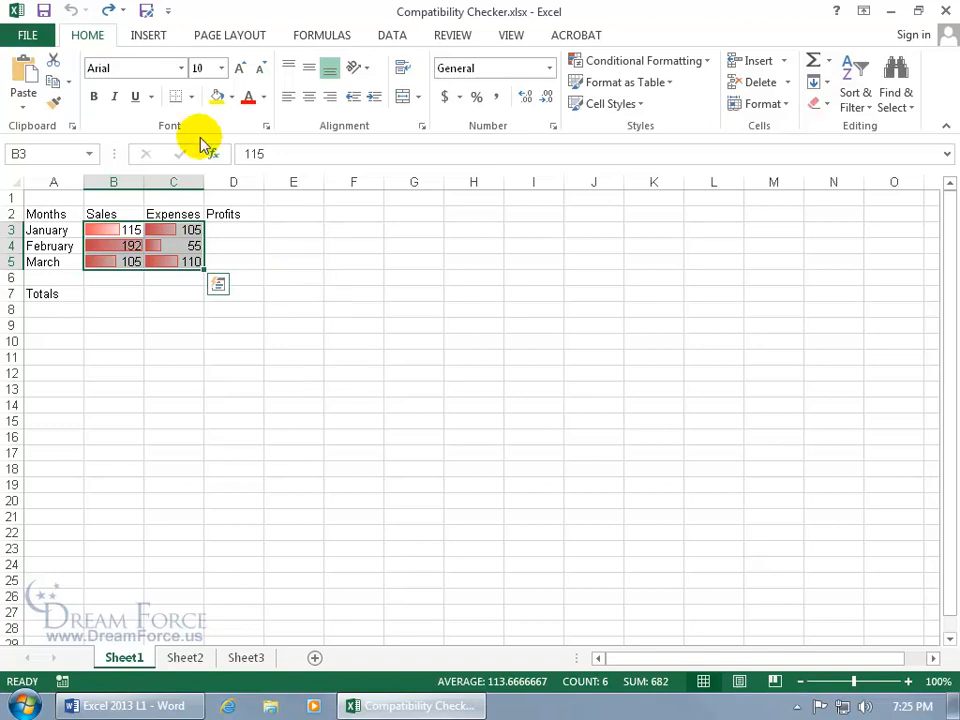
# Save the workbook as Compatibility Checker.xls in Excel 97-2003 Workbook format, continuing despite the unsupported features, then close it
pyautogui.click(146, 10)
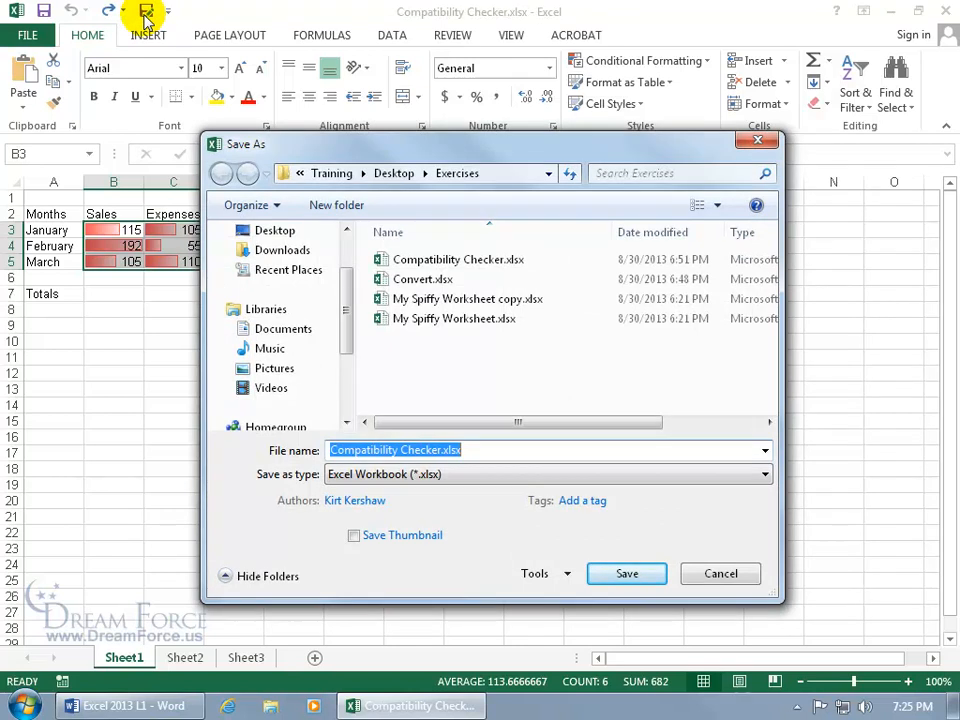
pyautogui.click(386, 480)
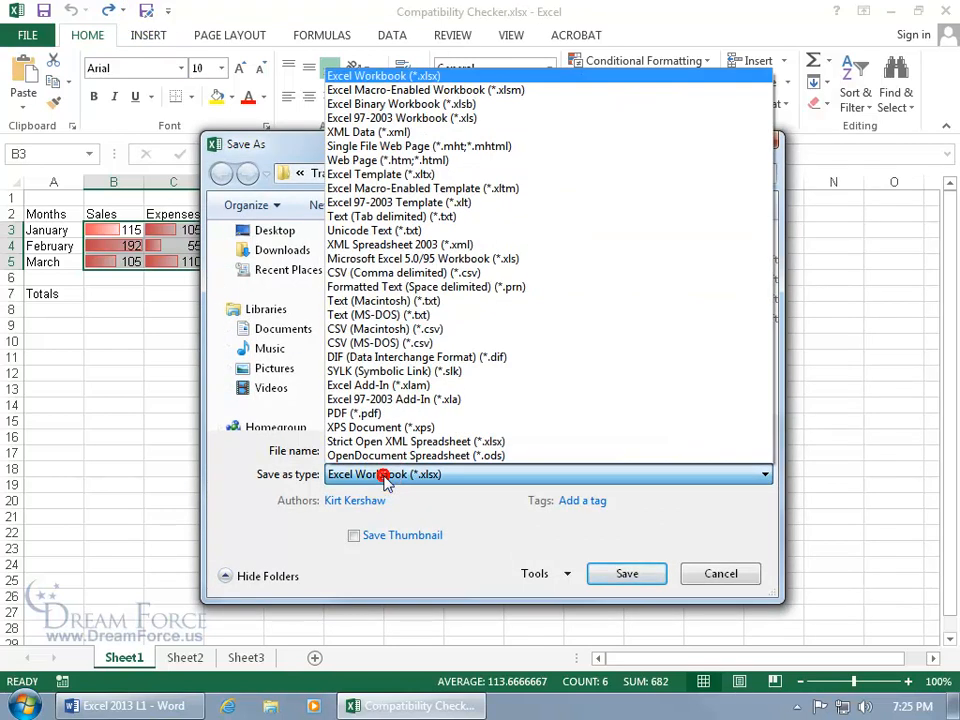
pyautogui.click(400, 118)
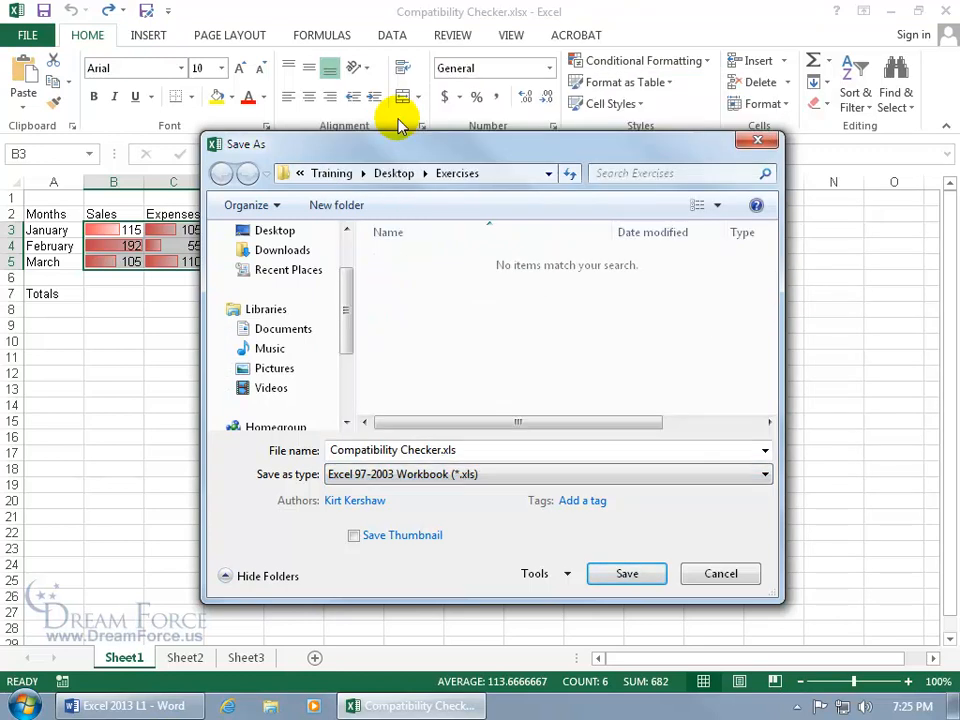
pyautogui.click(626, 576)
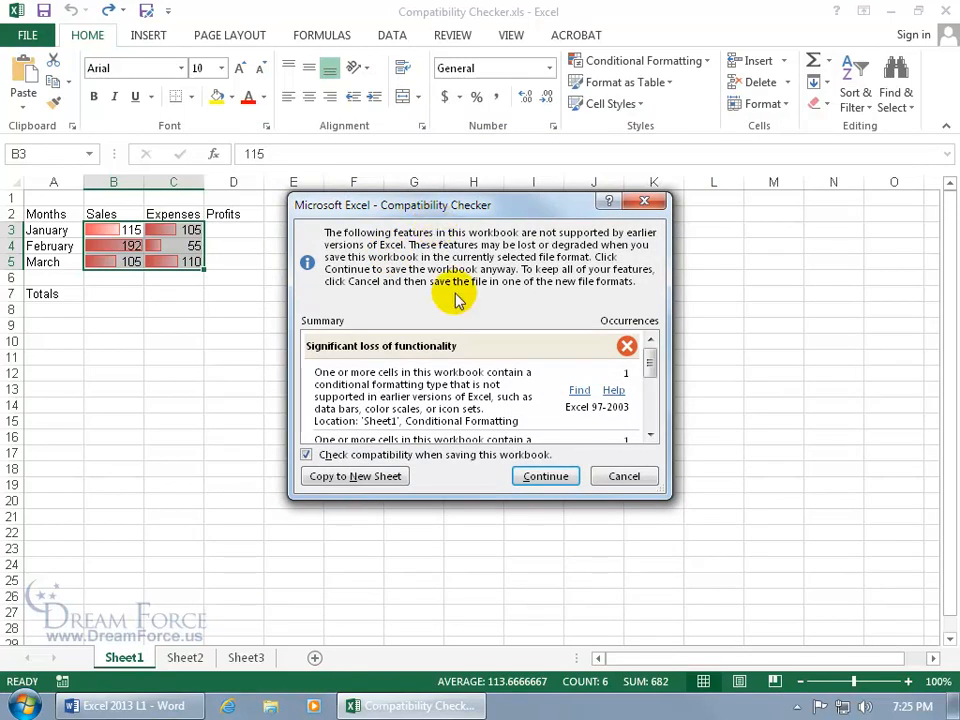
pyautogui.click(546, 476)
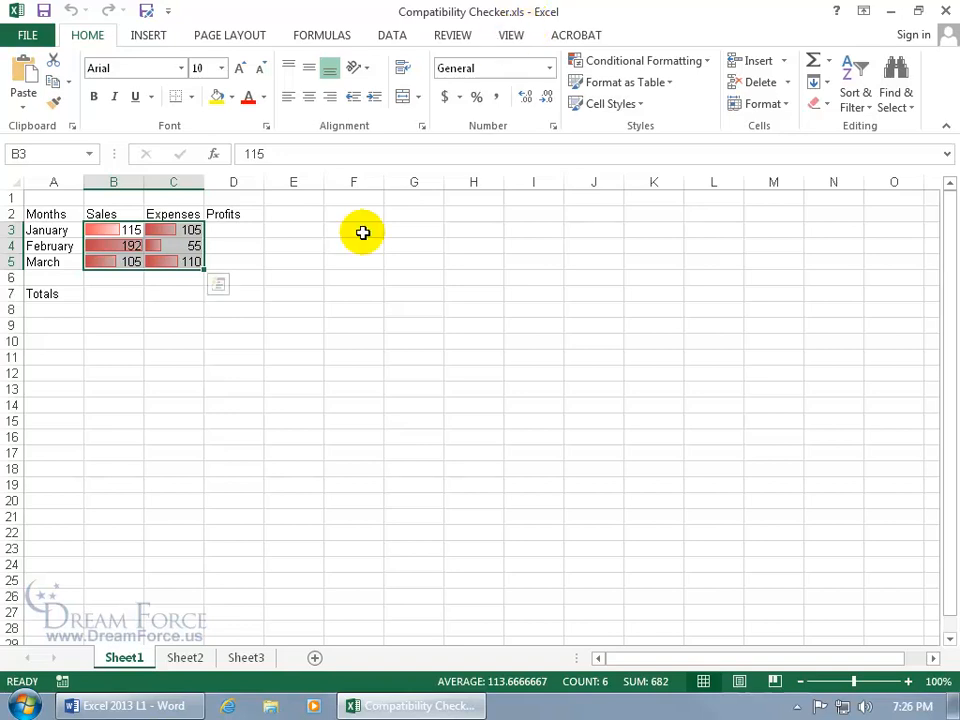
pyautogui.click(328, 290)
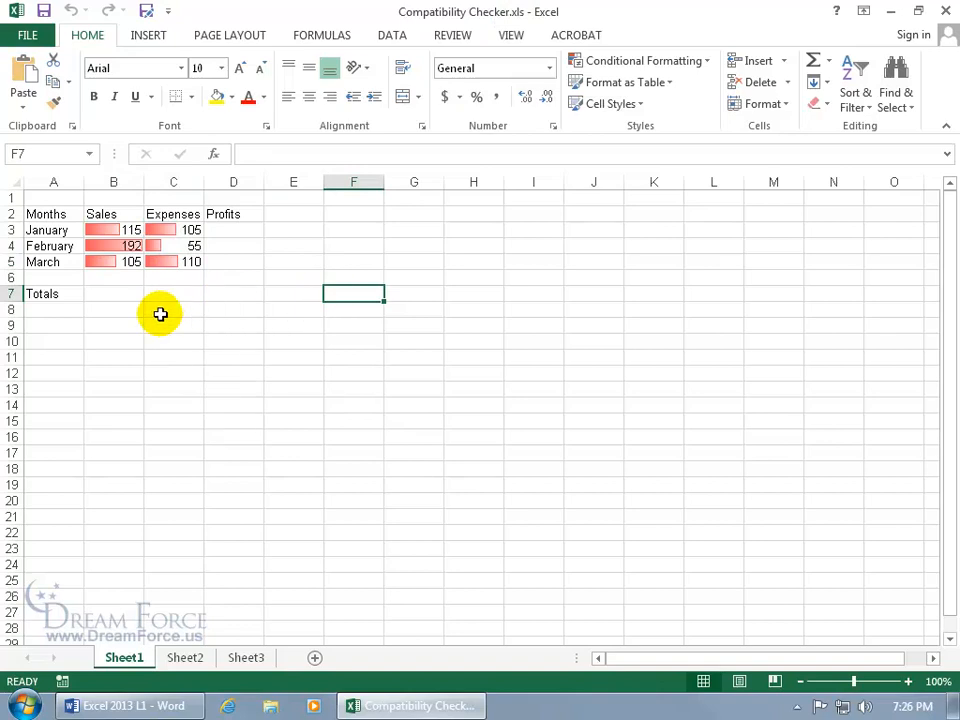
pyautogui.click(944, 9)
# Open Compatibility Checker.xls from the desktop's Exercises folder to examine its data bars
pyautogui.click(33, 257)
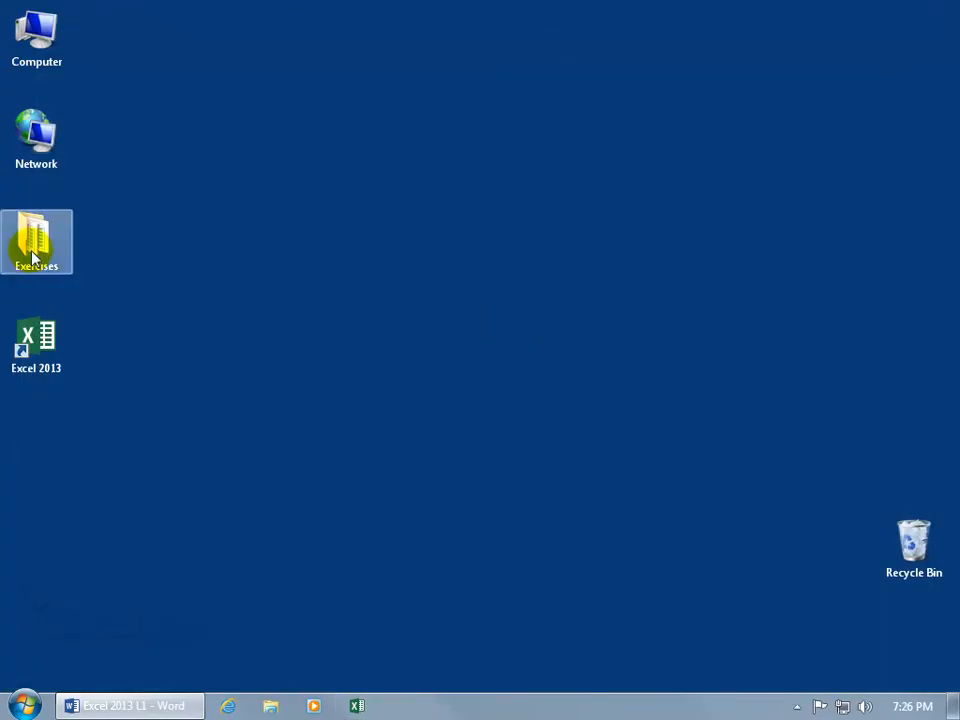
pyautogui.doubleClick(33, 257)
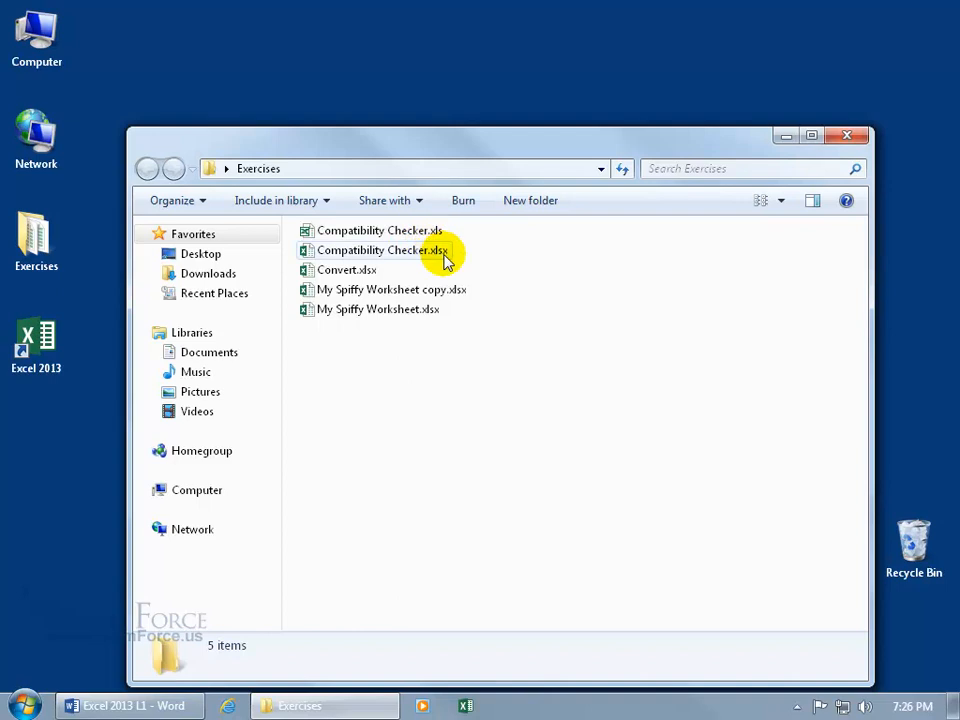
pyautogui.moveTo(447, 260)
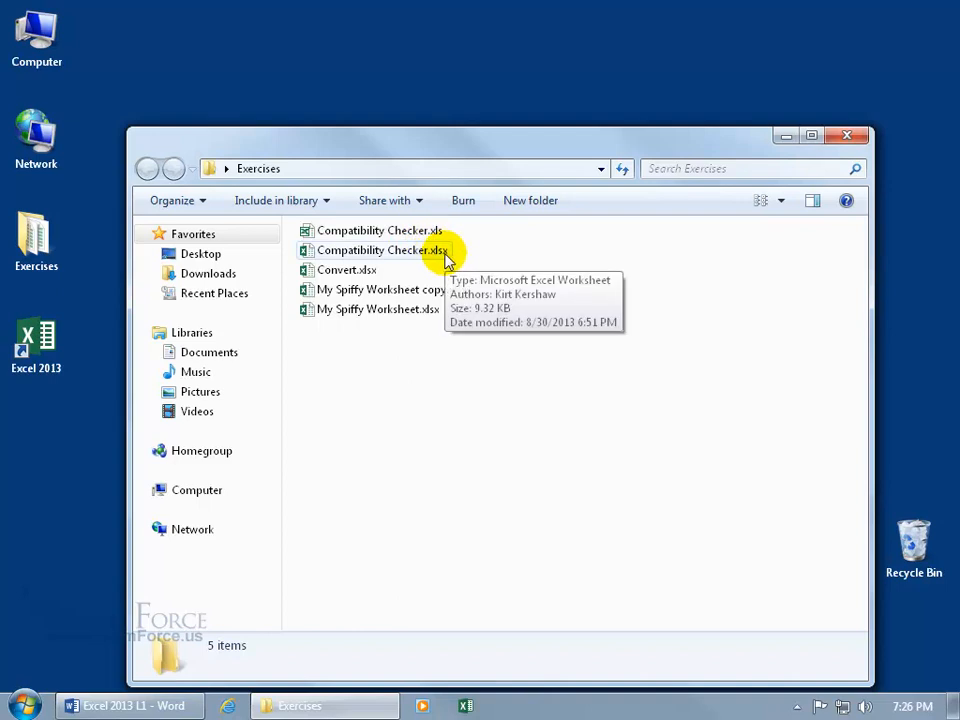
pyautogui.moveTo(433, 236)
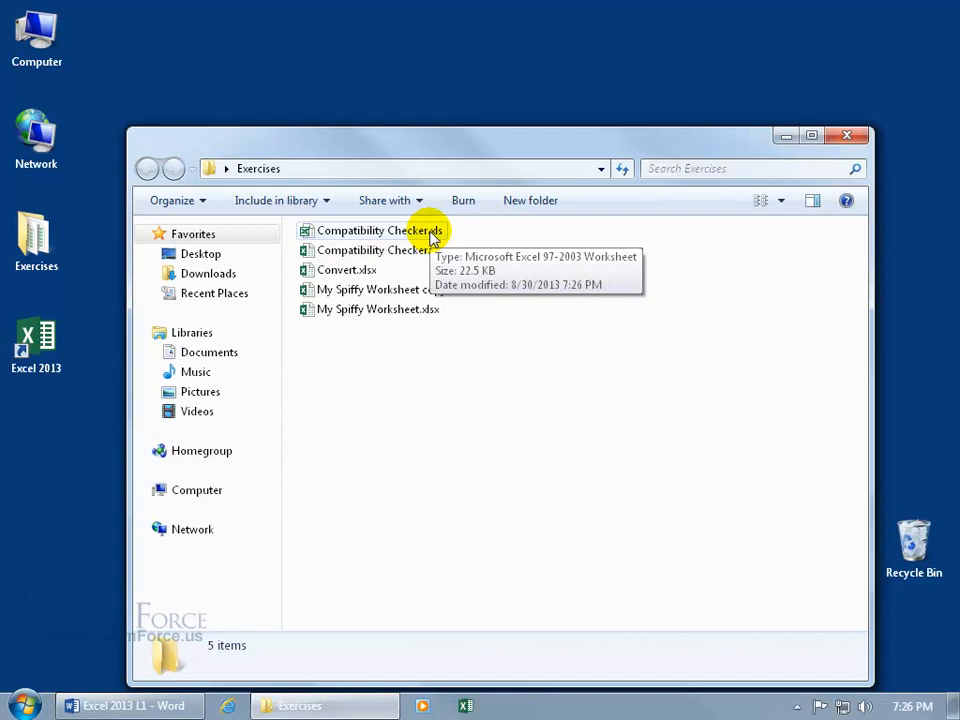
pyautogui.doubleClick(350, 234)
pyautogui.click(250, 278)
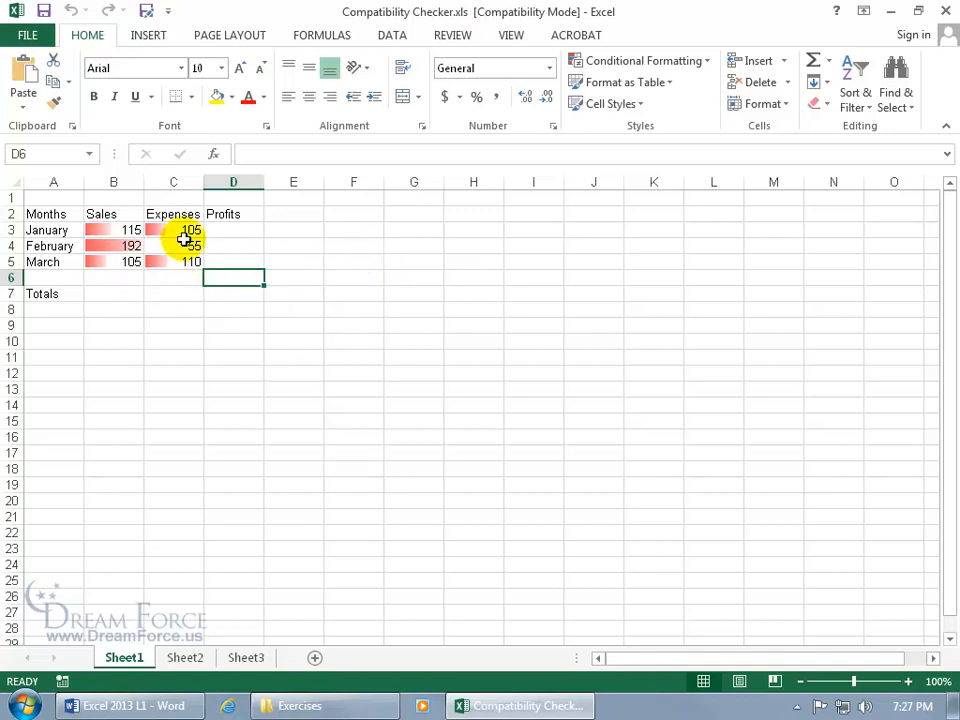
# Close the .xls version and open Compatibility Checker.xlsx from the Exercises folder to compare its data bars
pyautogui.click(945, 10)
pyautogui.click(422, 253)
pyautogui.doubleClick(422, 253)
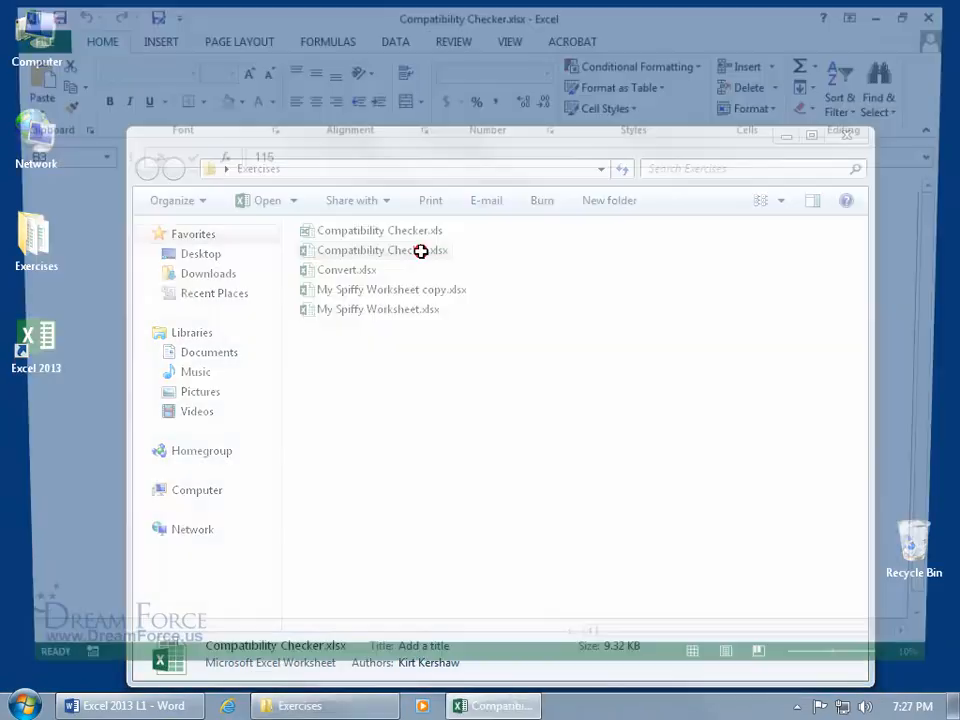
pyautogui.click(254, 309)
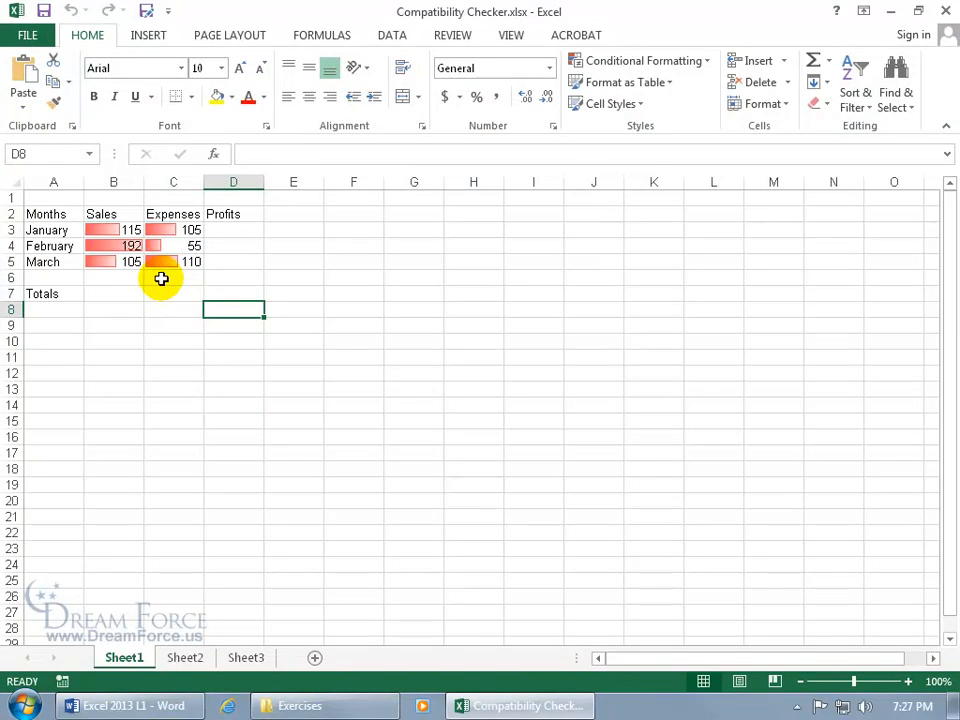